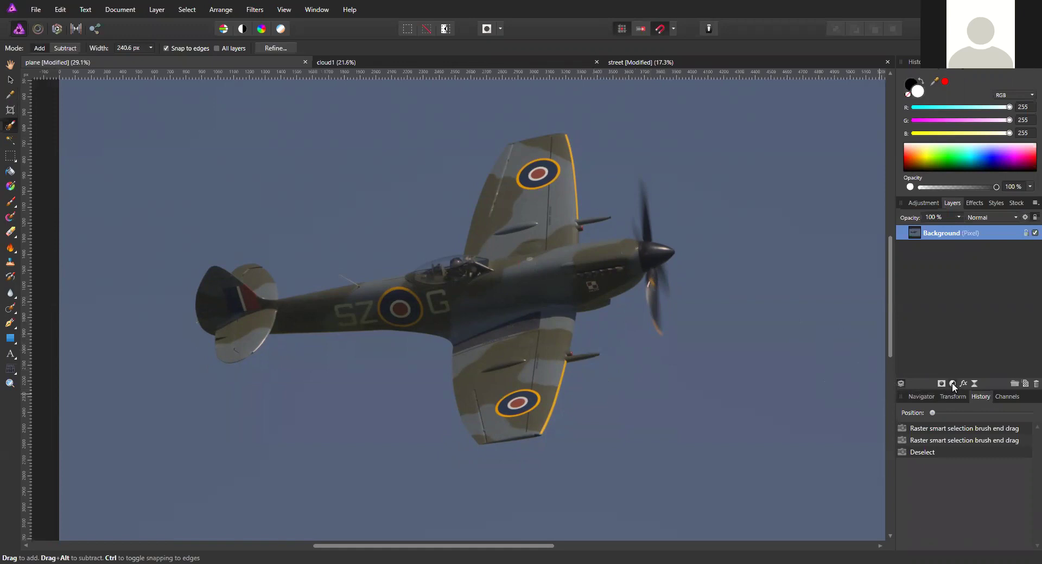
Add a Brightness and Contrast adjustment above the background with brightness at -42% and contrast at 33%
left_click(952, 383)
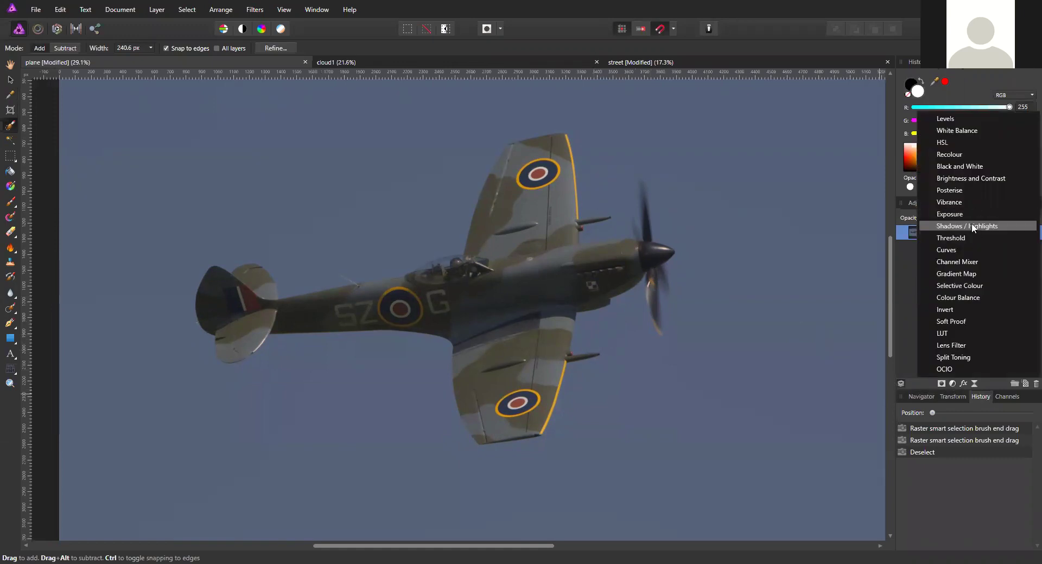
left_click(970, 177)
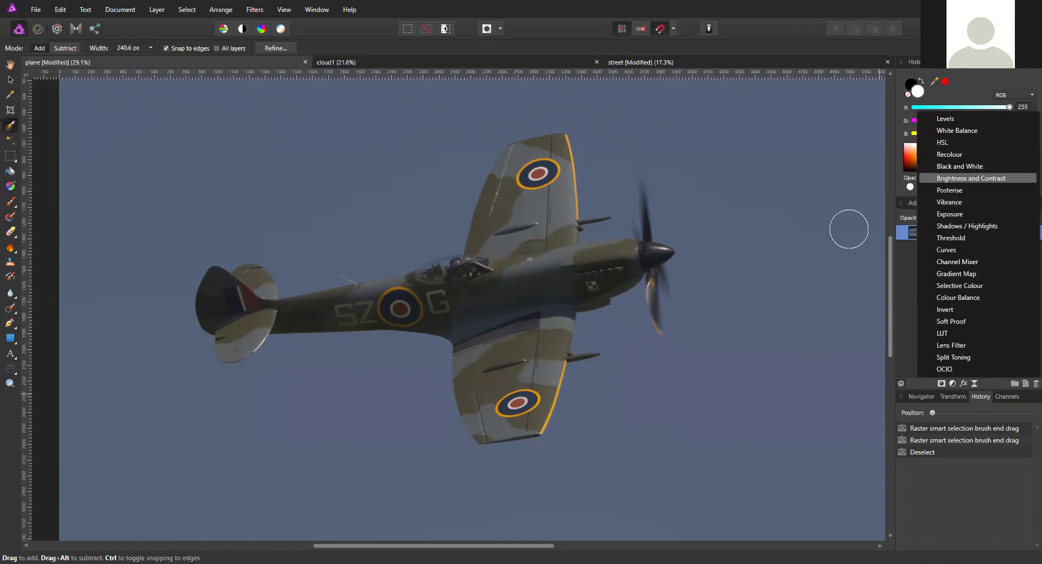
left_click_drag(736, 460, 766, 484)
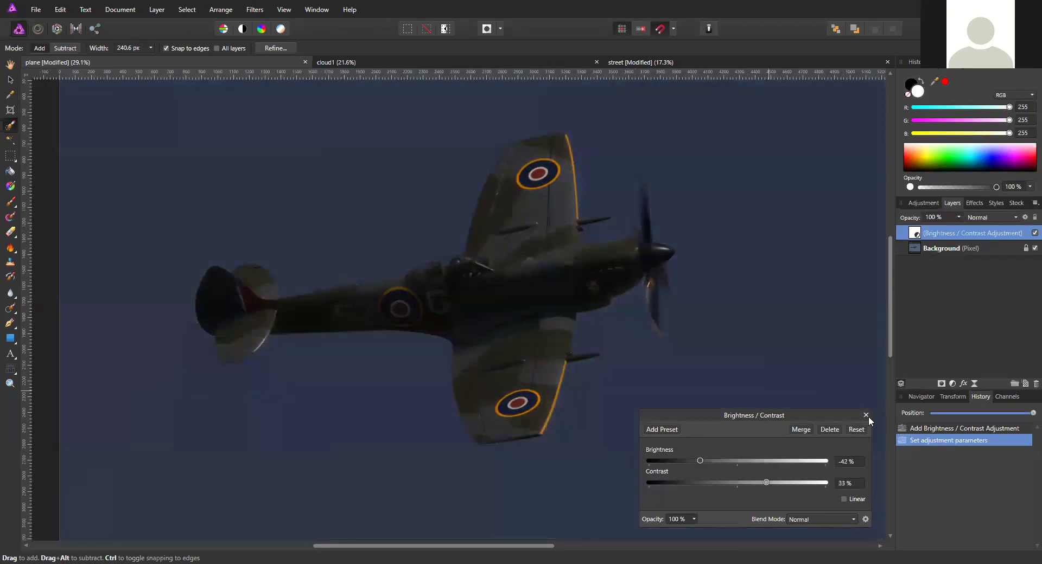
left_click(866, 415)
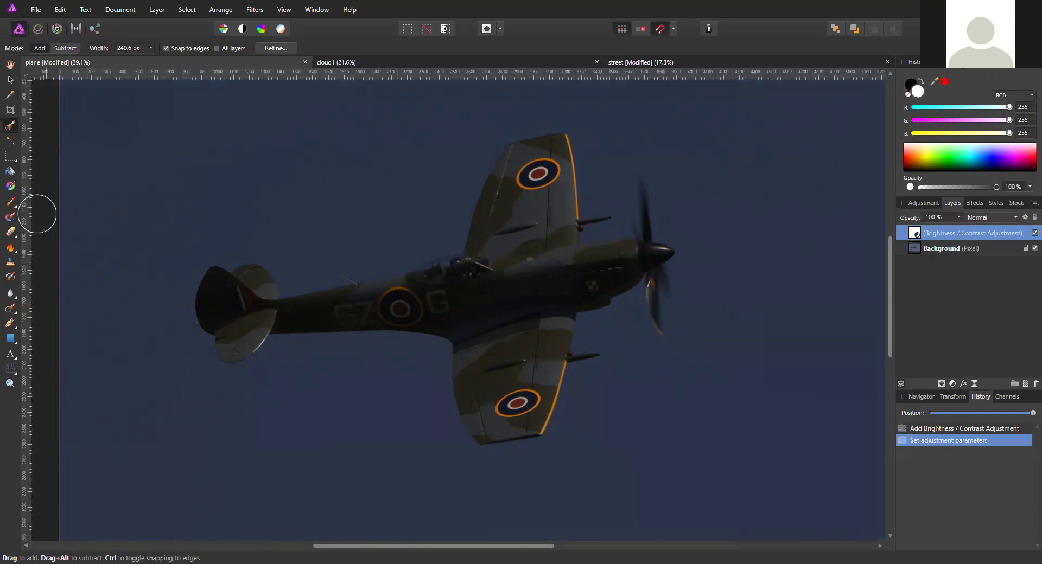
Paint black with the Paint Brush over the plane on the adjustment's mask, softening the brush to 29% hardness
left_click(11, 204)
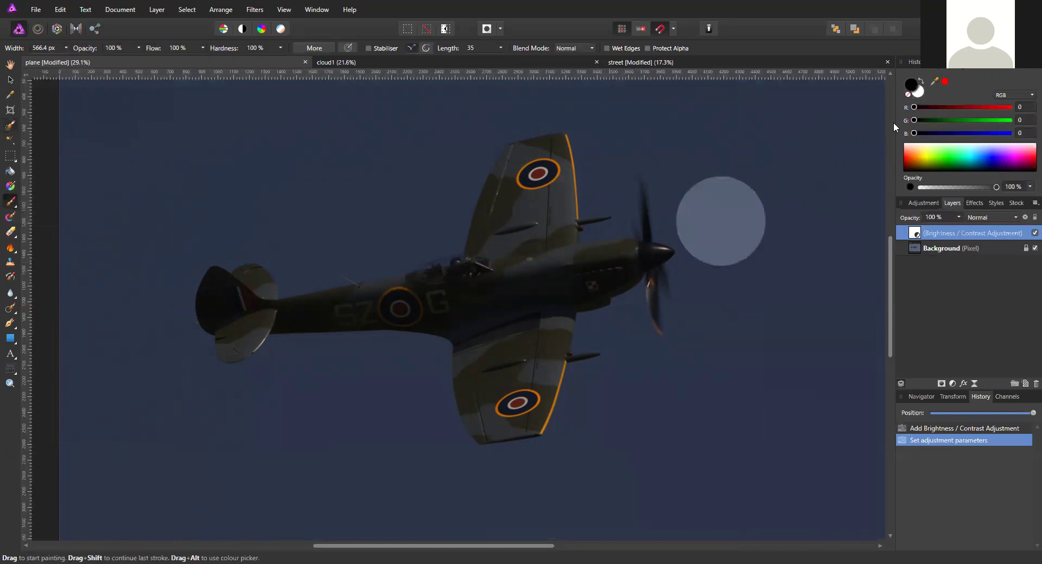
mouse_move(567, 226)
left_mouse_down()
mouse_move(521, 263)
mouse_move(525, 282)
mouse_move(498, 291)
mouse_move(500, 320)
mouse_move(523, 255)
left_mouse_up()
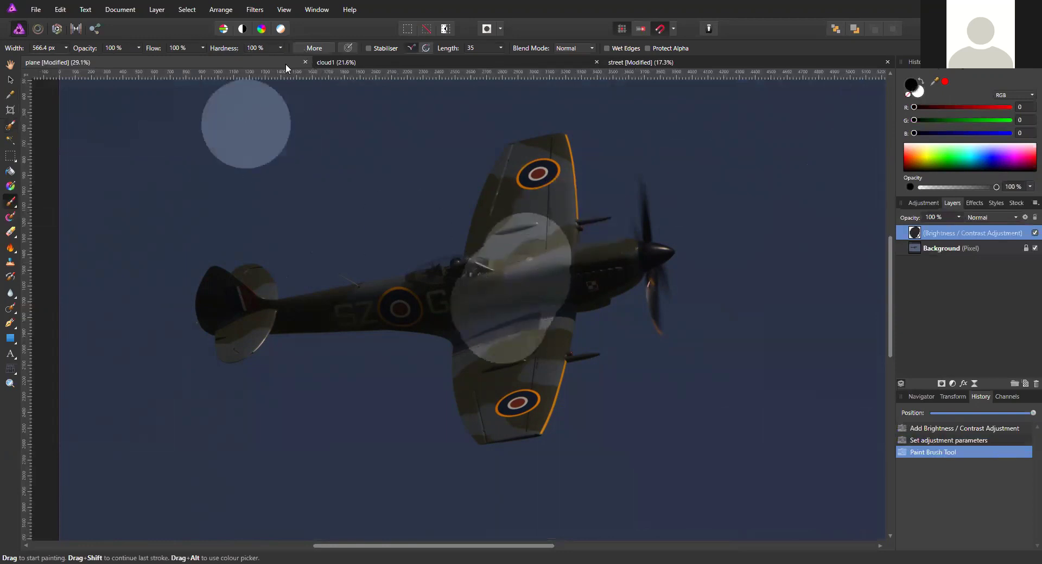
mouse_move(443, 225)
left_mouse_down()
mouse_move(490, 281)
mouse_move(483, 298)
mouse_move(405, 306)
mouse_move(470, 305)
mouse_move(415, 297)
mouse_move(596, 270)
mouse_move(523, 302)
mouse_move(503, 374)
mouse_move(510, 331)
mouse_move(525, 332)
mouse_move(515, 378)
mouse_move(497, 351)
mouse_move(474, 380)
mouse_move(494, 400)
mouse_move(500, 384)
mouse_move(506, 409)
mouse_move(519, 395)
mouse_move(532, 319)
mouse_move(540, 161)
mouse_move(488, 257)
mouse_move(395, 304)
mouse_move(280, 309)
mouse_move(320, 317)
mouse_move(446, 301)
mouse_move(482, 346)
mouse_move(490, 338)
mouse_move(482, 431)
mouse_move(426, 435)
mouse_move(410, 410)
mouse_move(431, 425)
left_mouse_up()
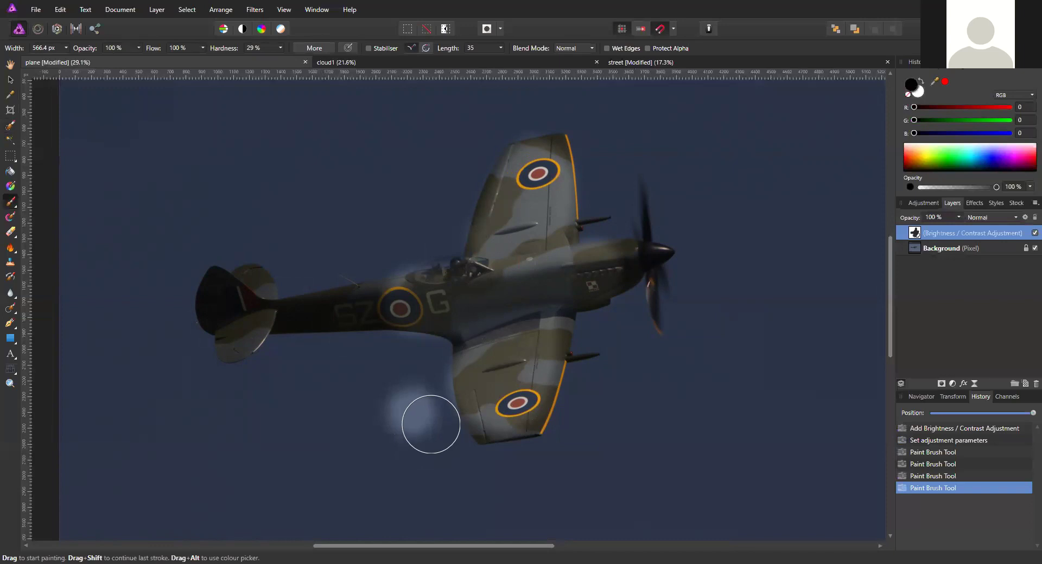
Paint white on the adjustment's mask around the lower wing to restore the darkening in the surrounding sky
left_click(921, 94)
mouse_move(489, 374)
left_mouse_down()
mouse_move(433, 415)
mouse_move(437, 423)
mouse_move(423, 385)
left_mouse_up()
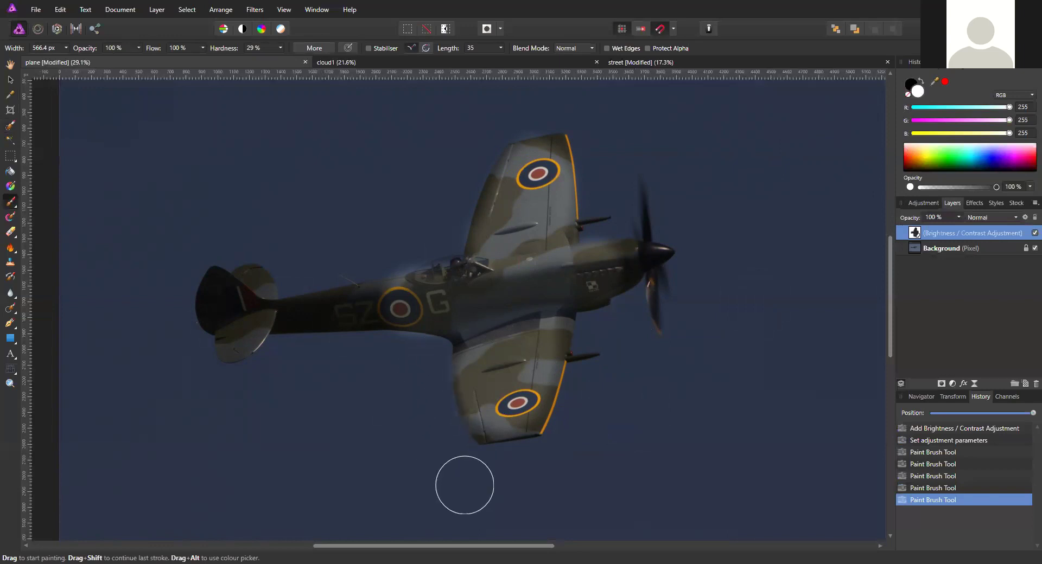
scroll(413, 473, "up", 4)
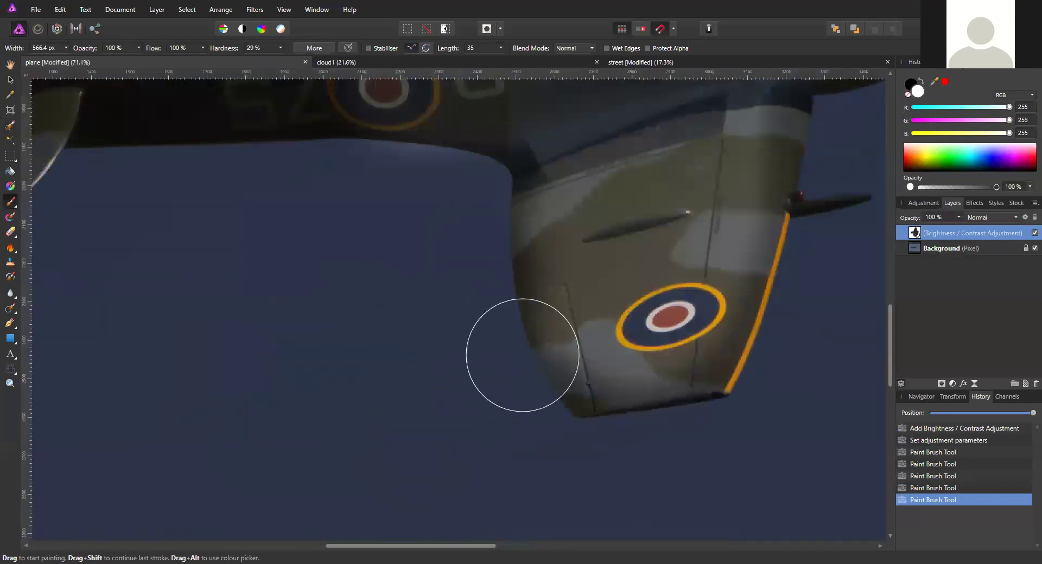
scroll(482, 395, "right", 3)
scroll(482, 395, "up", 2)
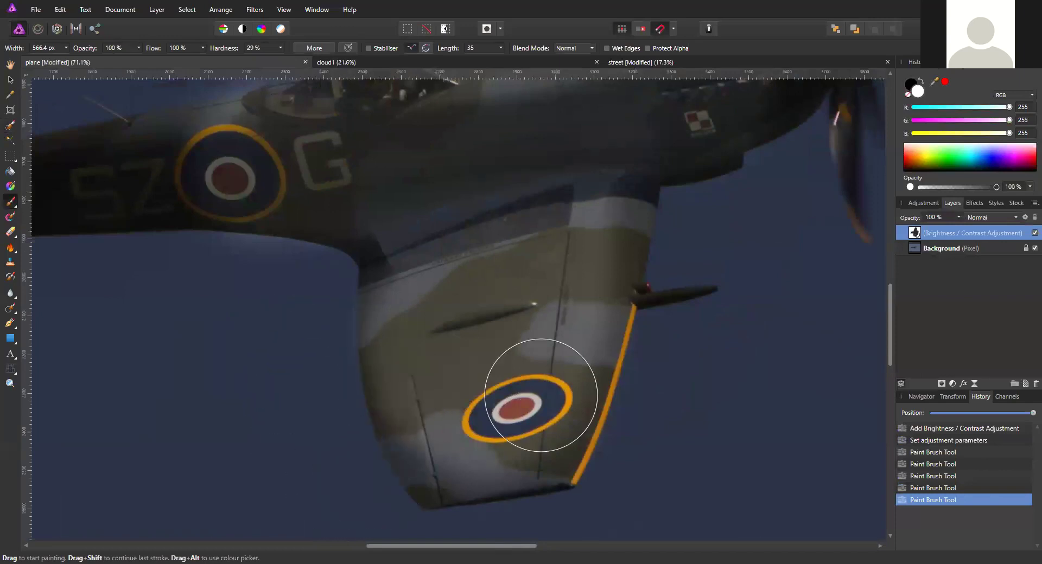
scroll(553, 376, "down", 4)
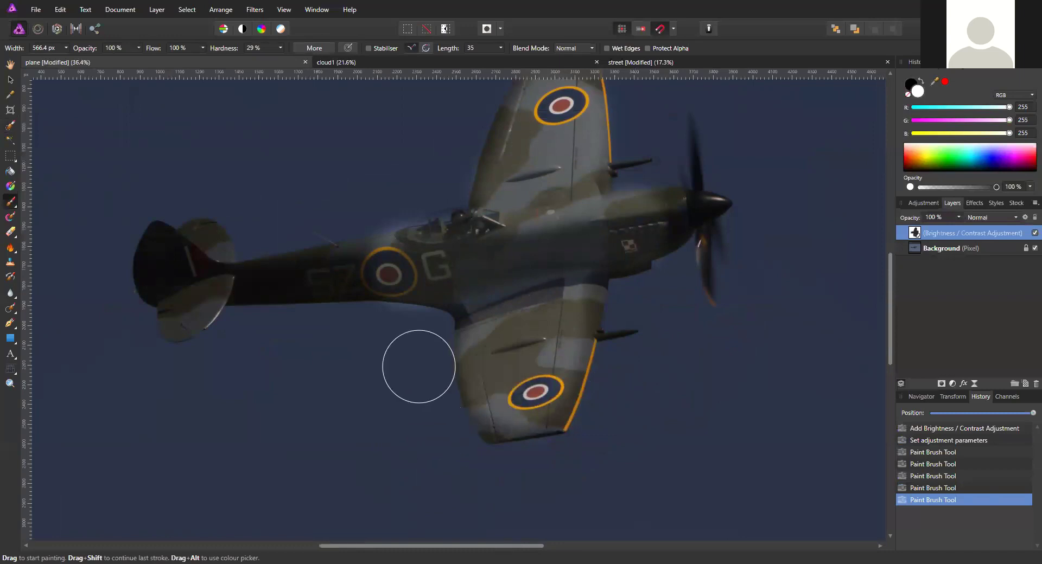
mouse_move(424, 342)
left_mouse_down()
mouse_move(478, 349)
mouse_move(489, 337)
mouse_move(417, 362)
mouse_move(418, 335)
mouse_move(444, 428)
mouse_move(437, 352)
mouse_move(429, 337)
mouse_move(449, 437)
left_mouse_up()
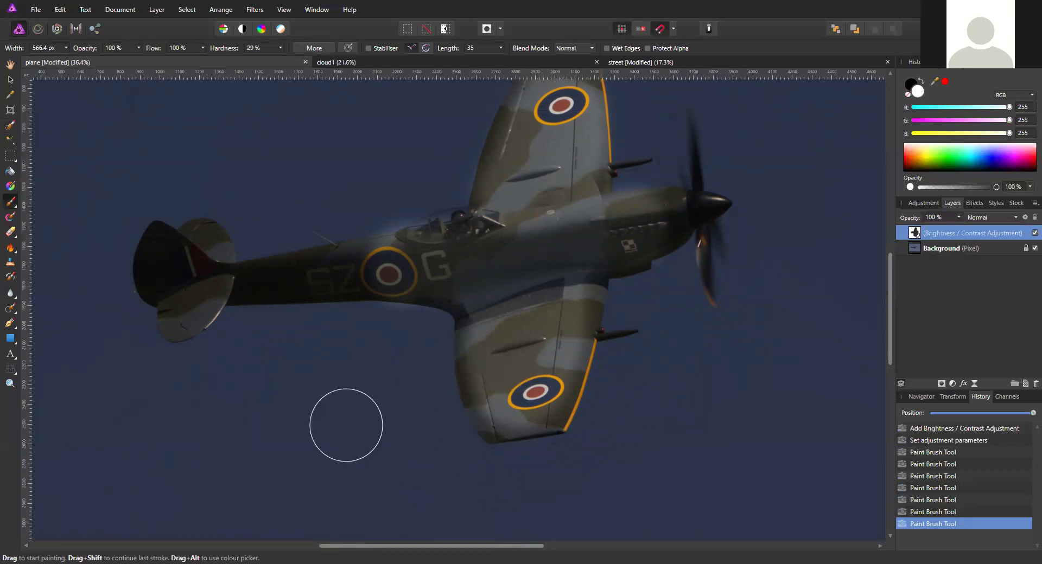
mouse_move(541, 434)
left_mouse_down()
mouse_move(559, 415)
mouse_move(593, 409)
mouse_move(595, 395)
left_mouse_up()
Revert the image's history to before the brightness adjustment and its mask painting
left_click_drag(1027, 415, 901, 418)
left_click(529, 328)
scroll(457, 374, "down", 2)
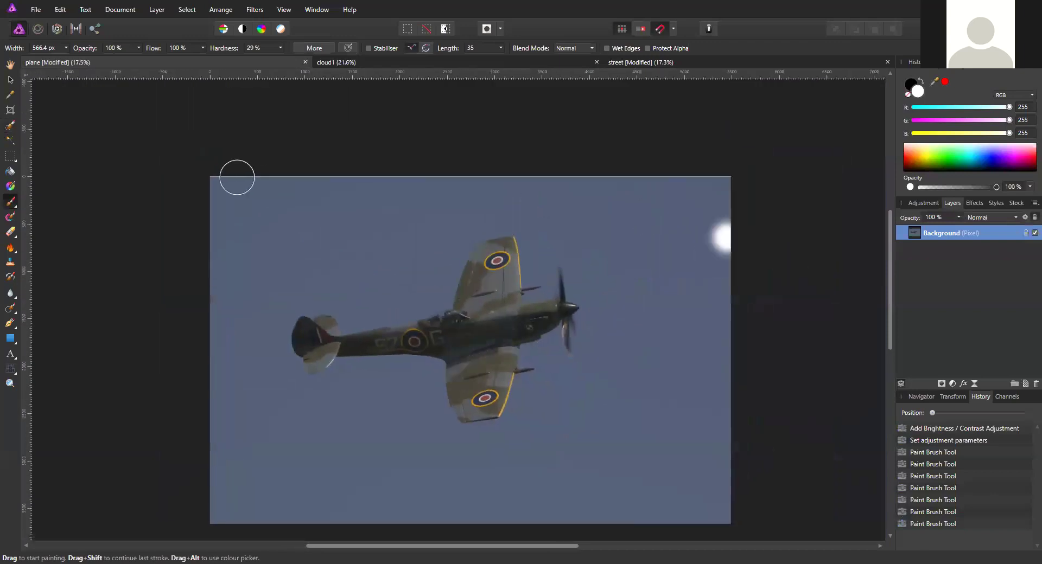
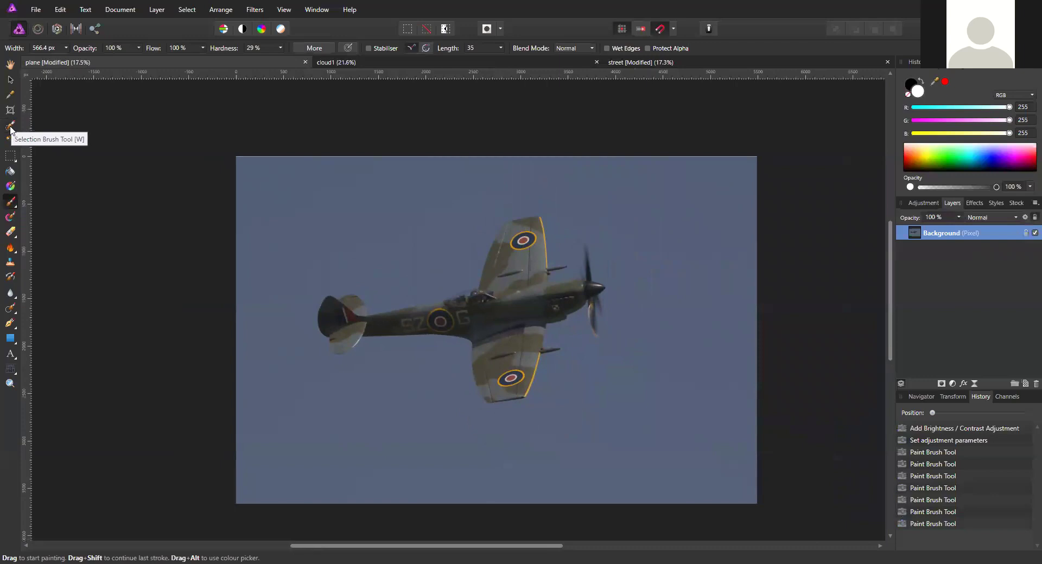
Select both wings and the central fuselage of the plane with the Selection Brush at 240.6 px width
left_click(11, 126)
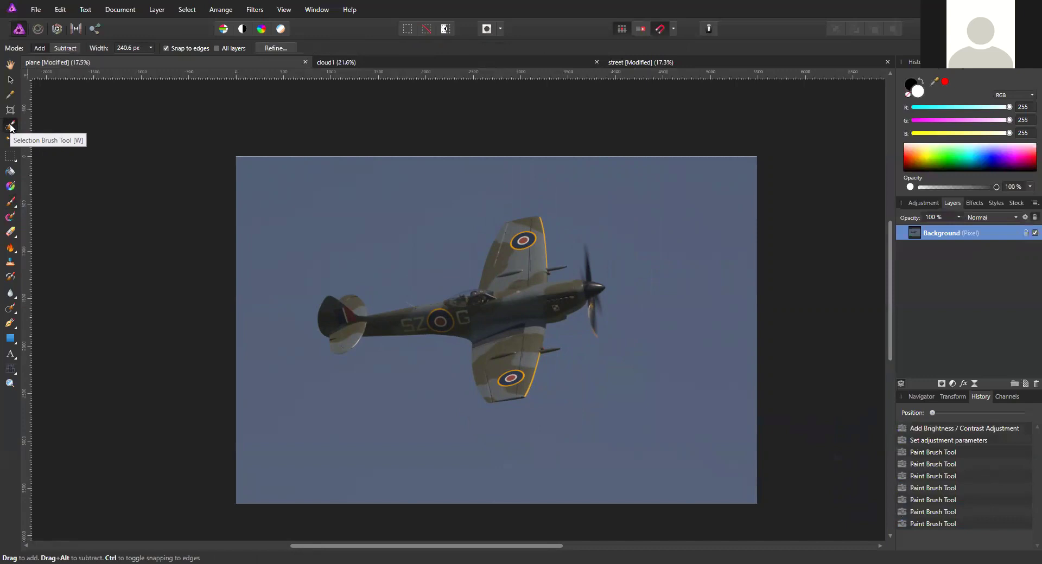
scroll(500, 365, "up", 4)
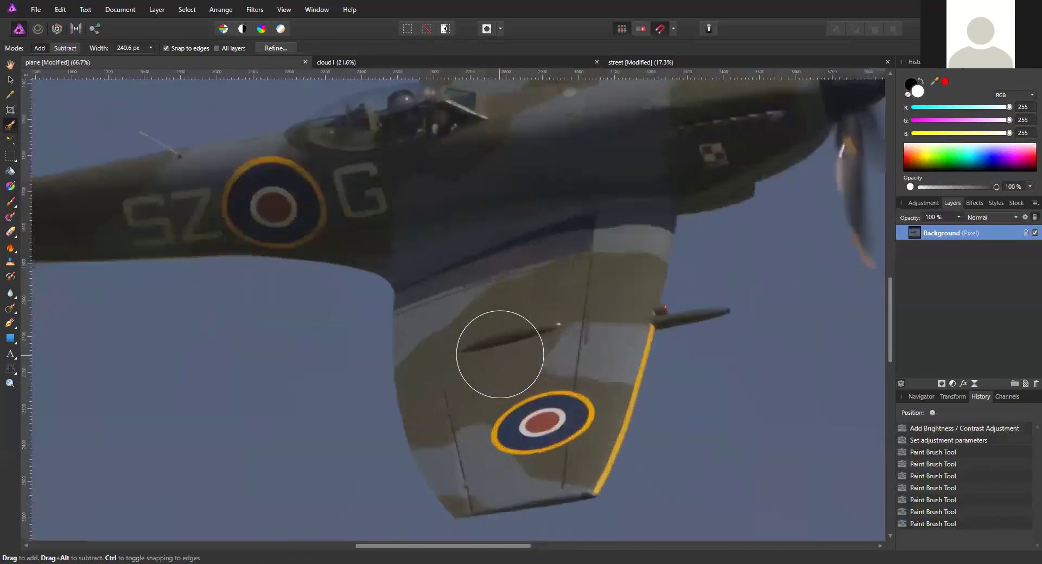
scroll(498, 354, "down", 3)
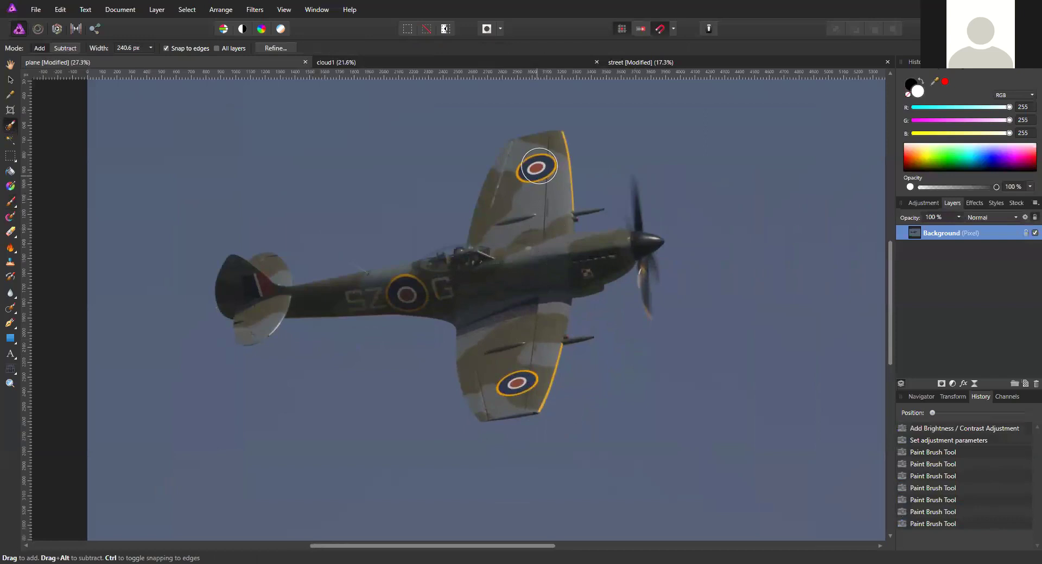
left_click_drag(535, 193, 529, 178)
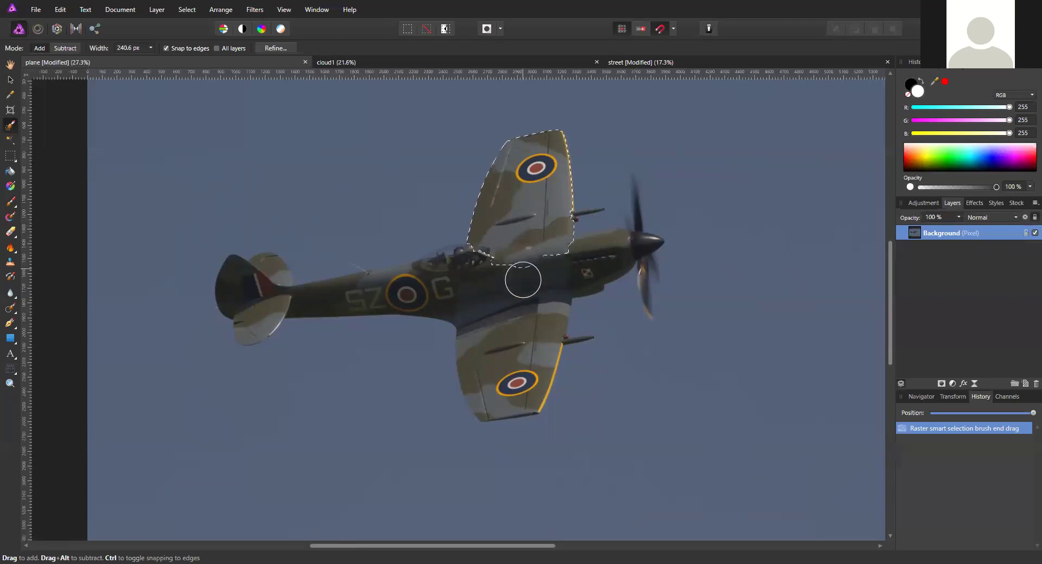
mouse_move(518, 298)
left_mouse_down()
mouse_move(513, 380)
mouse_move(484, 321)
left_mouse_up()
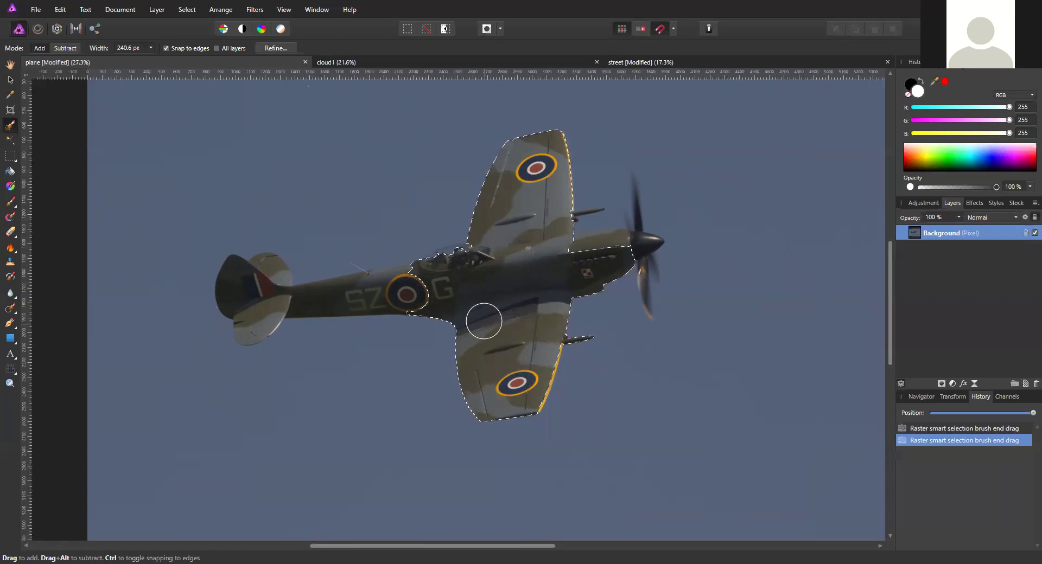
Narrow the selection brush to about 34 px and 21 px to add the fuselage roundel and the area beside the Z
key("bracketleft")
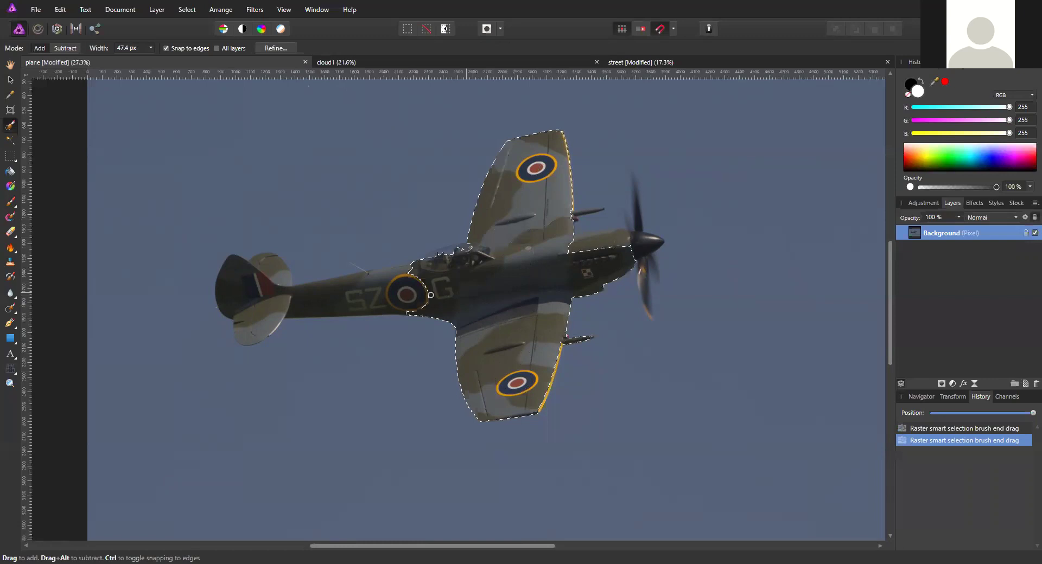
key("bracketleft")
key("bracketleft")
left_click_drag(401, 294, 393, 293)
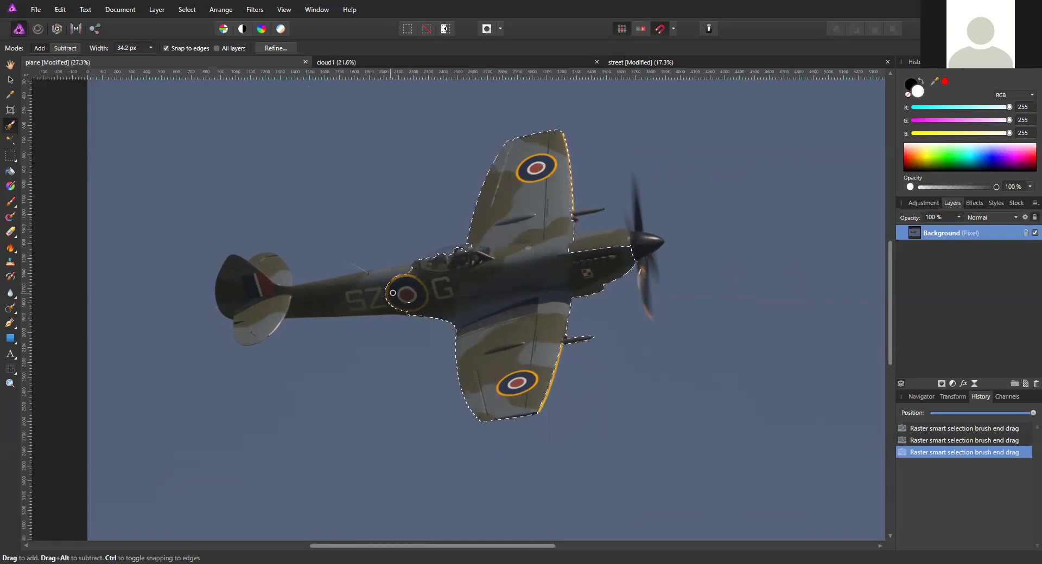
key("bracketleft")
key("bracketleft")
scroll(392, 291, "up", 10)
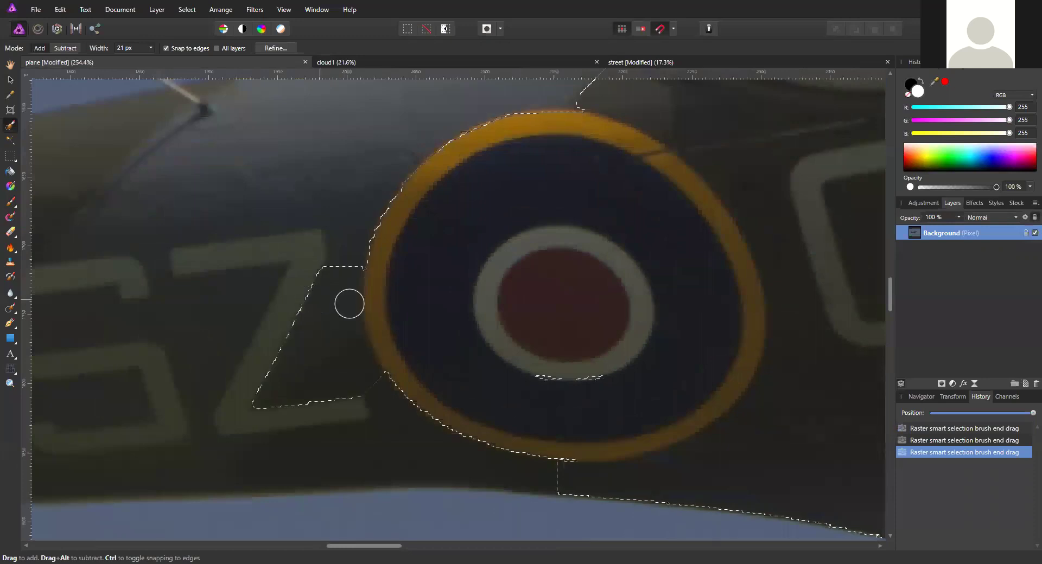
left_click_drag(348, 303, 330, 304)
mouse_move(258, 300)
left_mouse_down()
mouse_move(223, 300)
mouse_move(301, 293)
left_mouse_up()
scroll(301, 293, "down", 8)
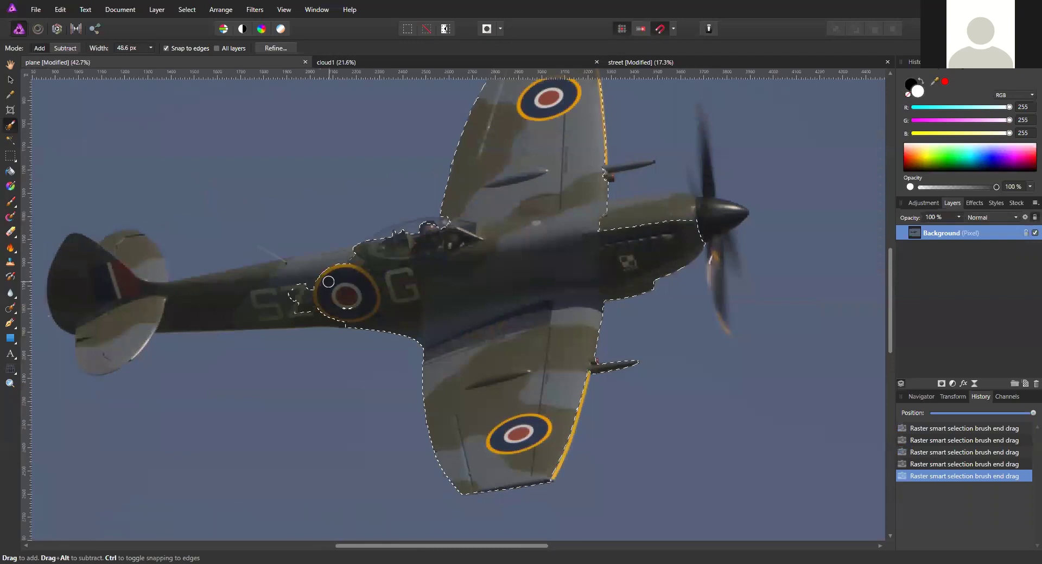
Enlarge the selection brush to 129.3 px and extend the selection along the rear fuselage to the red tail stripe
key("bracketright")
key("bracketright")
key("bracketright")
key("bracketright")
key("bracketright")
key("bracketright")
key("bracketright")
key("bracketright")
key("bracketright")
key("bracketright")
key("bracketright")
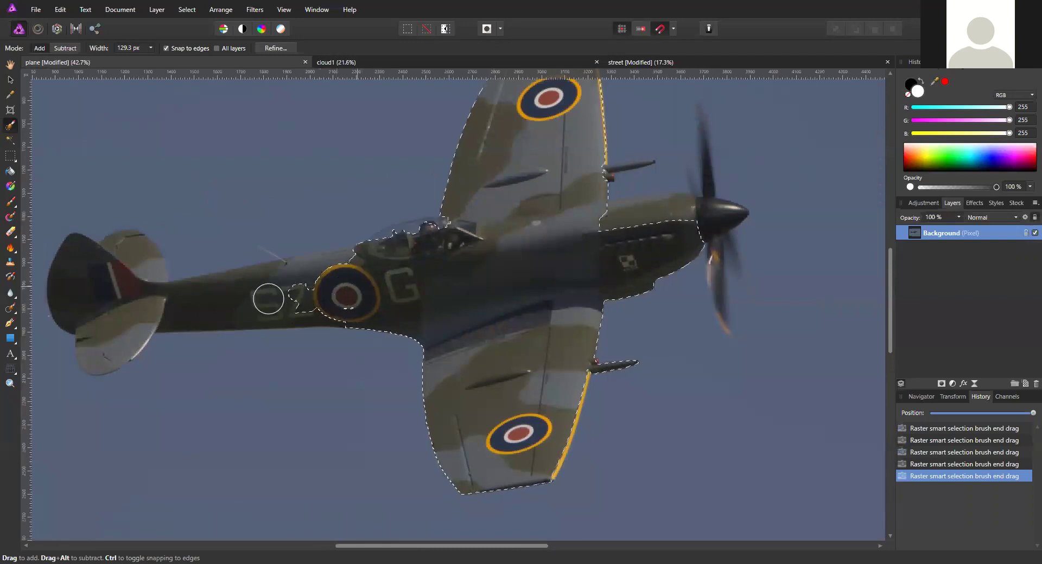
mouse_move(268, 298)
left_mouse_down()
mouse_move(227, 301)
mouse_move(349, 272)
mouse_move(418, 294)
left_mouse_up()
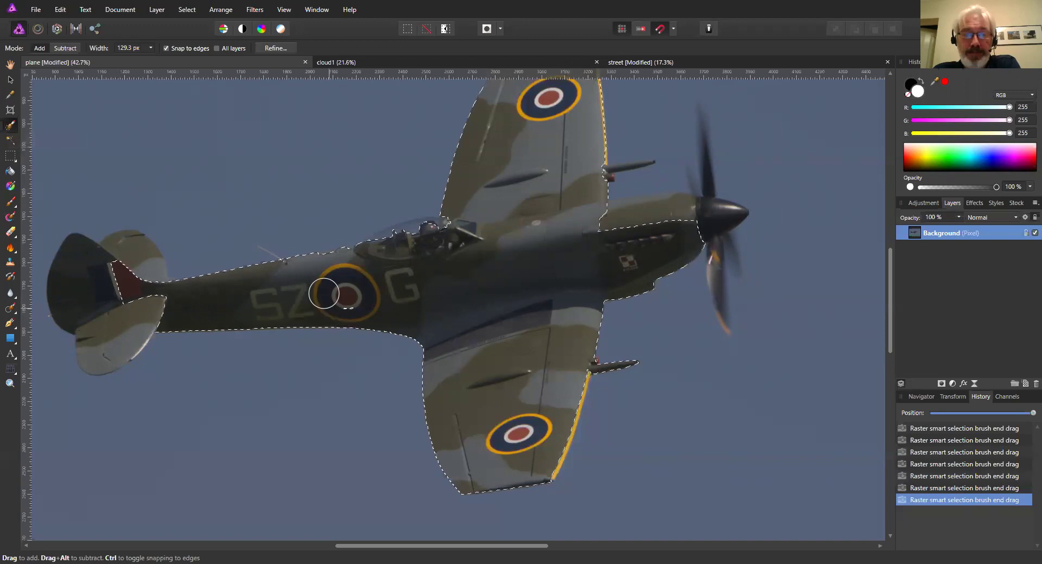
Clear the selection and reselect both wings and the central fuselage with a 299.1 px selection brush
scroll(442, 317, "down", 2)
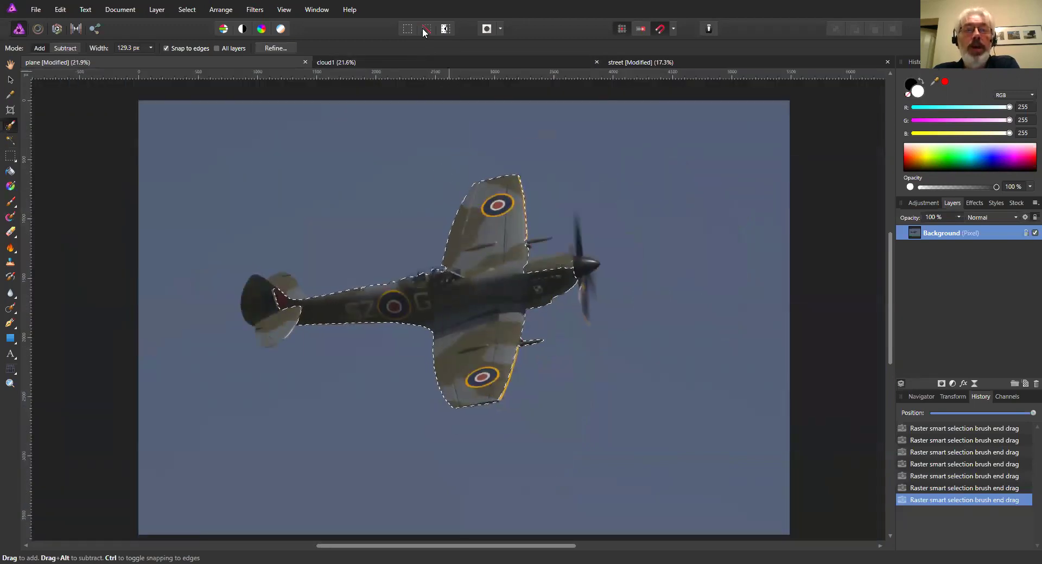
key("ctrl+d")
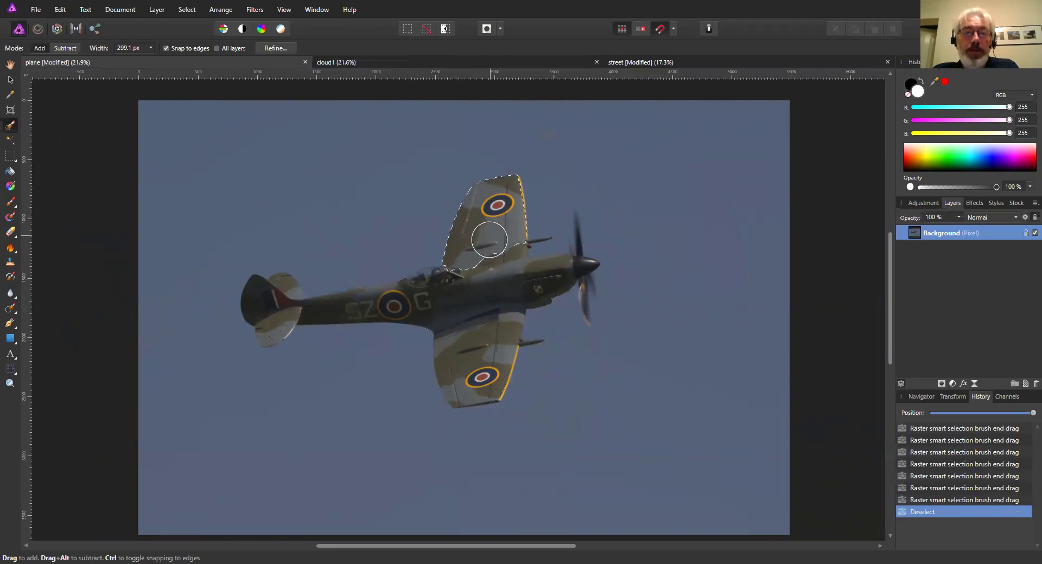
mouse_move(483, 272)
left_mouse_down()
mouse_move(478, 379)
mouse_move(488, 383)
left_mouse_up()
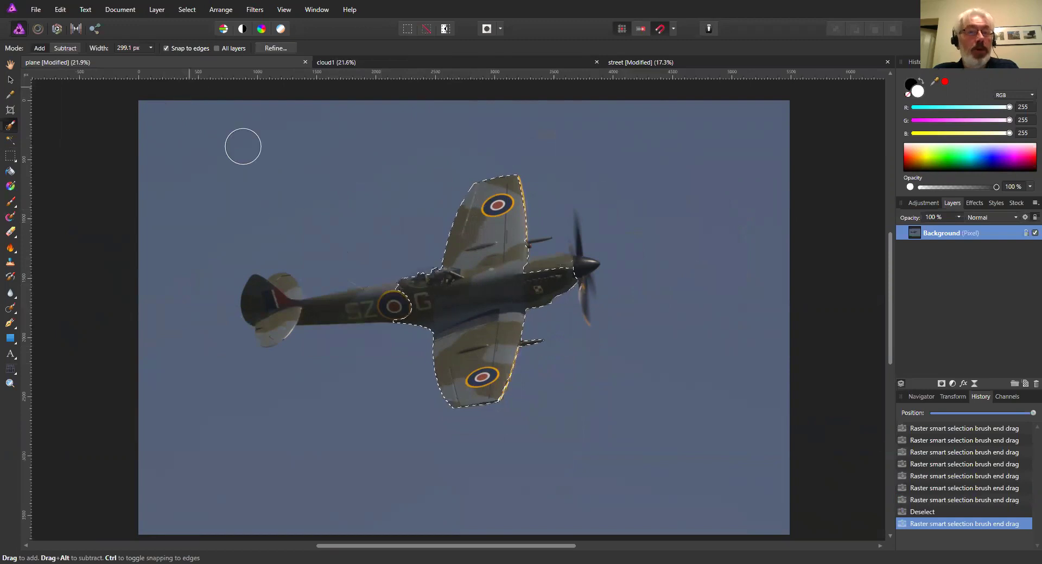
Reduce the selection brush to 26.1 px and add the upper engine cowling behind the propeller to the selection
scroll(483, 332, "up", 5)
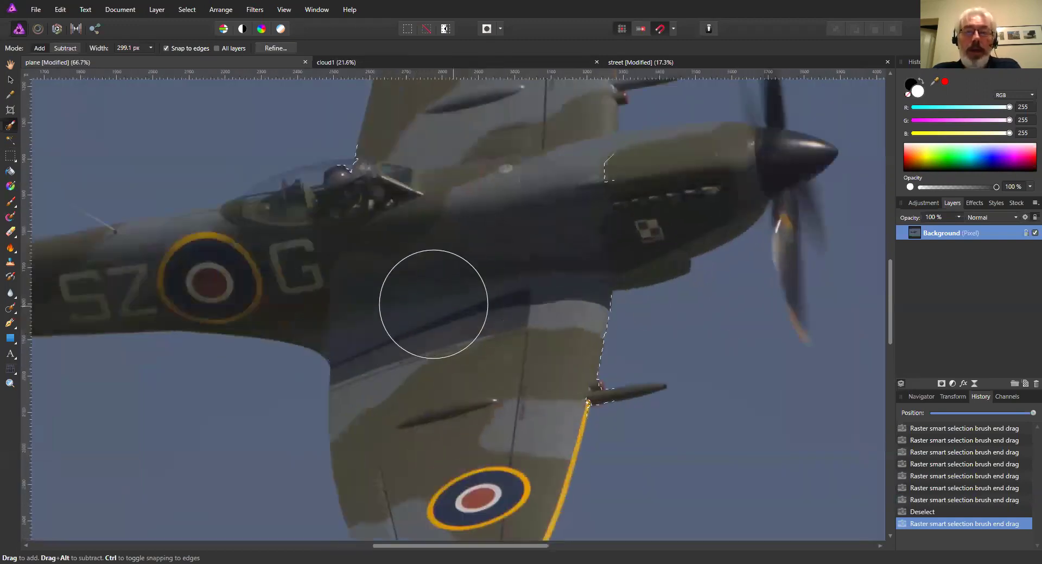
key("[")
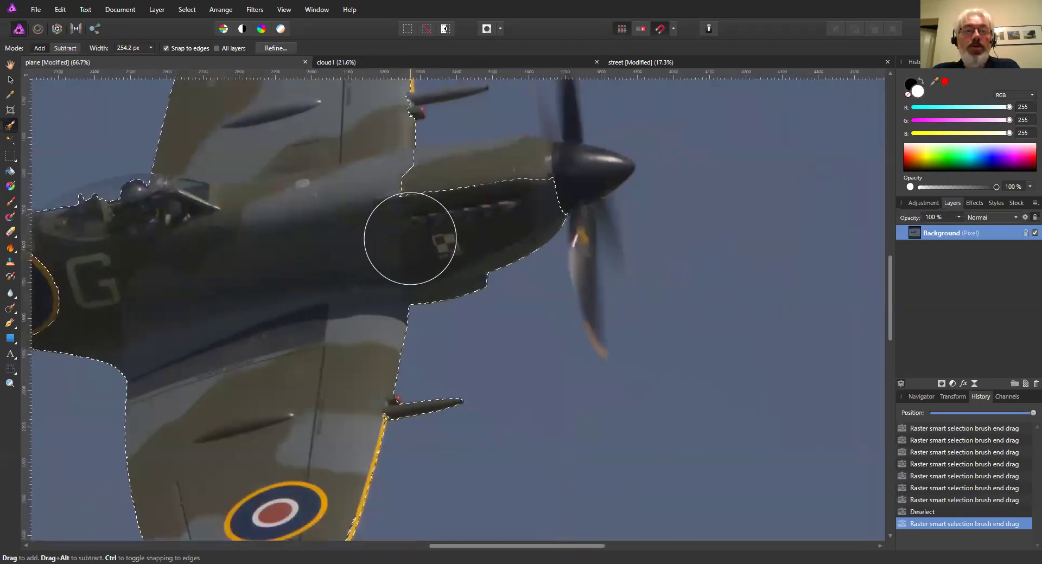
key("[")
key("[")
key("[")
key("[")
key("[")
key("[")
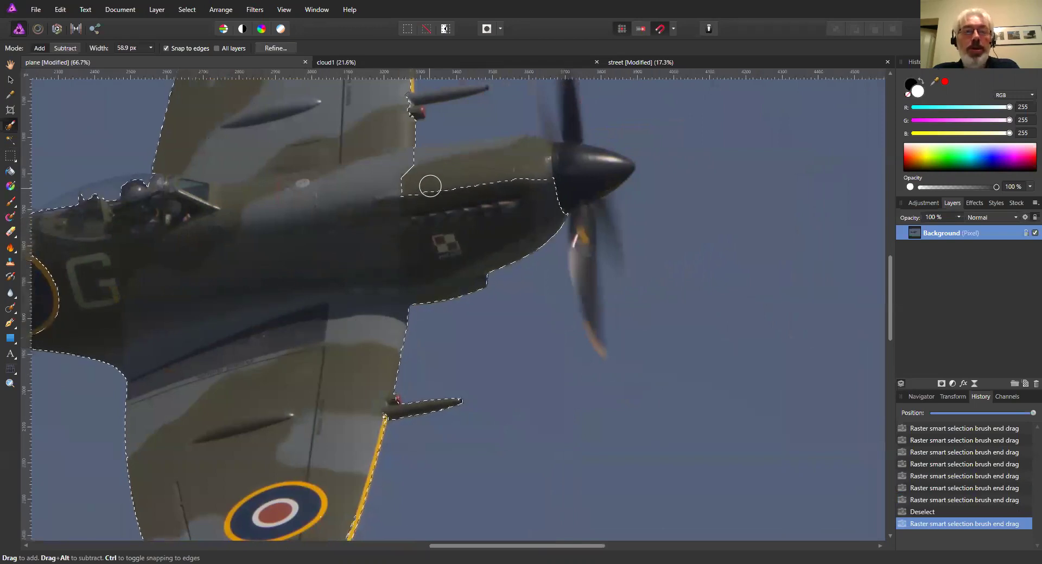
scroll(431, 186, "up", 5)
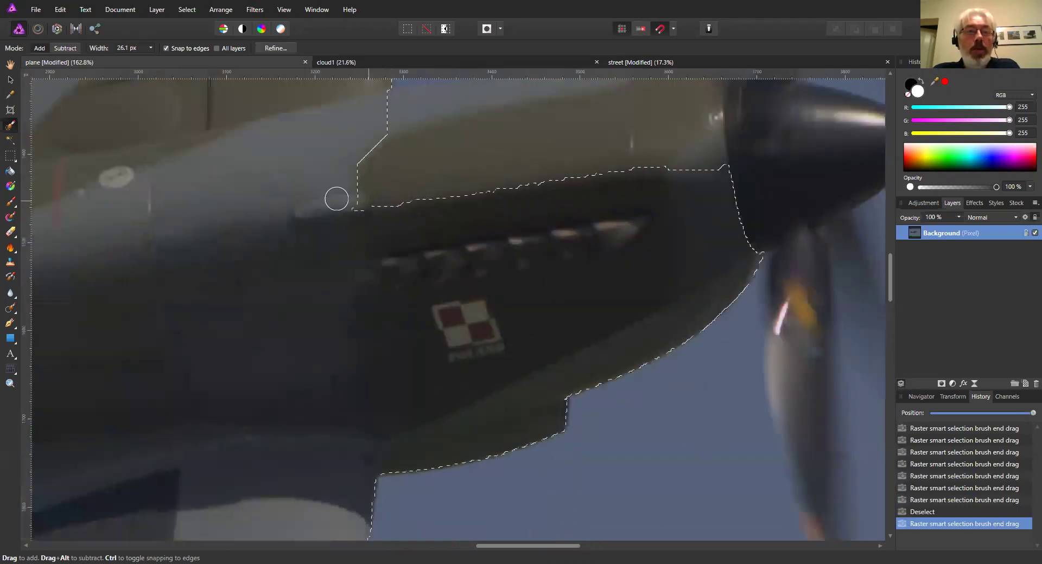
left_click_drag(392, 188, 479, 175)
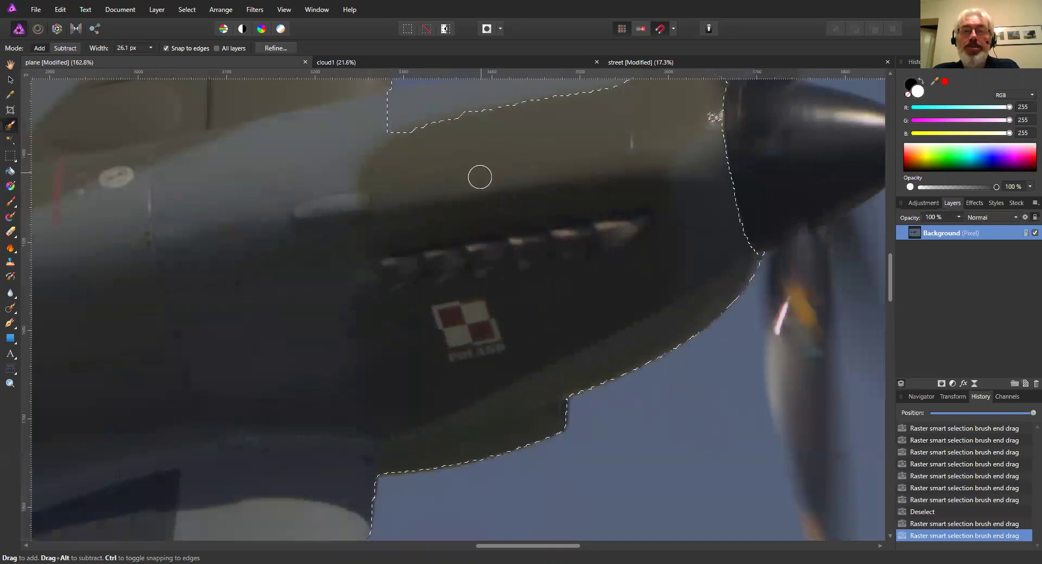
Add the rest of the nose, the propeller spinner and its blades to the selection with the 26.1 px brush
scroll(389, 302, "up", 5)
scroll(389, 302, "right", 3)
mouse_move(300, 277)
left_mouse_down()
mouse_move(587, 245)
mouse_move(520, 235)
mouse_move(577, 235)
mouse_move(536, 237)
mouse_move(566, 309)
mouse_move(606, 329)
mouse_move(656, 338)
mouse_move(778, 303)
mouse_move(718, 293)
mouse_move(708, 354)
left_mouse_up()
scroll(709, 354, "up", 3)
mouse_move(674, 242)
left_mouse_down()
mouse_move(659, 173)
mouse_move(660, 115)
mouse_move(681, 332)
mouse_move(672, 416)
left_mouse_up()
scroll(667, 121, "down", 9)
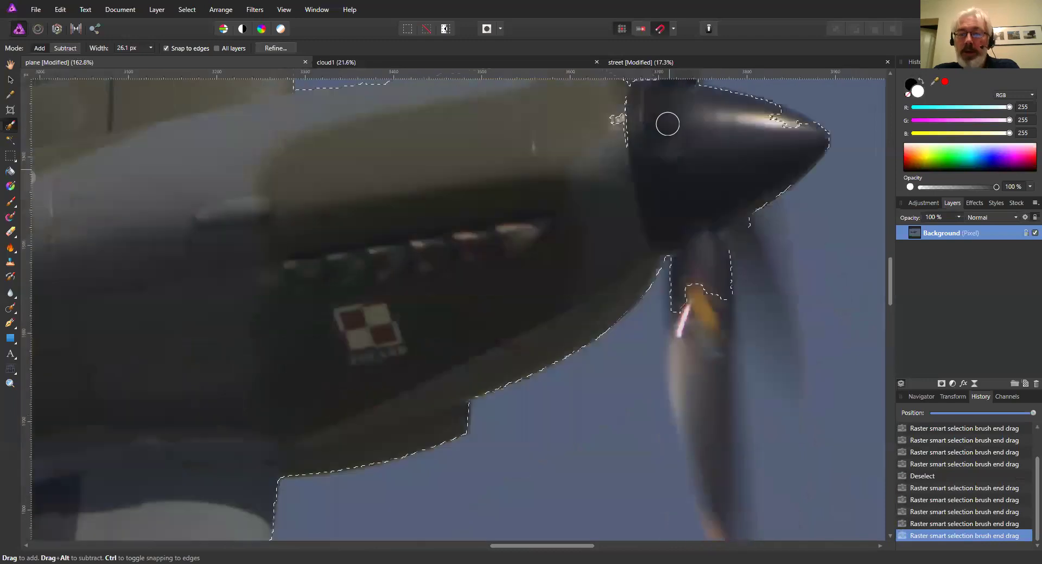
mouse_move(667, 121)
left_mouse_down()
mouse_move(704, 275)
mouse_move(696, 235)
mouse_move(707, 418)
mouse_move(728, 507)
left_mouse_up()
scroll(713, 348, "down", 5)
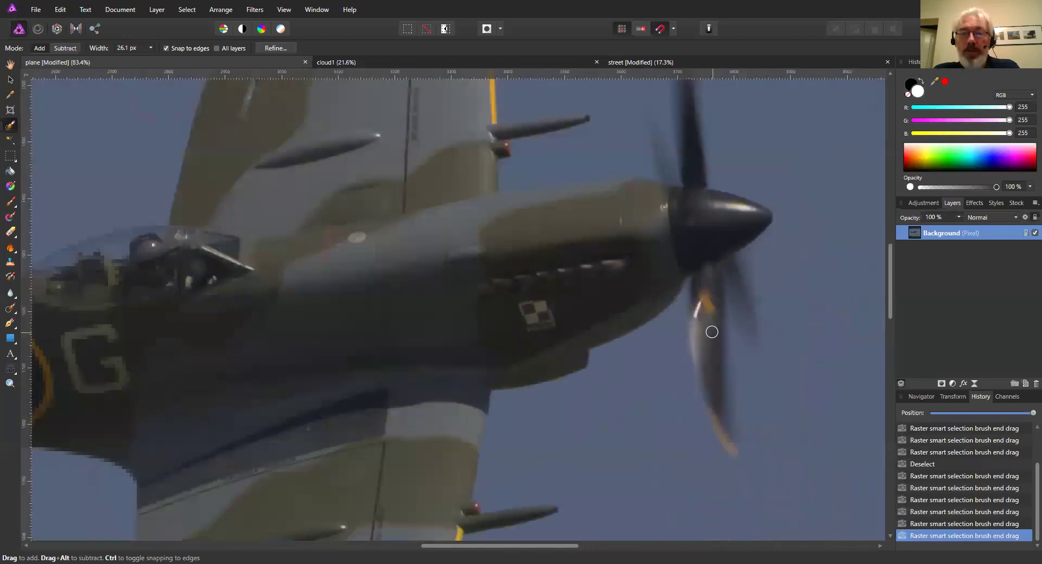
Reduce the selection brush to 16 px and add the red-tipped gun port beside the lower wing's cannon to the selection
scroll(510, 444, "up", 15)
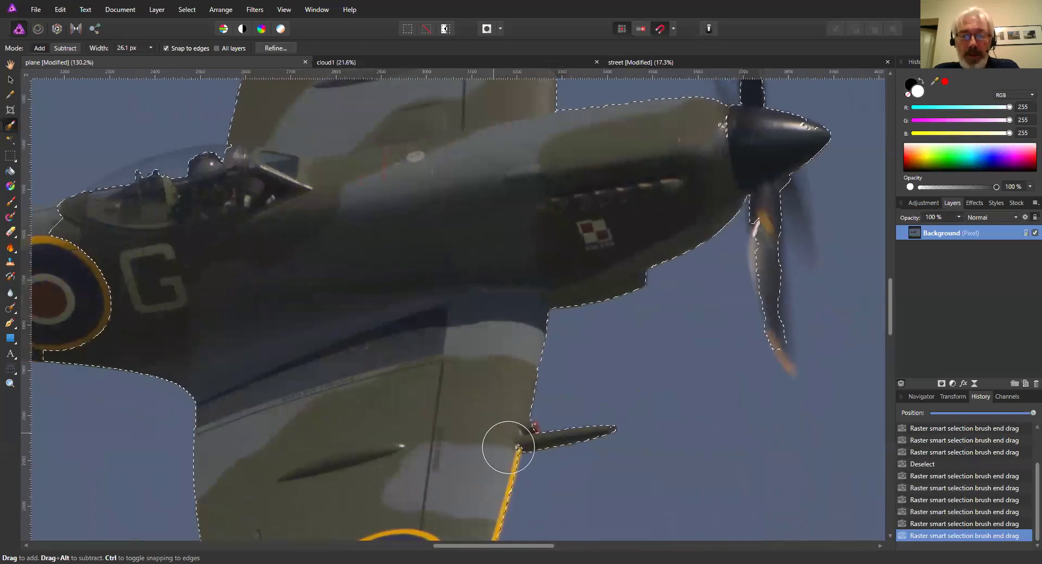
key("bracketleft")
key("bracketleft")
key("bracketleft")
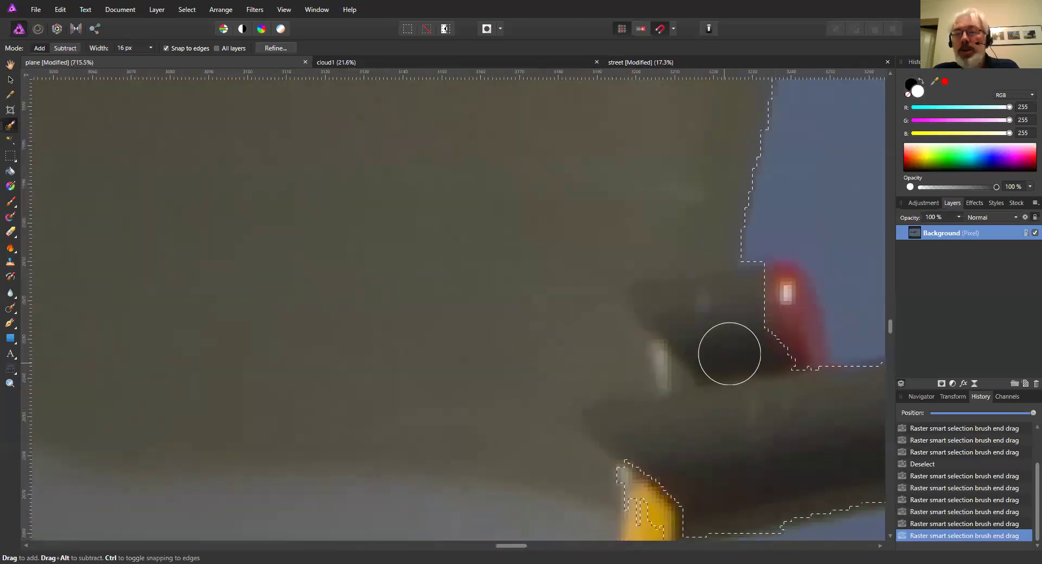
mouse_move(728, 353)
left_mouse_down()
mouse_move(778, 301)
mouse_move(794, 369)
mouse_move(783, 297)
mouse_move(748, 306)
left_mouse_up()
mouse_move(609, 396)
left_mouse_down()
mouse_move(544, 209)
mouse_move(528, 131)
left_mouse_up()
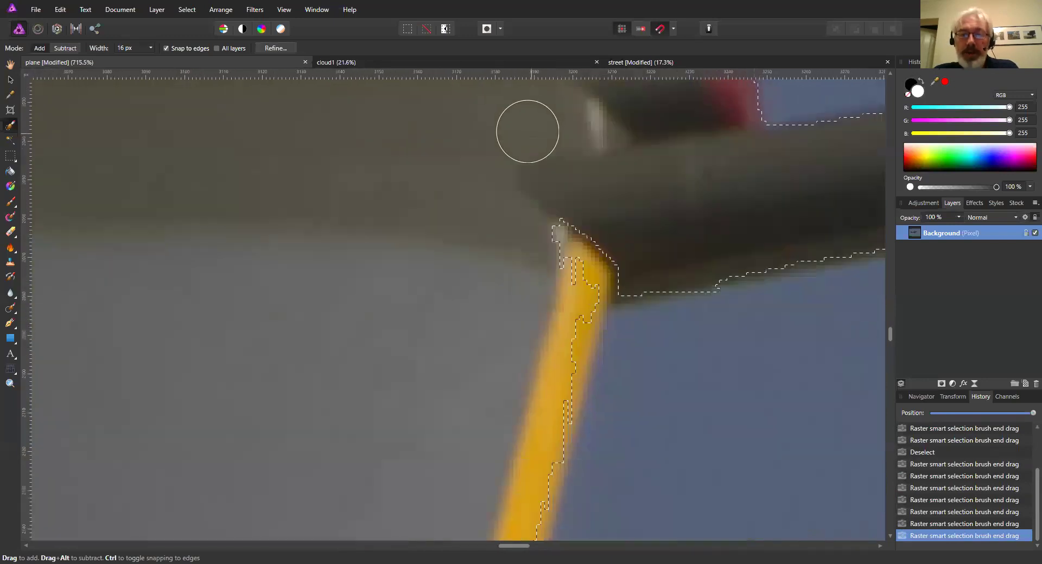
Extend the selection over the yellow leading edge of the lower wing with the 16 px brush
mouse_move(564, 228)
left_mouse_down()
mouse_move(614, 268)
mouse_move(577, 298)
mouse_move(537, 421)
mouse_move(499, 434)
left_mouse_up()
left_click_drag(529, 325, 542, 121)
scroll(543, 122, "down", 10)
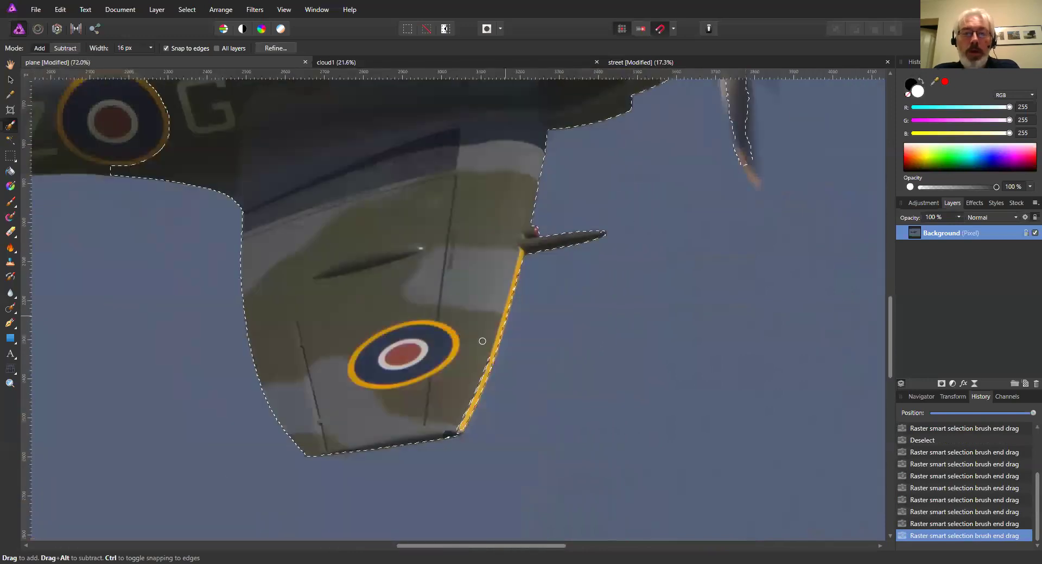
Enlarge the selection brush to 64.9 px and add the rear fuselage, tail fin and both tailplanes to the selection
scroll(587, 350, "left", 1)
scroll(588, 350, "down", 1)
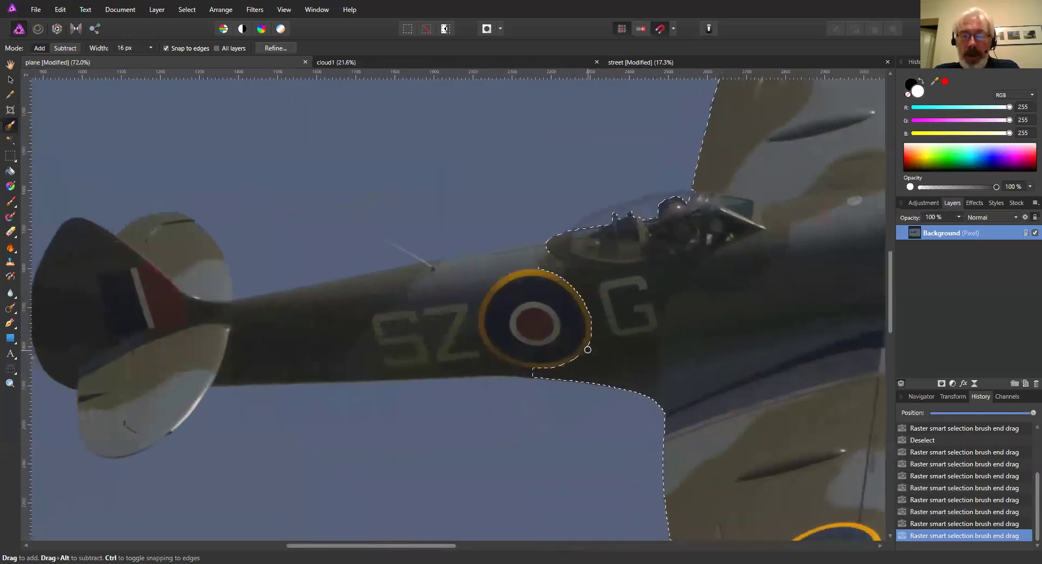
key("bracketright")
key("bracketright")
key("bracketright")
key("bracketright")
mouse_move(647, 309)
left_mouse_down()
mouse_move(468, 308)
mouse_move(348, 329)
mouse_move(393, 324)
mouse_move(416, 304)
mouse_move(547, 266)
mouse_move(500, 270)
mouse_move(467, 308)
mouse_move(407, 337)
mouse_move(208, 328)
mouse_move(133, 363)
mouse_move(108, 411)
mouse_move(113, 420)
mouse_move(145, 416)
mouse_move(126, 426)
mouse_move(181, 368)
mouse_move(196, 266)
mouse_move(191, 243)
mouse_move(137, 223)
mouse_move(115, 237)
mouse_move(97, 286)
mouse_move(128, 216)
left_mouse_up()
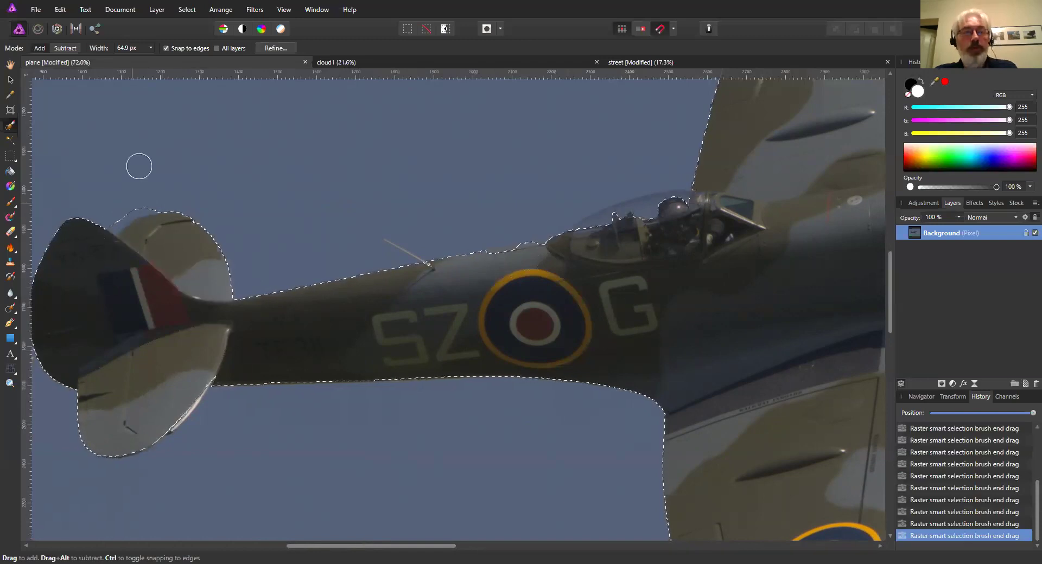
Correct the selection edge between the tail fin and the upper tailplane, removing the stray sky area
scroll(112, 187, "up", 5)
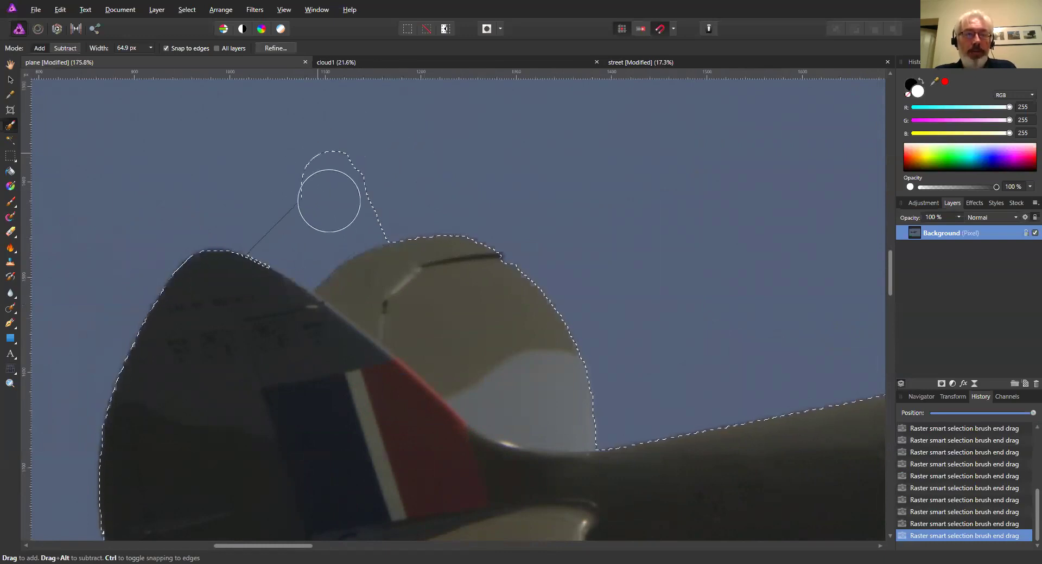
scroll(428, 297, "down", 5)
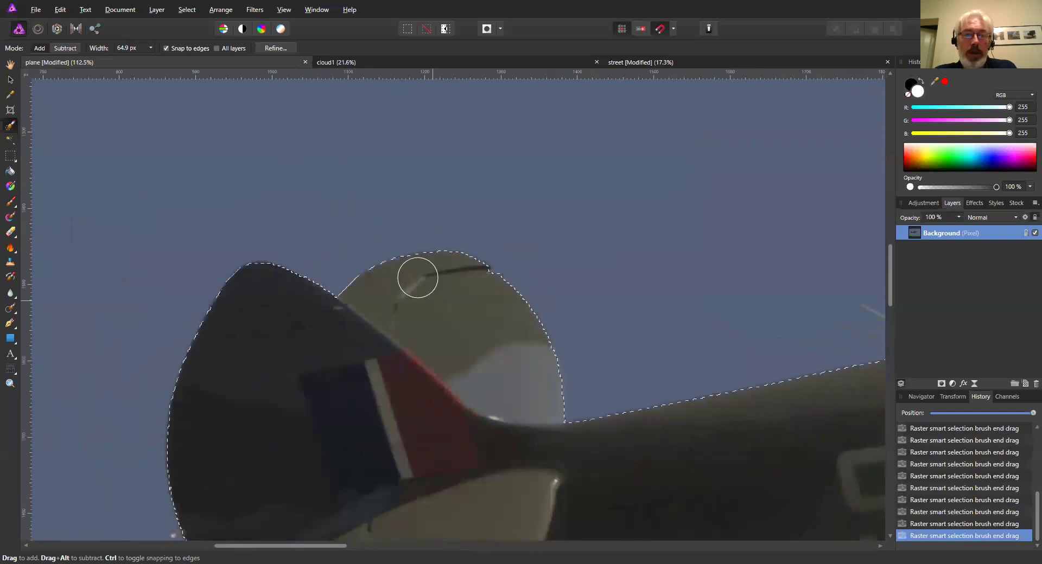
scroll(458, 281, "up", 5)
scroll(520, 303, "up", 4)
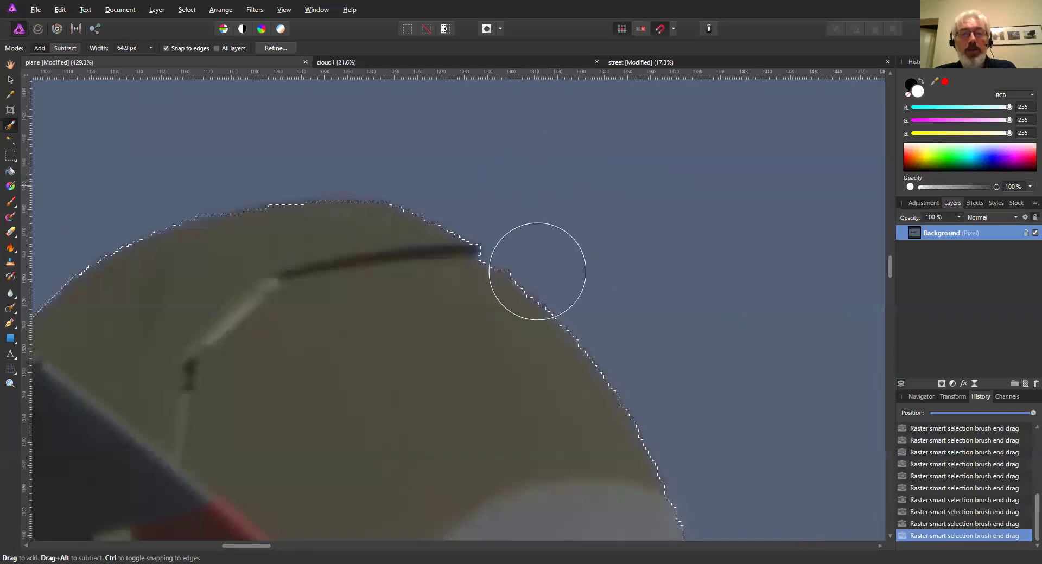
scroll(457, 295, "down", 7)
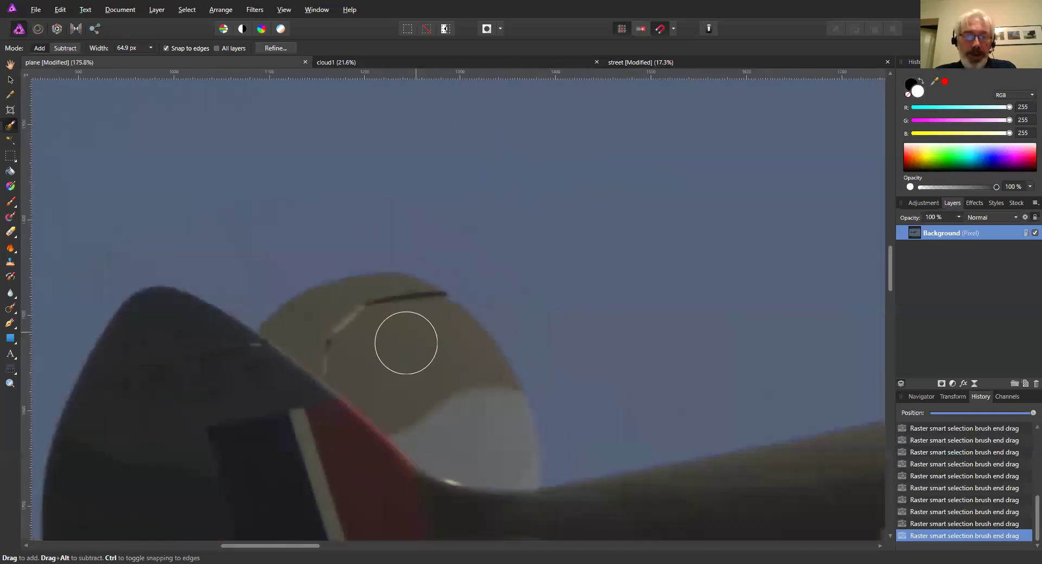
Add the transparent cockpit canopy to the selection with the 64.9 px brush
scroll(386, 271, "right", 8)
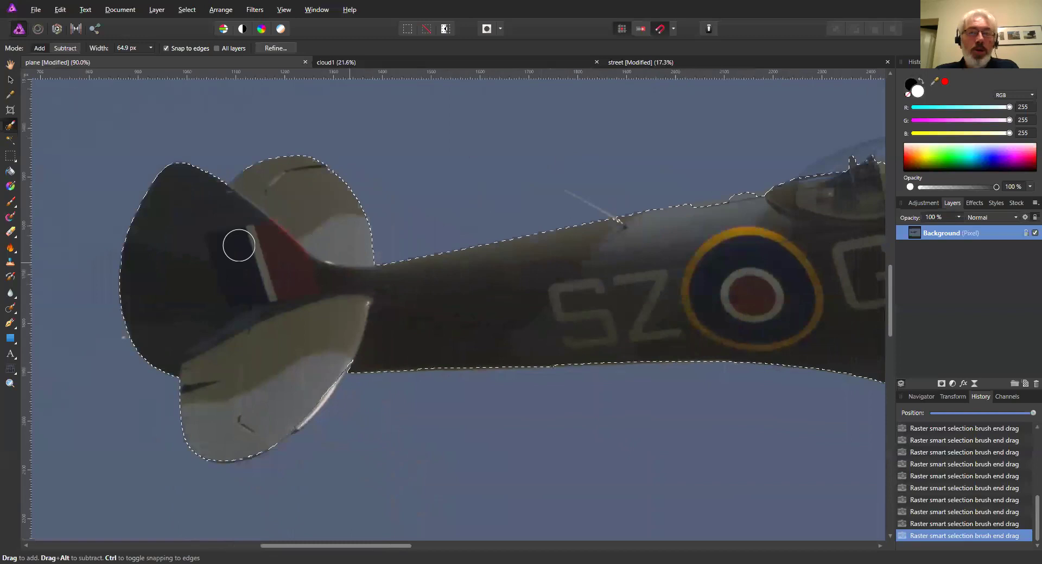
scroll(434, 336, "up", 3)
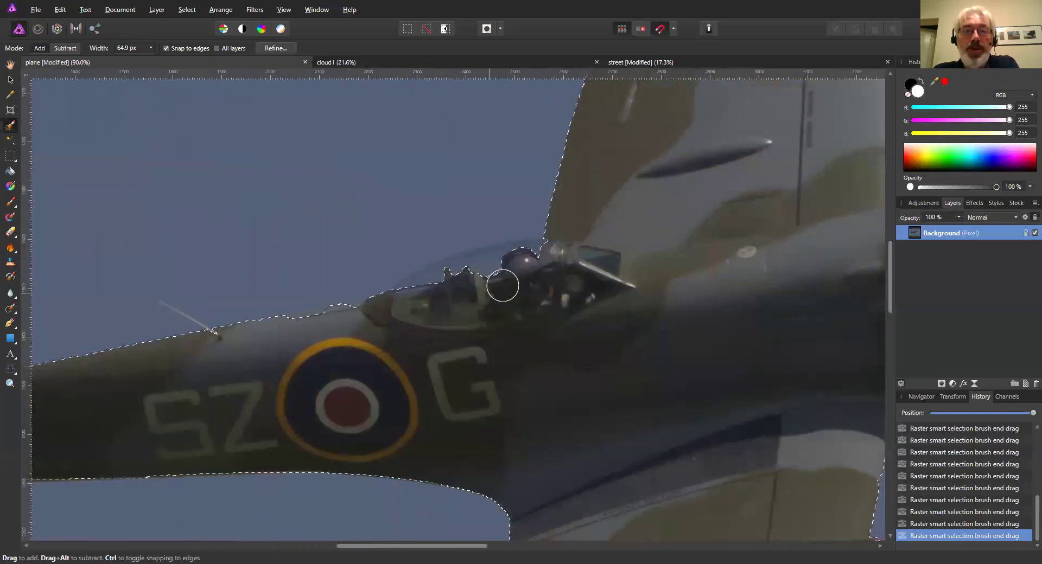
mouse_move(452, 282)
left_mouse_down()
mouse_move(389, 308)
mouse_move(408, 298)
left_mouse_up()
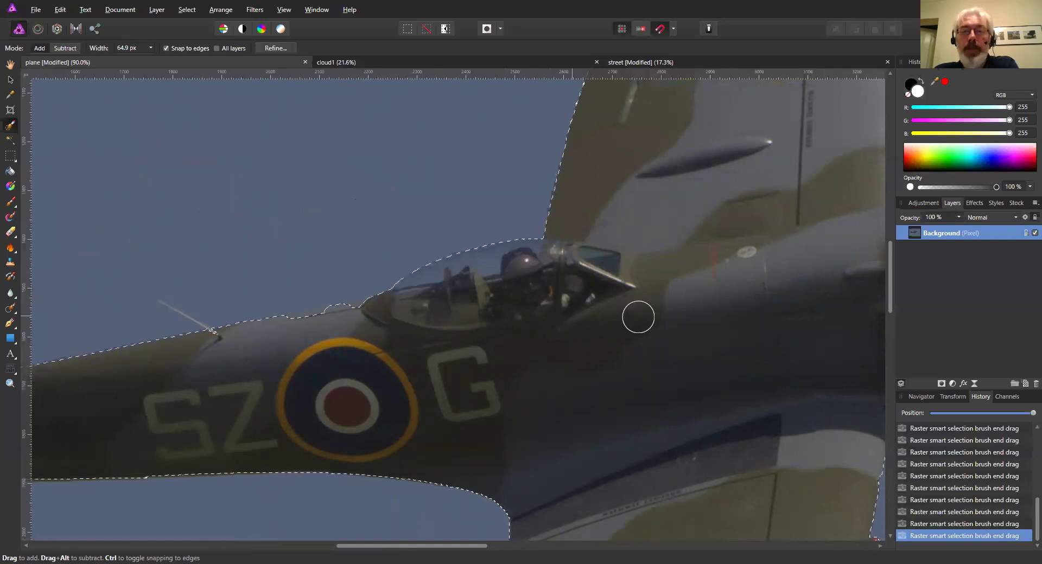
Reduce the selection brush to 12.8 px and add the upper wing's cannon and red-tipped gun port to the selection
scroll(662, 320, "down", 5)
scroll(624, 328, "right", 3)
scroll(520, 296, "right", 3)
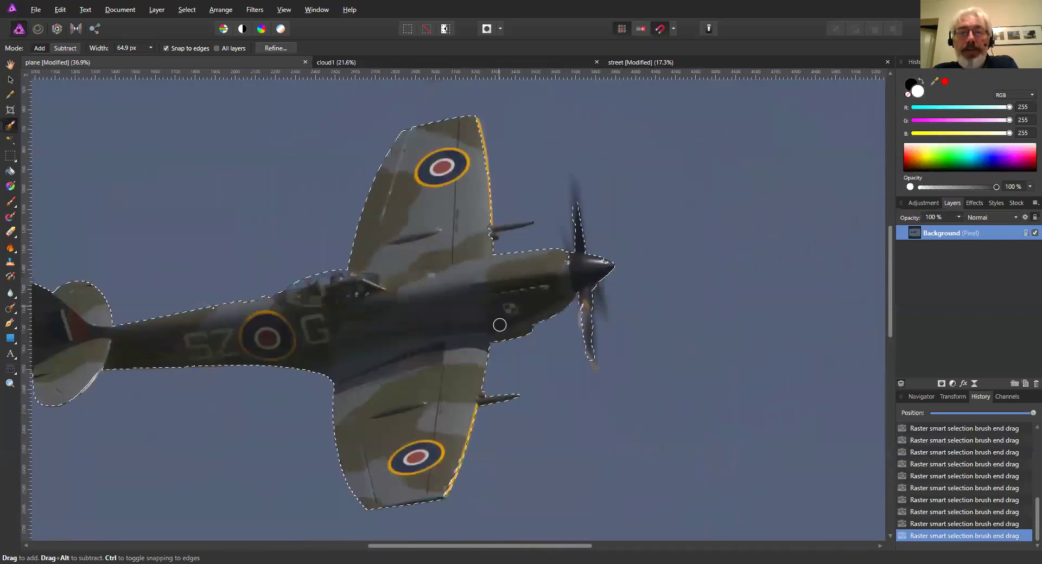
scroll(495, 323, "up", 12)
scroll(315, 271, "up", 4)
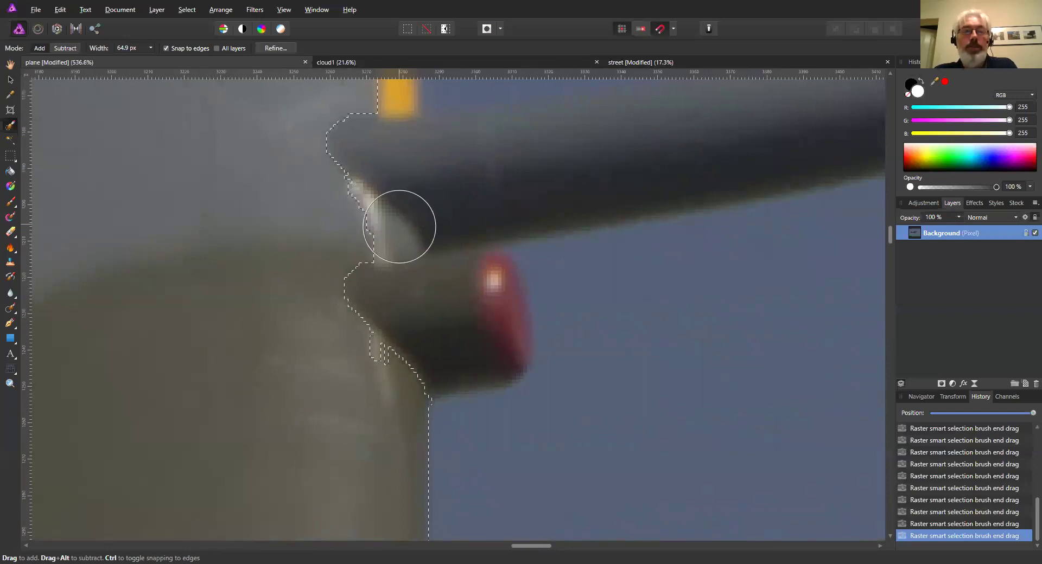
scroll(399, 227, "down", 4)
key("bracketleft")
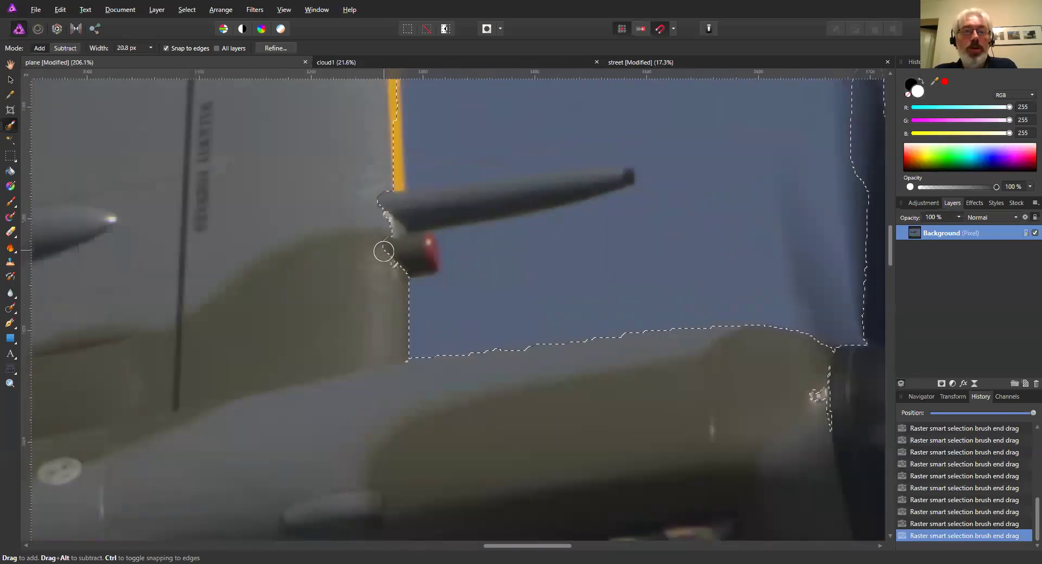
key("bracketleft")
key("bracketleft")
key("bracketleft")
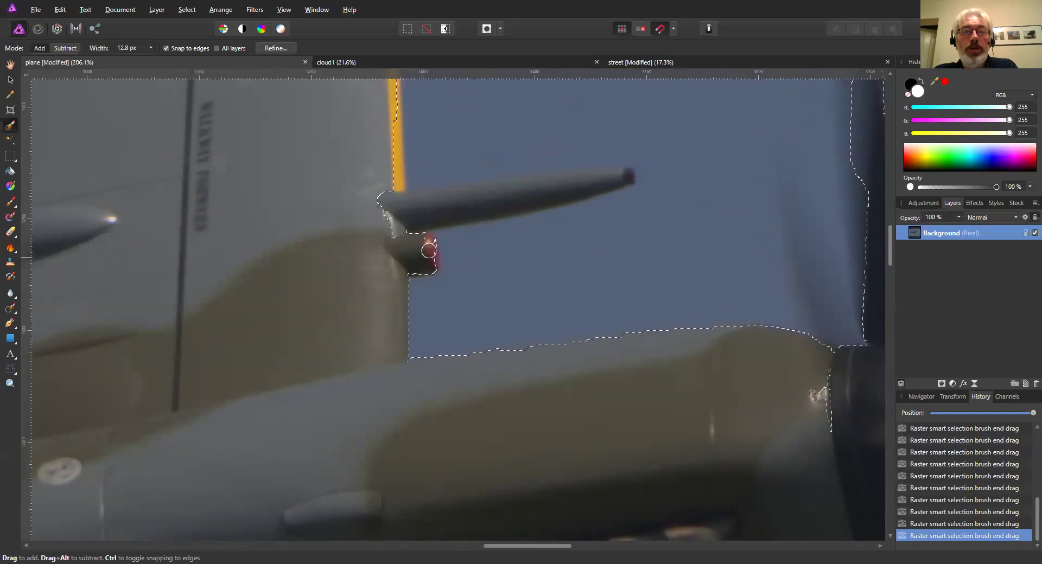
mouse_move(391, 214)
left_mouse_down()
mouse_move(616, 177)
mouse_move(417, 196)
mouse_move(554, 195)
mouse_move(593, 184)
left_mouse_up()
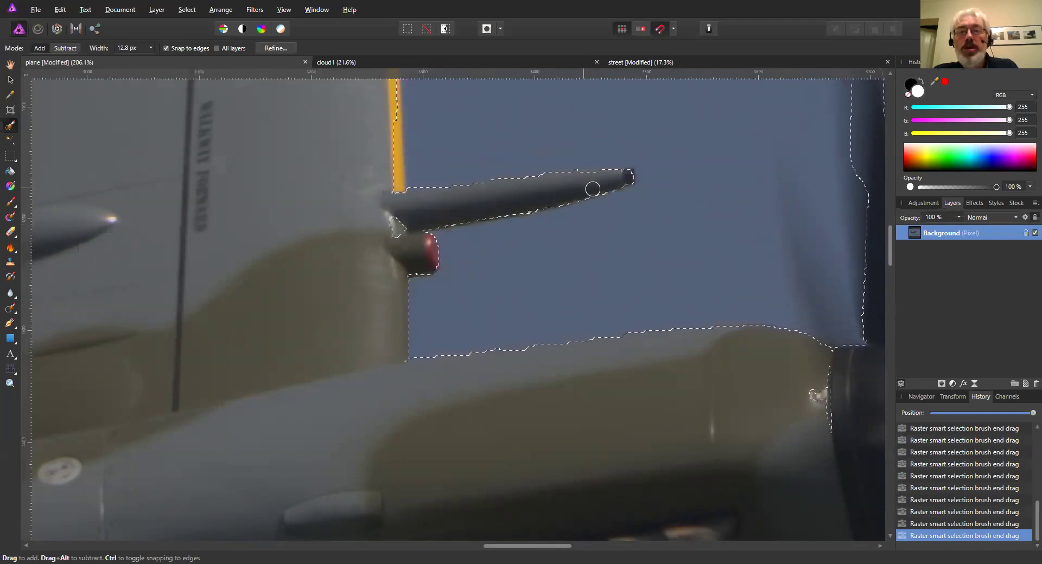
Check the upper cannon's selection edge and extend the selection over the upper wing's yellow leading edge with the 12.8 px brush
scroll(609, 325, "up", 4)
scroll(610, 325, "up", 5)
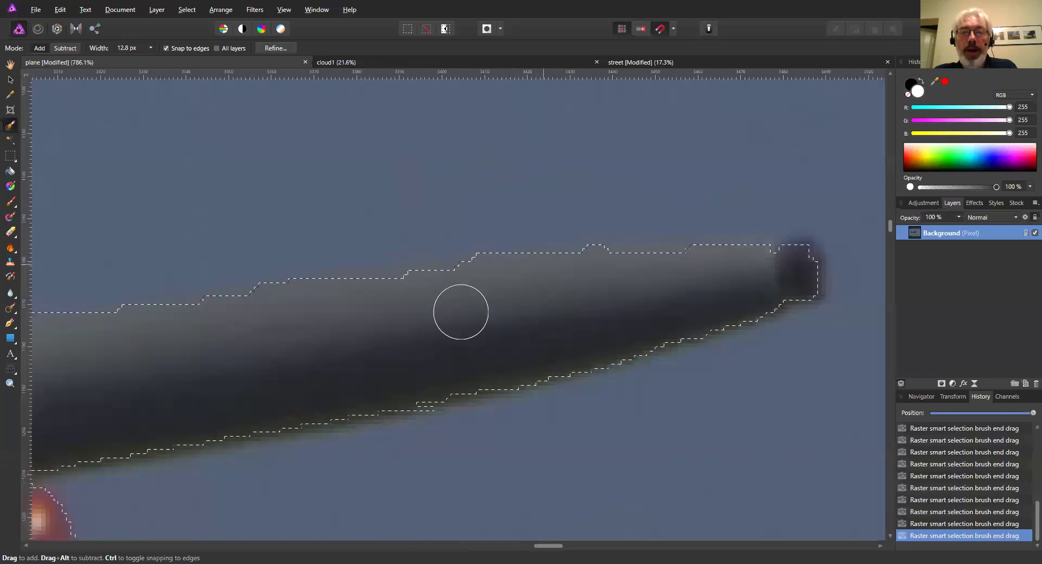
scroll(442, 311, "down", 2)
scroll(442, 310, "down", 7)
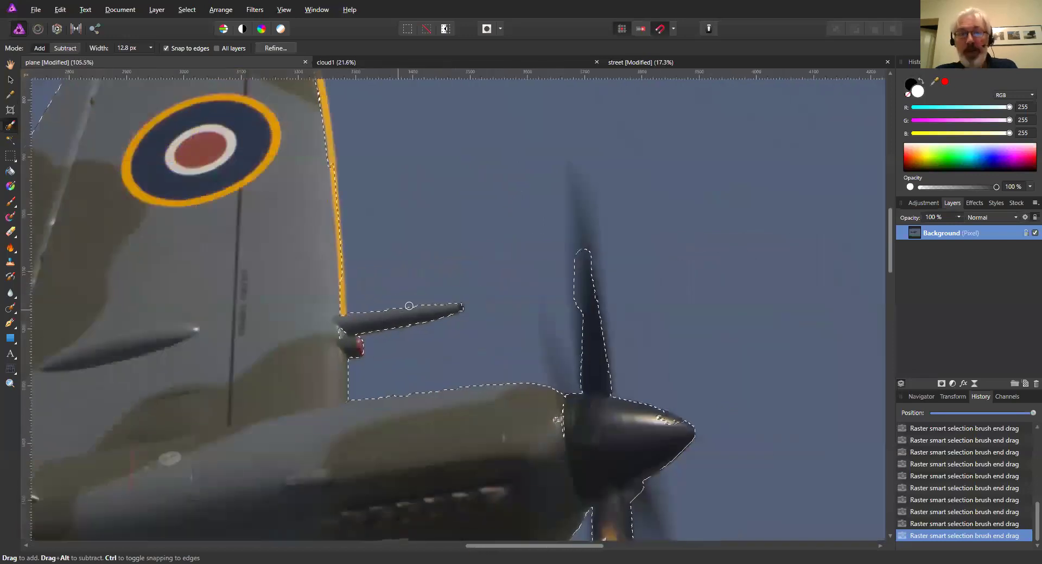
left_click_drag(407, 304, 617, 200)
scroll(535, 239, "down", 3)
scroll(624, 228, "up", 4)
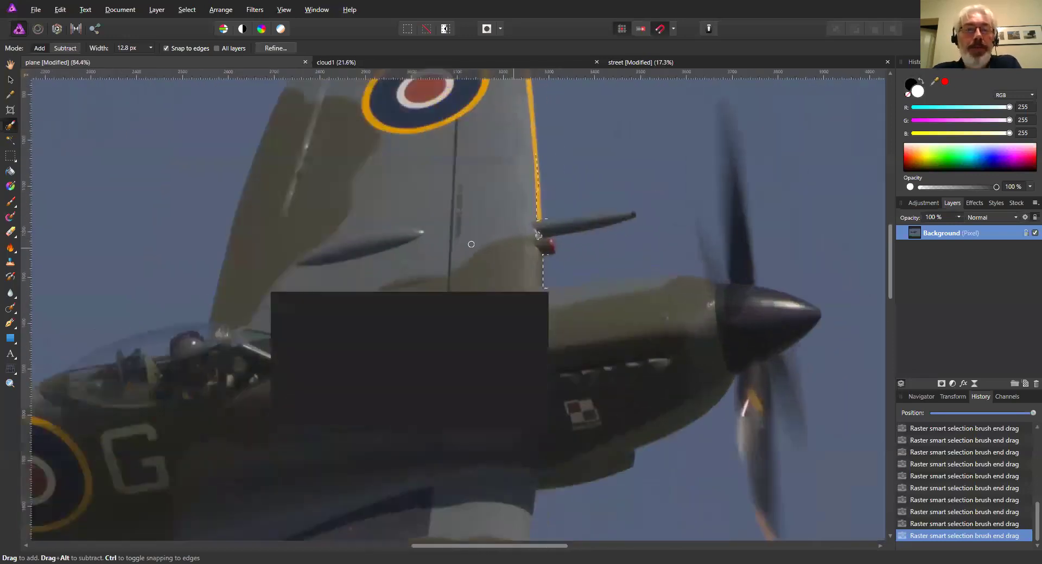
mouse_move(442, 231)
left_mouse_down()
mouse_move(453, 190)
mouse_move(476, 314)
mouse_move(435, 137)
mouse_move(449, 159)
left_mouse_up()
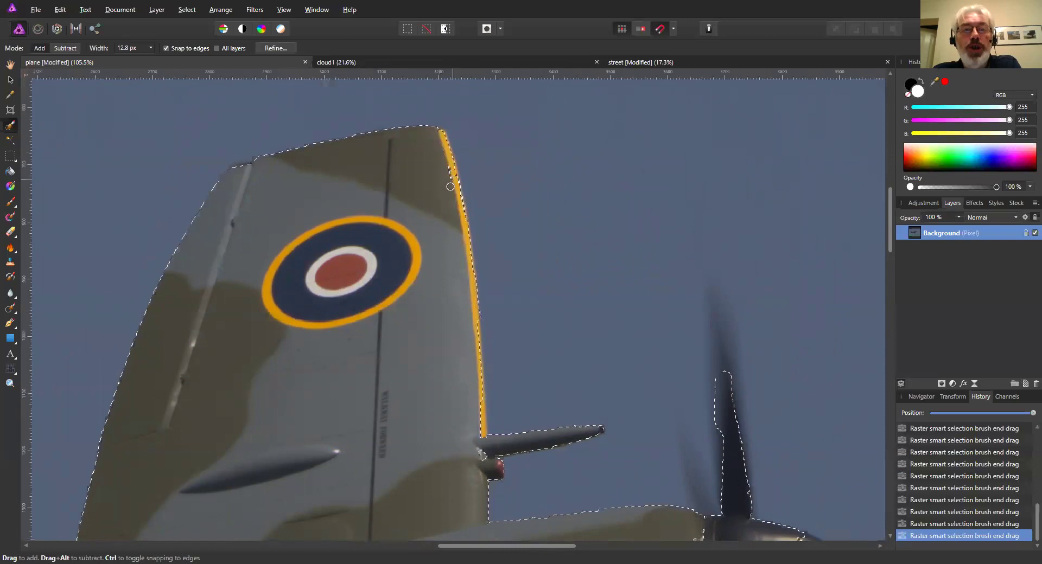
Check the upper wing tip's edge and add the blurred rear propeller blade below the spinner to the selection
scroll(223, 146, "down", 2)
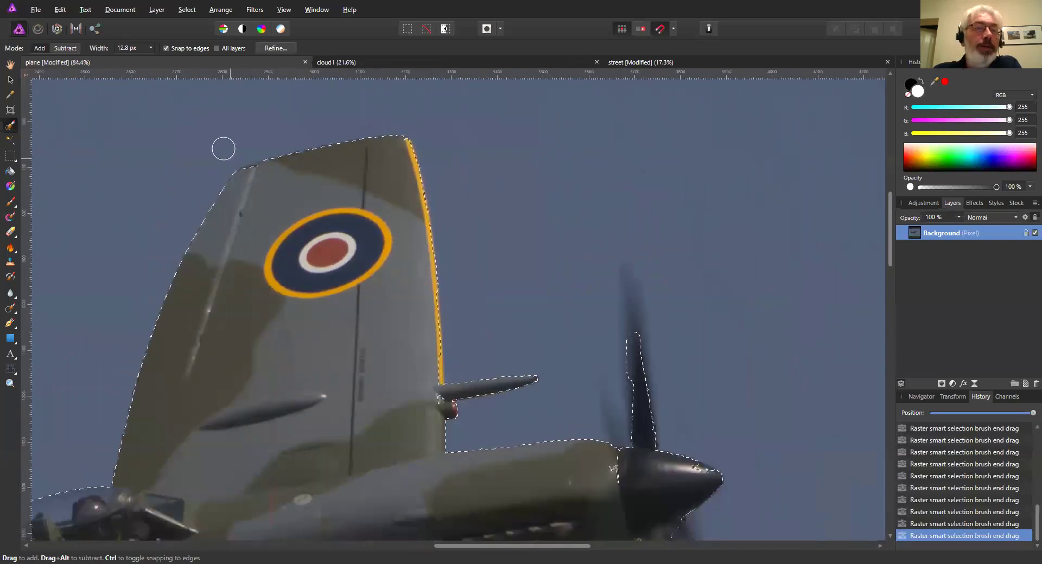
scroll(351, 239, "up", 8)
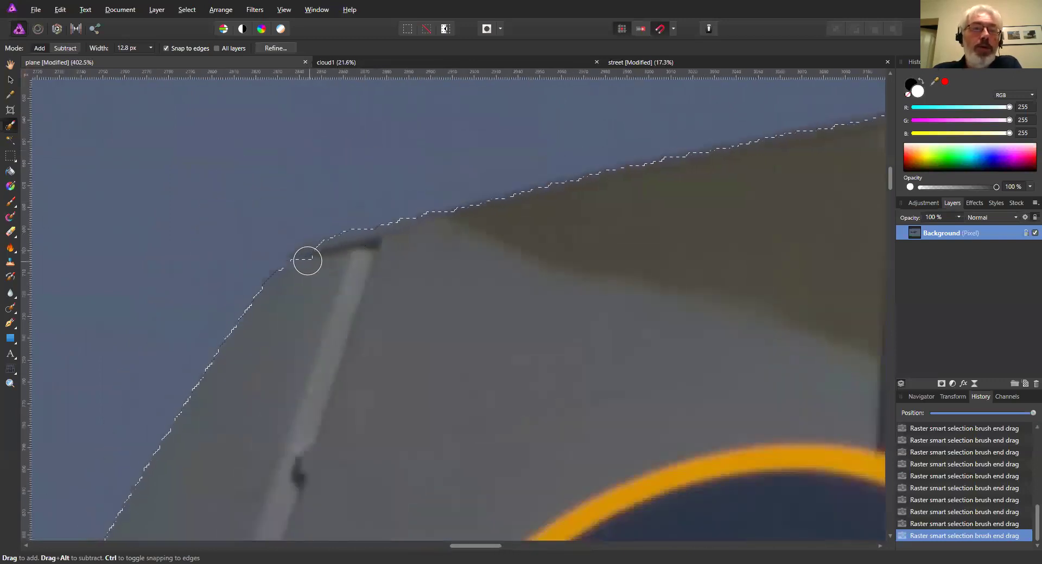
scroll(353, 275, "down", 10)
scroll(415, 232, "down", 3)
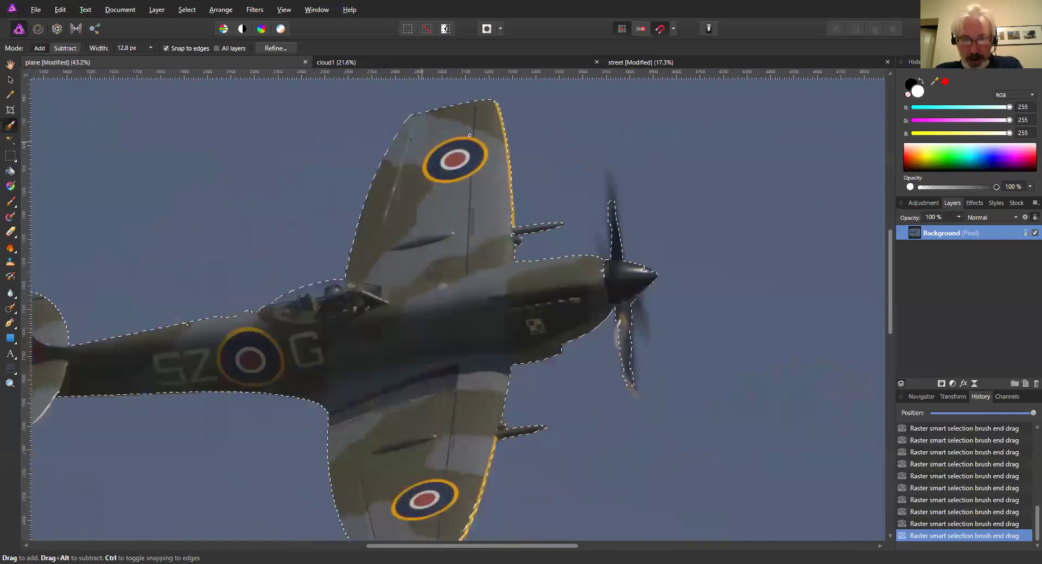
scroll(720, 261, "up", 9)
mouse_move(721, 261)
left_mouse_down()
mouse_move(739, 261)
mouse_move(776, 363)
left_mouse_up()
scroll(430, 252, "down", 6)
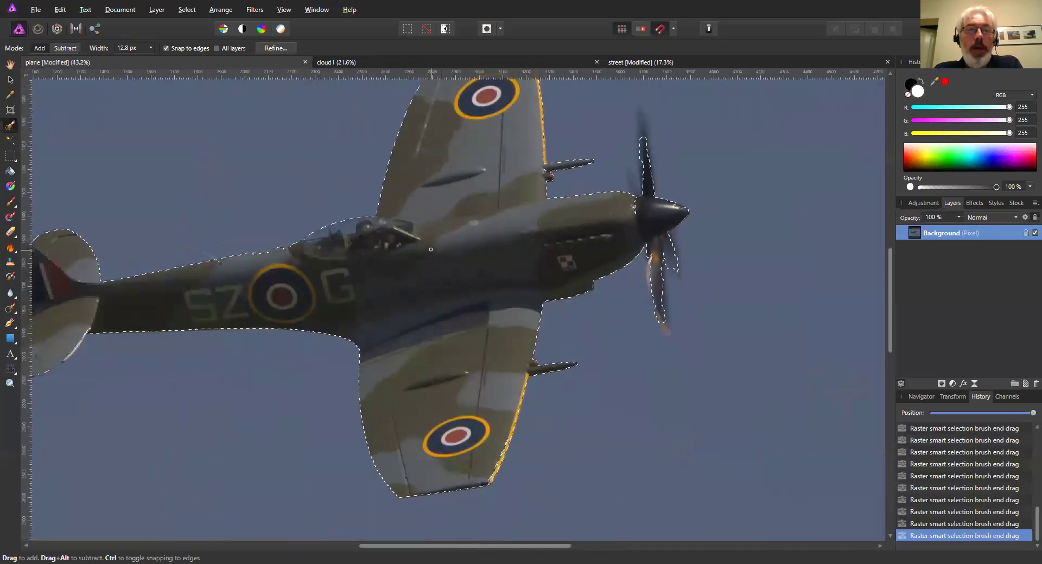
scroll(430, 250, "down", 2)
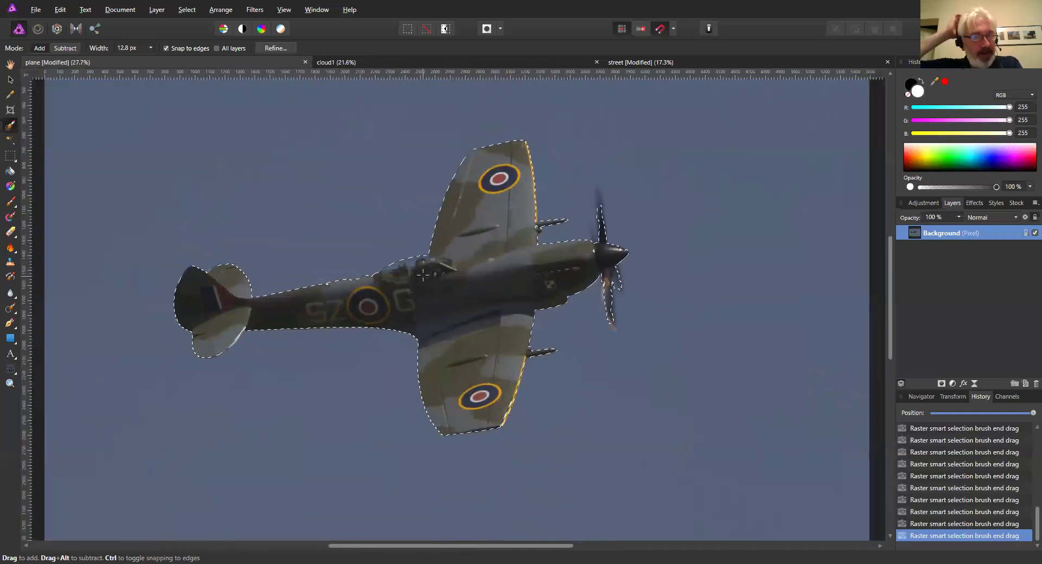
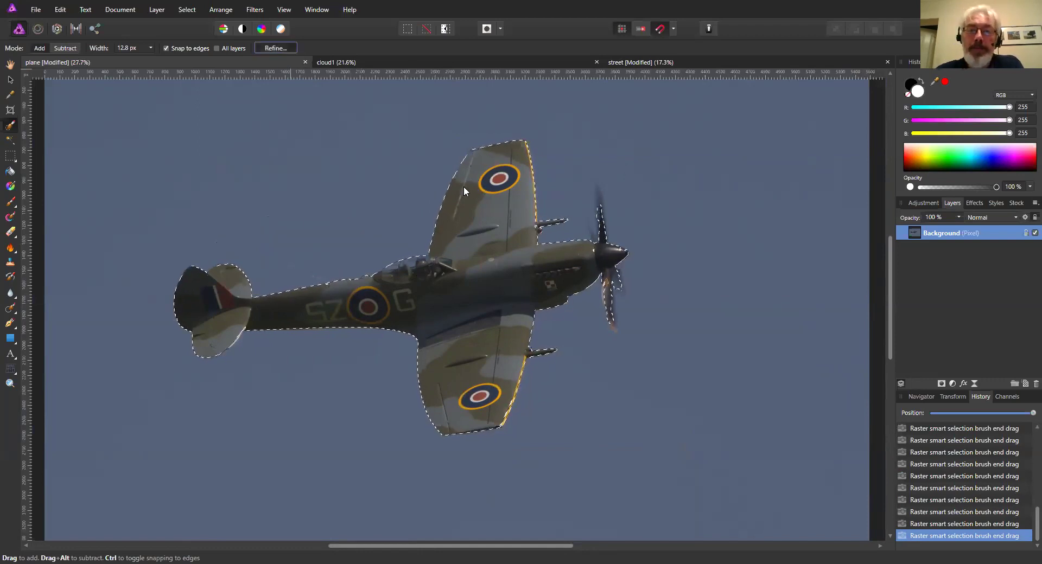
Open the Refine Selection settings and inspect the plane's edges and propeller against the overlay preview
left_click(275, 47)
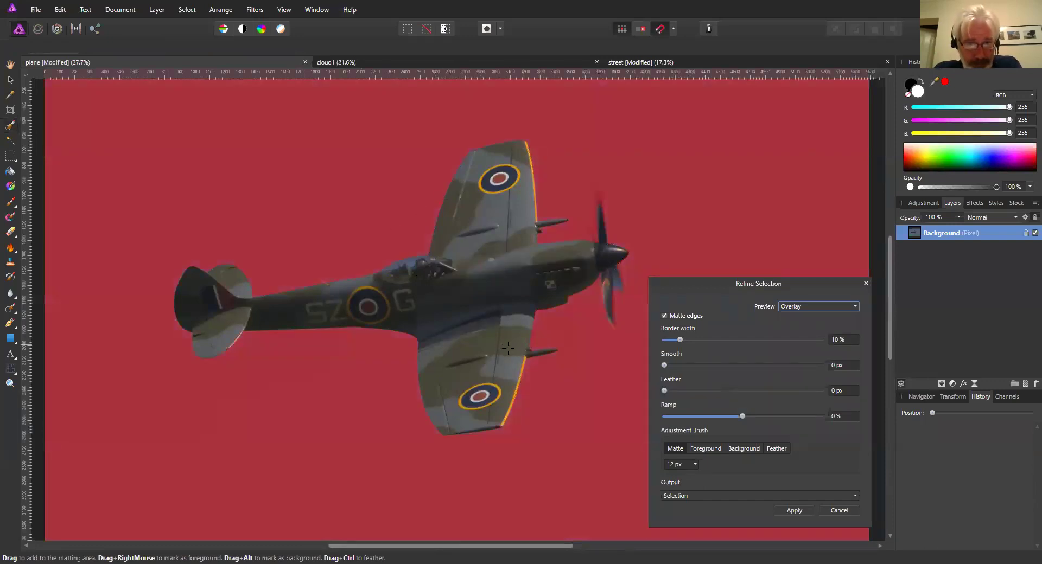
scroll(509, 346, "down", 2)
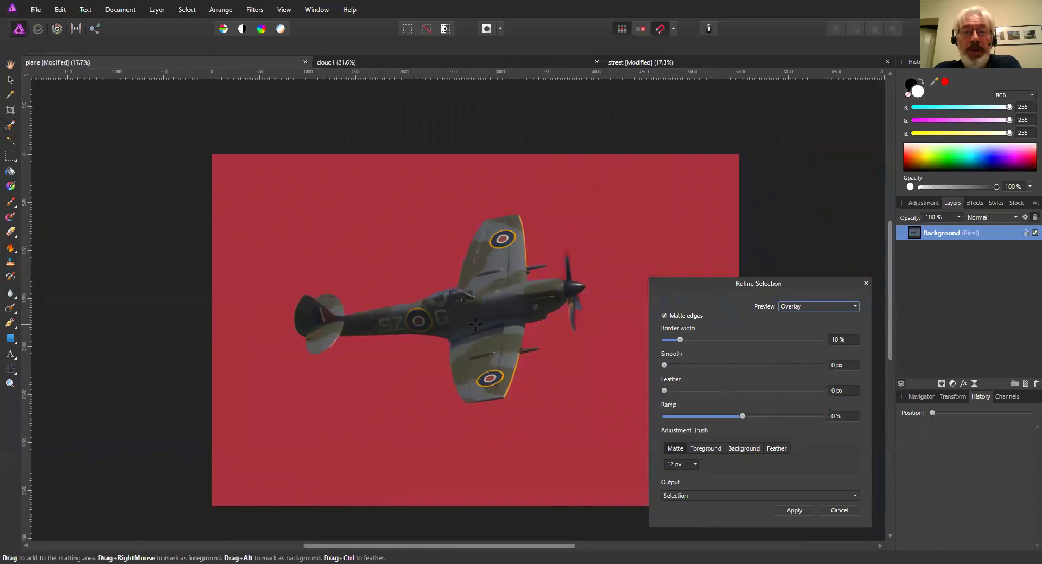
scroll(482, 326, "up", 3)
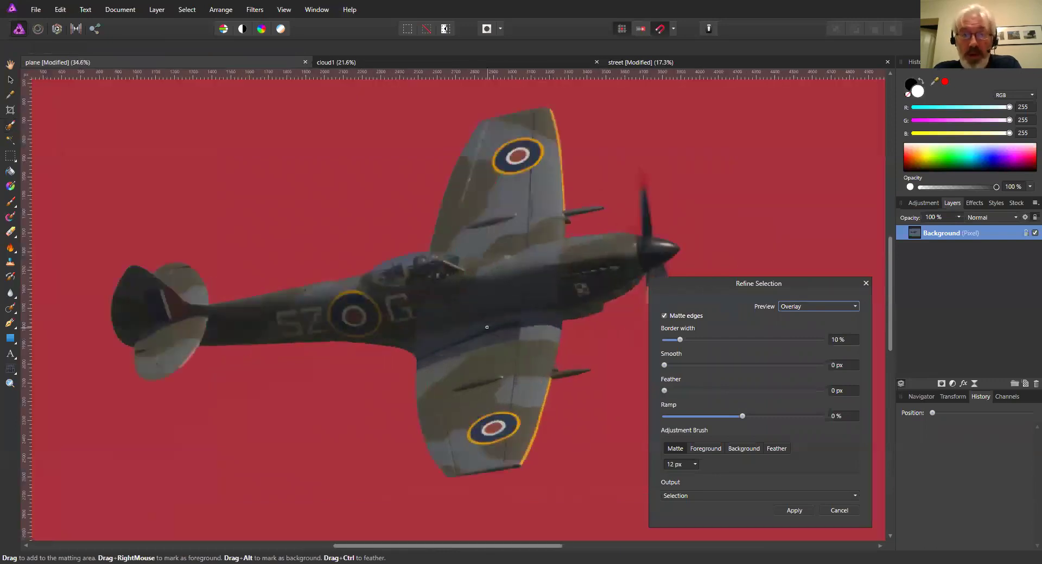
scroll(493, 345, "down", 3)
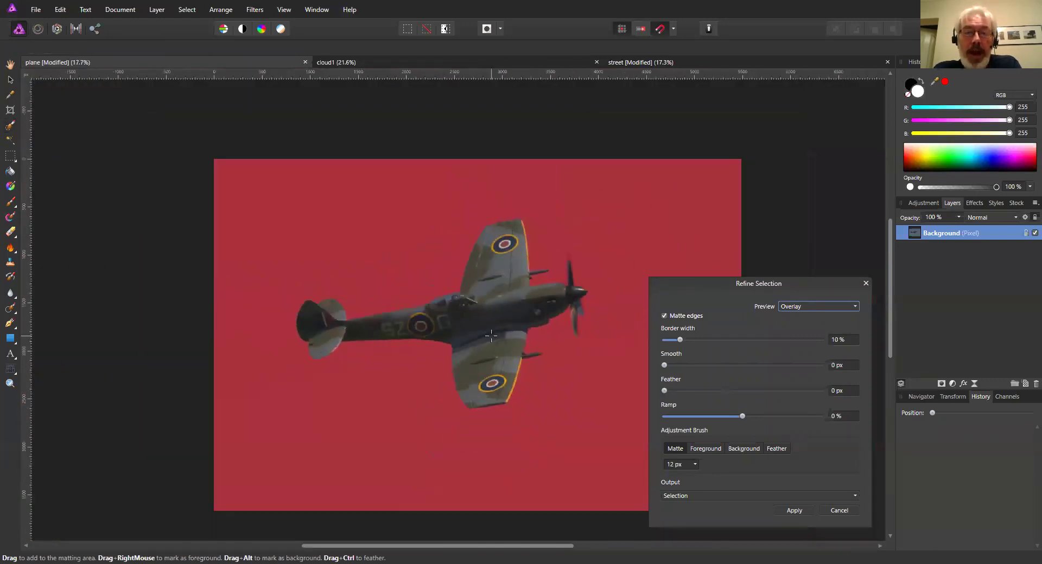
scroll(565, 370, "up", 3)
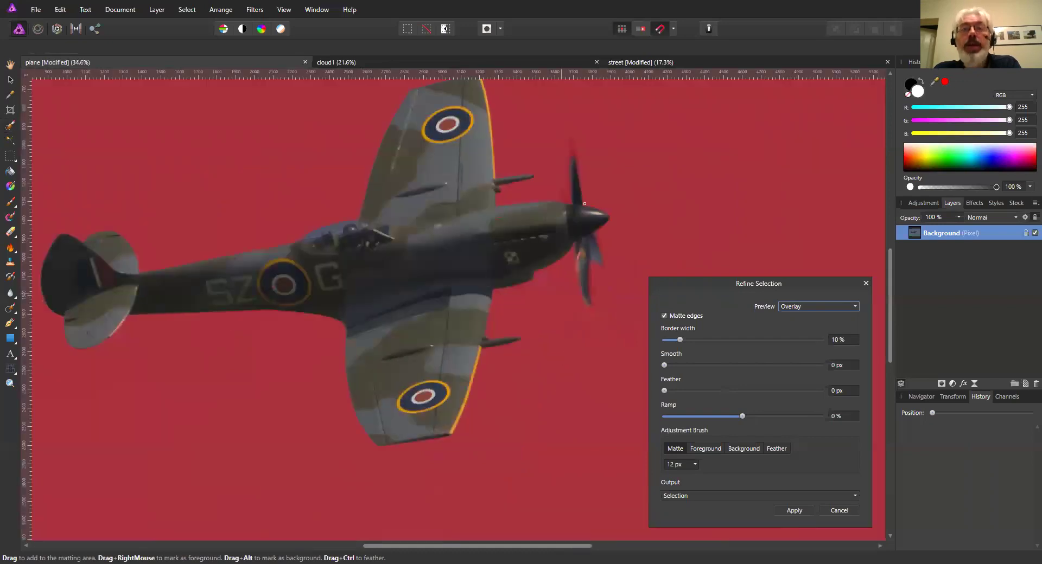
Look through the mask display options, trying Show Mask As Overlay and Show Mask As Black
left_click(501, 30)
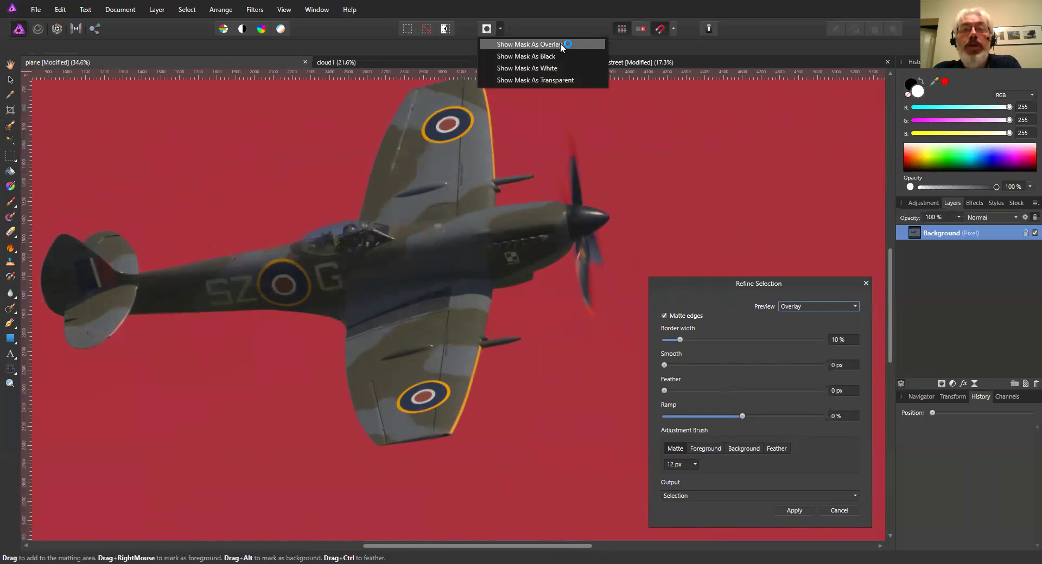
left_click(560, 43)
left_click(501, 30)
left_click(547, 55)
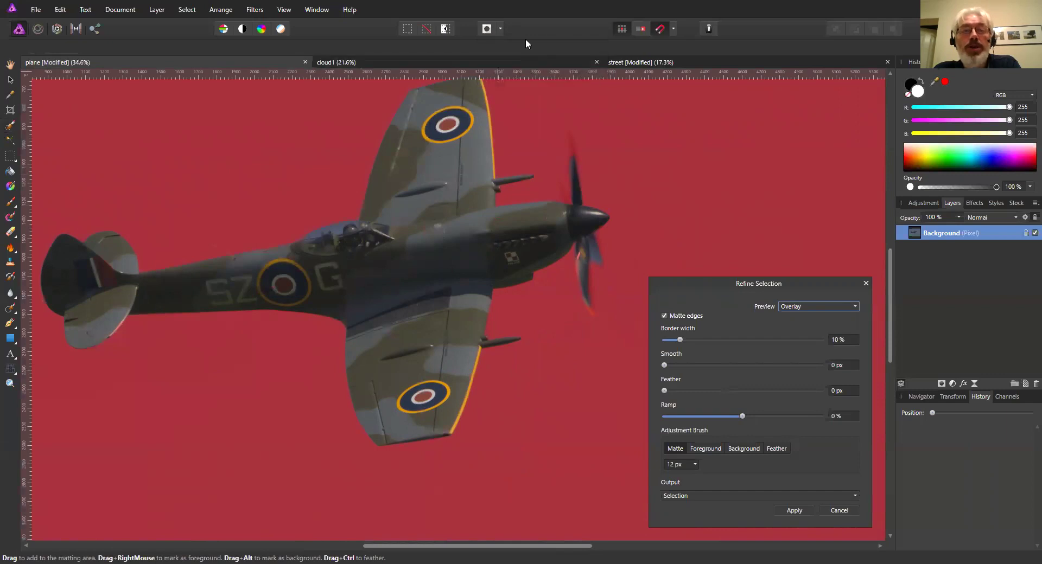
Compare the plane's selection with the mask shown as black, as white and as transparent
left_click(500, 30)
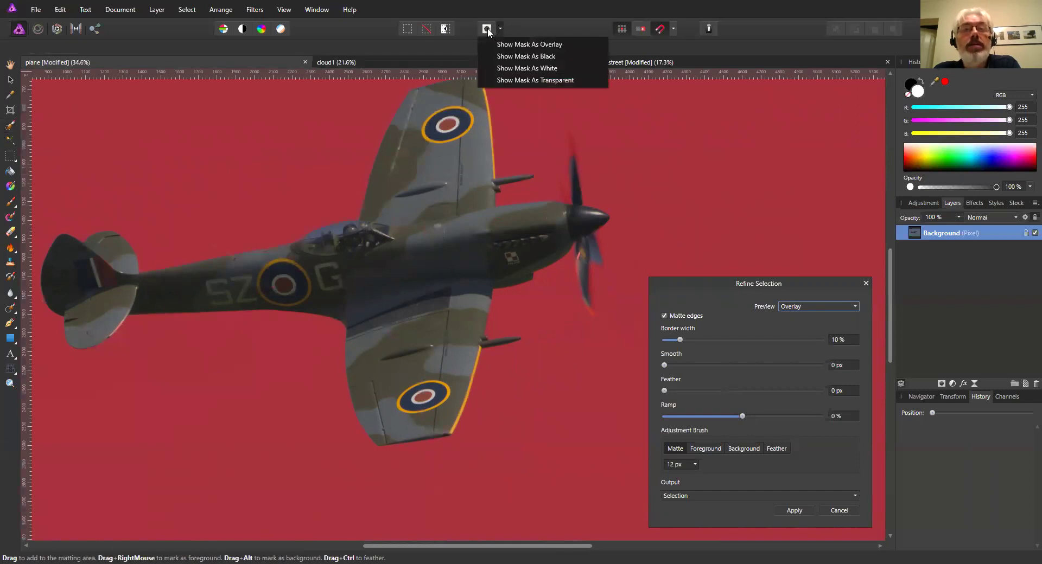
left_click(543, 55)
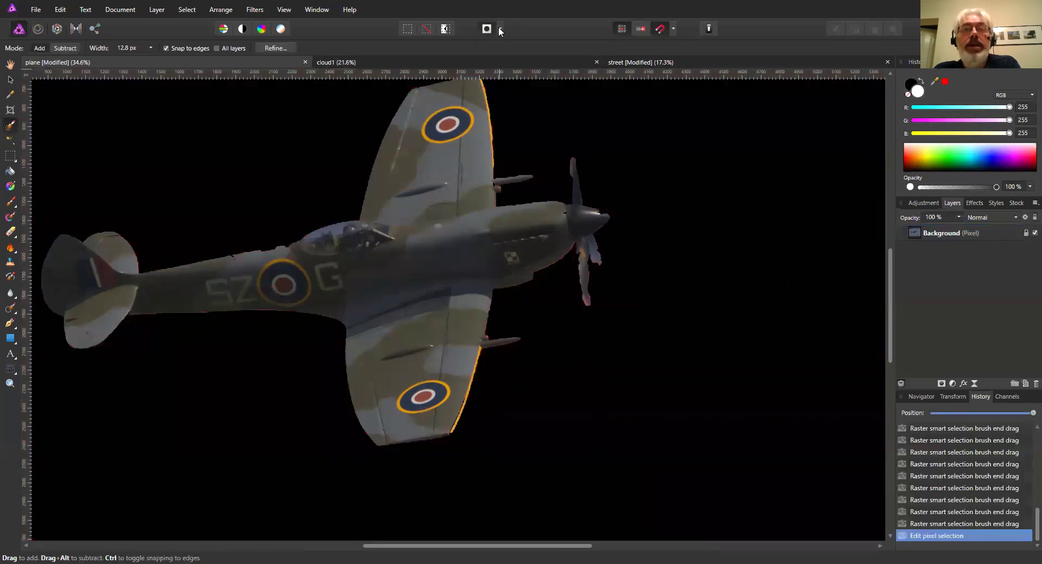
left_click(500, 29)
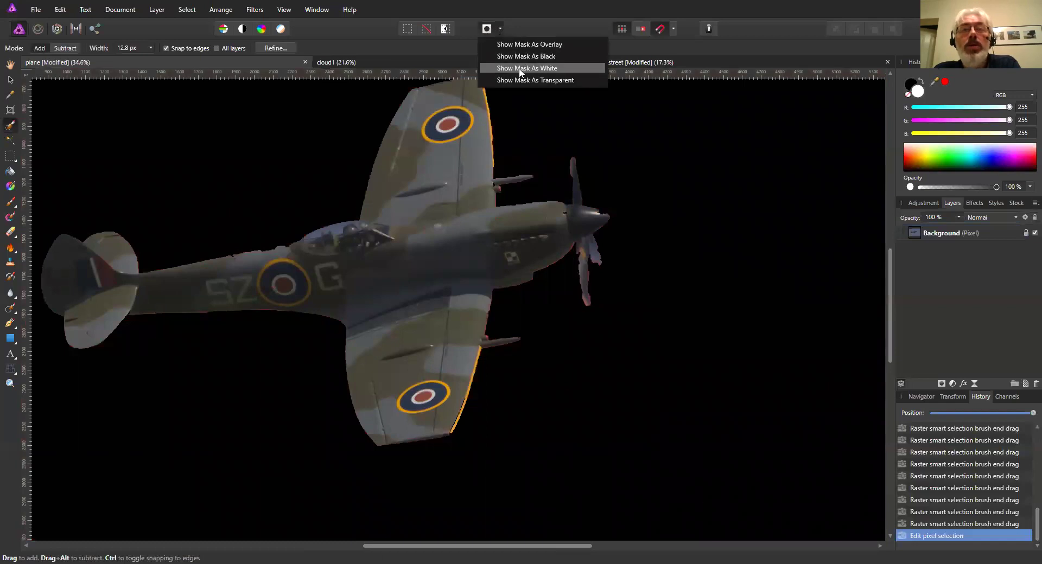
left_click(502, 65)
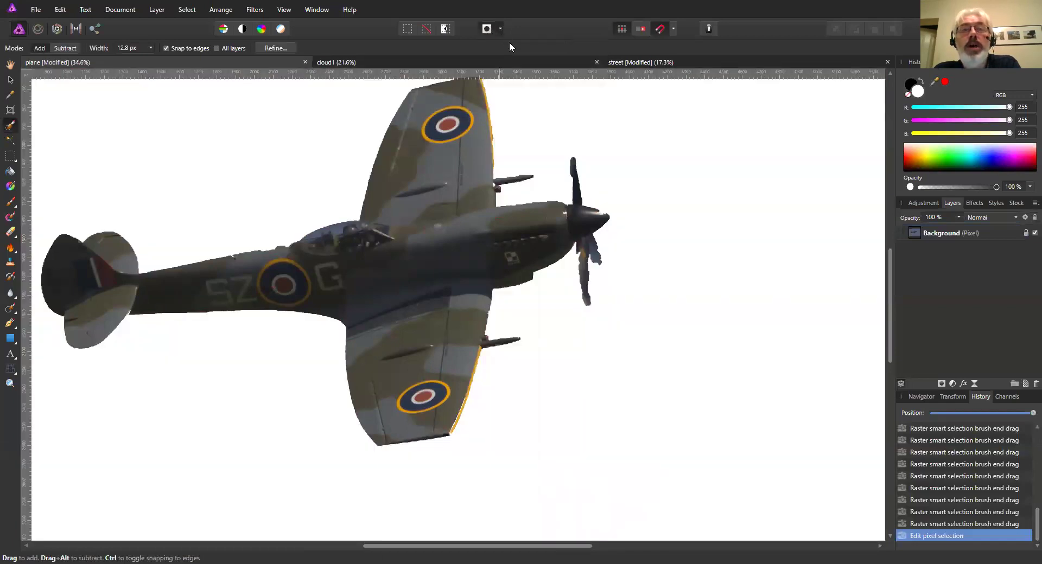
left_click(500, 29)
left_click(527, 81)
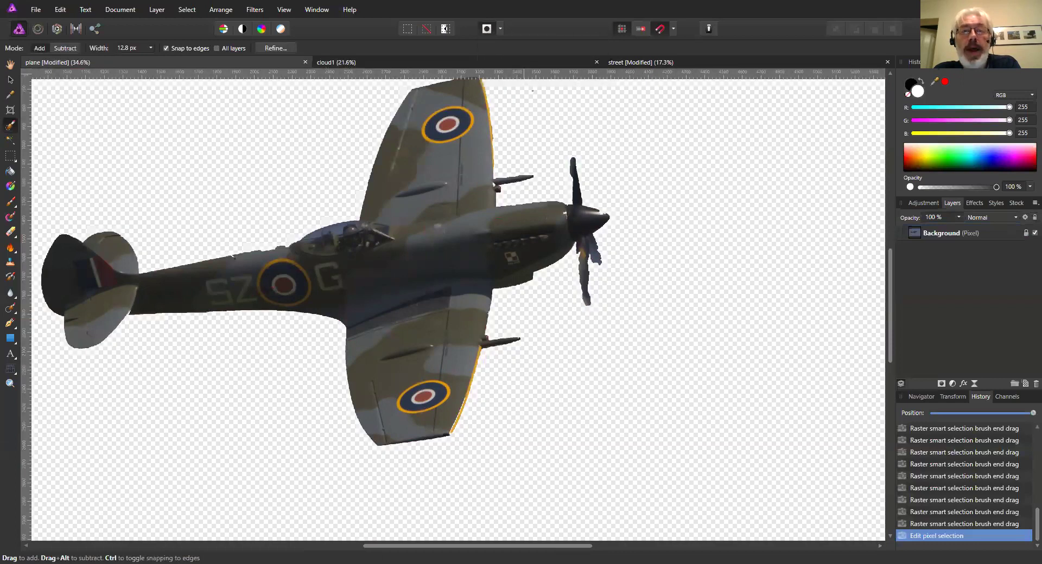
Show the mask as overlay and check the selection over the whole plane
left_click(500, 29)
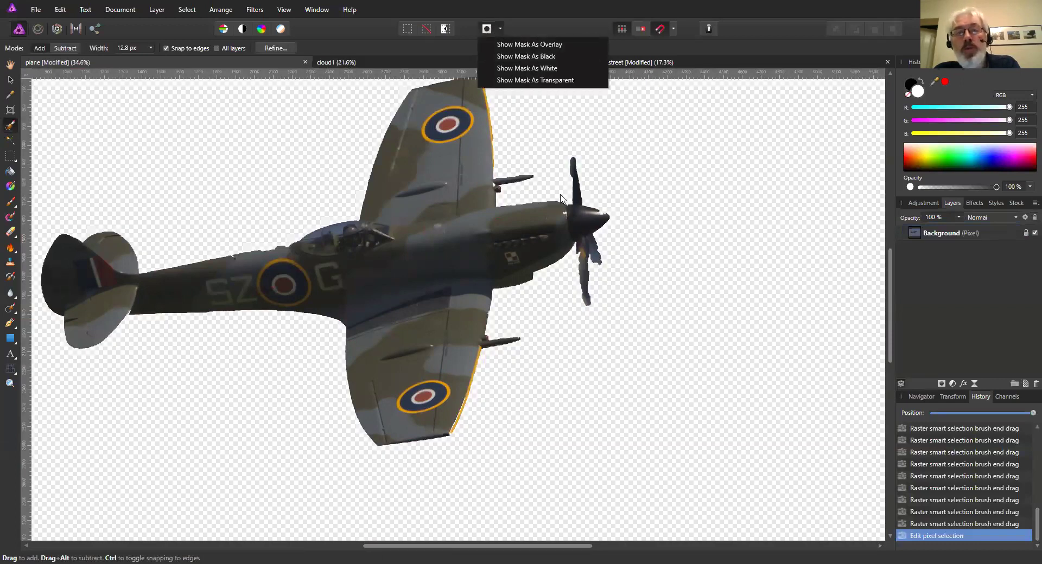
left_click(522, 44)
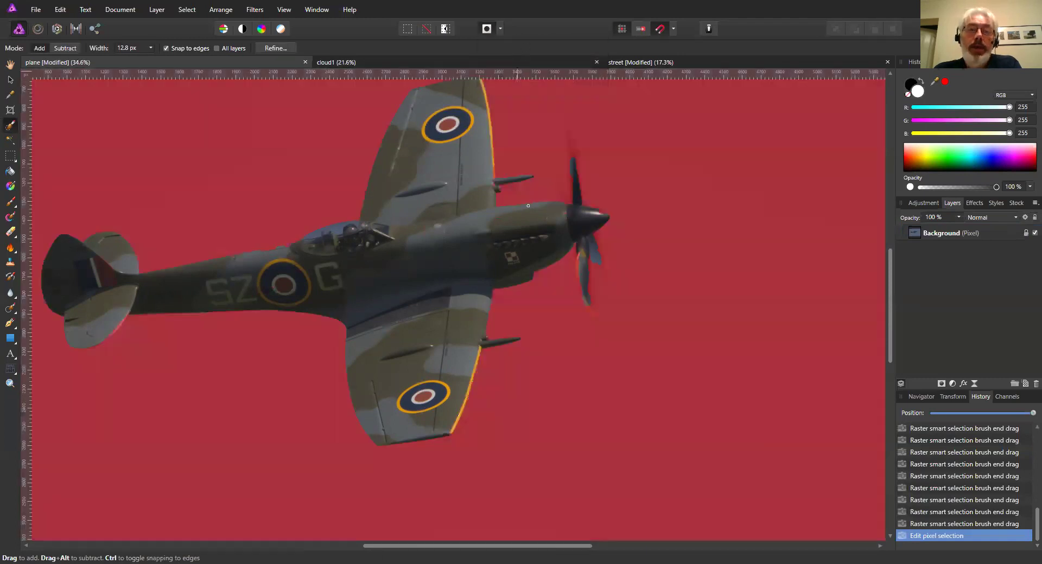
scroll(427, 250, "up", 3)
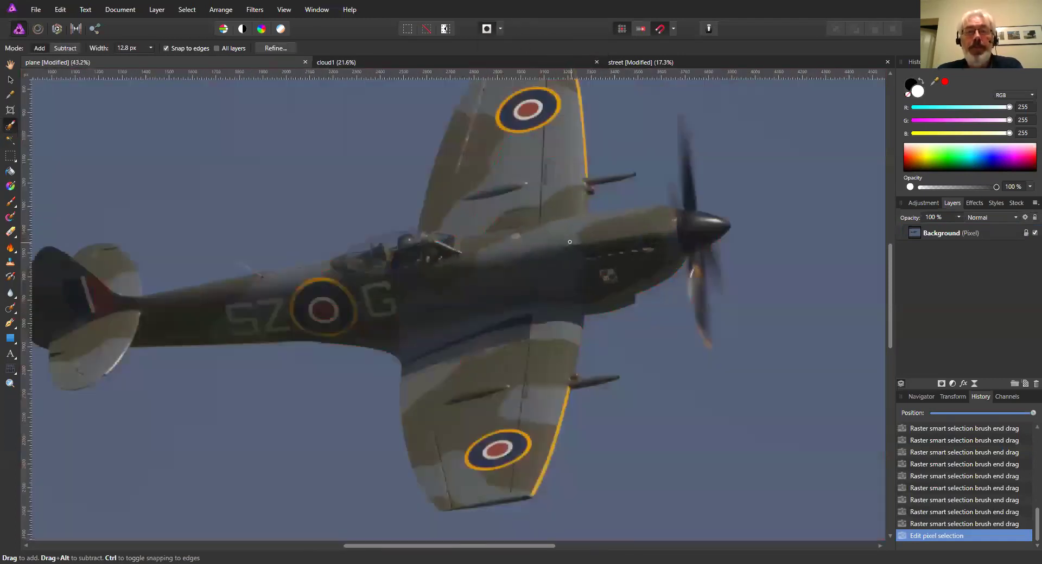
scroll(504, 260, "down", 5)
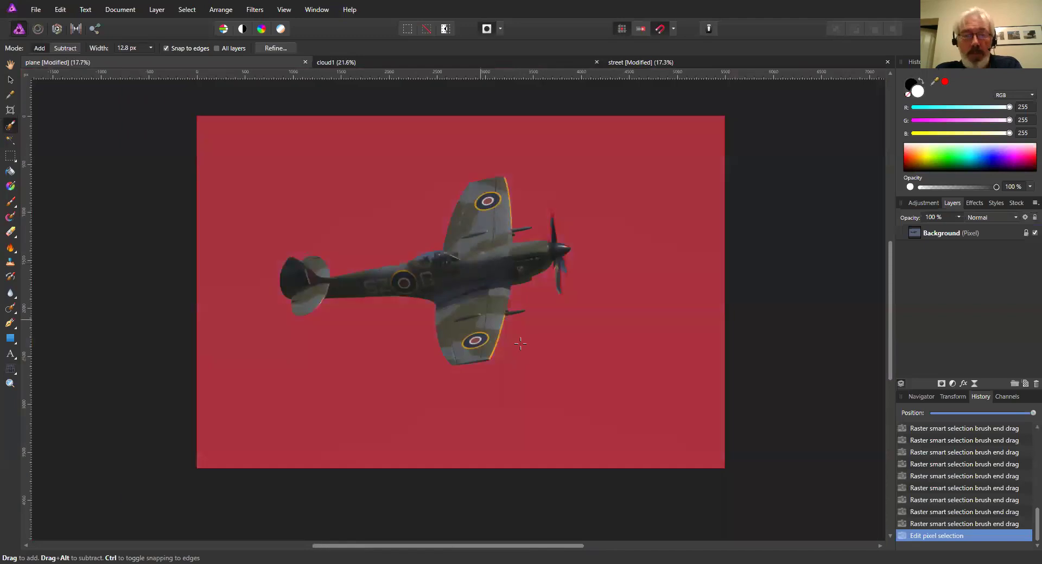
Open the Refine Selection settings and inspect the edges of the lower wing, propeller, fuselage and lower tailplane in the overlay preview
left_click(273, 49)
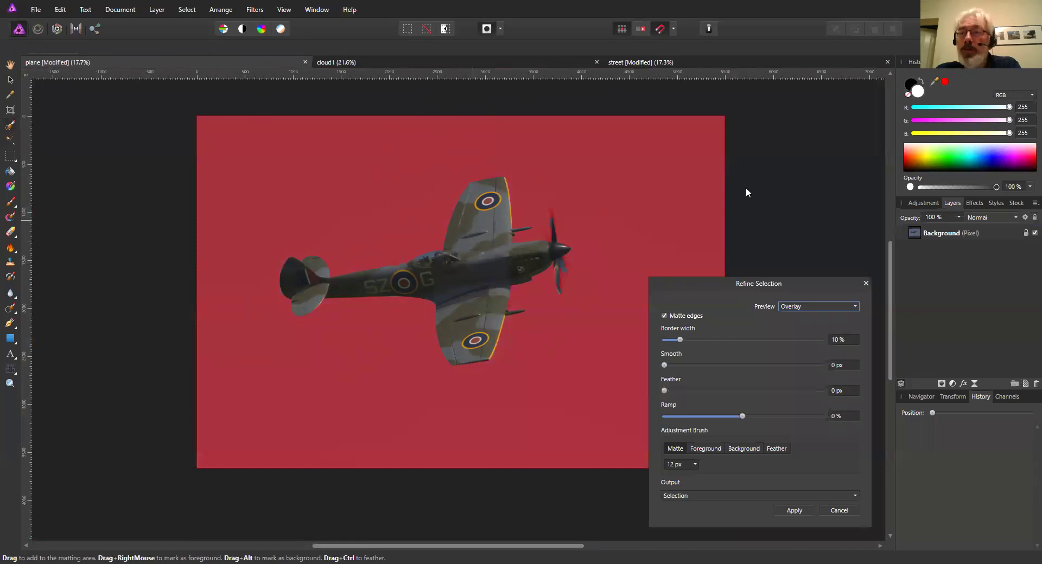
left_click_drag(746, 283, 853, 150)
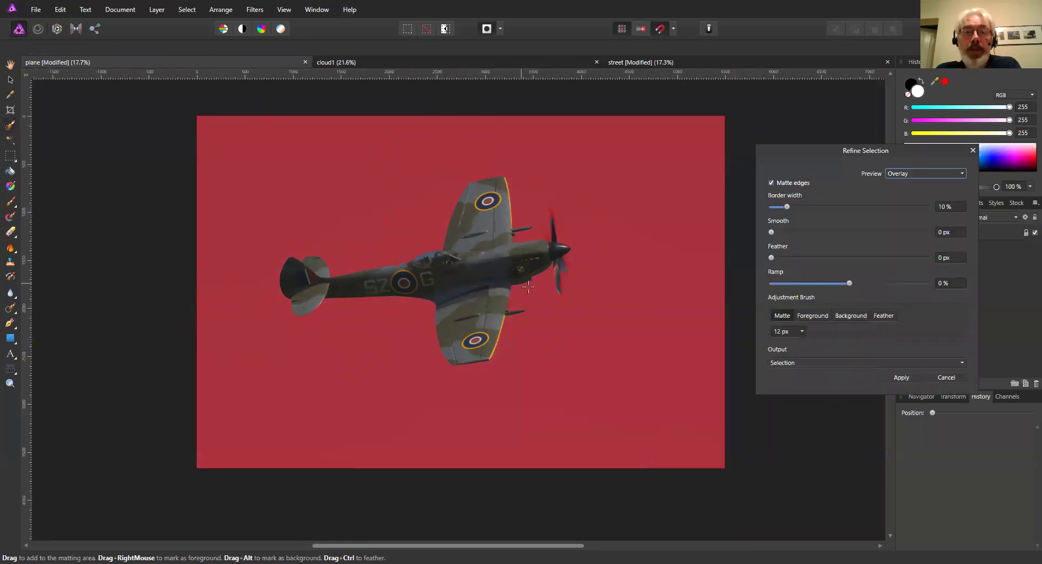
scroll(499, 319, "up", 5)
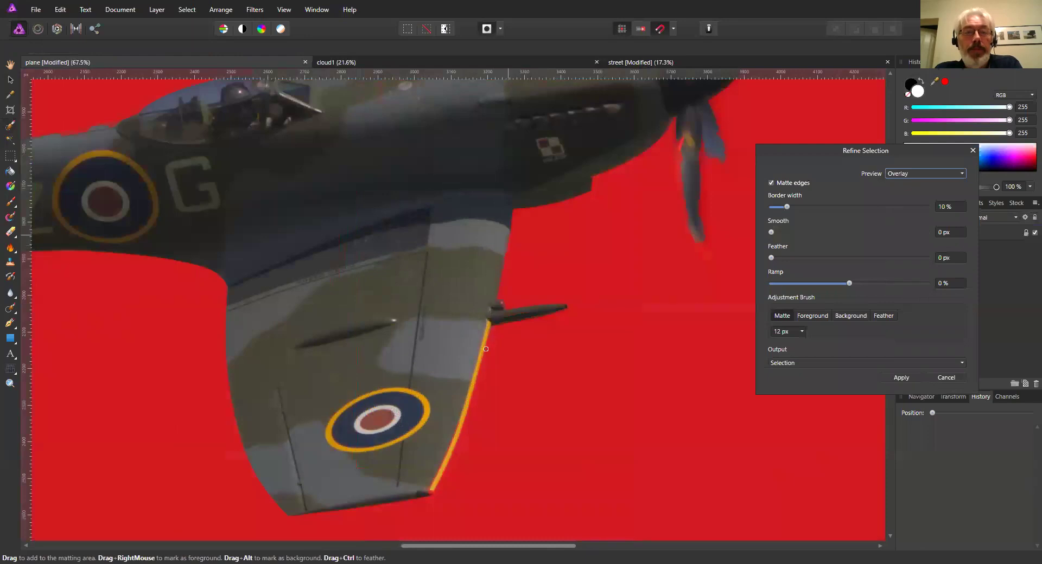
scroll(526, 364, "up", 3)
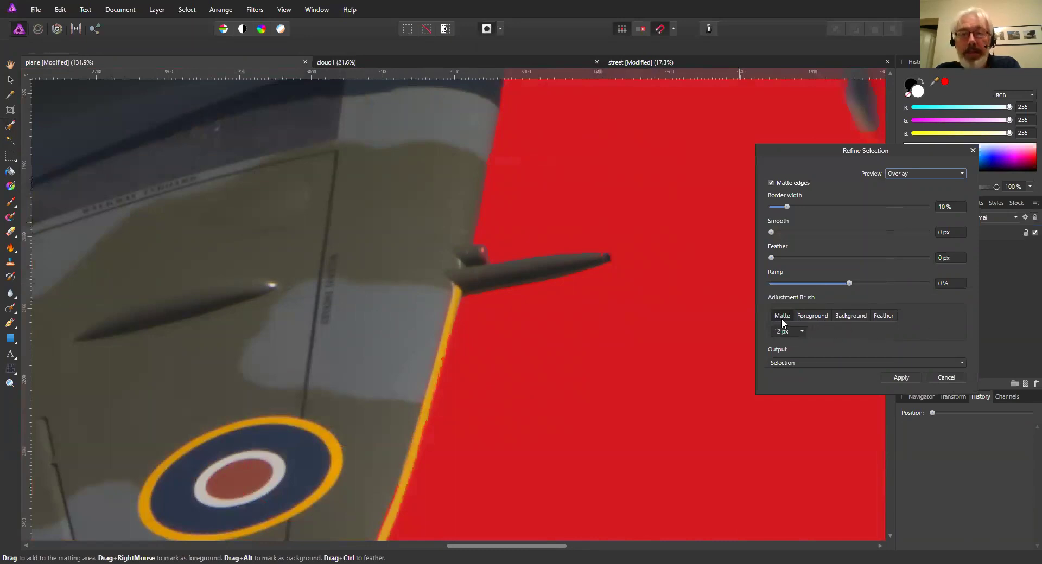
scroll(440, 316, "down", 4)
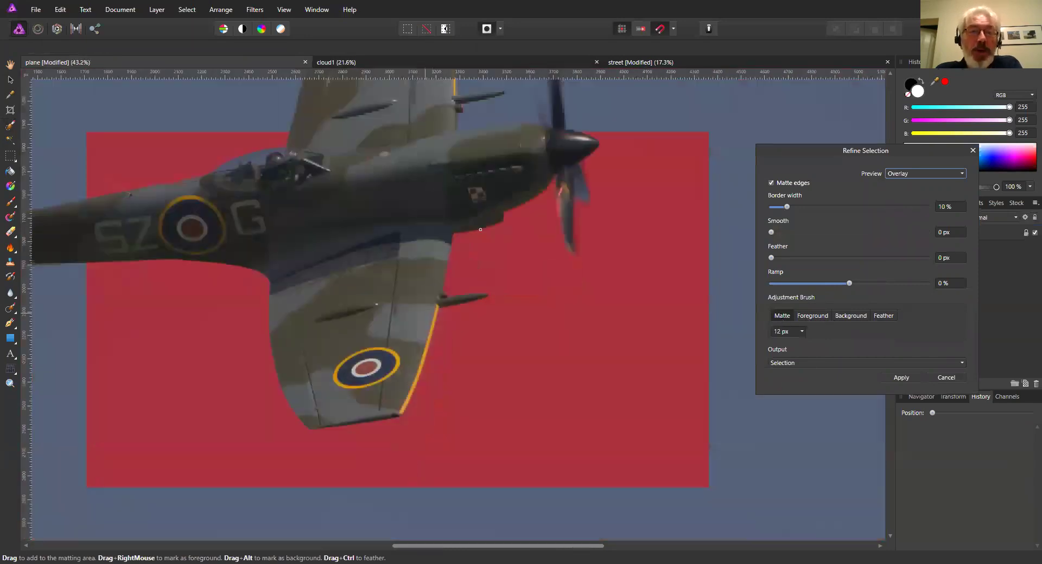
scroll(476, 230, "up", 3)
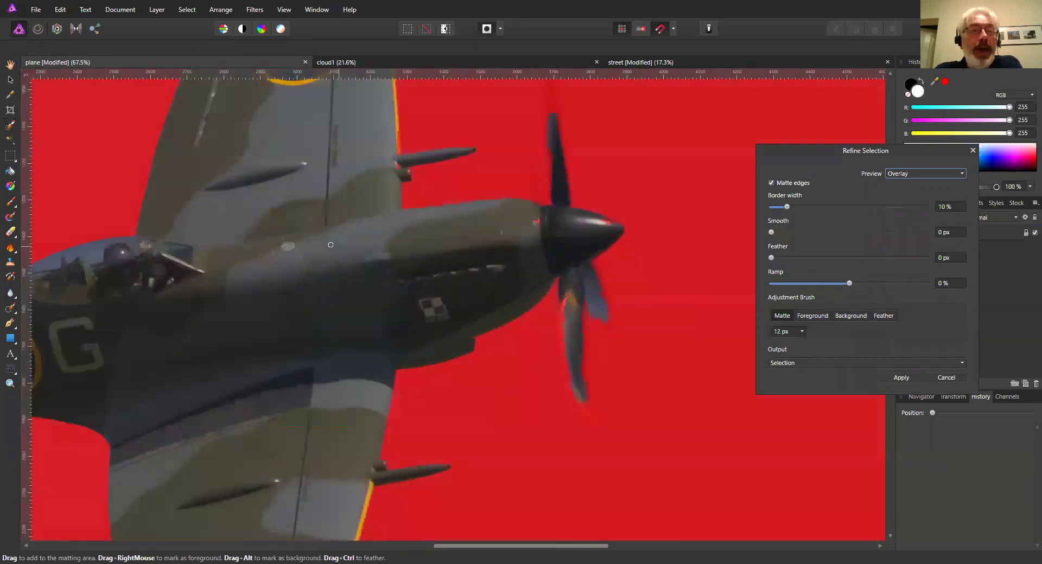
scroll(334, 245, "left", 10)
scroll(548, 281, "up", 1)
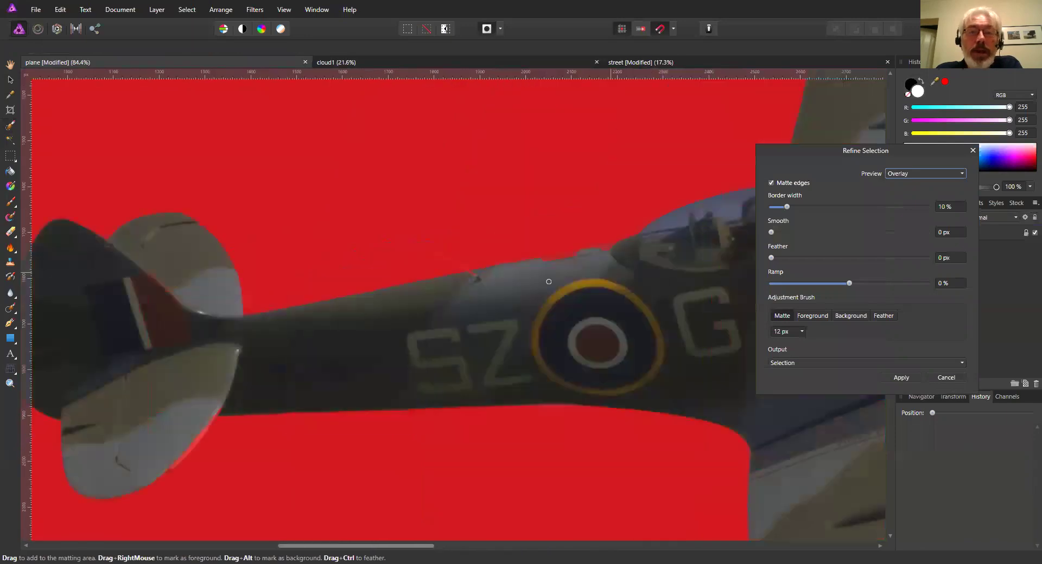
scroll(549, 281, "down", 1)
scroll(399, 247, "up", 6)
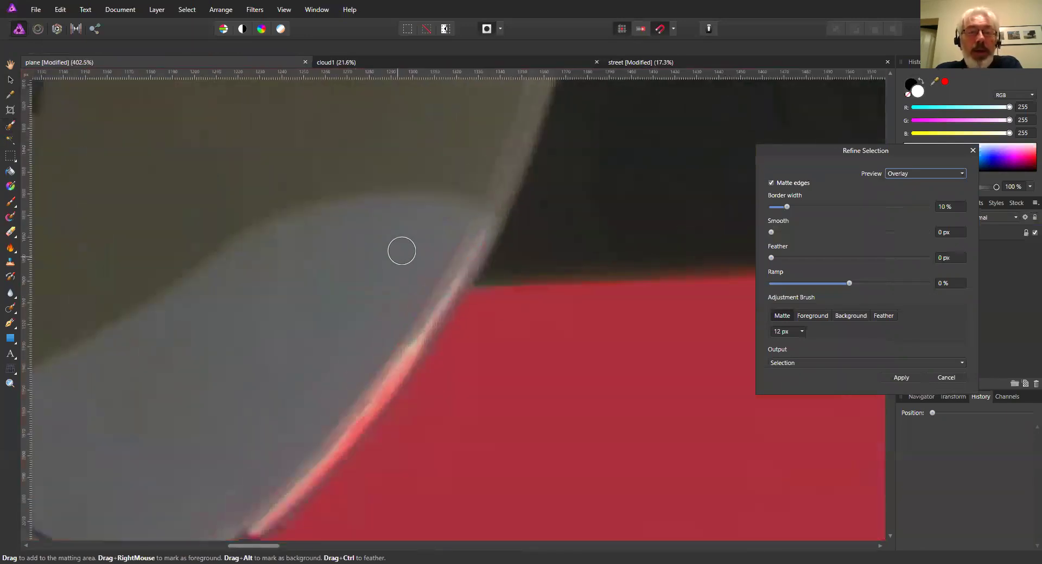
scroll(402, 251, "down", 2)
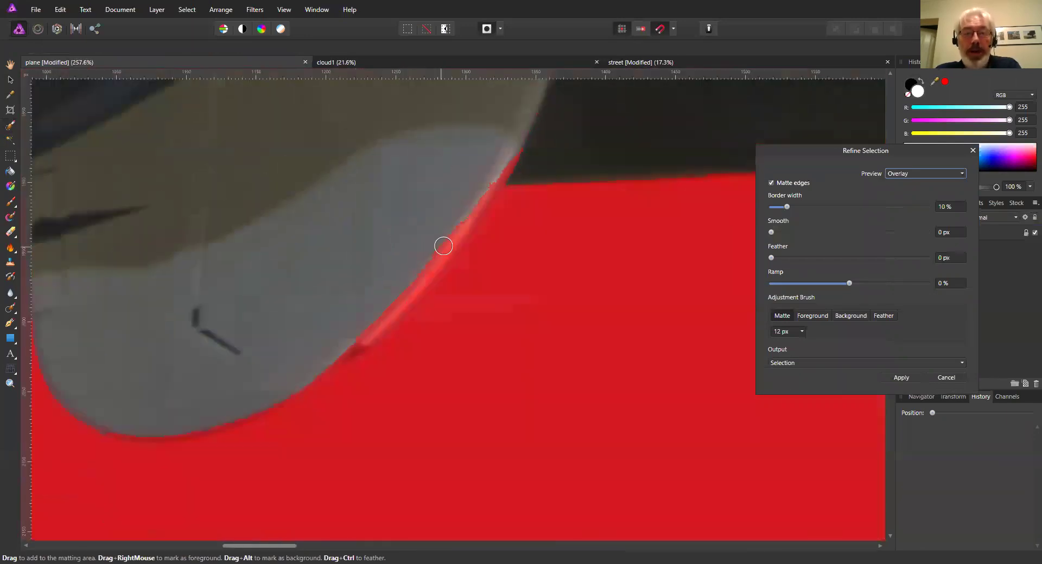
Try to refine the lower tailplane's bright edge with the matte adjustment brush enlarged to 44 px, and cancel the refinement
key("bracketright")
key("bracketright")
key("bracketright")
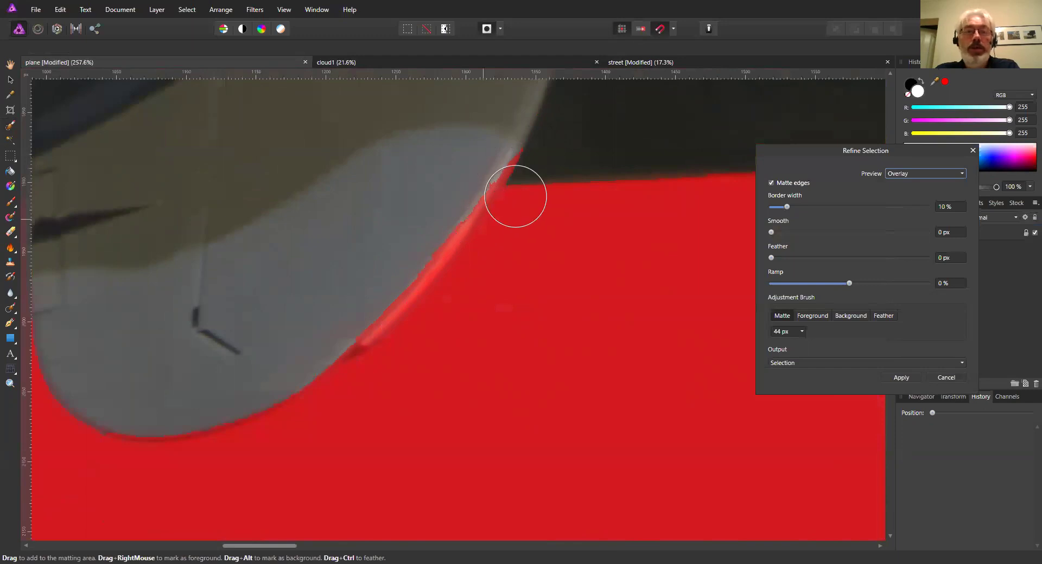
left_click_drag(515, 196, 375, 363)
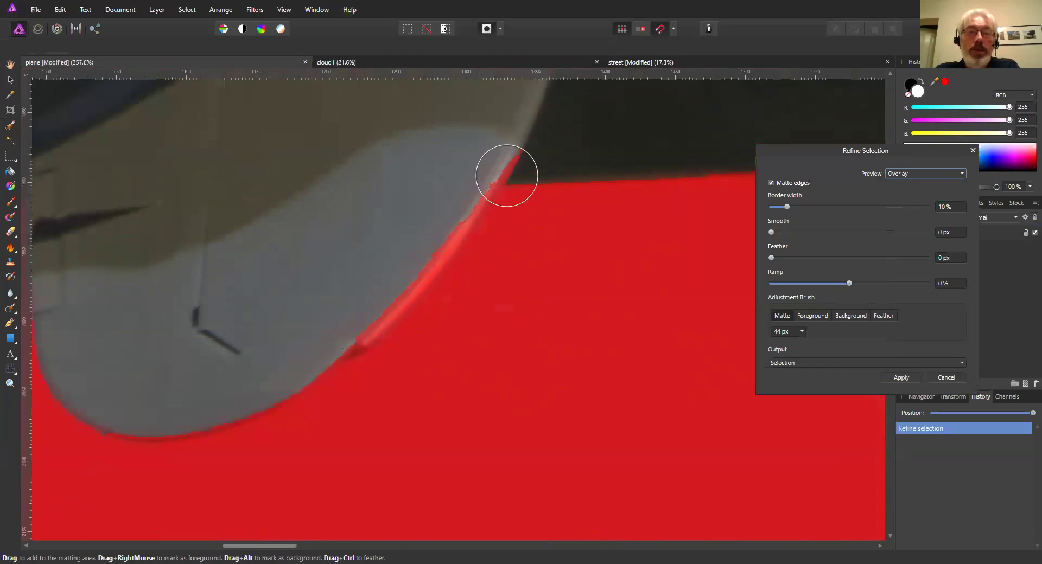
left_click(612, 277)
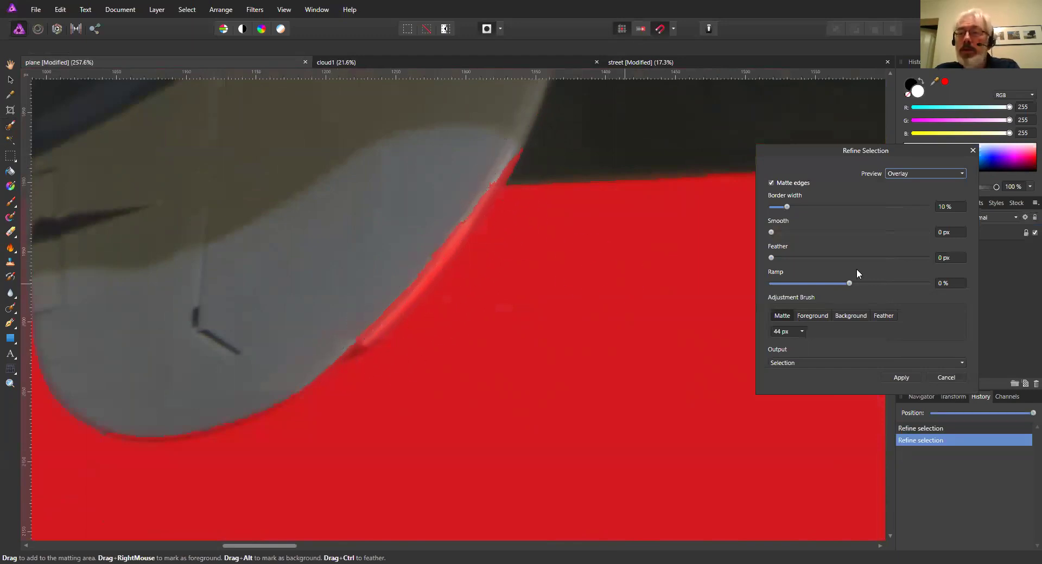
left_click(946, 377)
Turn off the quick mask overlay to return to the plain outline selection of the plane
scroll(488, 181, "down", 8)
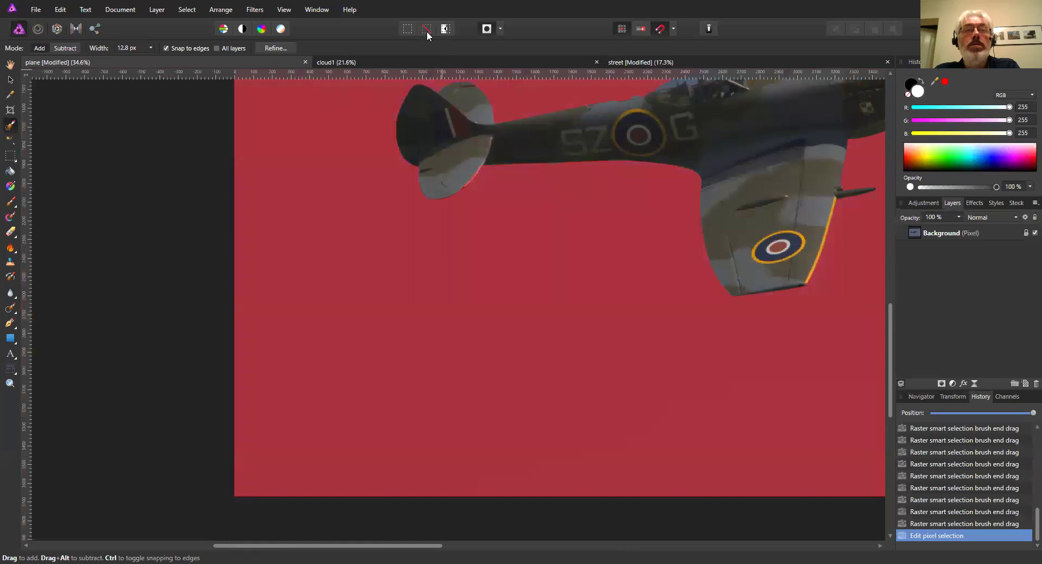
scroll(317, 286, "down", 2)
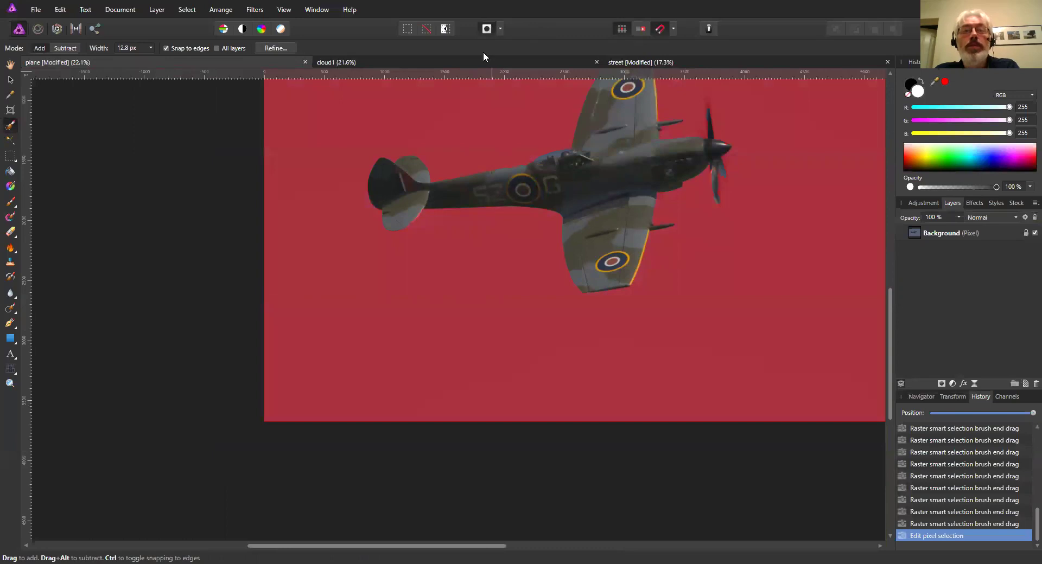
key("q")
left_click(486, 29)
left_click(486, 28)
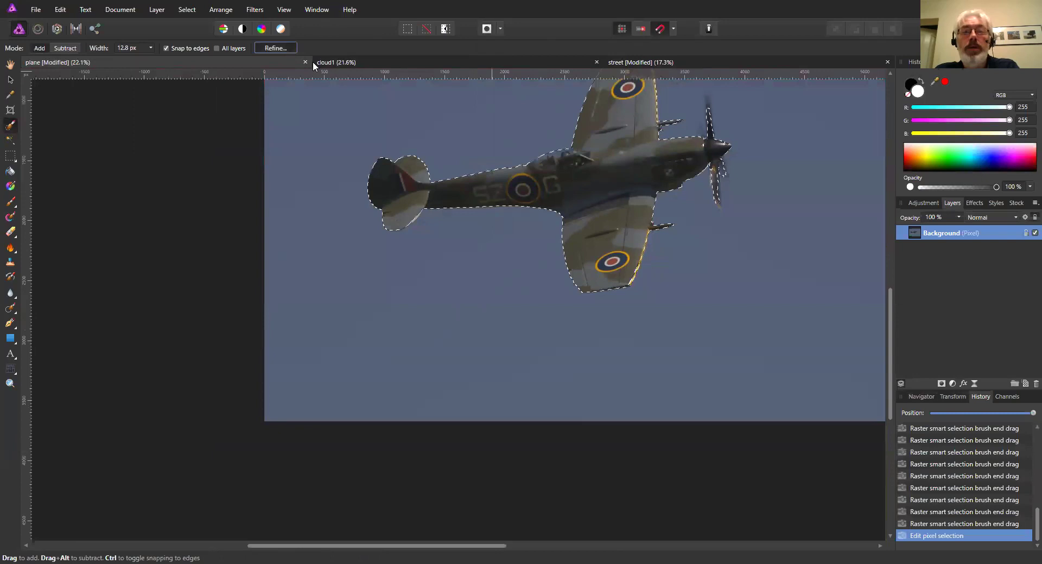
Reopen the Refine Selection settings and paint along the lower tailplane's bright edge with the 44 px matte brush
key("ctrl+alt+r")
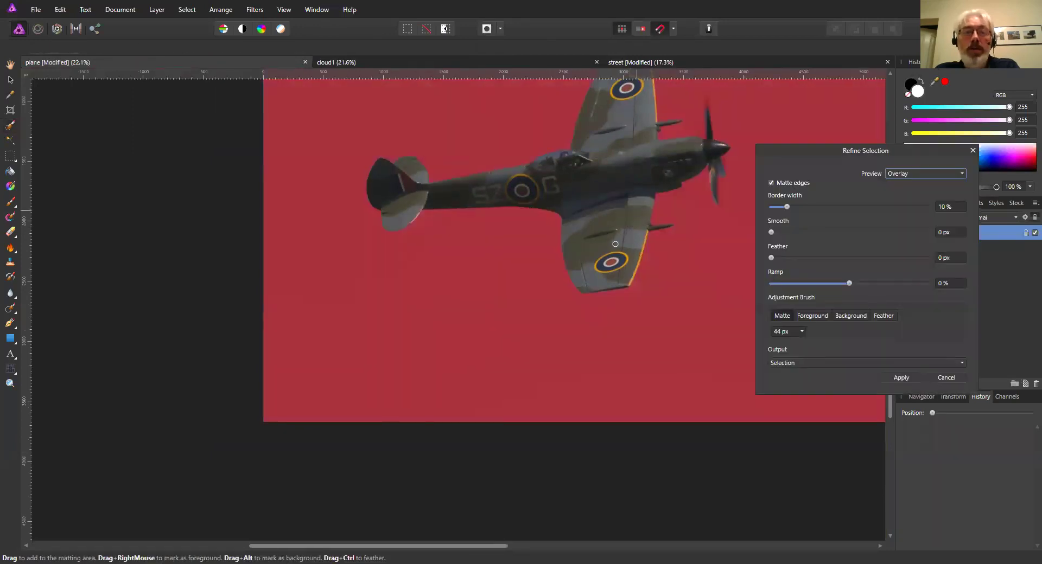
scroll(435, 244, "up", 6)
left_click_drag(345, 218, 744, 193)
scroll(563, 207, "up", 1)
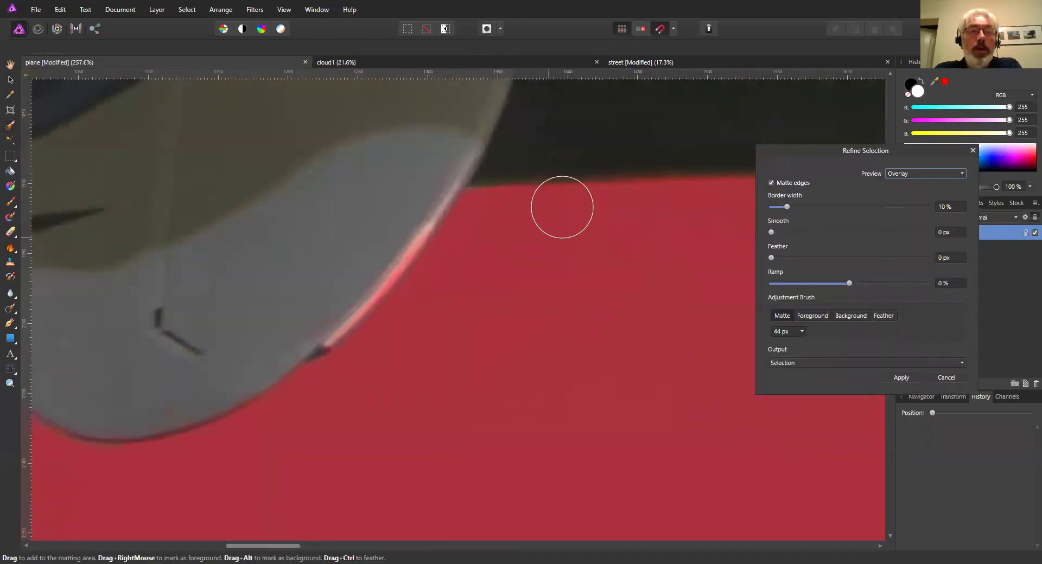
mouse_move(445, 199)
left_mouse_down()
mouse_move(337, 334)
mouse_move(291, 375)
left_mouse_up()
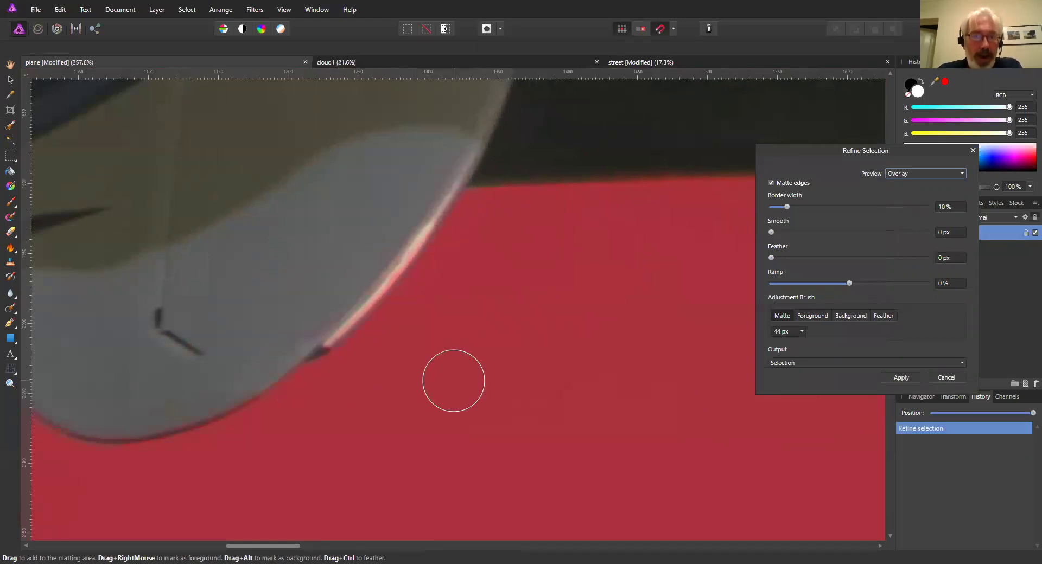
Refine the dark notch and rounded outer edge of the lower tailplane with the matte brush reduced to 19 px
scroll(352, 356, "up", 6)
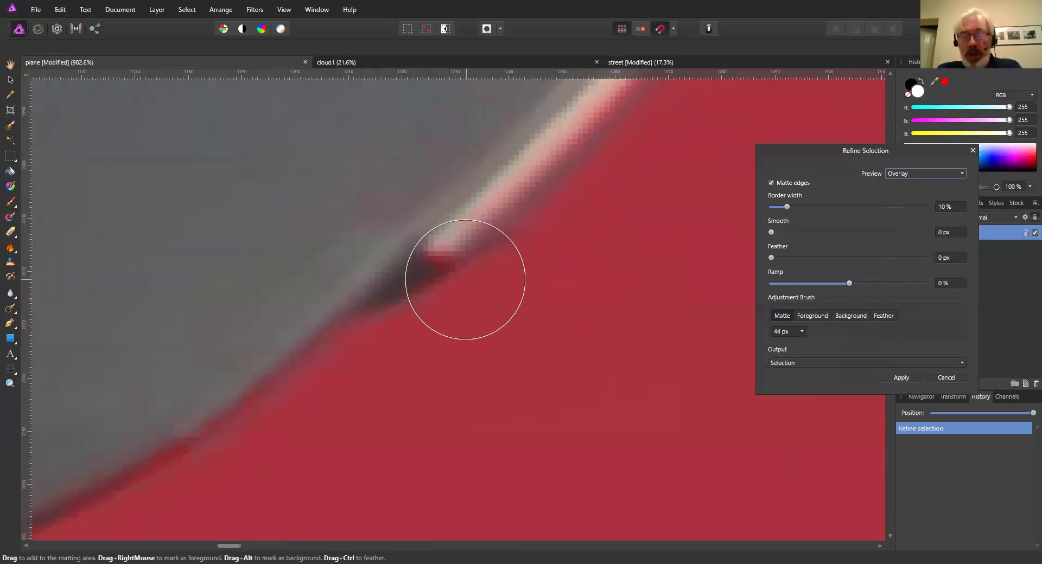
mouse_move(465, 280)
left_mouse_down()
mouse_move(469, 251)
mouse_move(355, 307)
left_mouse_up()
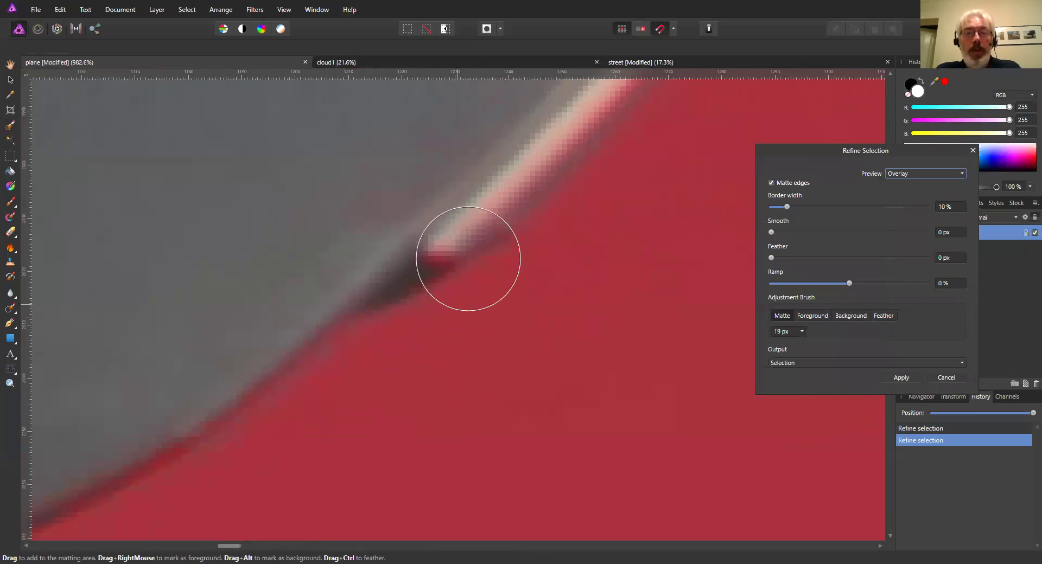
scroll(597, 260, "down", 6)
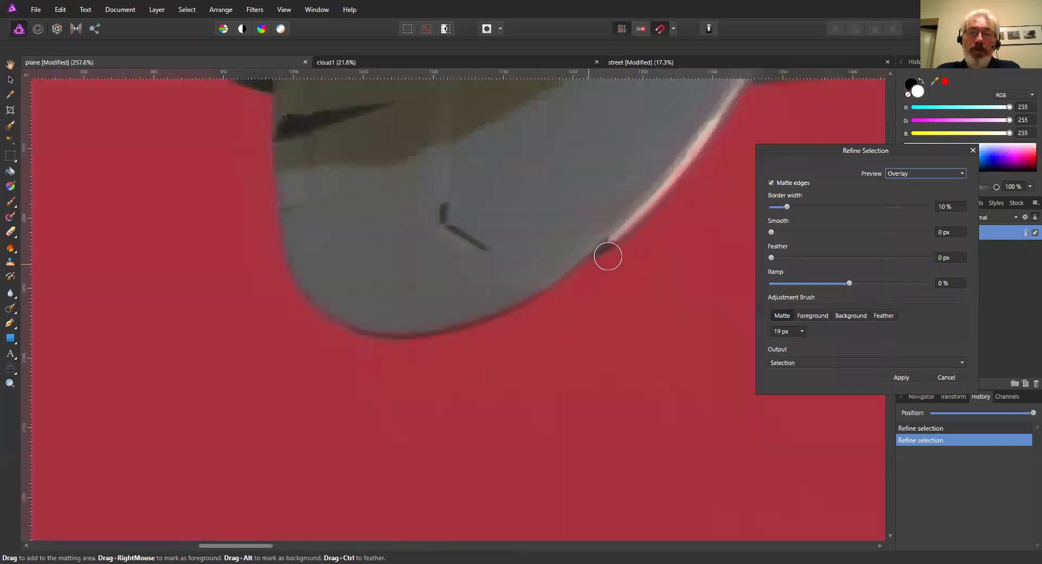
mouse_move(397, 335)
left_mouse_down()
mouse_move(489, 322)
mouse_move(567, 279)
left_mouse_up()
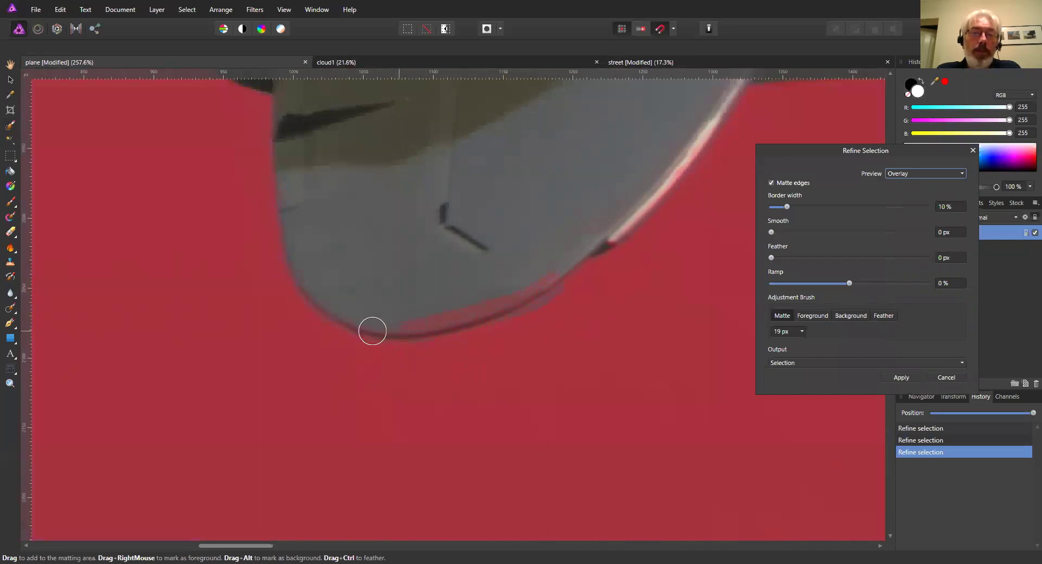
mouse_move(310, 307)
left_mouse_down()
mouse_move(288, 263)
mouse_move(296, 274)
left_mouse_up()
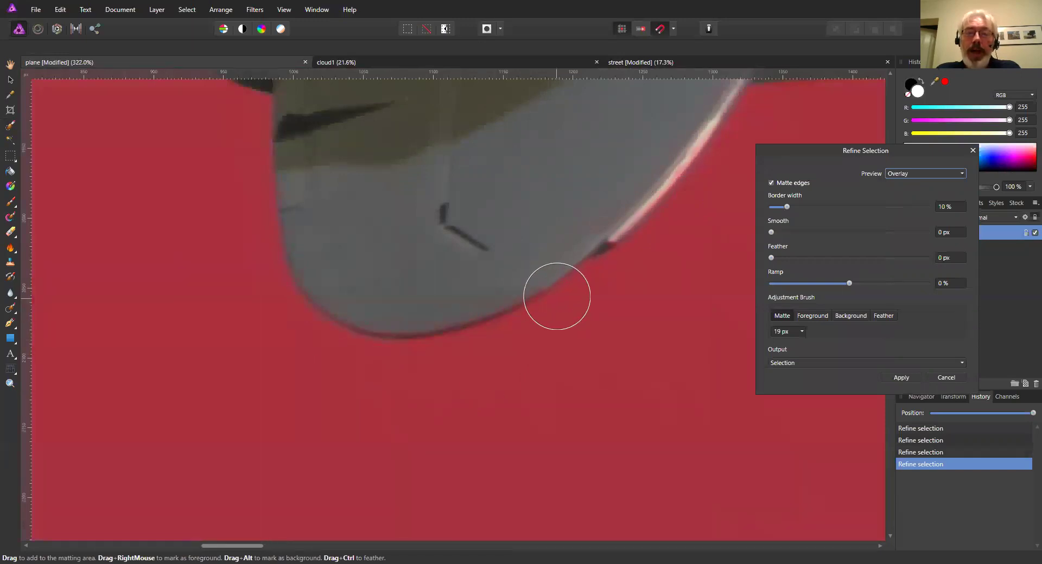
Mark the area beside the dark notch at the end of the tailplane's bright strip as foreground with the 19 px brush
scroll(556, 296, "up", 5)
scroll(560, 324, "up", 1)
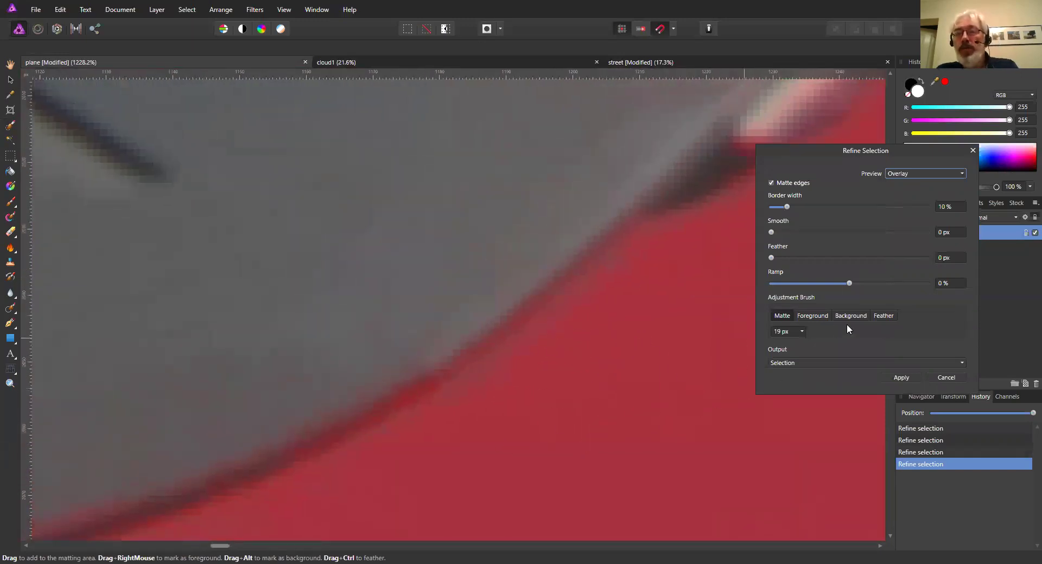
scroll(642, 304, "up", 1)
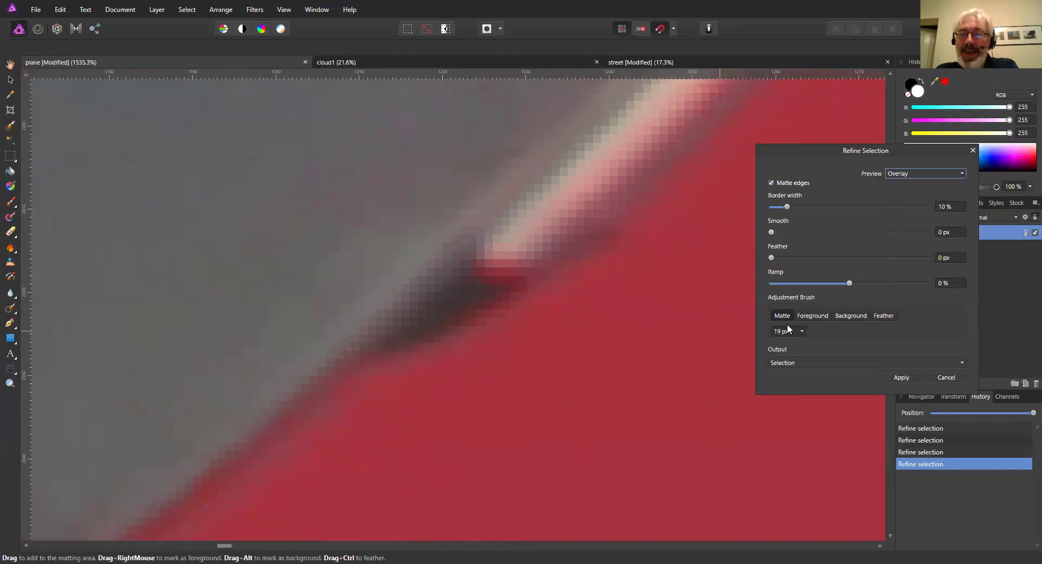
left_click(820, 317)
left_click_drag(466, 226, 456, 223)
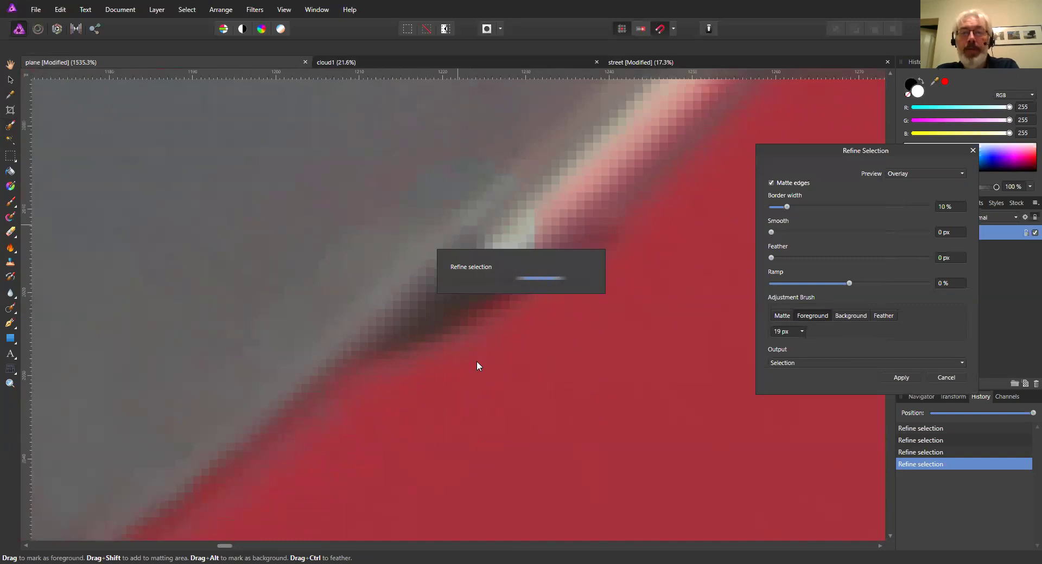
Mark the bright strip along the lower tailplane's curved edge as foreground with the 19 px brush
left_click_drag(548, 174, 327, 300)
left_click_drag(388, 240, 460, 140)
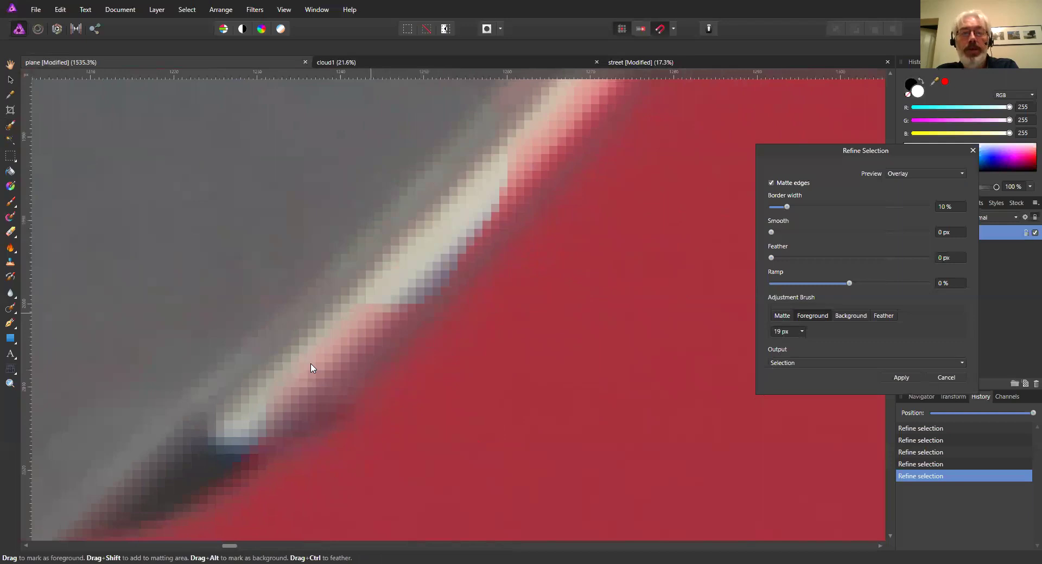
left_click_drag(358, 325, 133, 479)
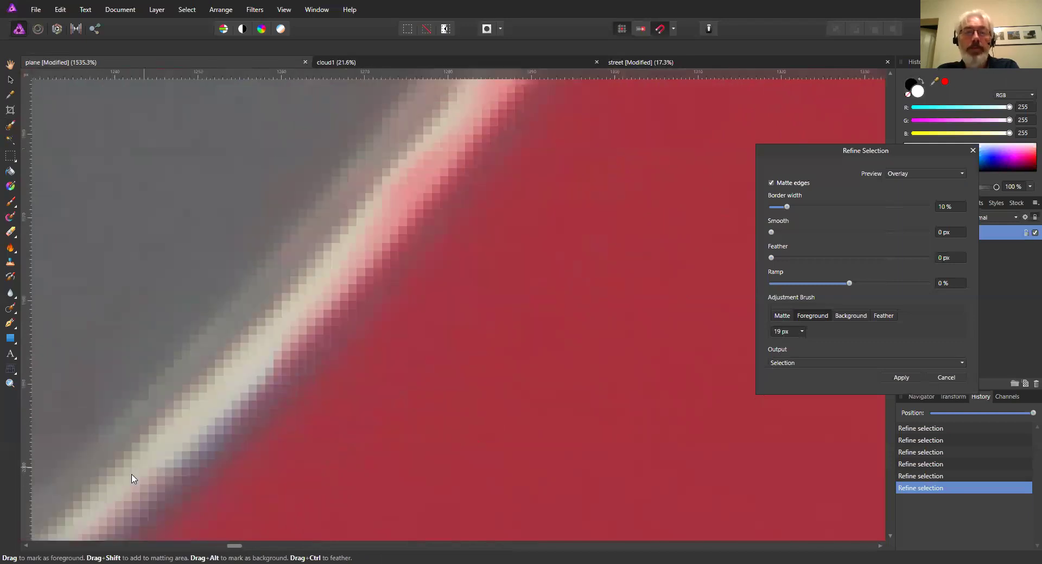
scroll(133, 479, "down", 5)
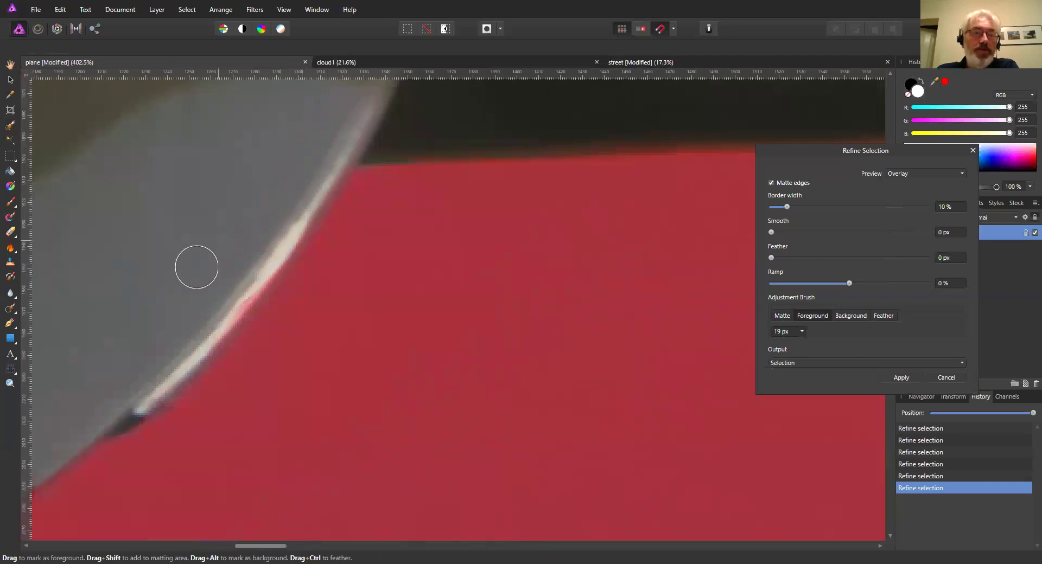
left_click(195, 328)
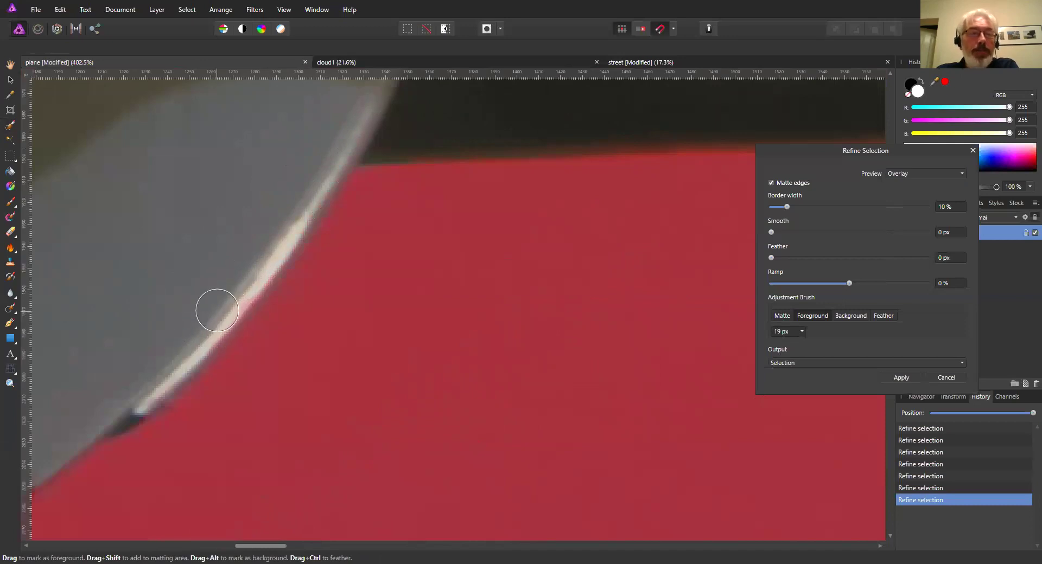
scroll(217, 310, "up", 3)
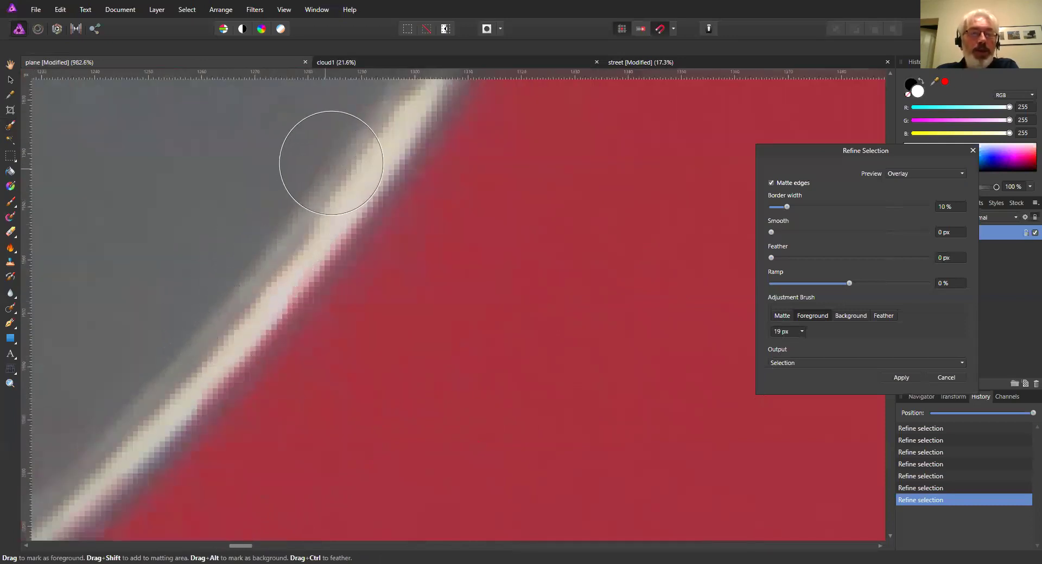
left_click(186, 386)
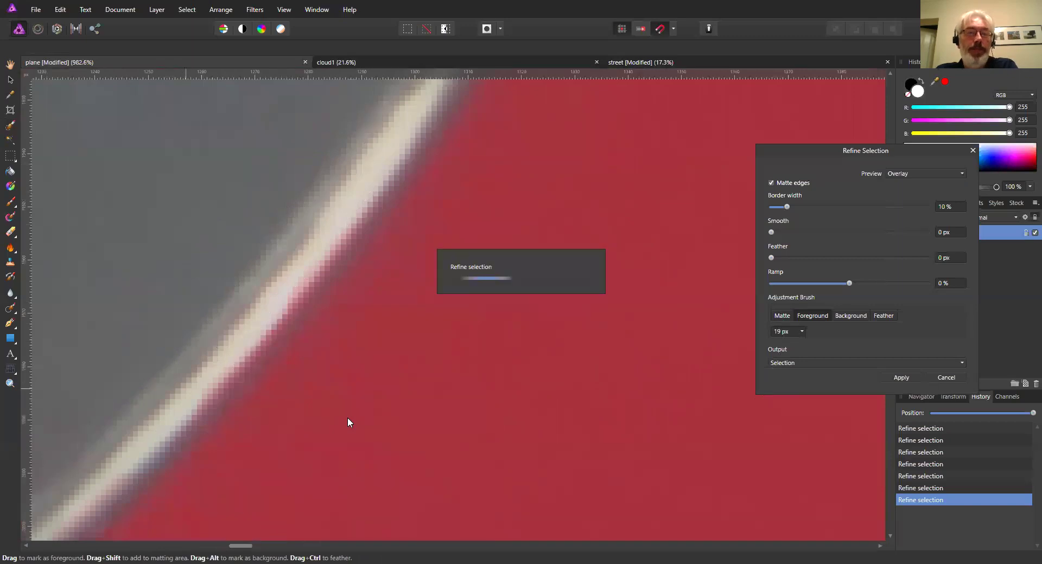
Examine the tailplane, rudder and rear fuselage edges for remaining selection errors and set the adjustment brush to Background
scroll(347, 418, "down", 8)
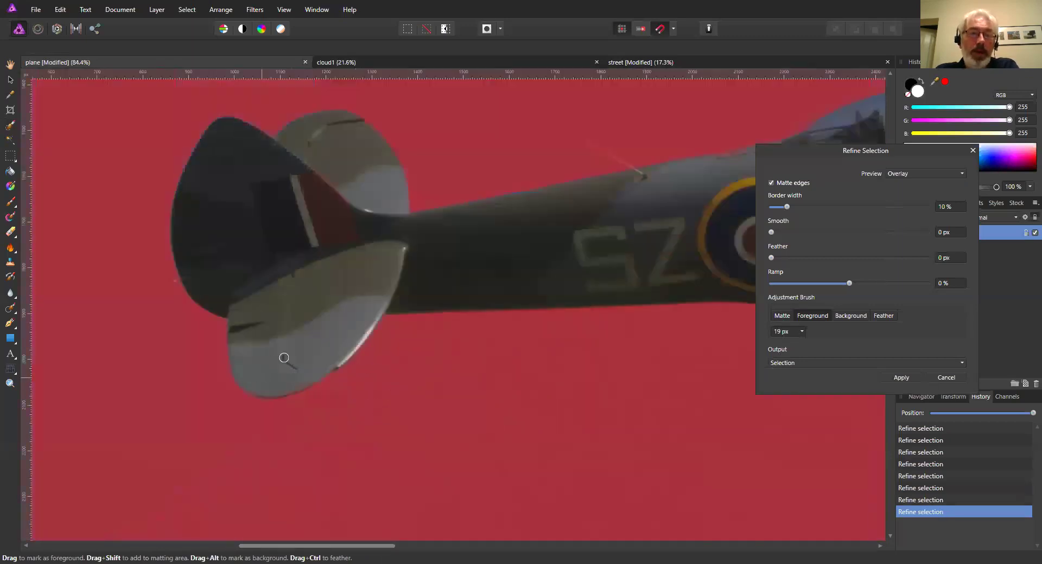
scroll(445, 315, "up", 7)
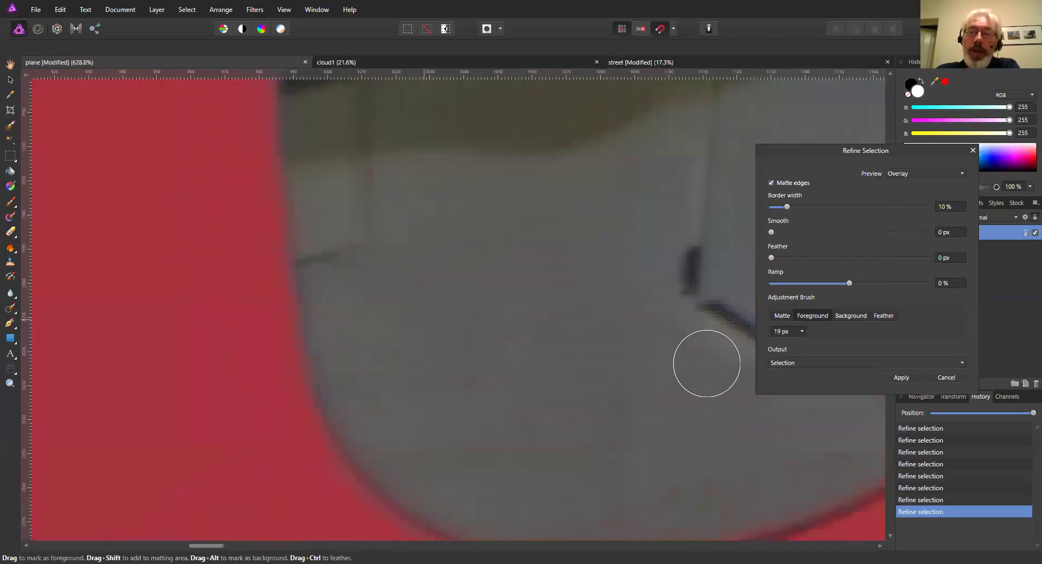
left_click(782, 317)
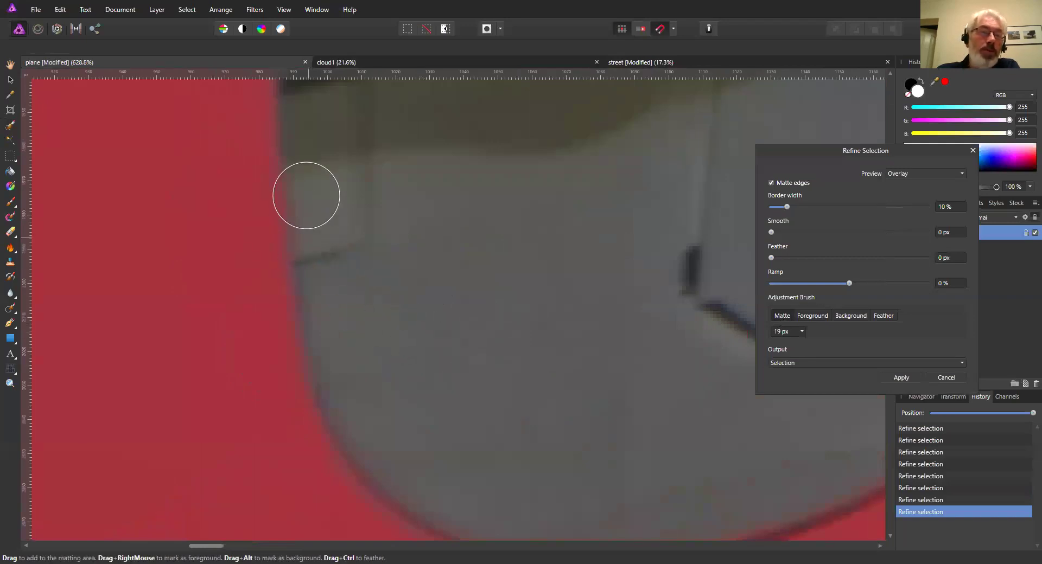
left_click(851, 316)
scroll(513, 352, "up", 3)
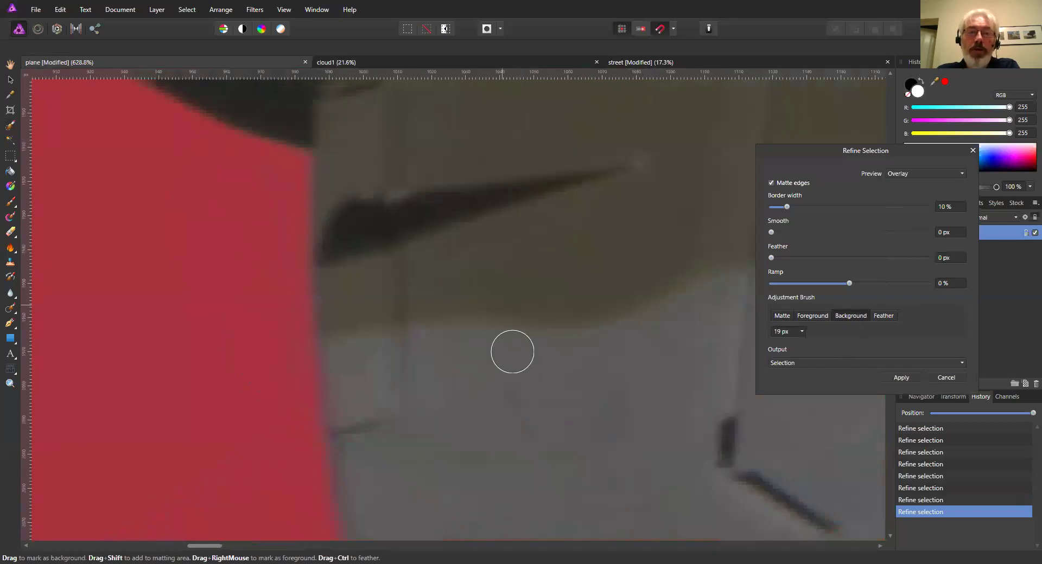
scroll(512, 352, "down", 5)
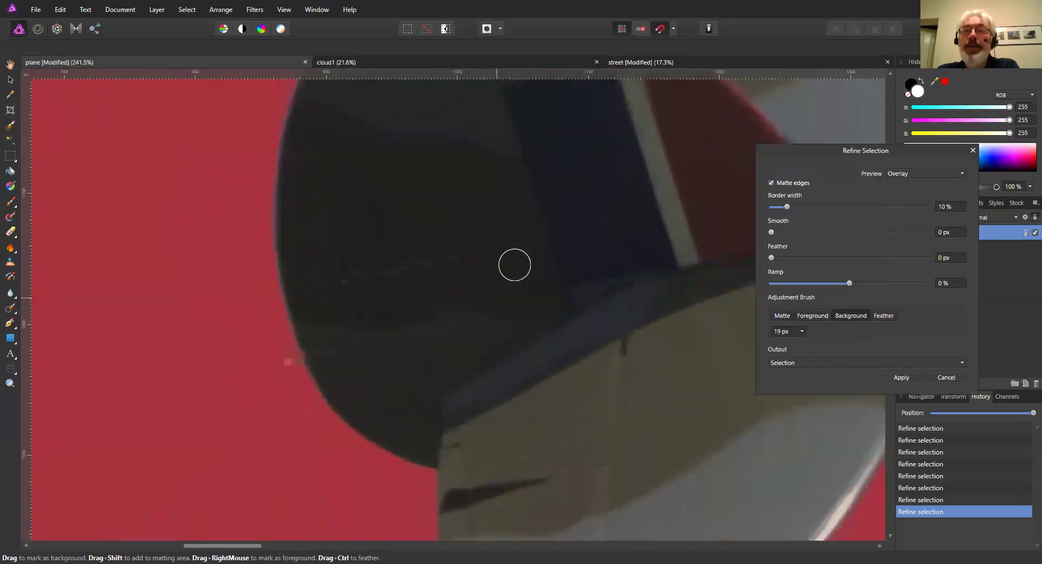
scroll(515, 264, "down", 6)
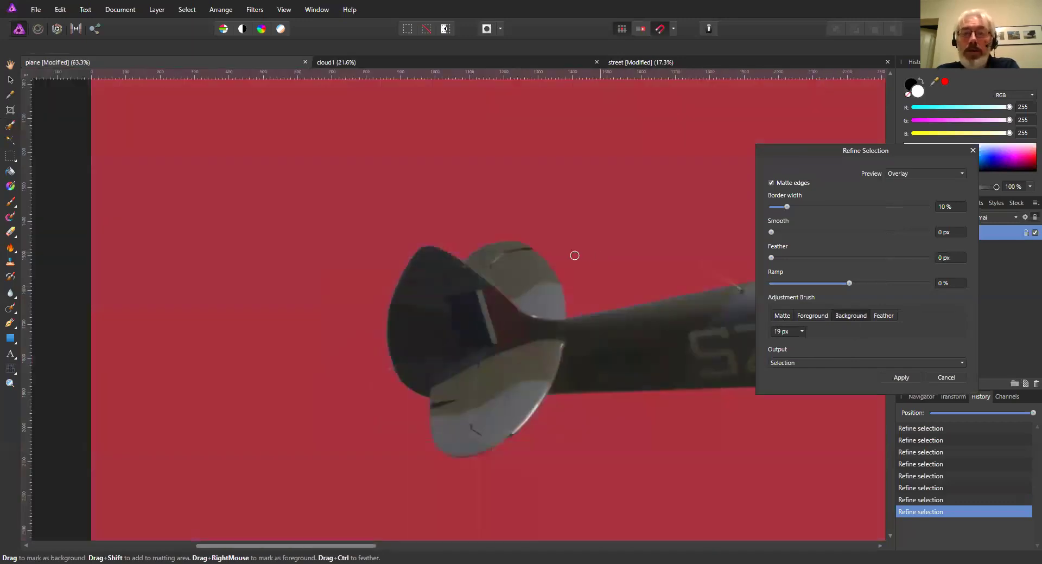
scroll(436, 236, "up", 1)
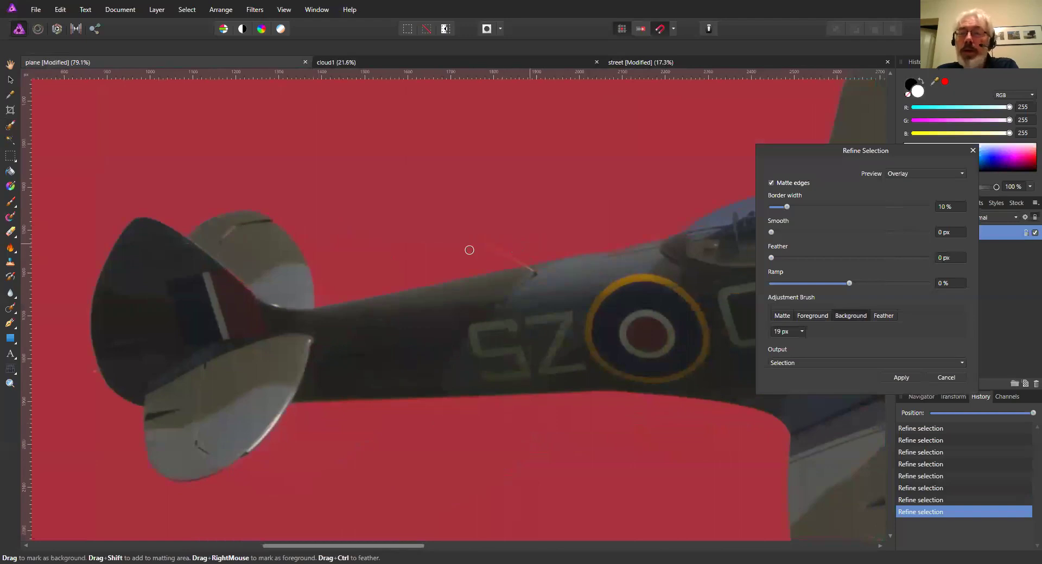
Mark the outer end of the upper wing's cannon barrel as background with the 19 px brush
scroll(470, 250, "right", 4)
scroll(277, 247, "right", 5)
scroll(330, 323, "up", 1)
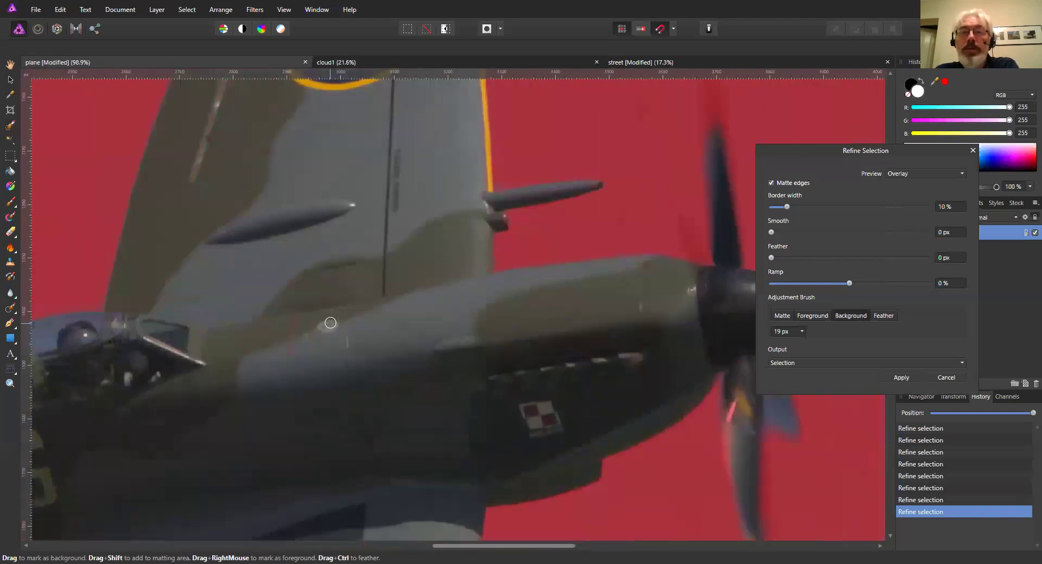
scroll(330, 323, "down", 3)
scroll(480, 424, "up", 2)
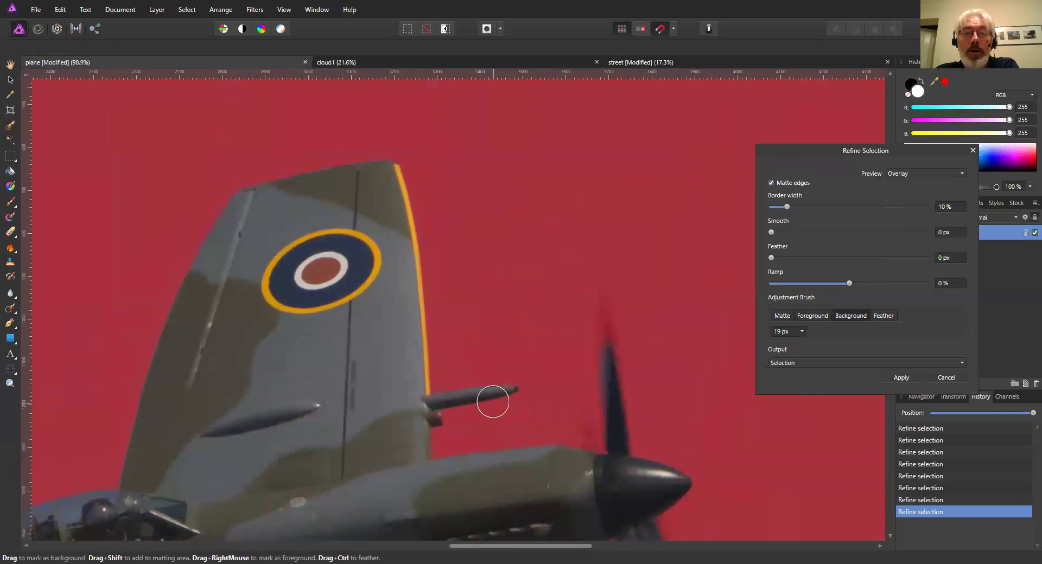
scroll(493, 402, "up", 7)
left_click_drag(559, 336, 599, 334)
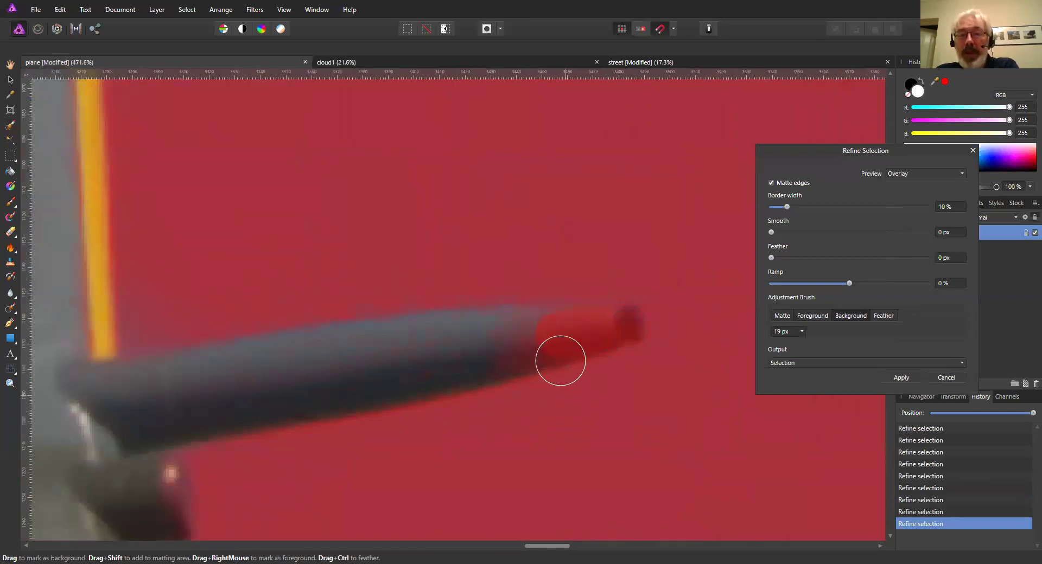
Mark the upper wing's cannon barrel and its dark tip as foreground, reducing the brush to 7 px
left_click(810, 317)
mouse_move(480, 348)
left_mouse_down()
mouse_move(561, 331)
mouse_move(438, 347)
mouse_move(602, 320)
left_mouse_up()
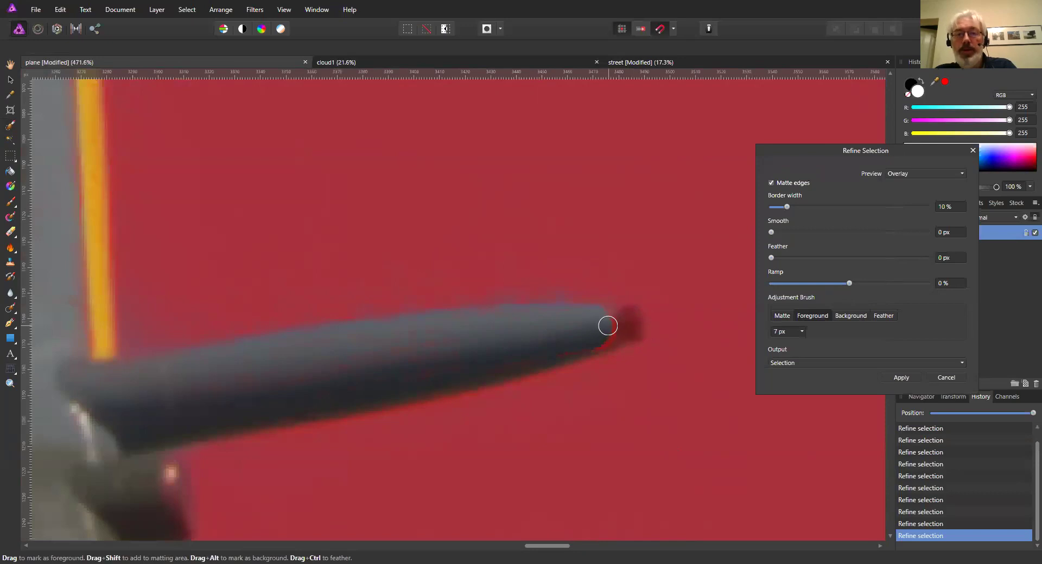
scroll(607, 324, "up", 3)
mouse_move(644, 311)
left_mouse_down()
mouse_move(653, 342)
mouse_move(573, 369)
mouse_move(596, 307)
mouse_move(630, 292)
mouse_move(648, 293)
mouse_move(584, 345)
mouse_move(551, 347)
left_mouse_up()
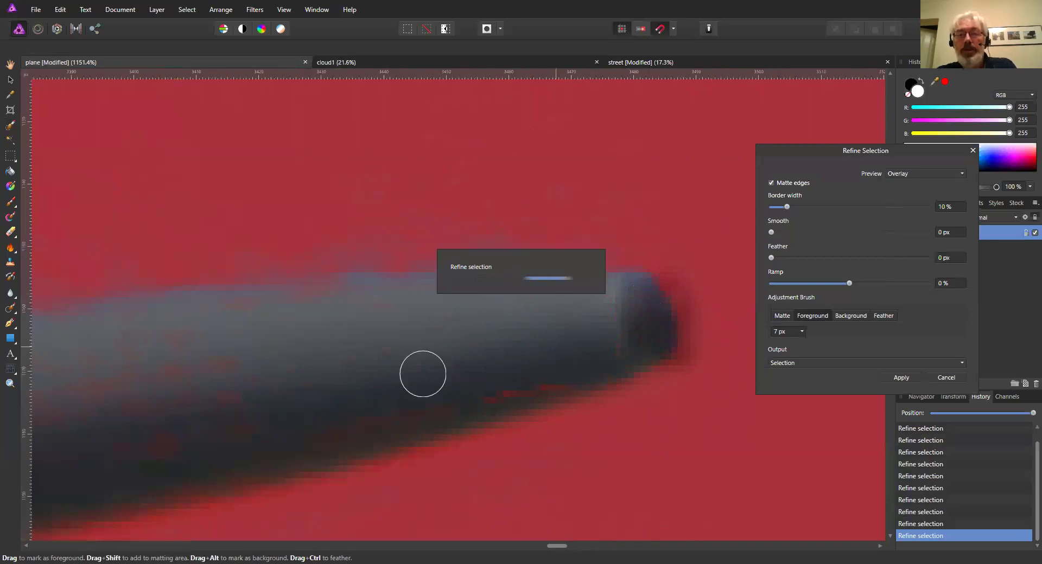
left_click_drag(548, 368, 509, 368)
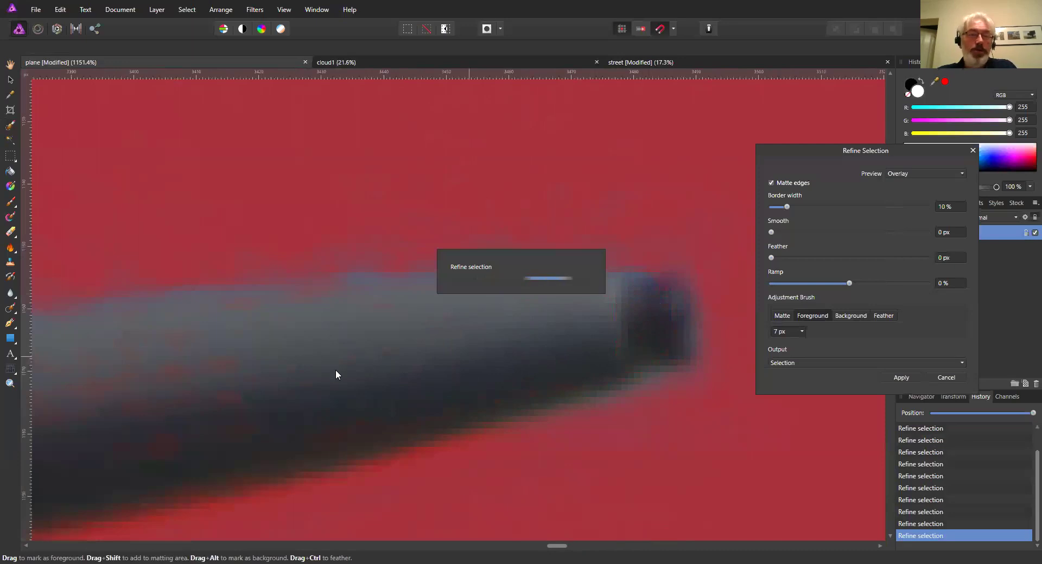
scroll(546, 320, "down", 2)
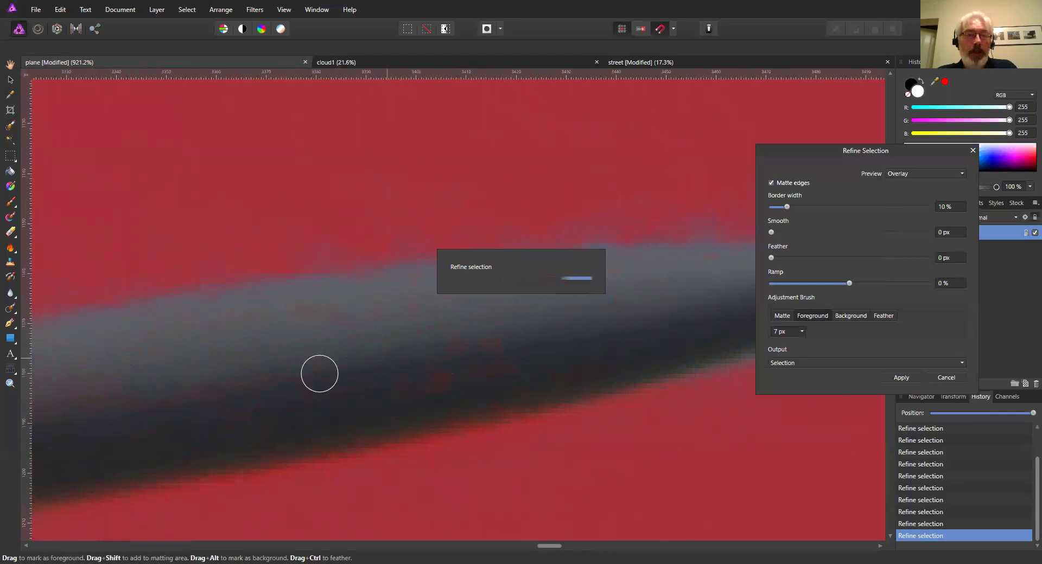
Enlarge the foreground brush to 20 px and mark the blurred tip of the upper propeller blade as foreground
scroll(319, 372, "down", 10)
scroll(432, 214, "up", 3)
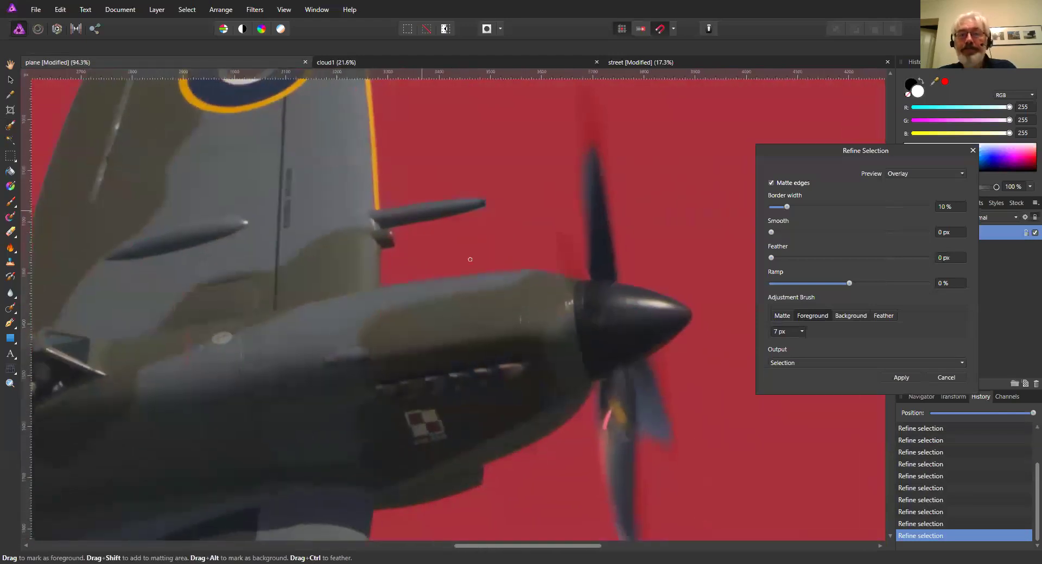
scroll(412, 271, "right", 5)
scroll(409, 317, "up", 6)
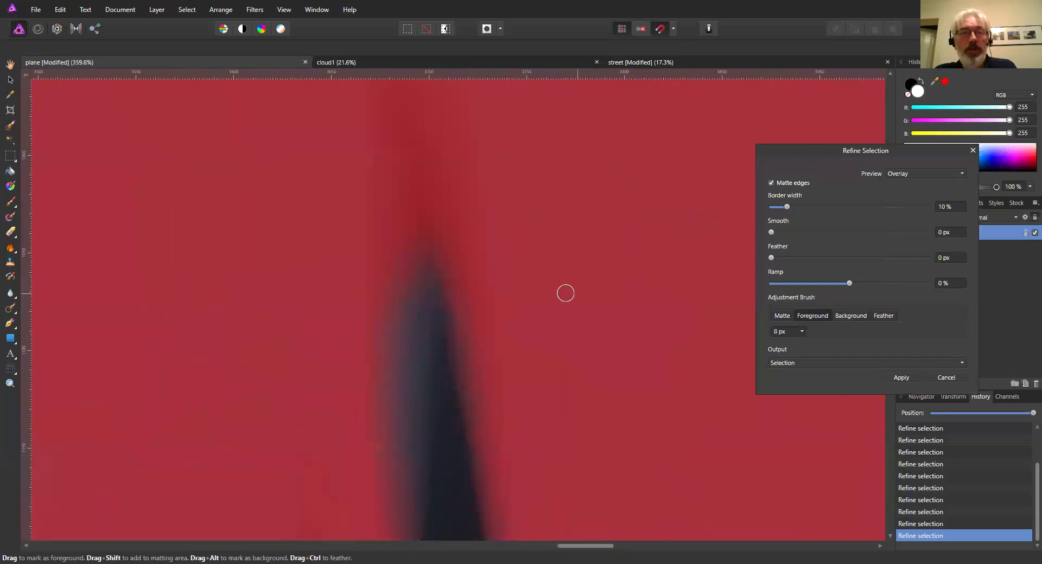
key("bracketright")
key("bracketright")
key("bracketright")
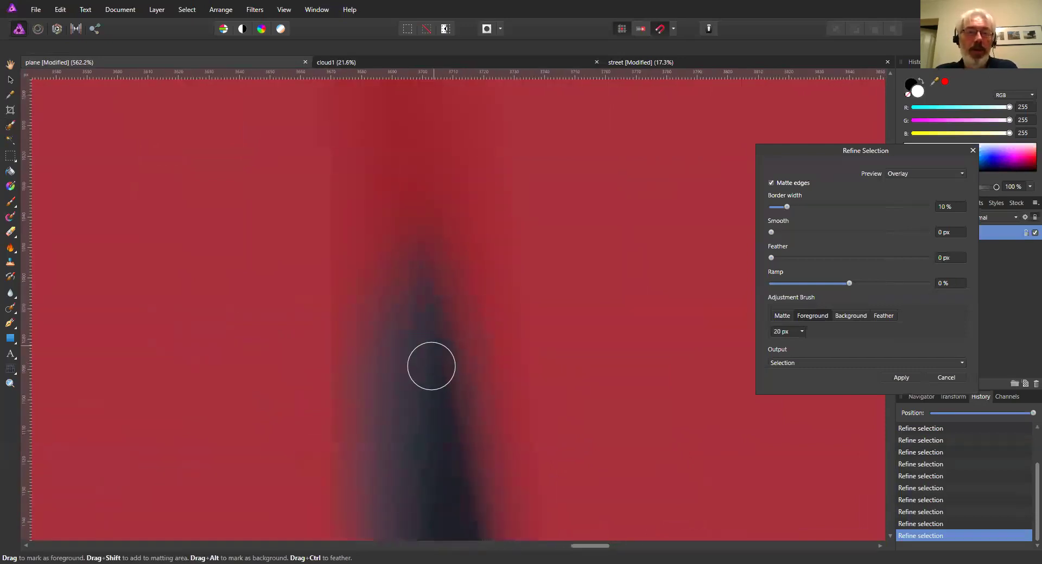
scroll(430, 365, "down", 1)
left_click_drag(403, 366, 398, 307)
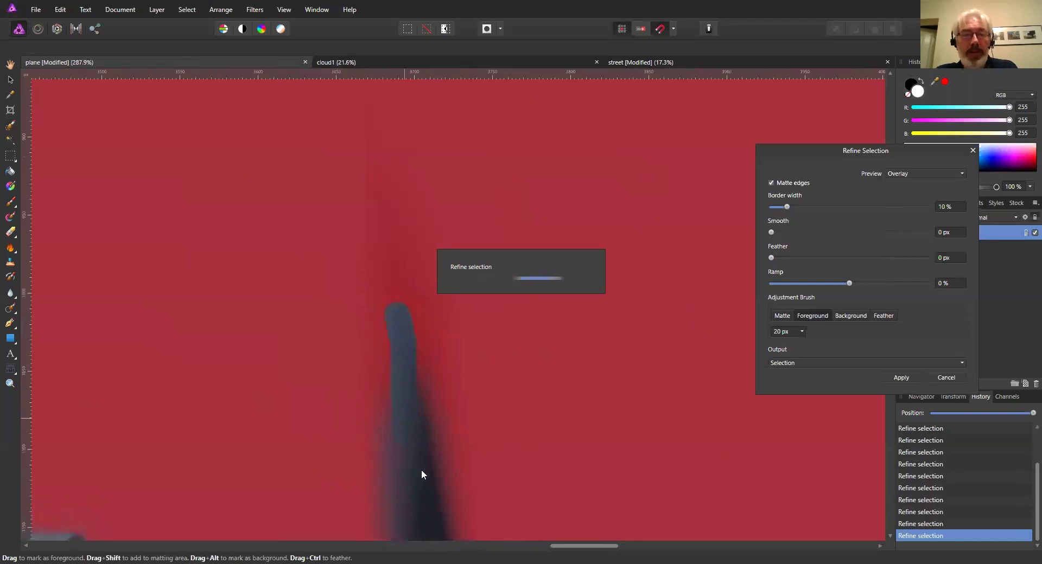
Mark the short faint blade beside the base of the upper propeller blade as foreground with the 20 px brush
scroll(424, 469, "down", 5)
scroll(451, 412, "down", 1)
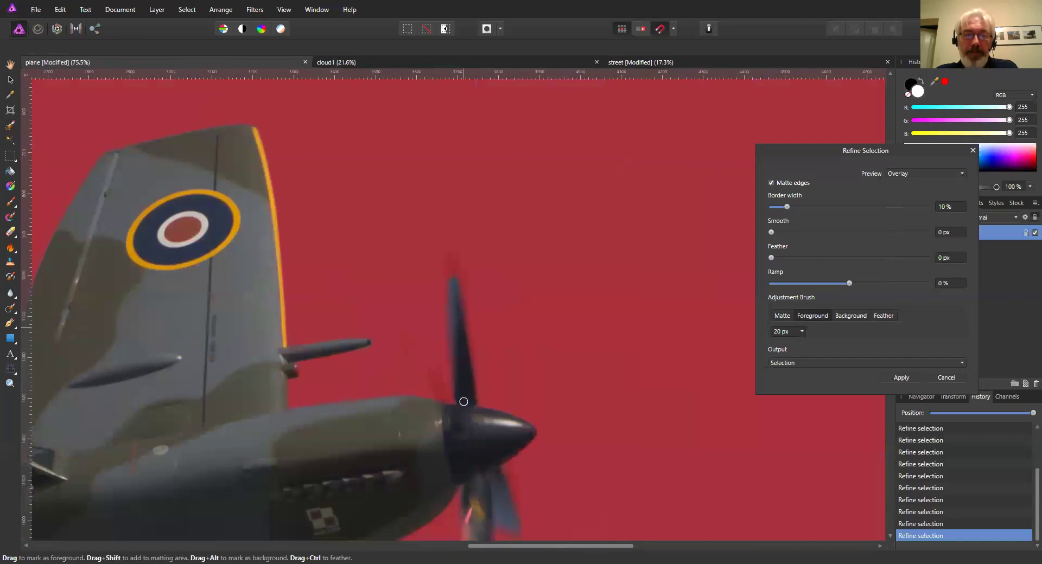
scroll(449, 414, "up", 6)
left_click_drag(429, 385, 395, 279)
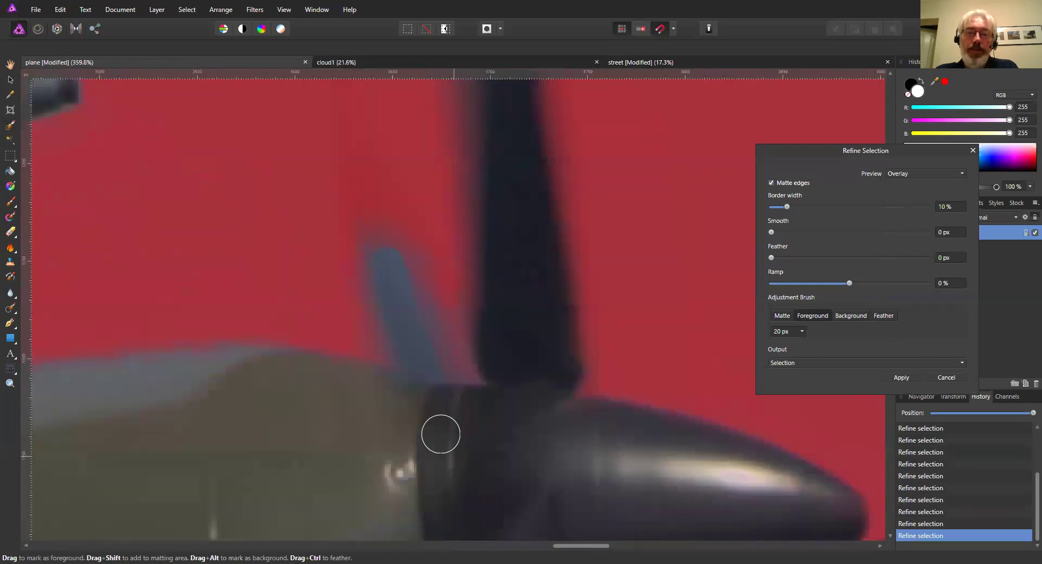
Mark the lower propeller blade's edges and orange tip as foreground with the 20 px brush
scroll(439, 433, "down", 6)
scroll(430, 284, "up", 4)
mouse_move(477, 276)
left_mouse_down()
mouse_move(456, 316)
mouse_move(471, 358)
left_mouse_up()
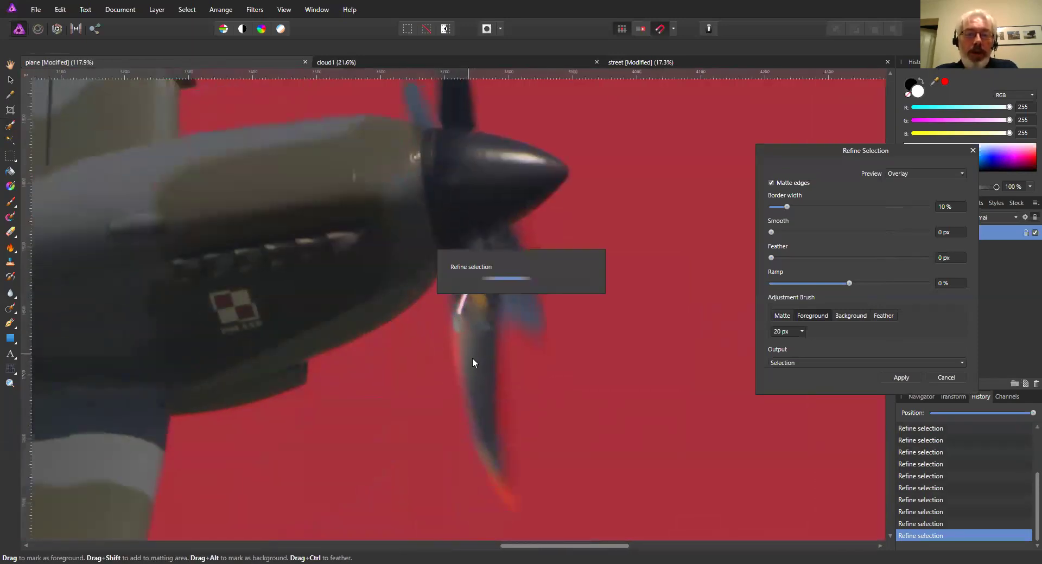
scroll(470, 354, "up", 3)
mouse_move(468, 307)
left_mouse_down()
mouse_move(447, 326)
mouse_move(451, 384)
mouse_move(468, 436)
mouse_move(478, 432)
left_mouse_up()
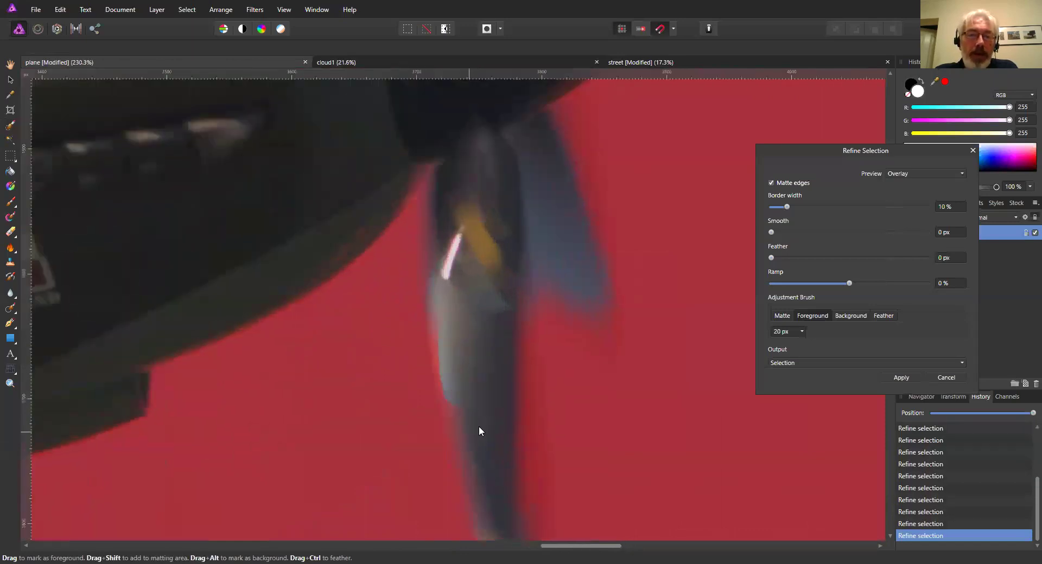
scroll(465, 279, "down", 1)
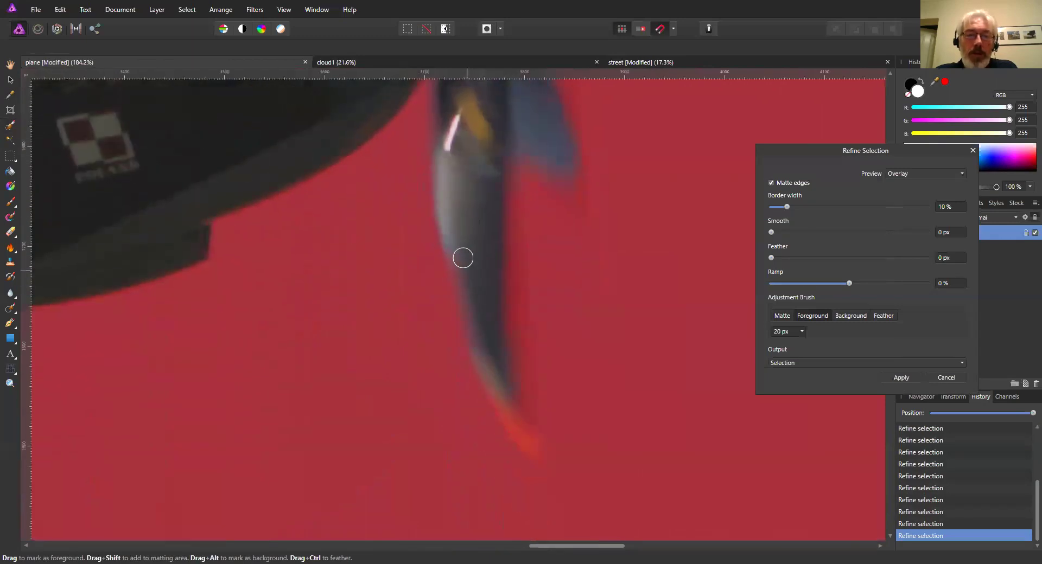
mouse_move(499, 387)
left_mouse_down()
mouse_move(528, 445)
mouse_move(528, 434)
left_mouse_up()
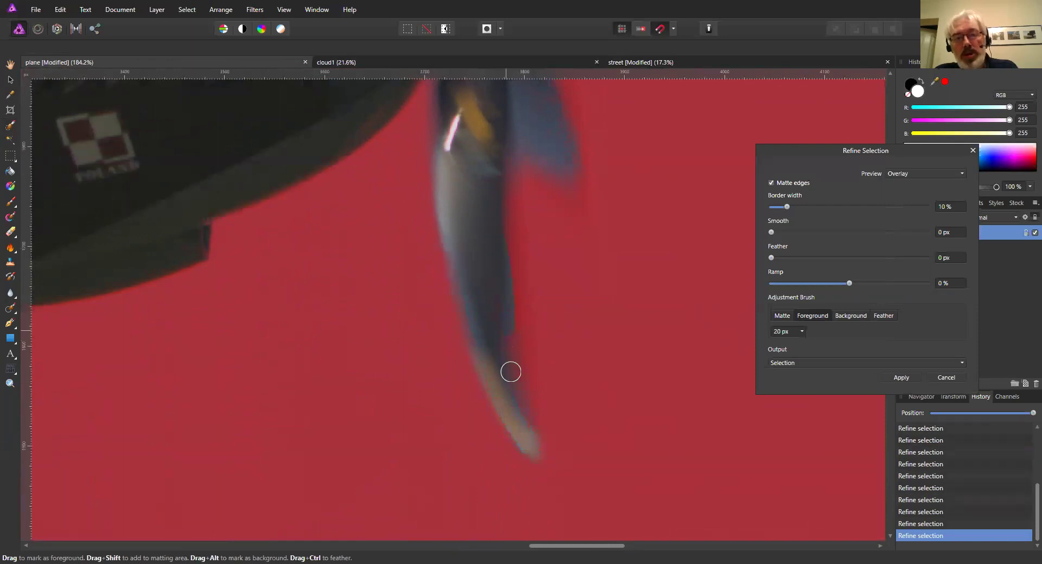
mouse_move(521, 413)
left_mouse_down()
mouse_move(500, 332)
mouse_move(513, 390)
left_mouse_up()
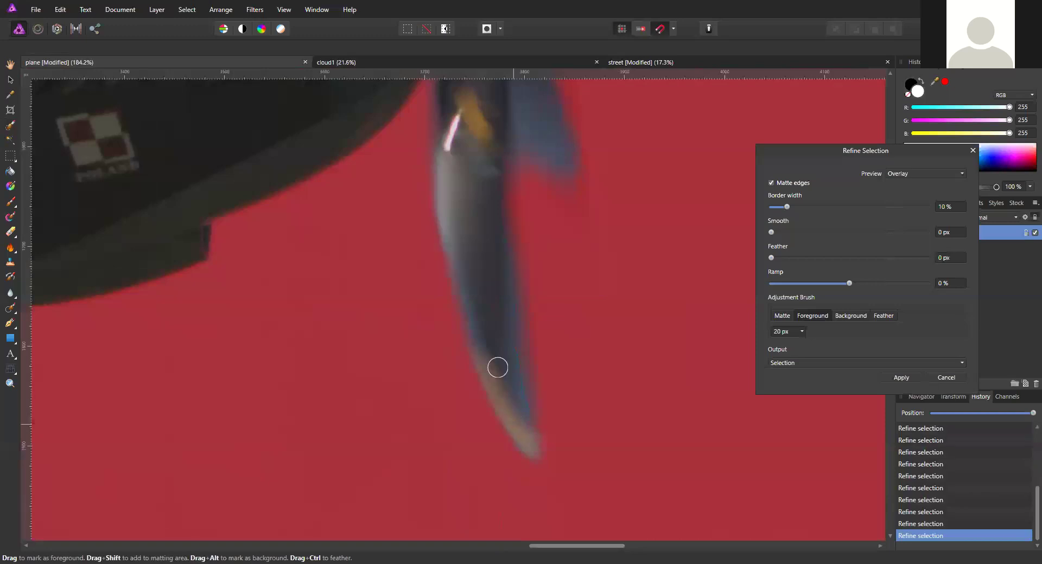
Examine the lower propeller blade's soft edge up close and check the overlay around the whole plane
scroll(495, 367, "down", 2)
scroll(500, 355, "up", 4)
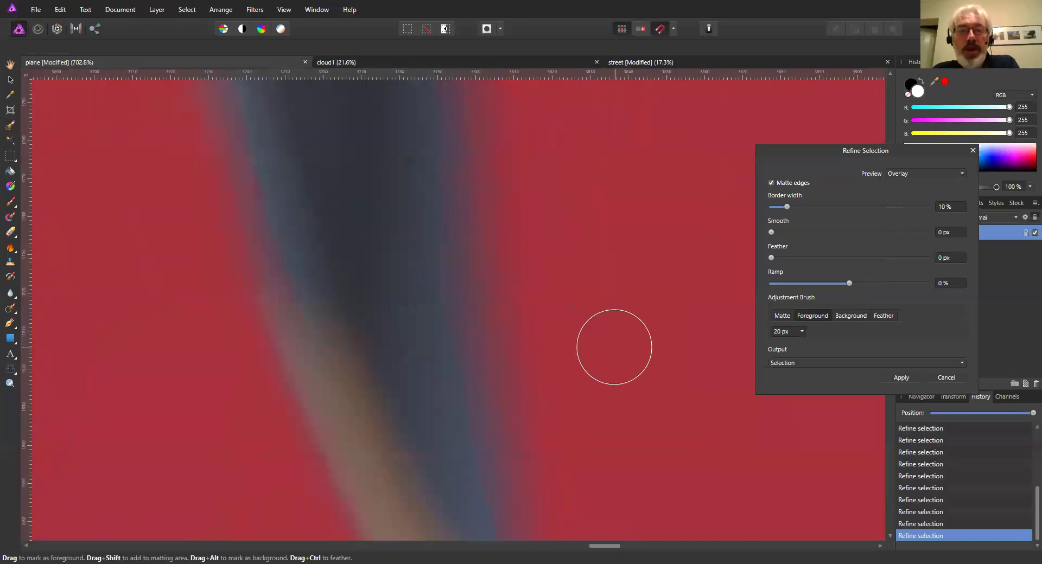
scroll(514, 316, "up", 2)
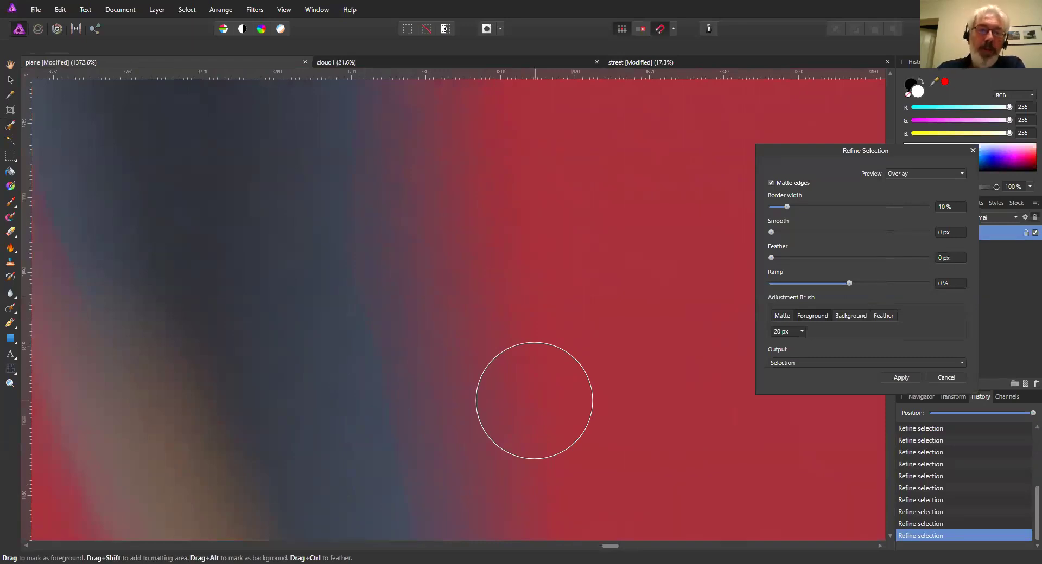
scroll(305, 279, "down", 7)
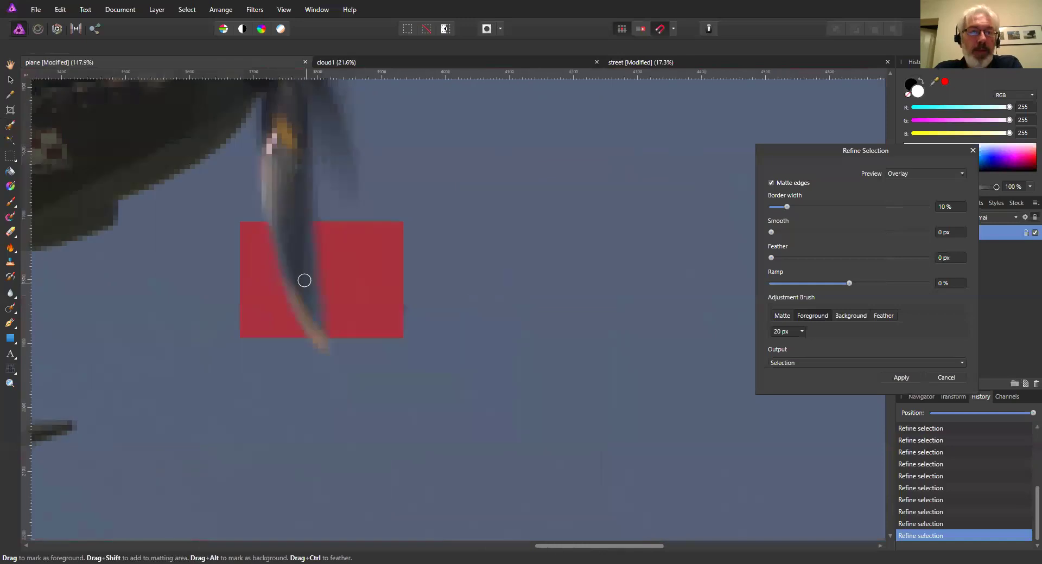
scroll(305, 281, "down", 5)
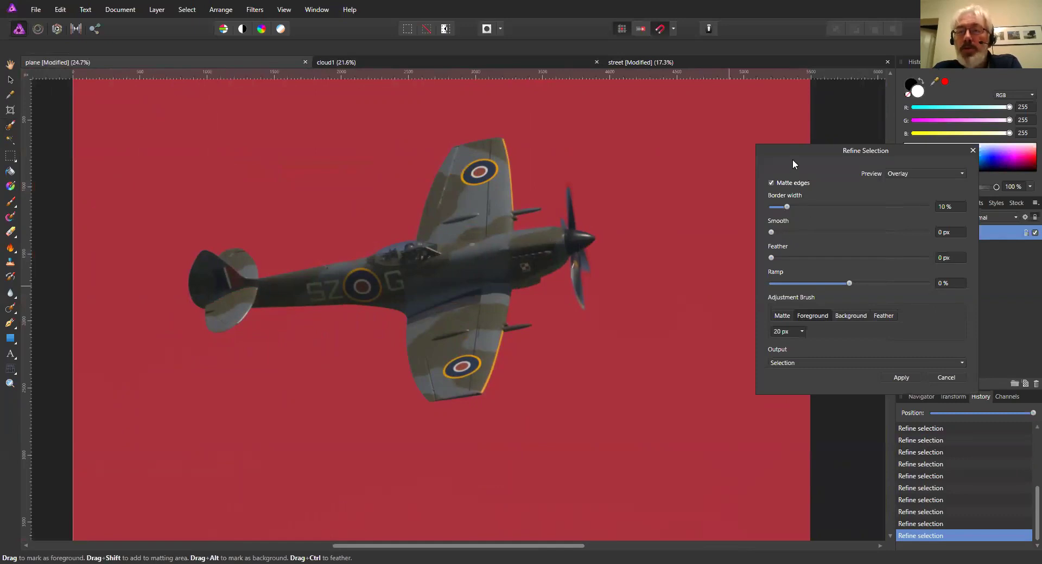
Check the wing root edge up close and set the selection's border width to 2 %
left_click_drag(788, 151, 821, 161)
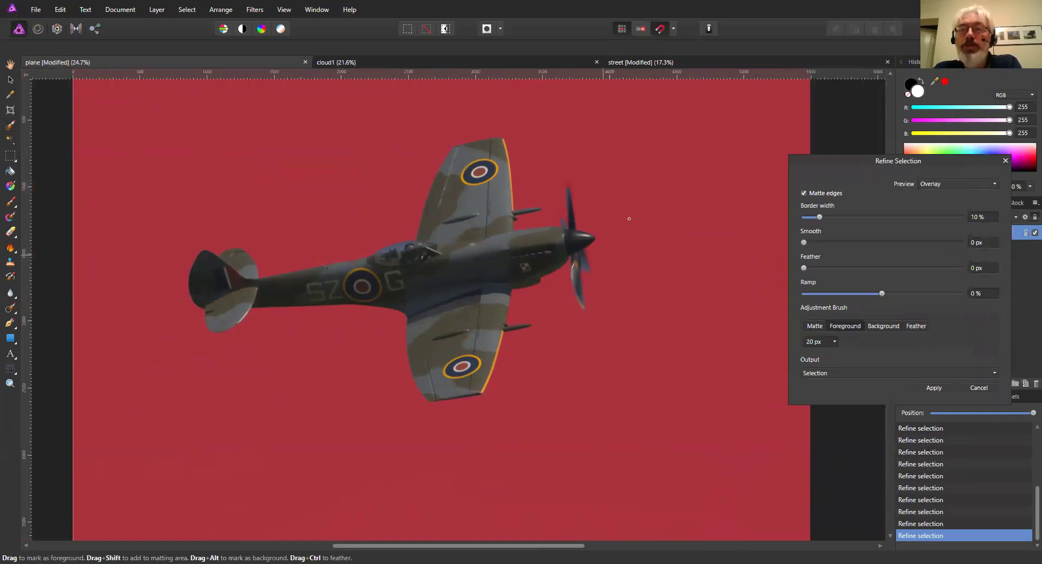
scroll(590, 230, "up", 4)
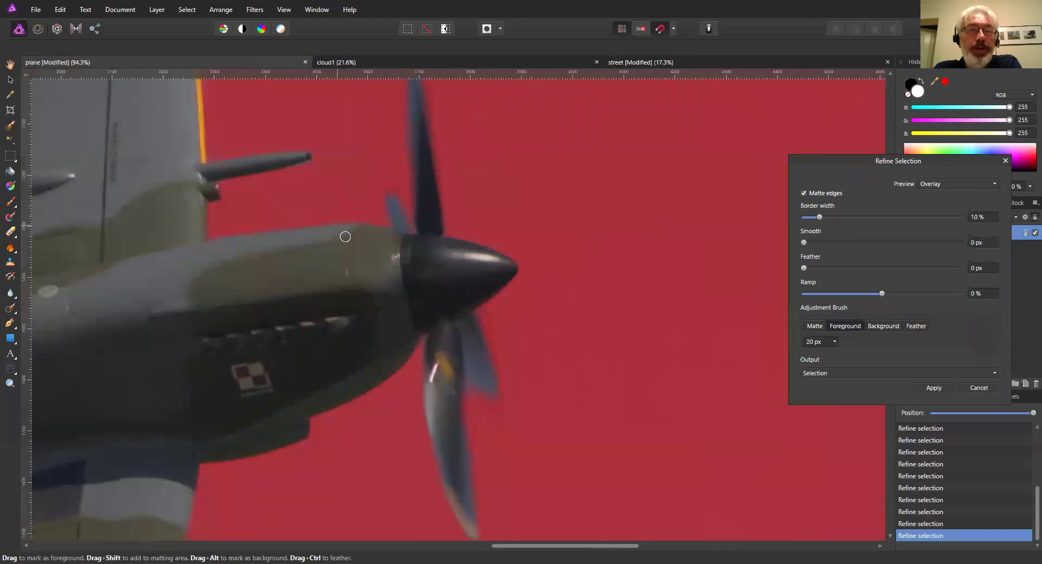
scroll(500, 277, "up", 6)
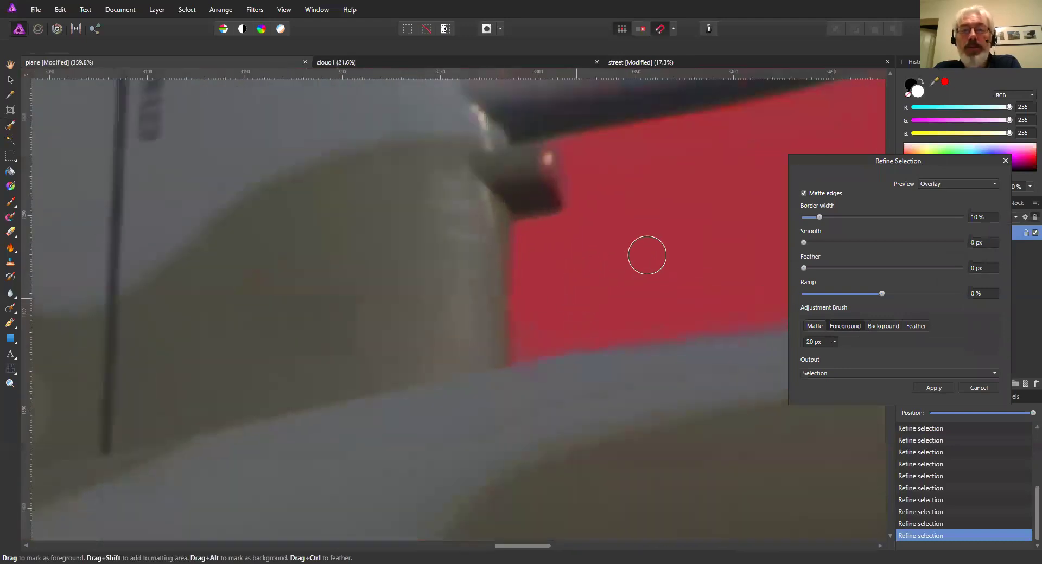
left_click(837, 216)
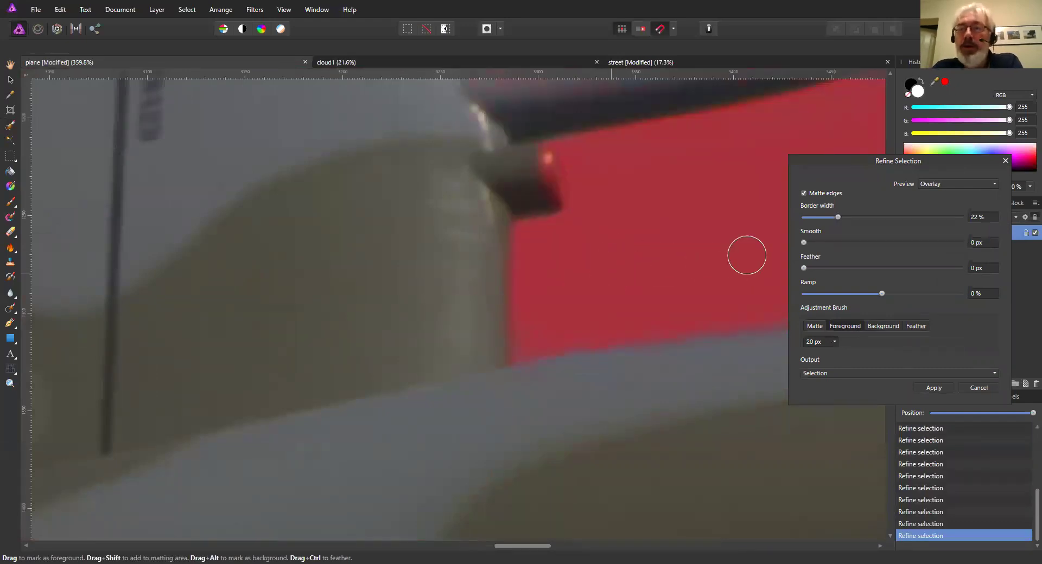
left_click_drag(839, 218, 807, 225)
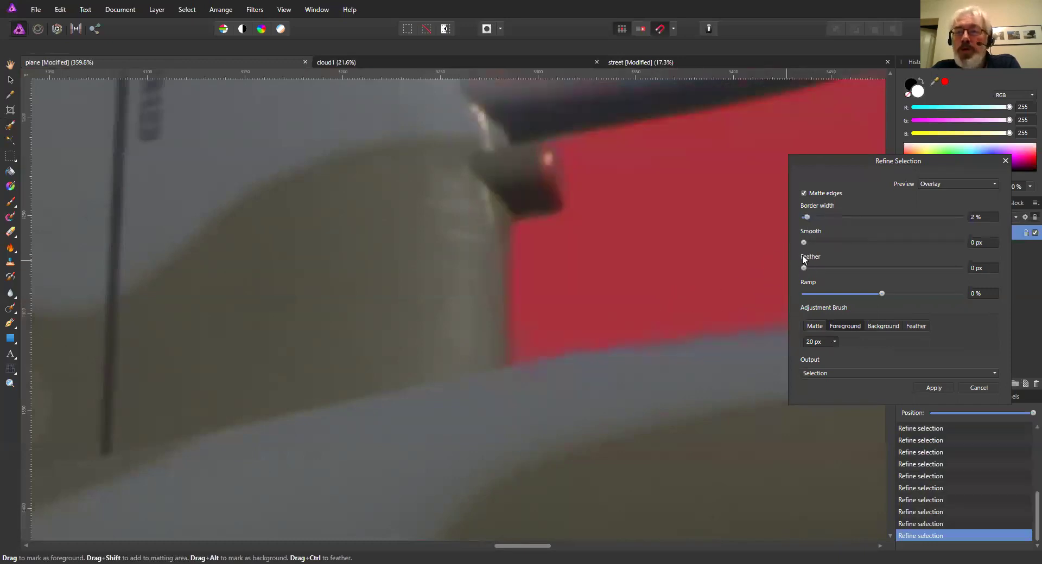
Try smoothing the selection edge by 46.2 px and return the smoothing to 0 px
left_click_drag(859, 243, 876, 242)
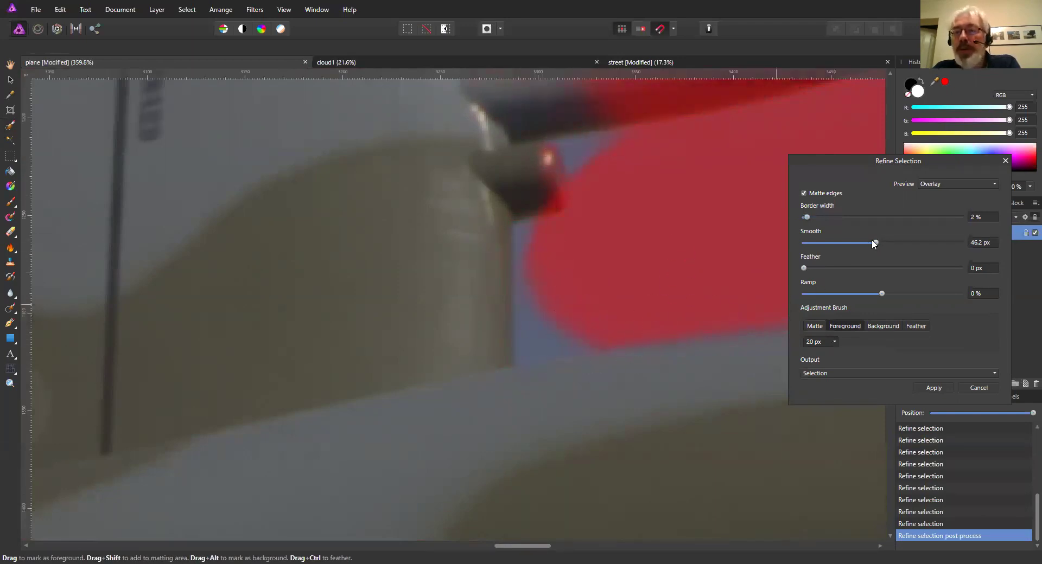
left_click_drag(875, 243, 780, 250)
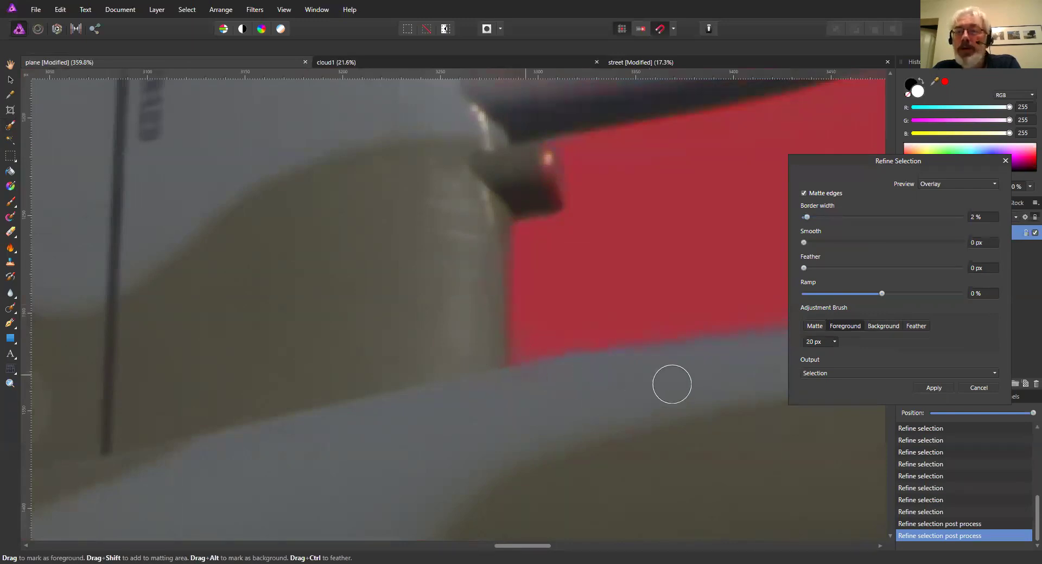
Feather the selection edge by 7.6 px and apply the refinement with the output kept as a selection
left_click_drag(805, 271, 827, 271)
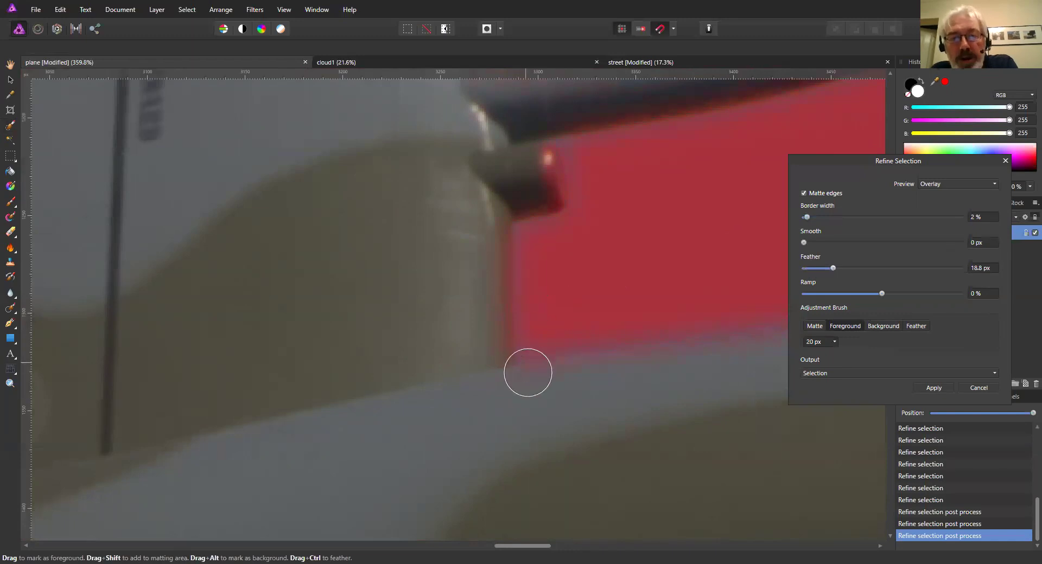
scroll(527, 373, "up", 4)
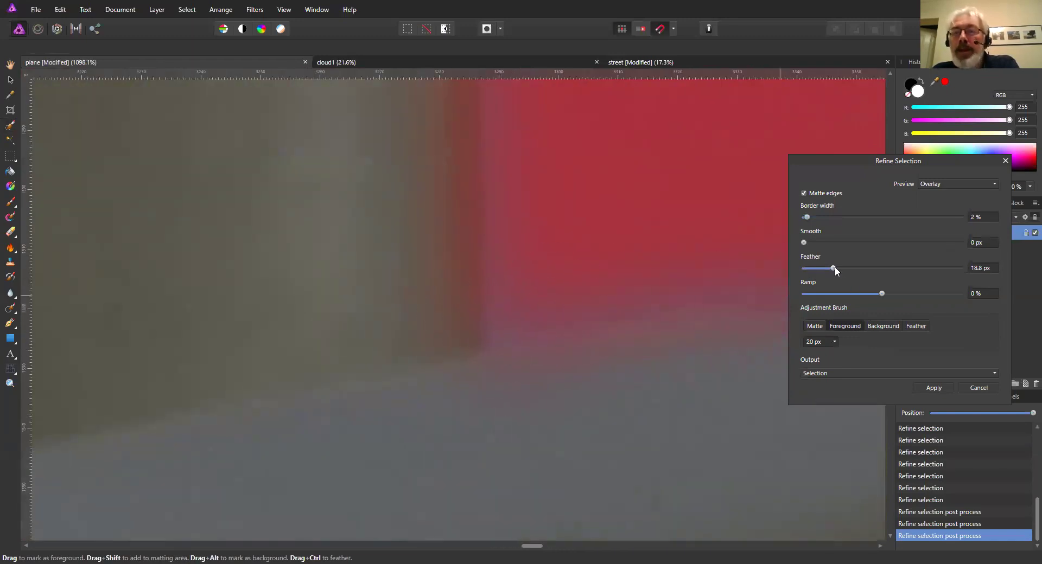
left_click_drag(834, 269, 817, 268)
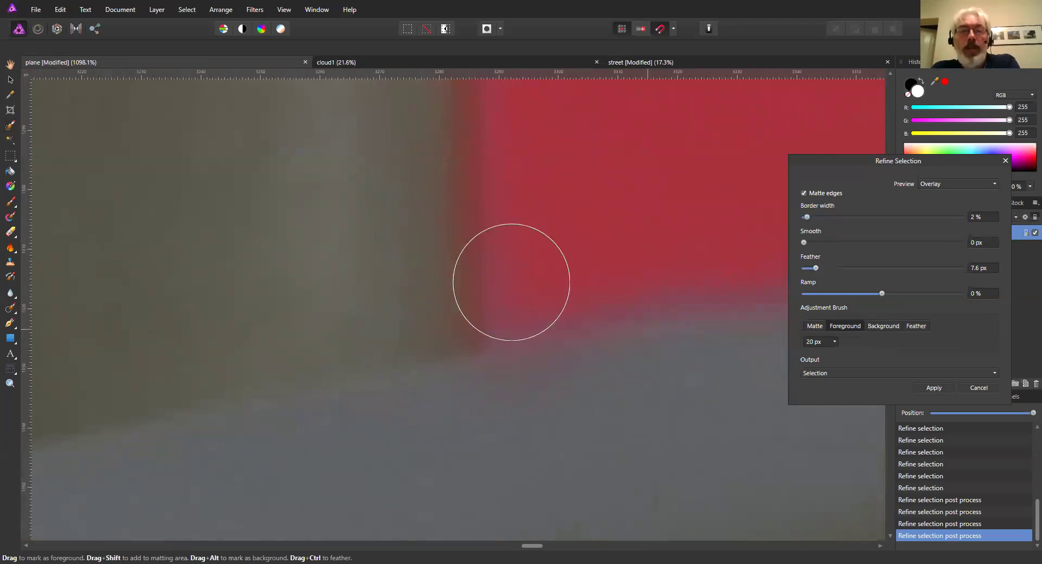
scroll(510, 288, "down", 10)
scroll(510, 303, "down", 2)
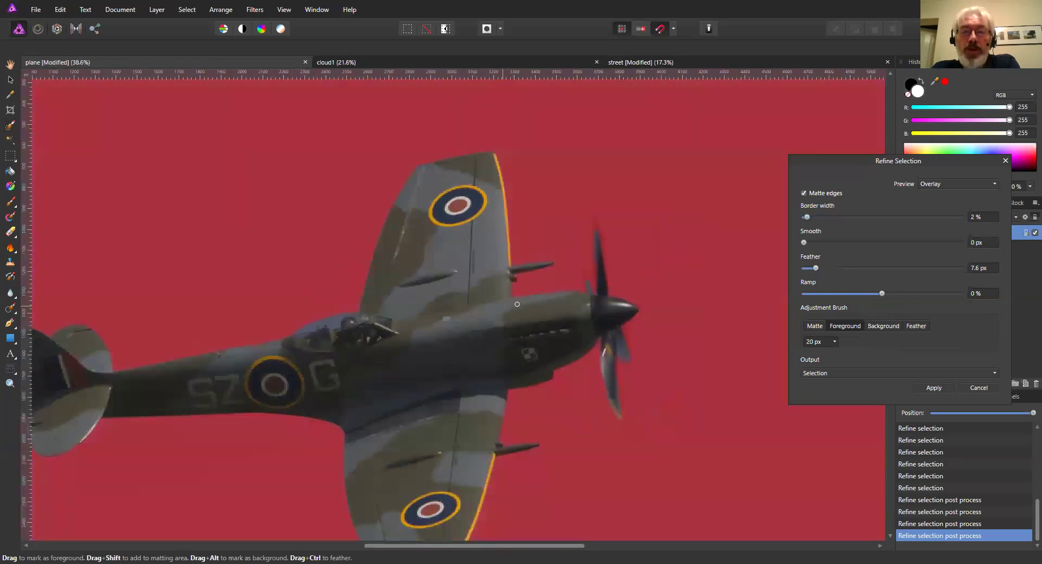
left_click(929, 387)
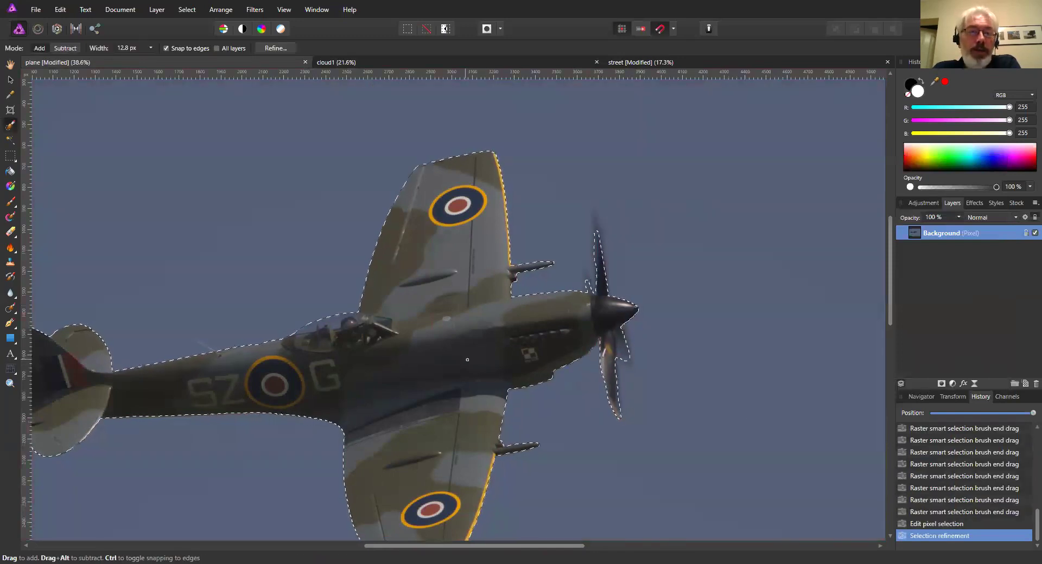
Mask the Background layer with the refined plane selection so the original sky is hidden
scroll(553, 278, "down", 3)
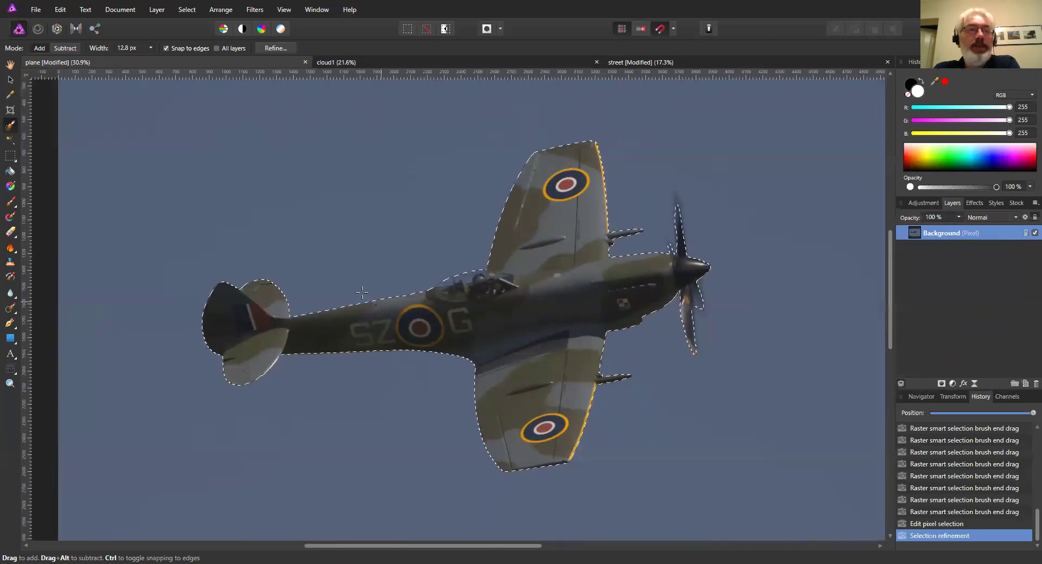
scroll(343, 226, "down", 2)
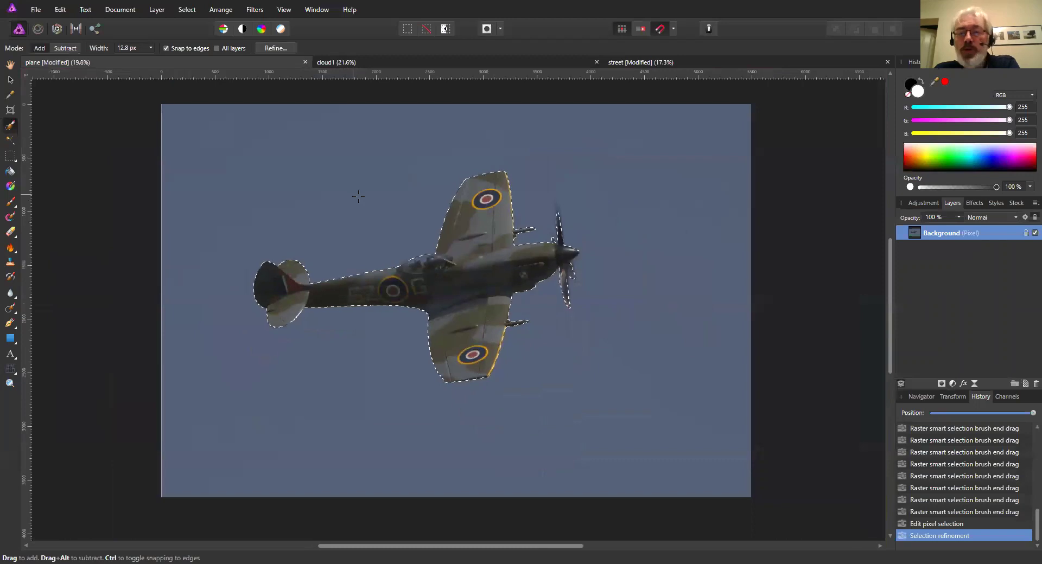
left_click(941, 384)
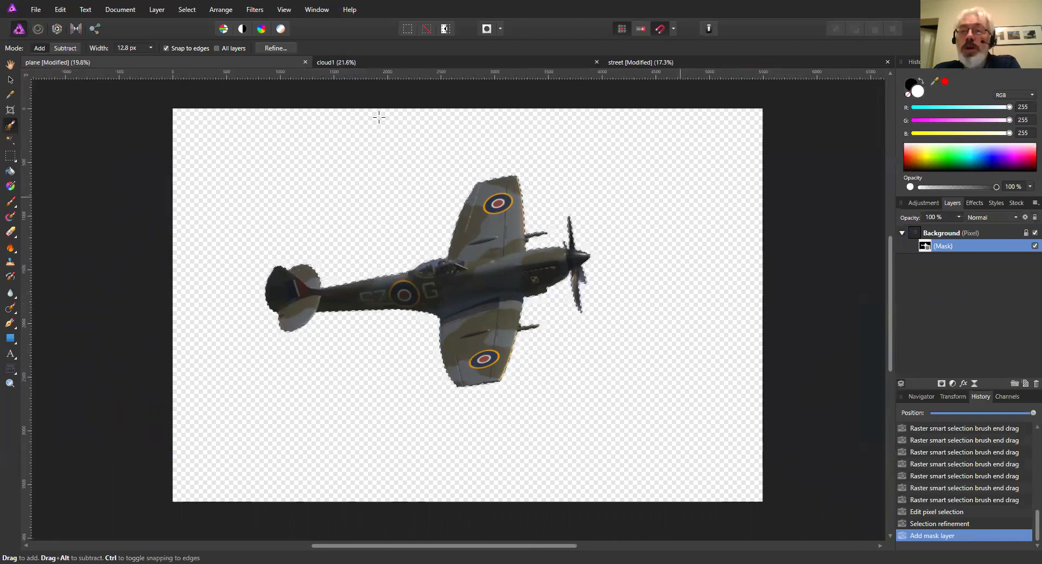
Copy the sky image from the cloud1 document and paste it into the plane document above the masked plane layer
left_click(928, 235)
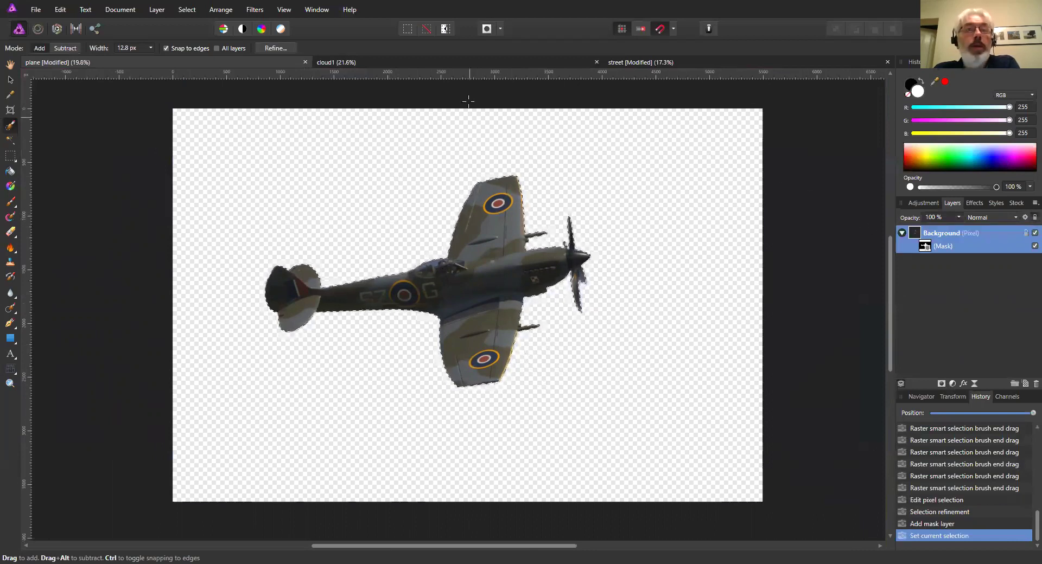
left_click(365, 61)
key("h")
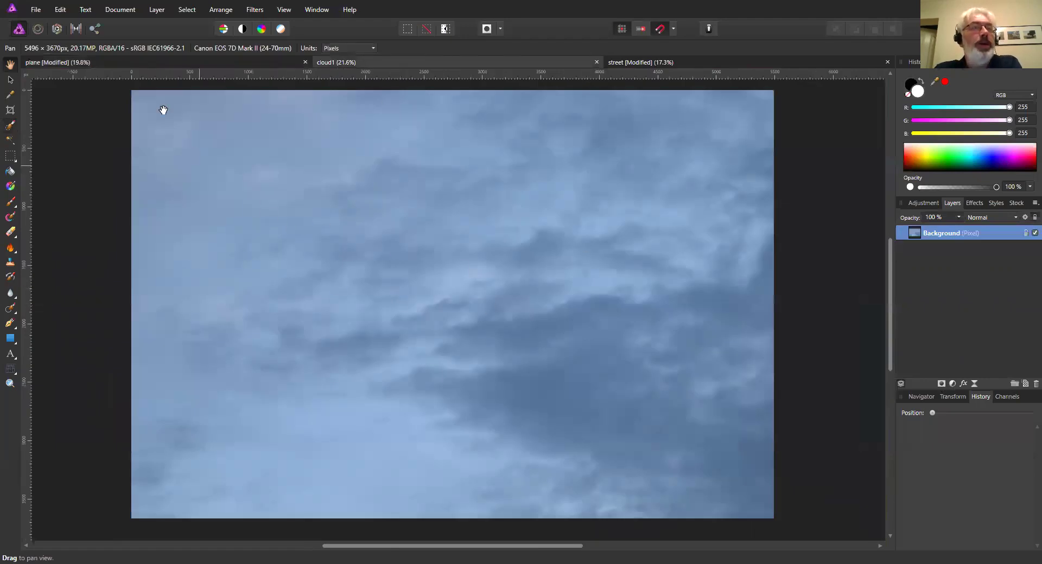
left_click(60, 9)
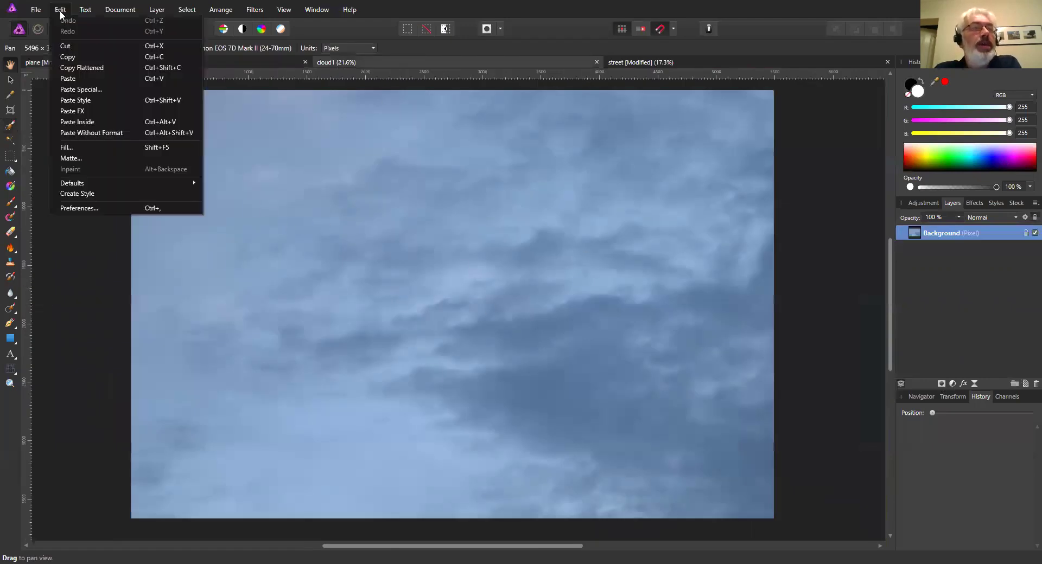
left_click(77, 56)
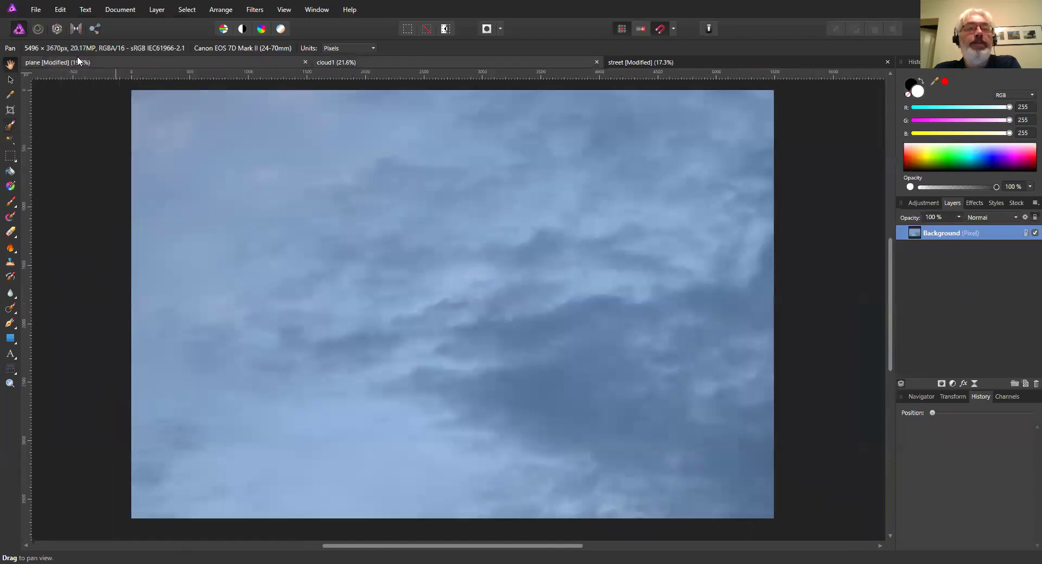
left_click(148, 61)
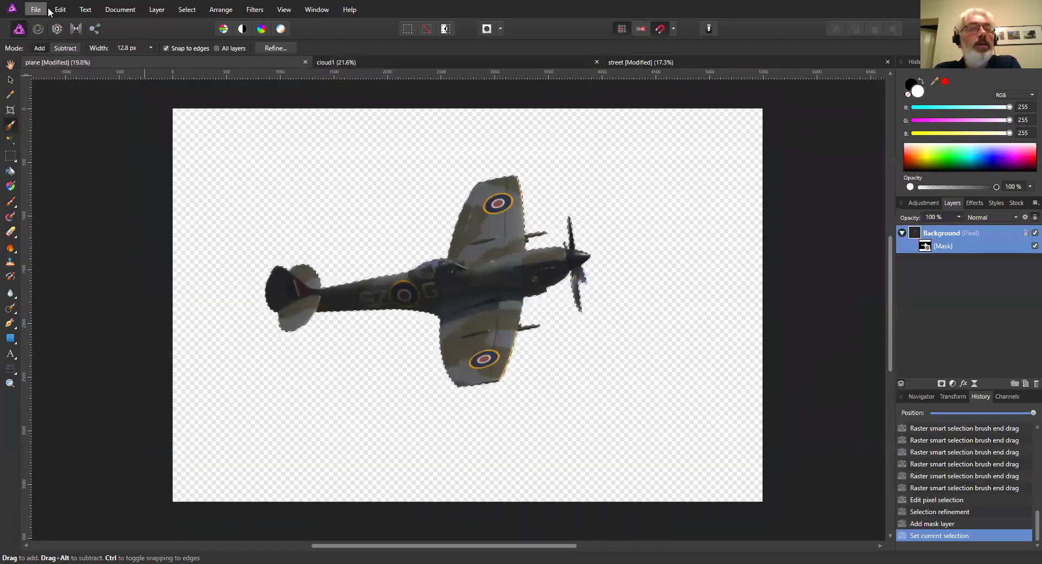
left_click(61, 9)
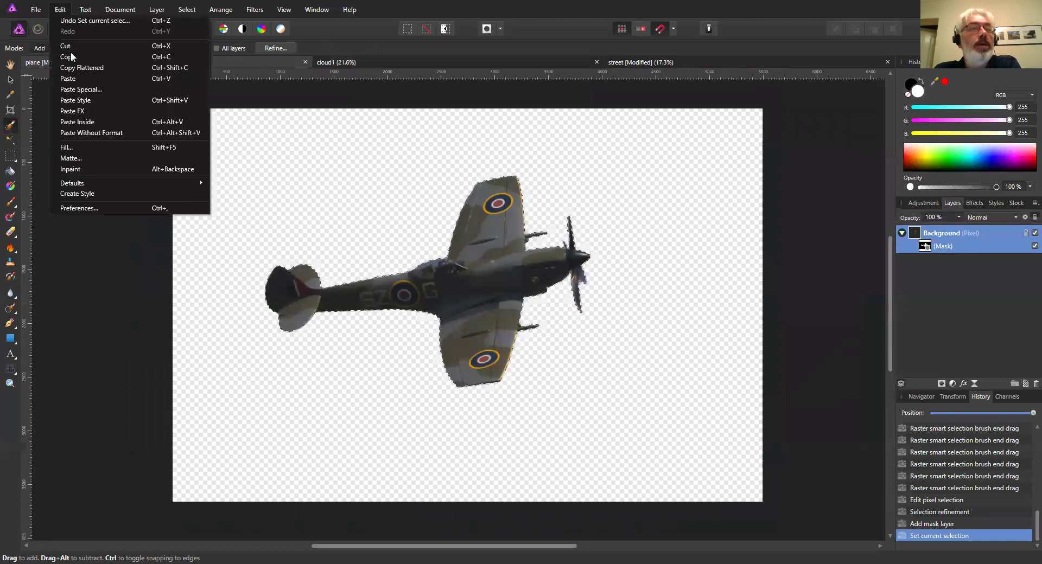
left_click(68, 78)
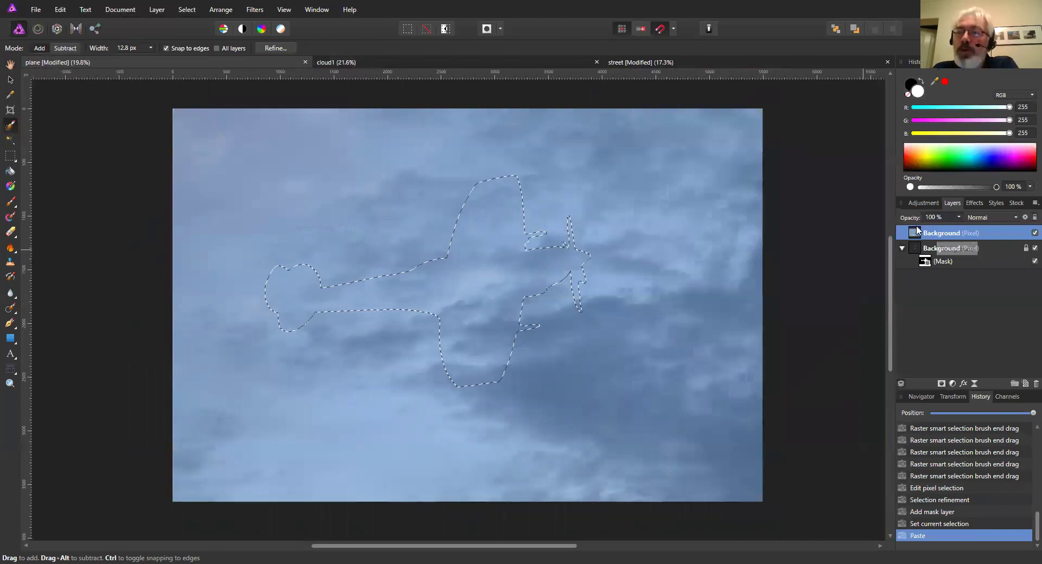
Move the pasted cloud layer below the masked plane layer in the layer stack
left_click_drag(917, 236, 906, 273)
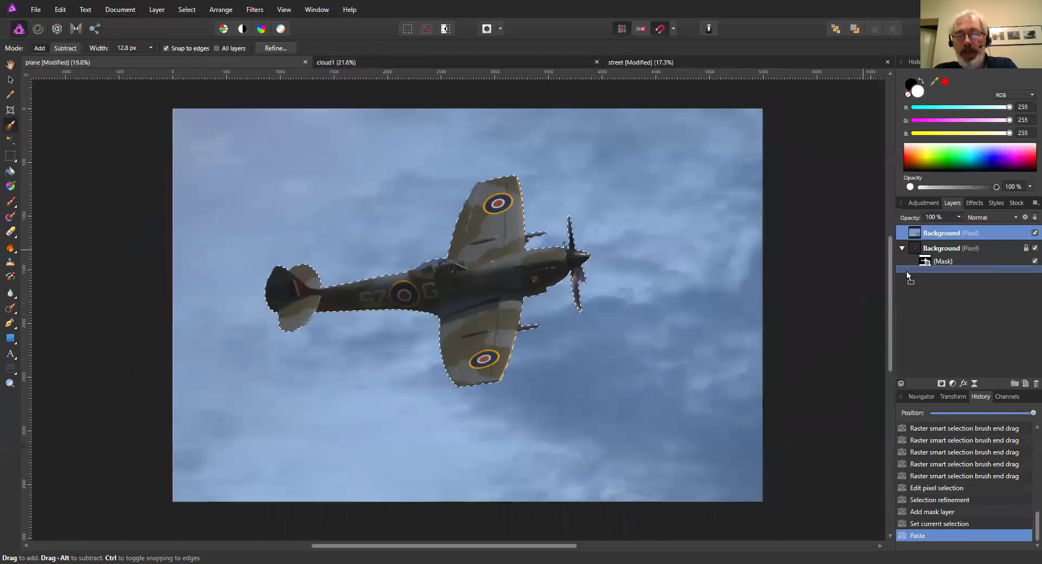
left_click_drag(906, 271, 906, 272)
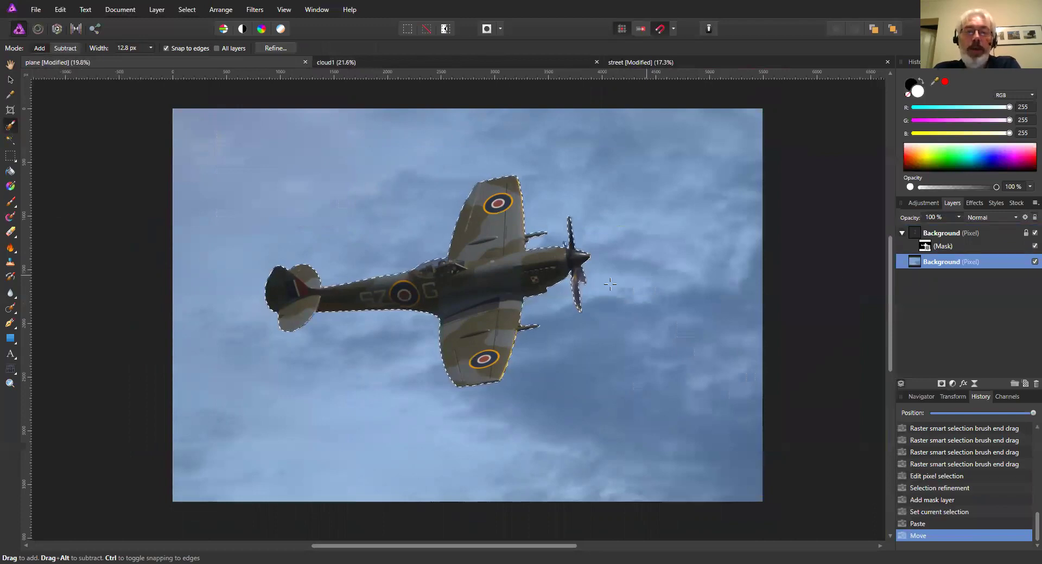
scroll(610, 284, "down", 2)
scroll(545, 252, "up", 3)
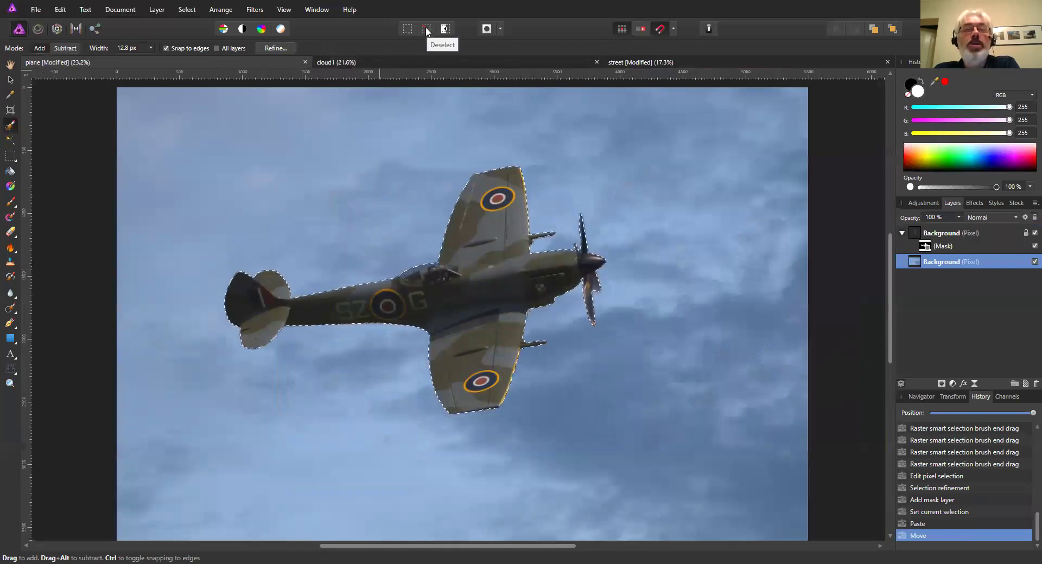
Deselect the plane's pixel selection
left_click(187, 9)
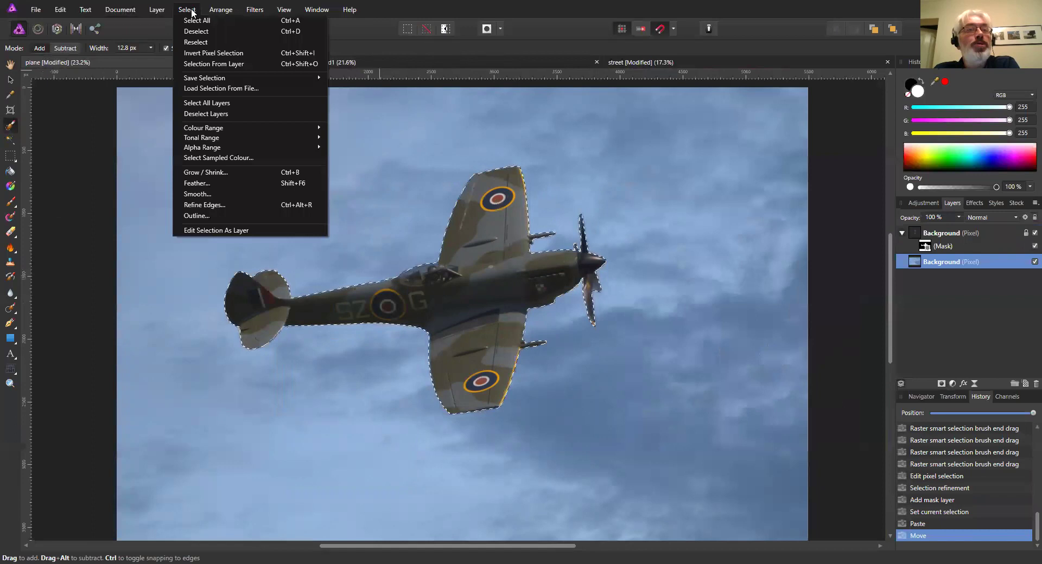
left_click(426, 30)
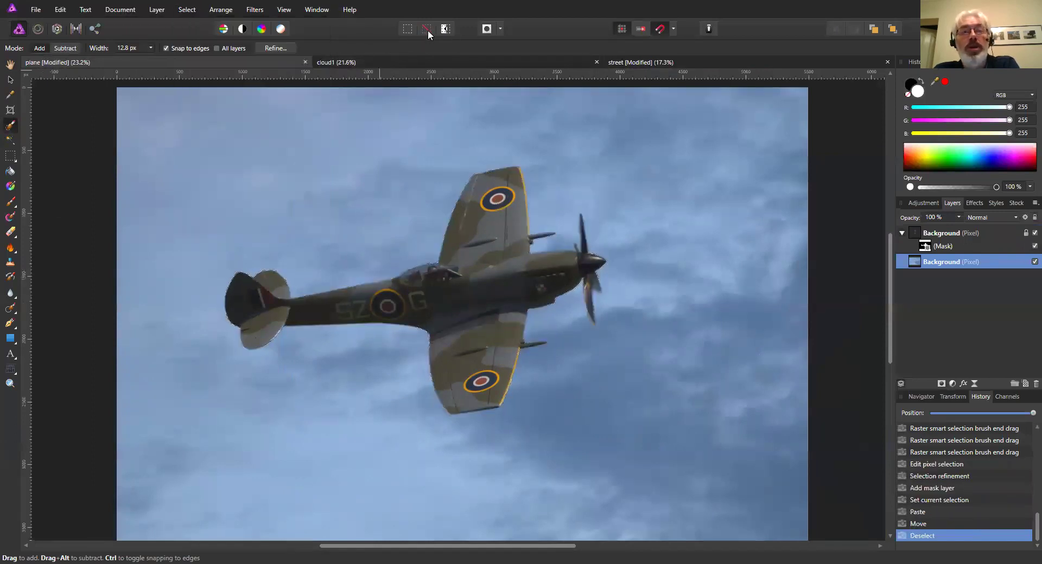
left_click(428, 36)
Examine the masked plane's edges against the new sky, checking the propeller blades and the lower wing up close
scroll(674, 356, "up", 3)
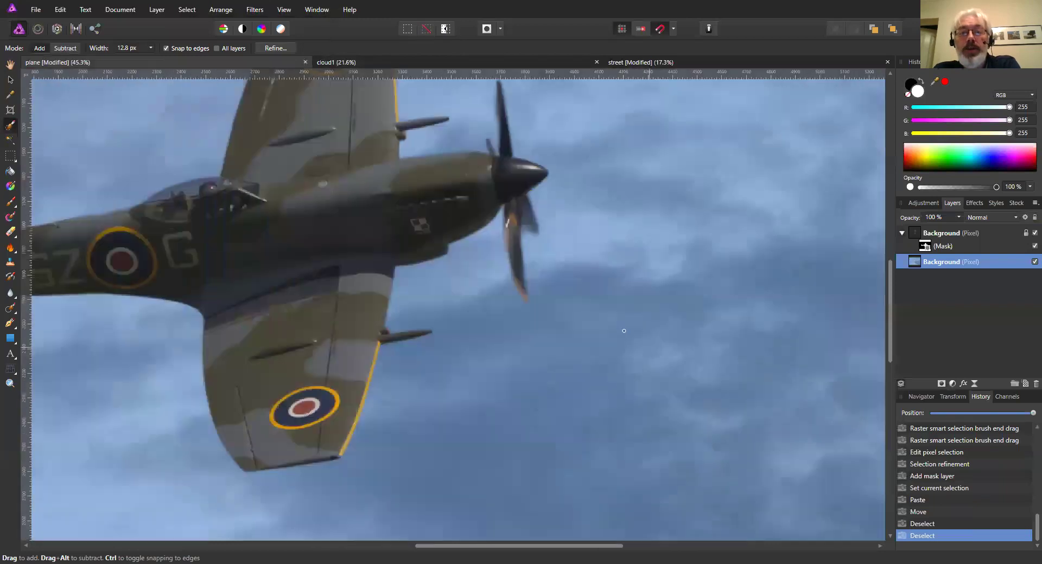
scroll(525, 197, "up", 2)
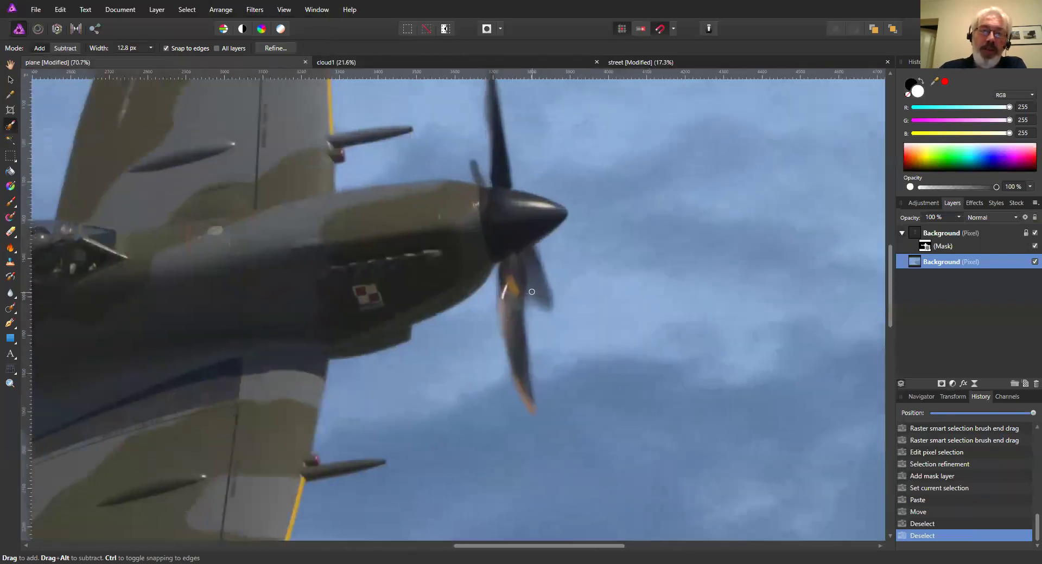
scroll(504, 279, "down", 3)
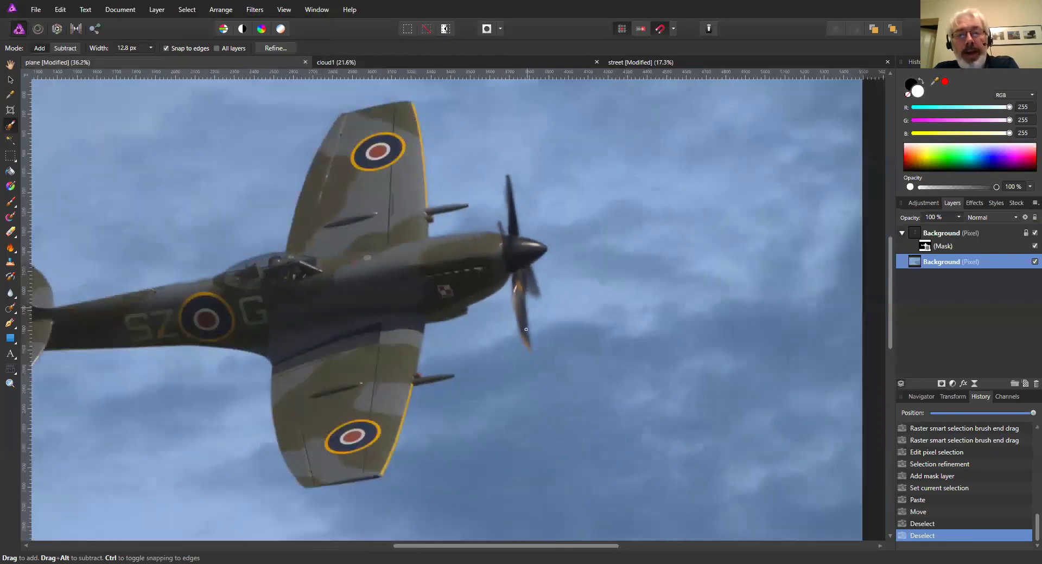
scroll(526, 329, "down", 2)
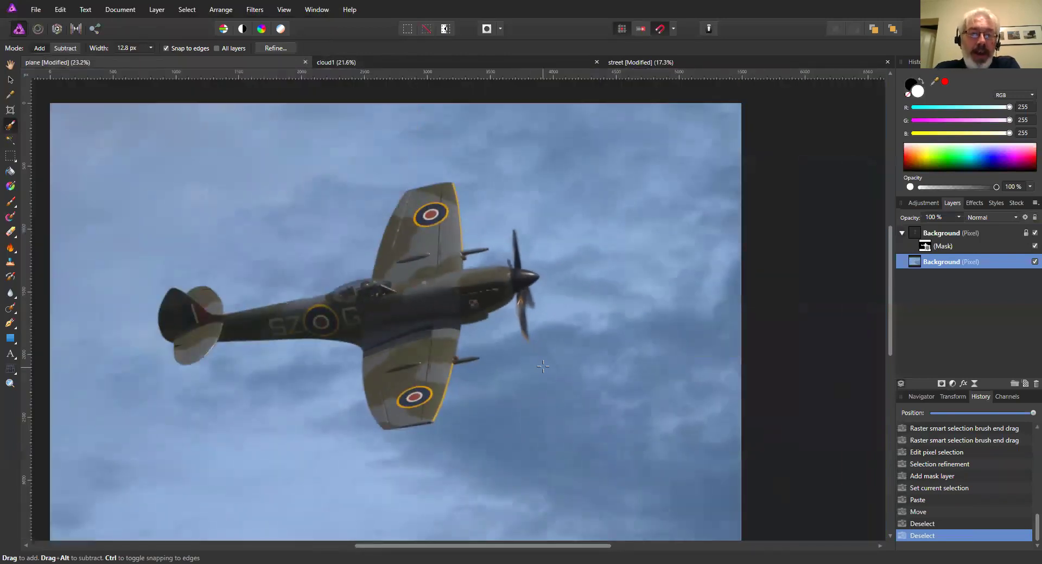
scroll(524, 320, "up", 2)
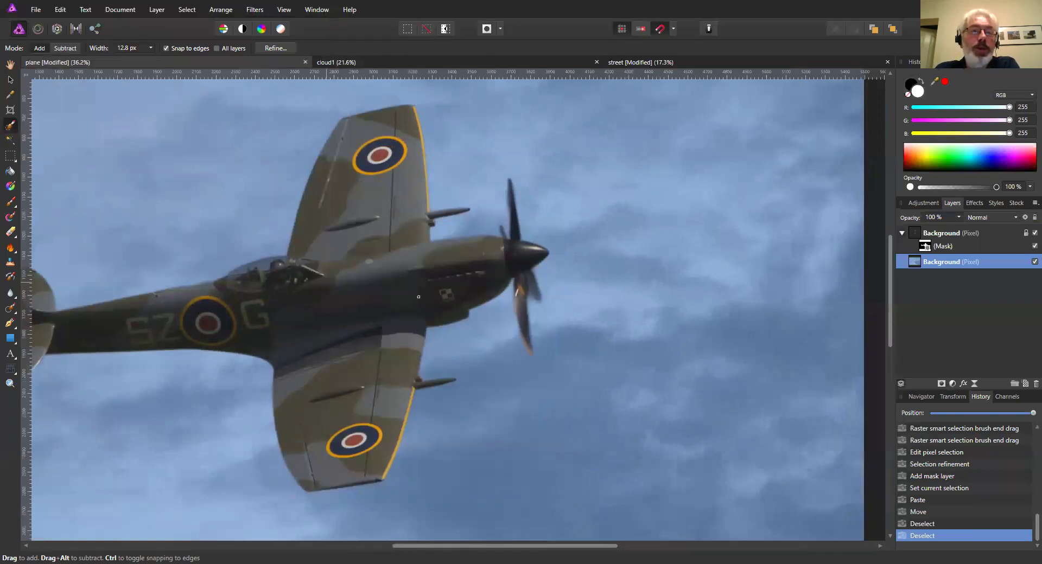
scroll(384, 375, "left", 5)
scroll(432, 390, "up", 7)
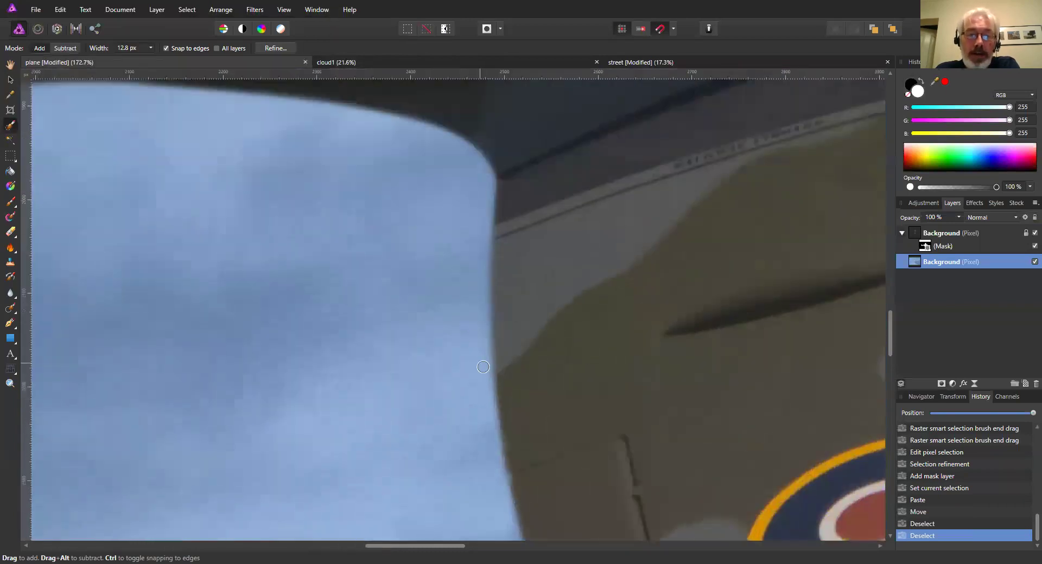
scroll(483, 367, "up", 4)
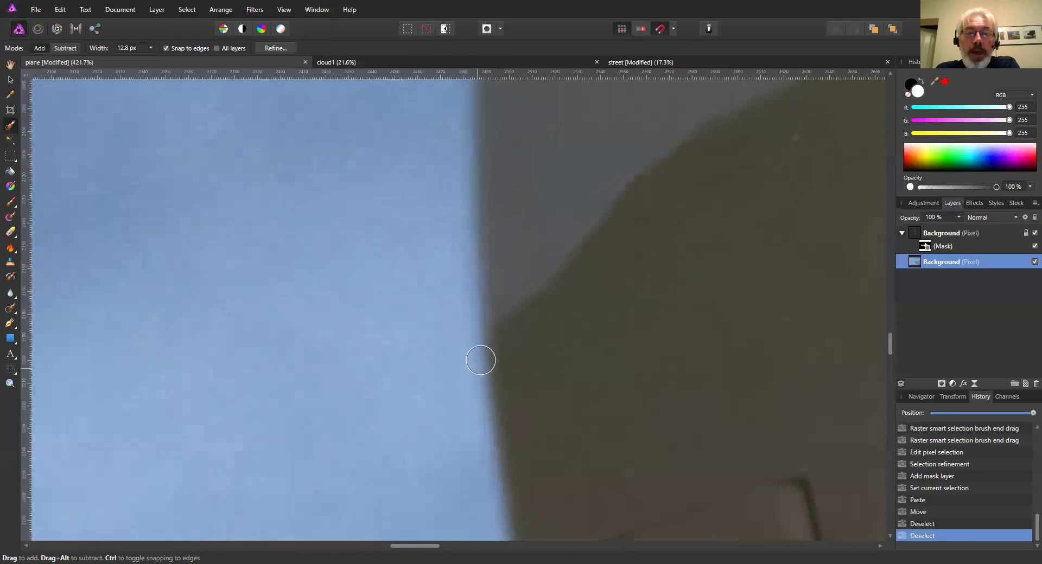
scroll(481, 361, "down", 9)
scroll(509, 294, "right", 3)
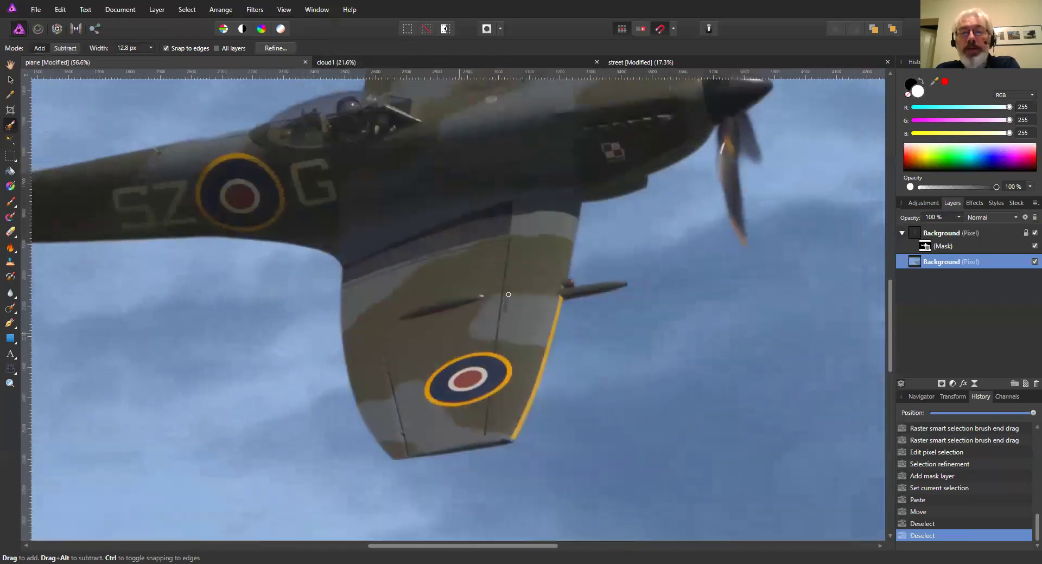
Show the plane layer's mask in isolation and examine its black-and-white edges around the propeller, nose and upper wing
scroll(508, 295, "down", 3)
scroll(449, 261, "up", 2)
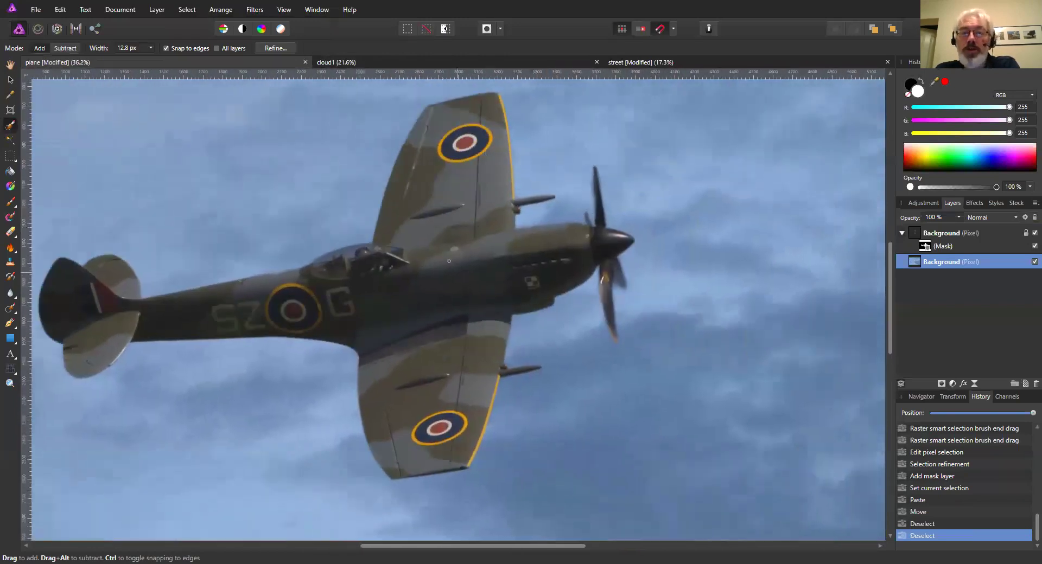
scroll(496, 269, "down", 1)
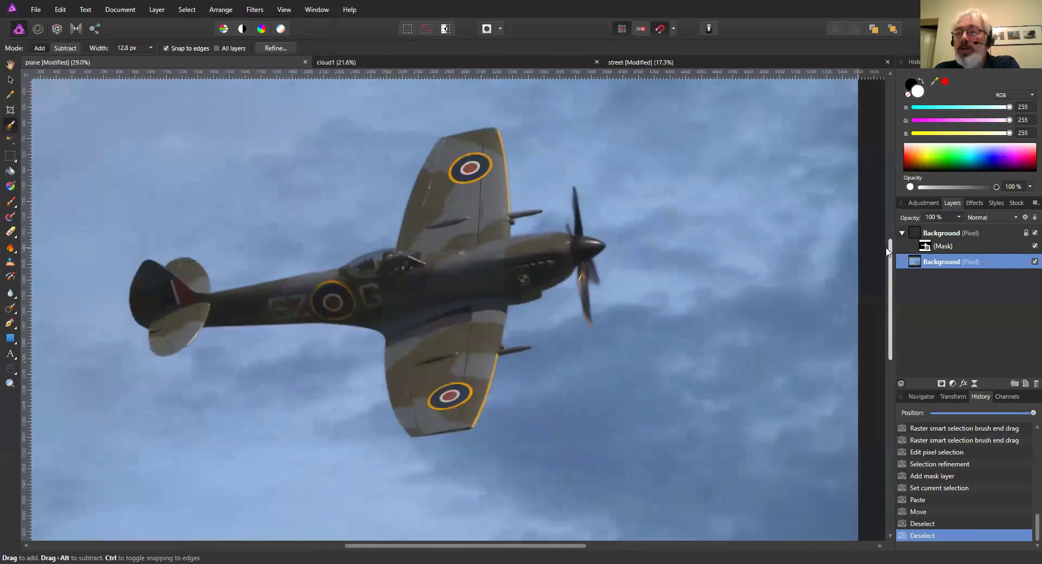
left_click(925, 248, "ctrl")
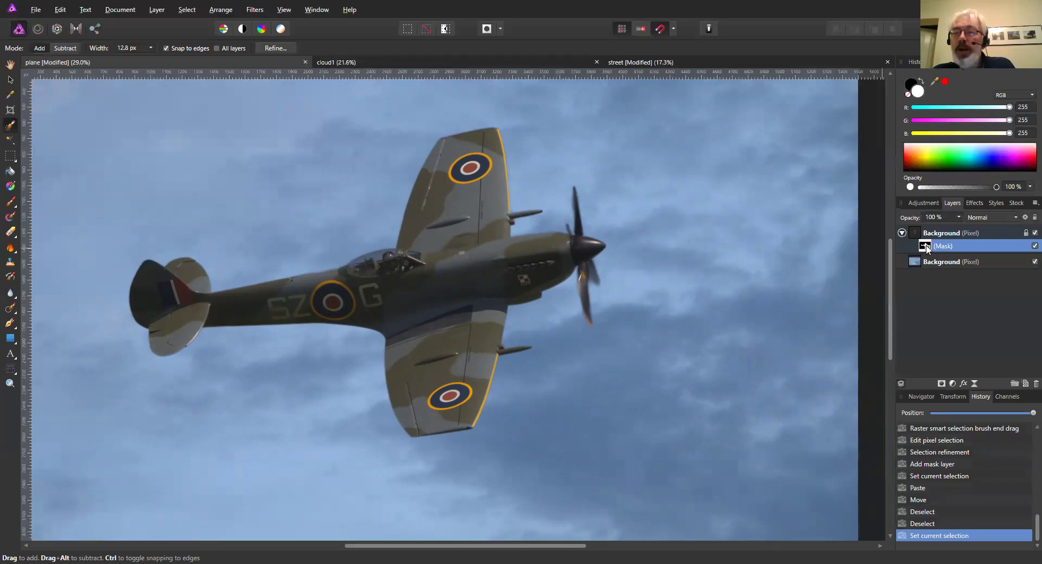
left_click(925, 247, "alt")
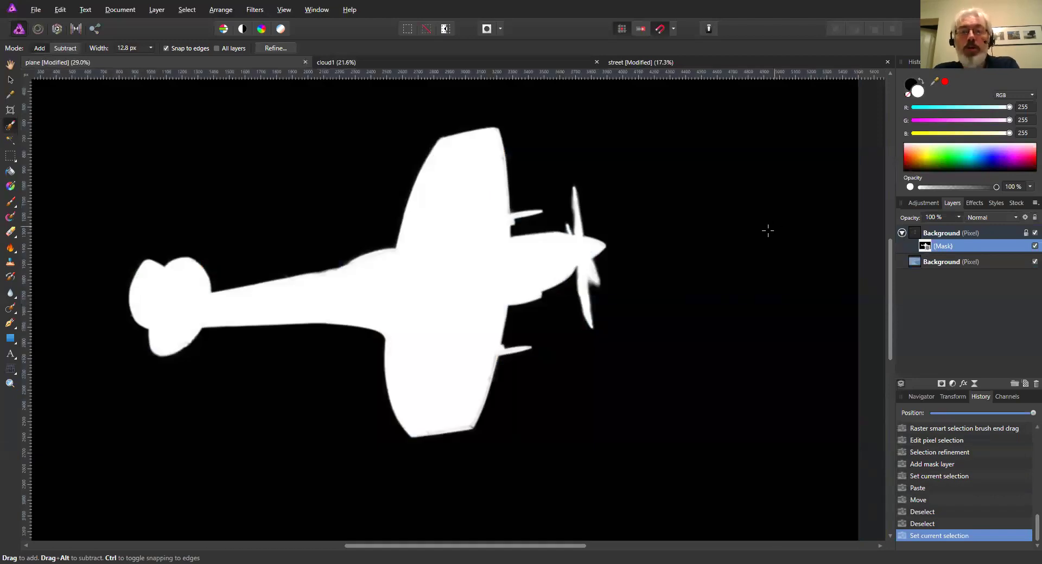
scroll(597, 209, "up", 5)
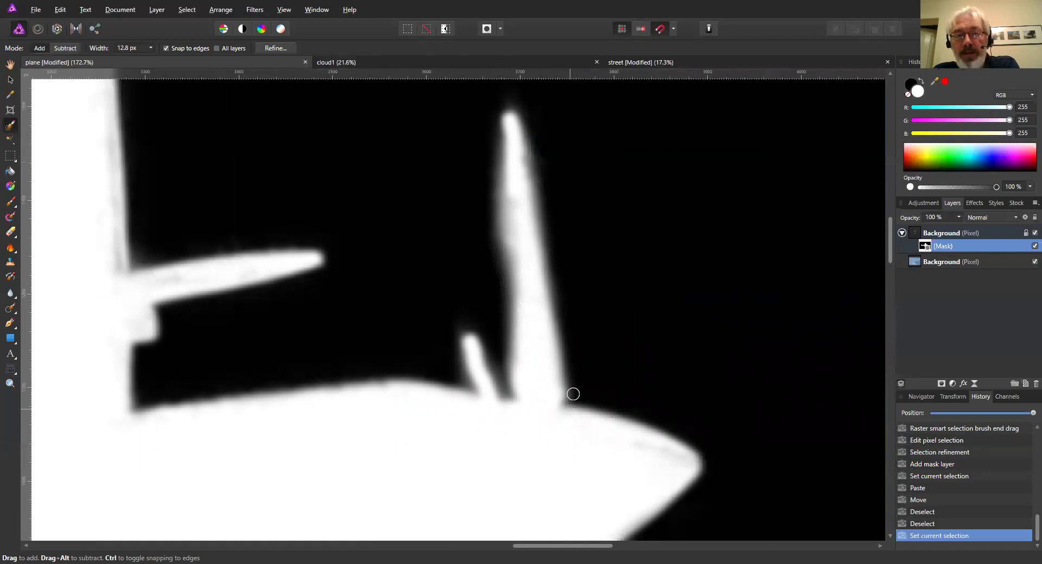
scroll(573, 394, "down", 3)
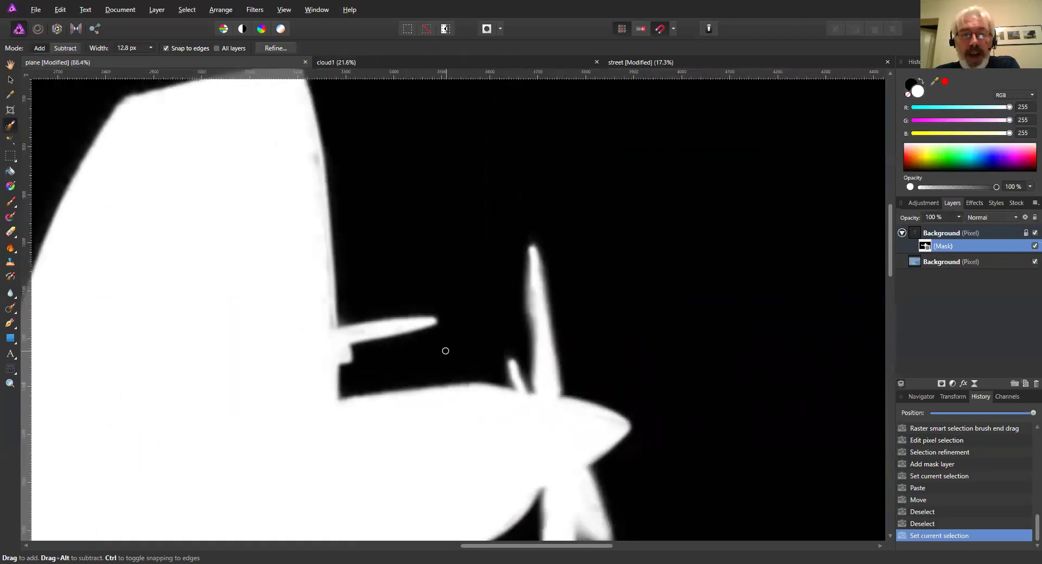
scroll(467, 369, "down", 4)
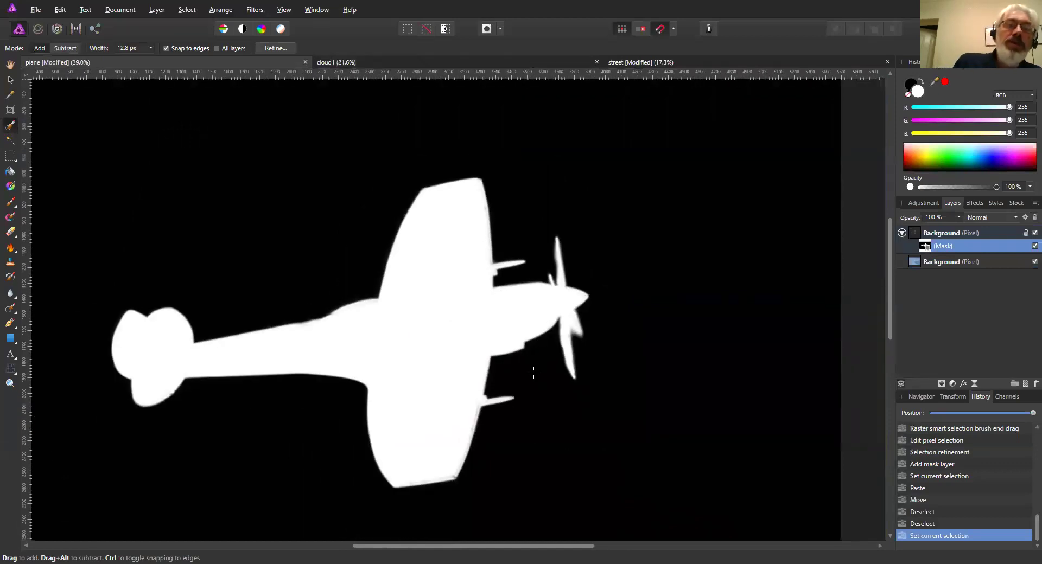
Load the plane's mask as a pixel selection and return from the isolated mask to the full composite
left_click(926, 247, "ctrl")
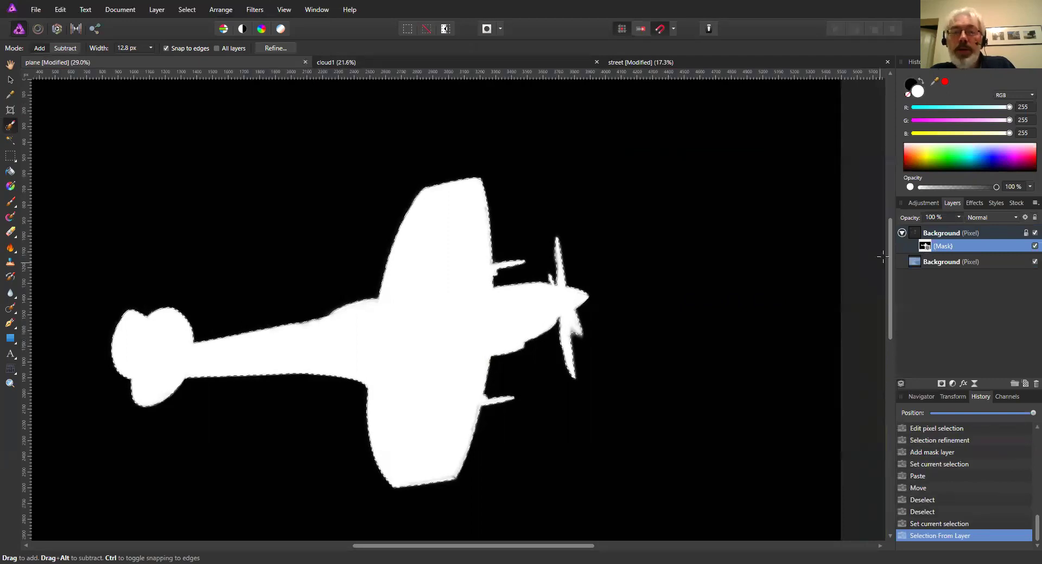
left_click(922, 234)
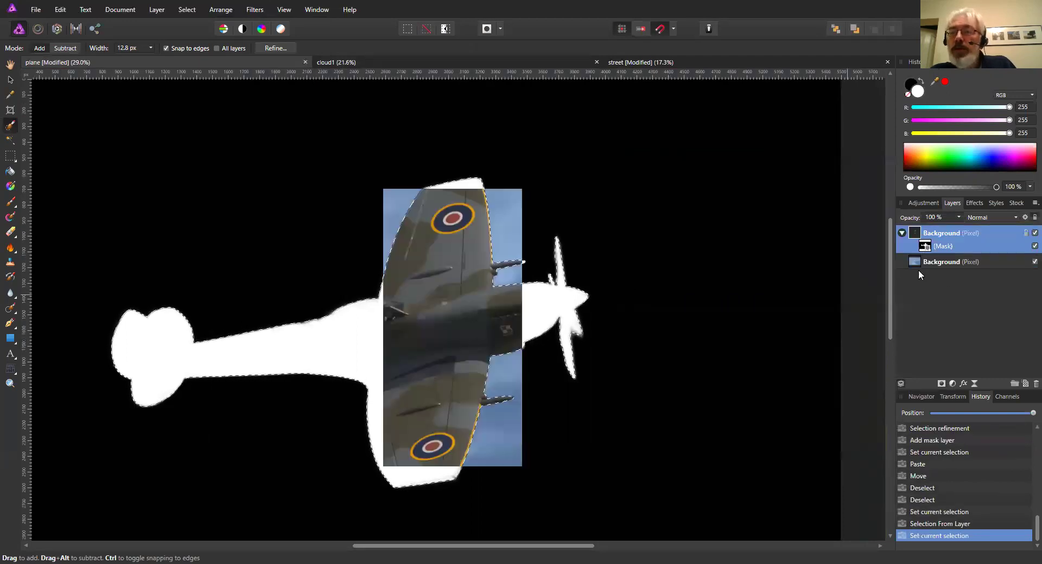
left_click(922, 262)
left_click(927, 252)
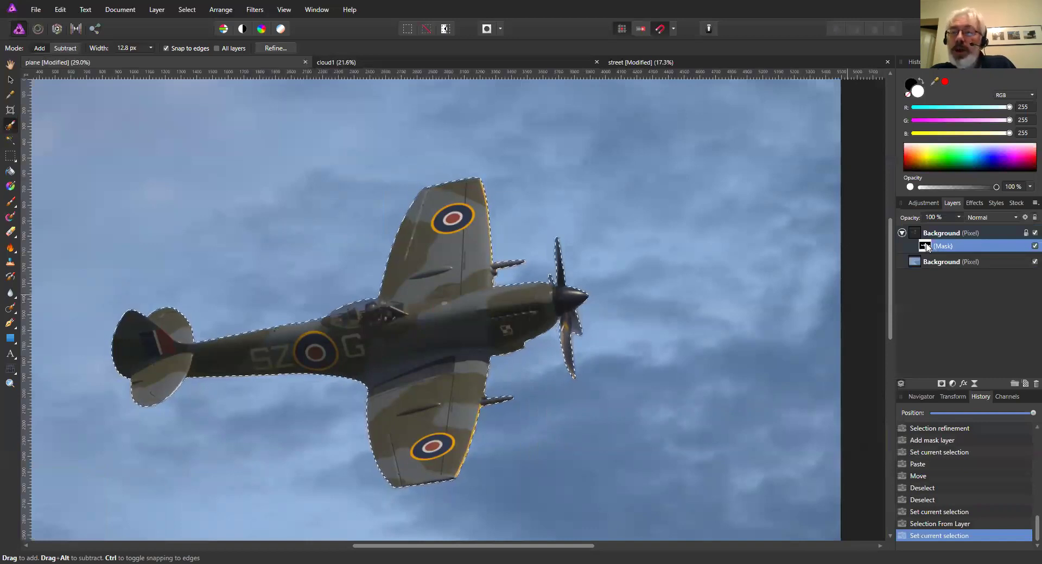
left_click(926, 249, "ctrl")
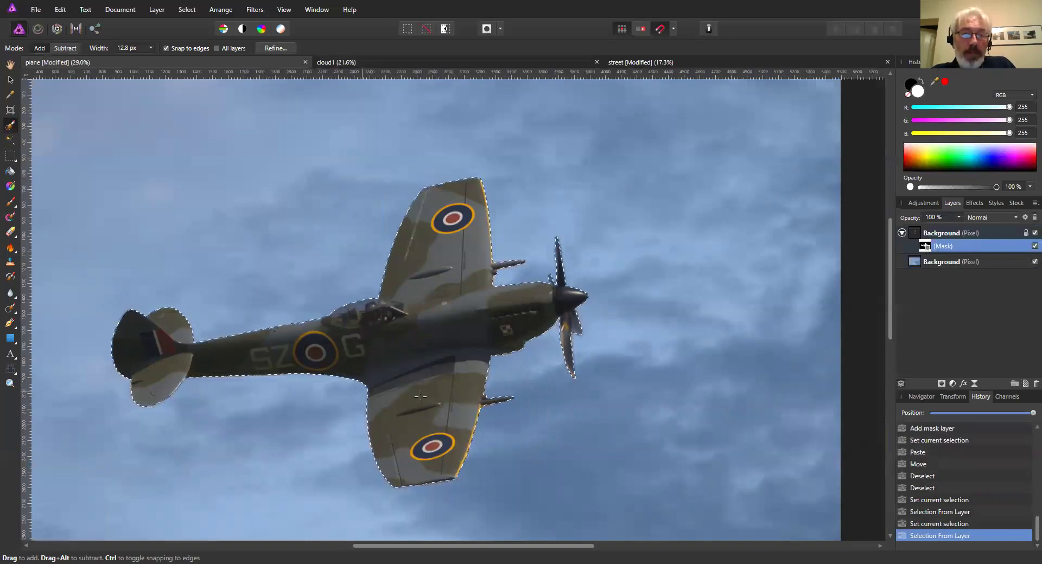
scroll(536, 385, "up", 1)
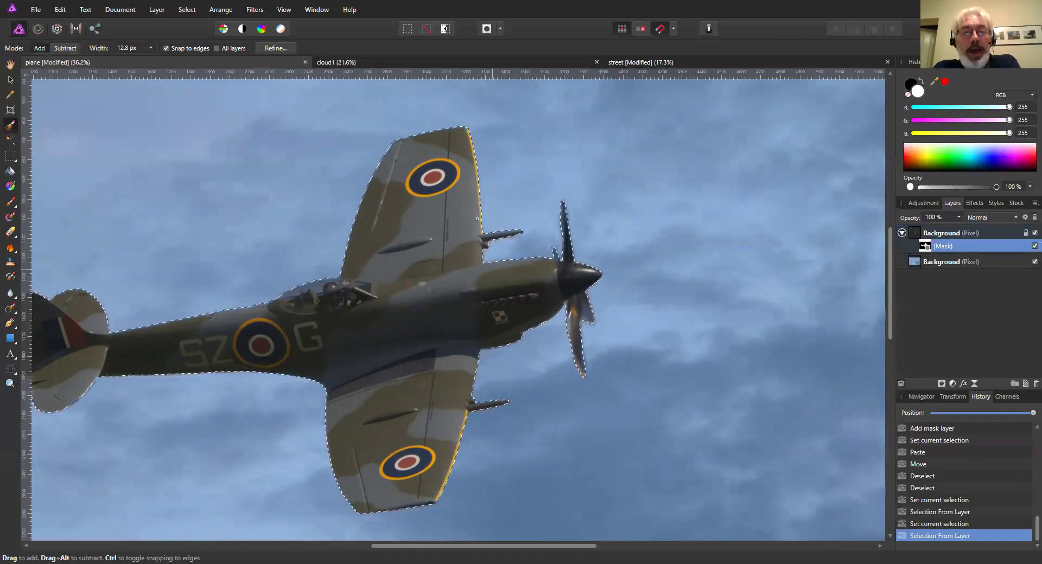
left_click_drag(439, 339, 563, 346)
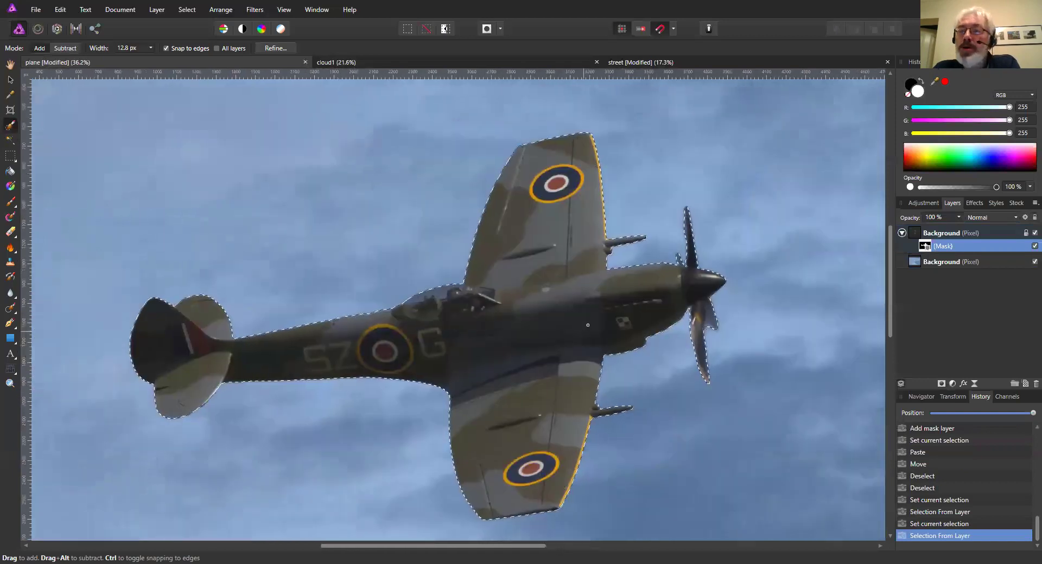
Add a Curves adjustment above the masked plane layer, limited to the plane selection
left_click(941, 236)
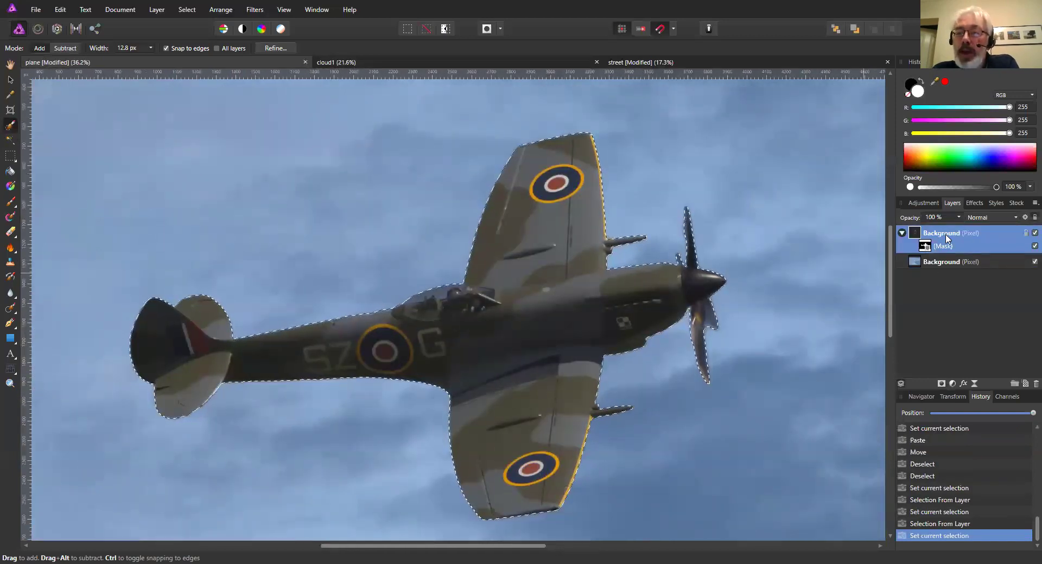
left_click(952, 384)
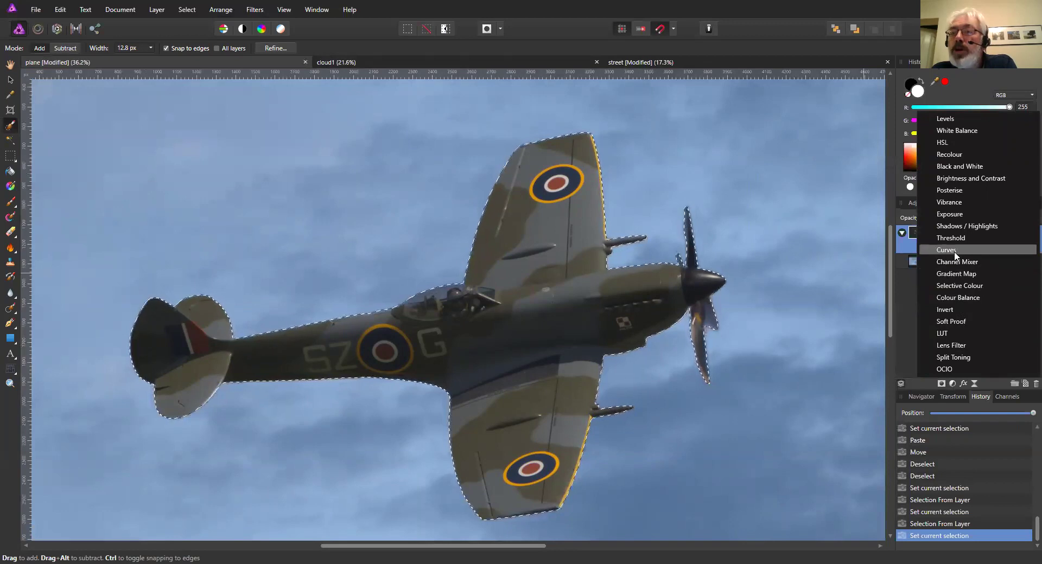
key("Escape")
key("ctrl+m")
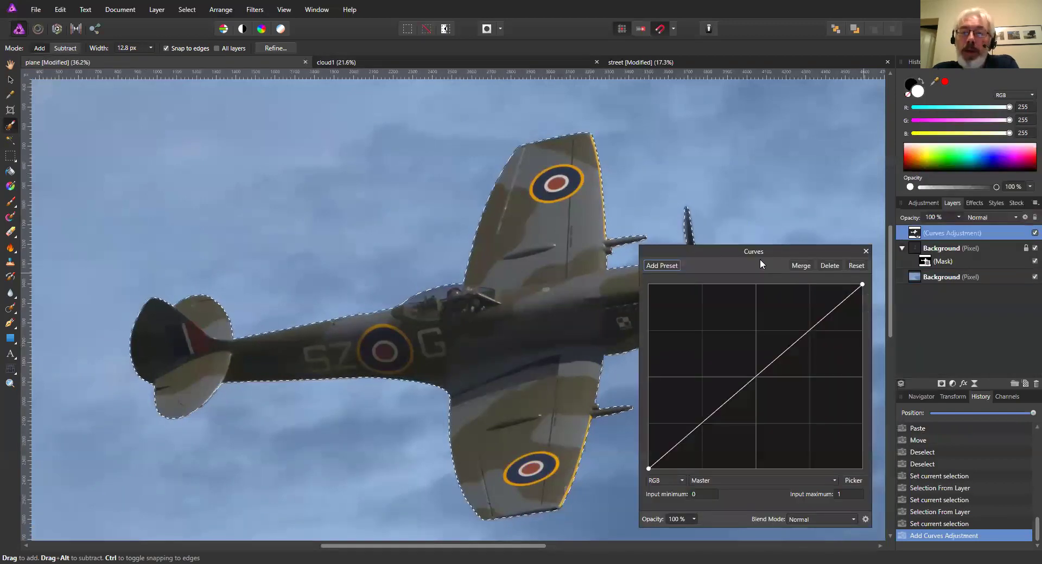
left_click_drag(783, 249, 891, 96)
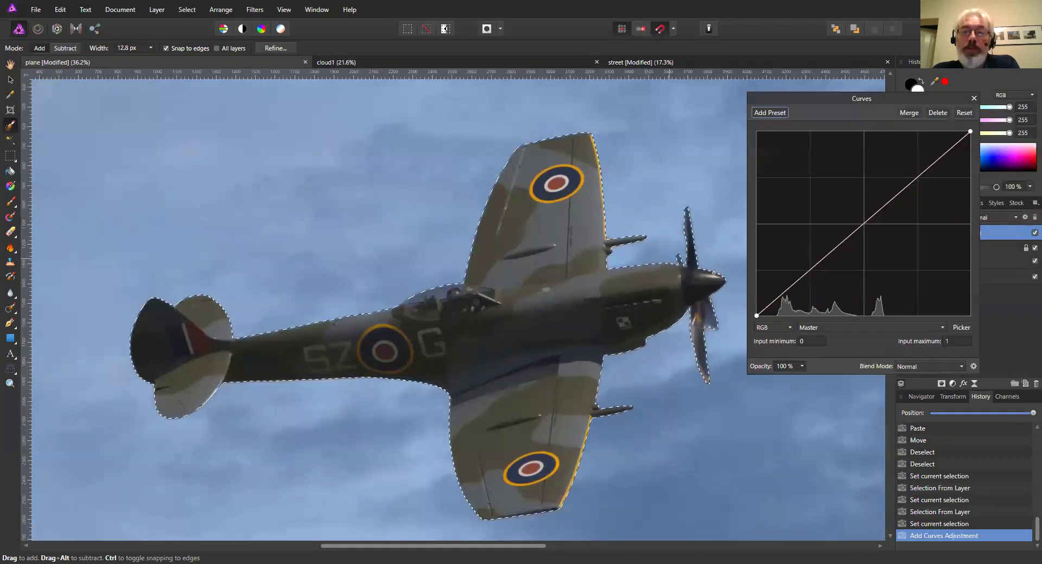
Shape the plane's Master curve into an S that lowers the shadows and raises the highlights for more contrast
left_click_drag(789, 285, 802, 295)
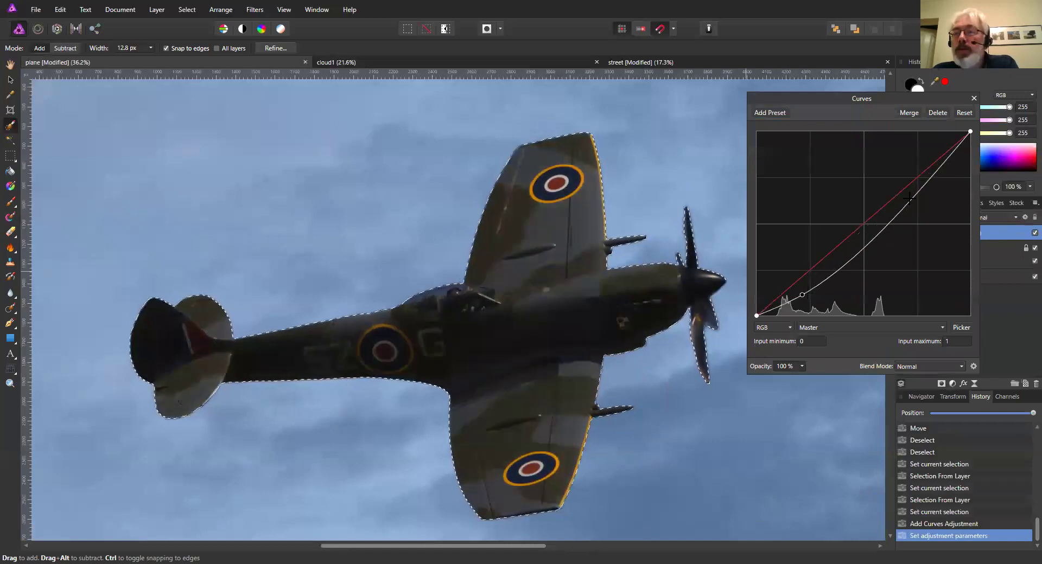
left_click_drag(912, 196, 910, 154)
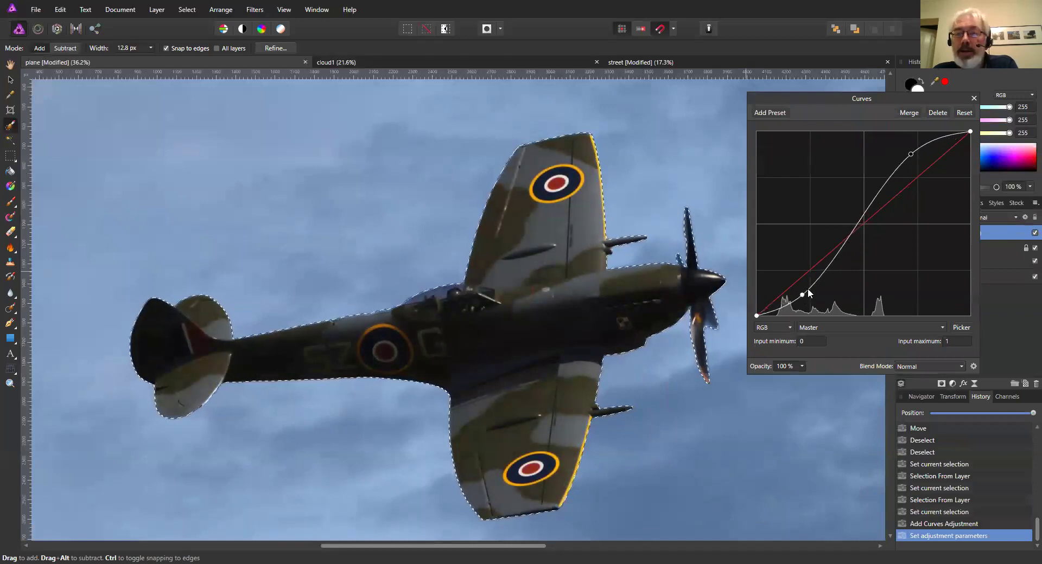
left_click_drag(807, 288, 828, 269)
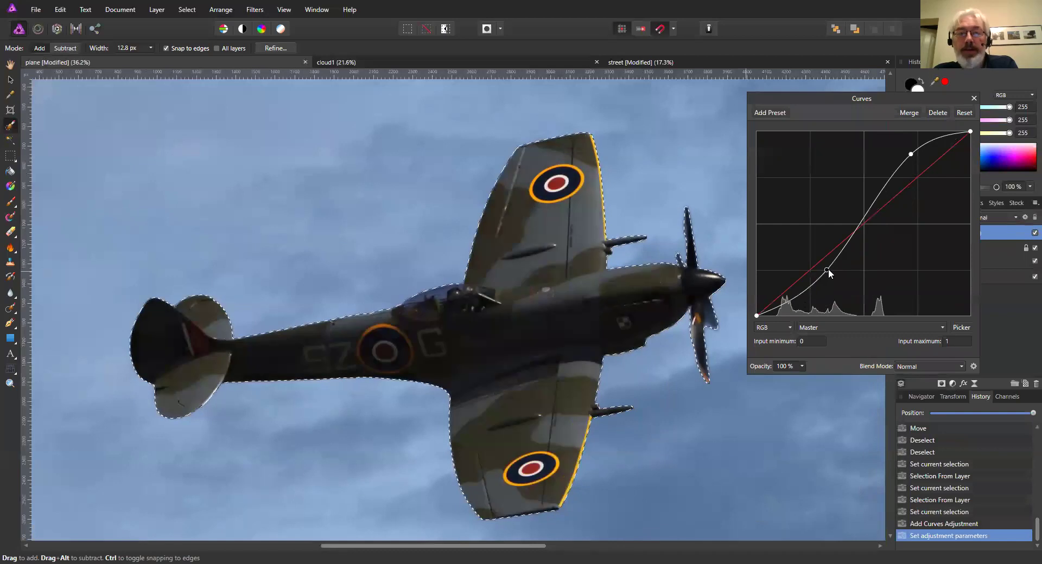
left_click_drag(806, 106, 706, 136)
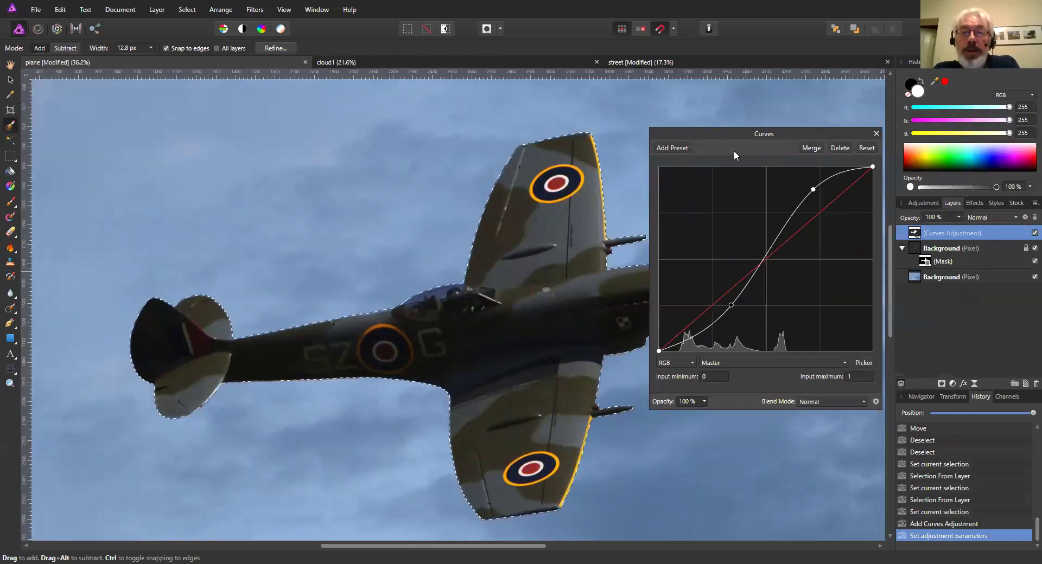
left_click_drag(734, 151, 744, 142)
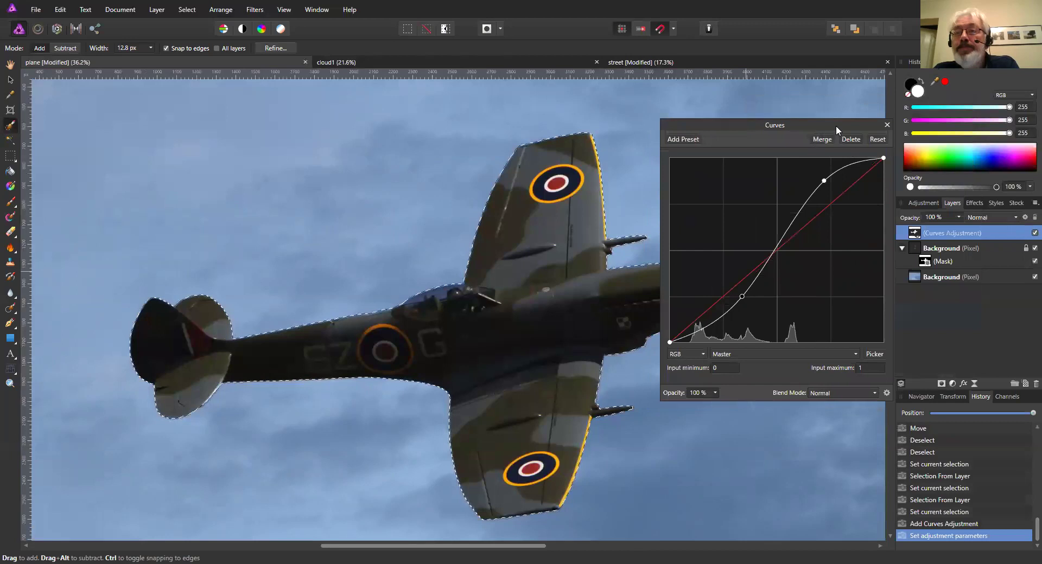
left_click_drag(836, 125, 855, 121)
left_click_drag(762, 293, 754, 300)
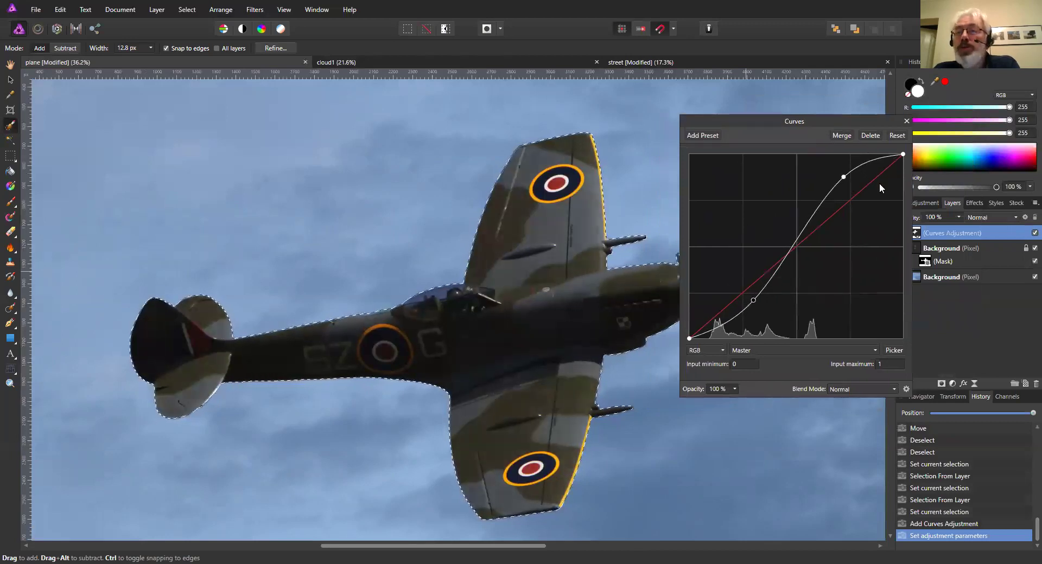
left_click(905, 121)
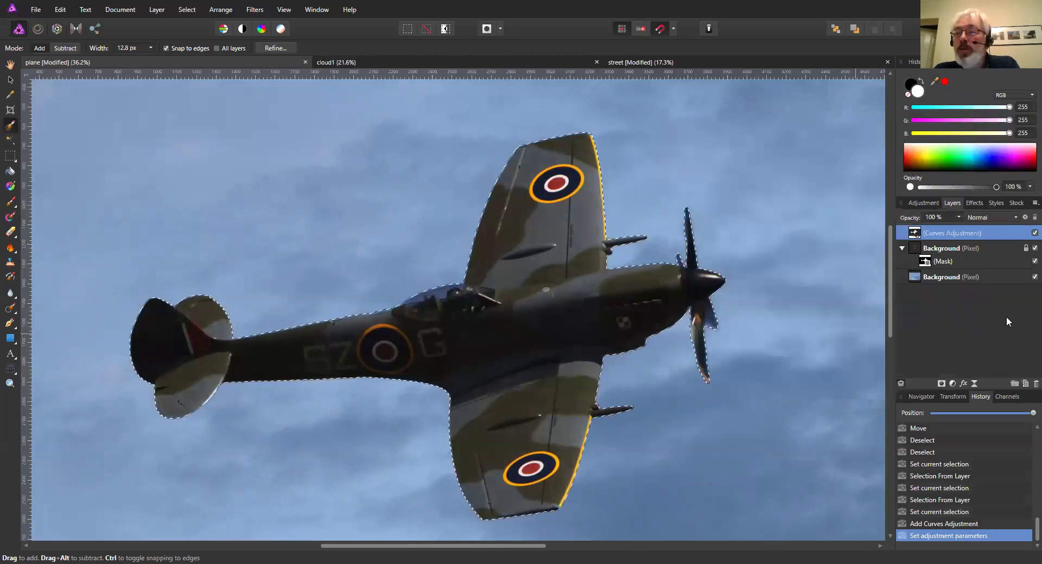
Clear the current pixel selection and reload the plane's outline as a selection from its mask
left_click(925, 263)
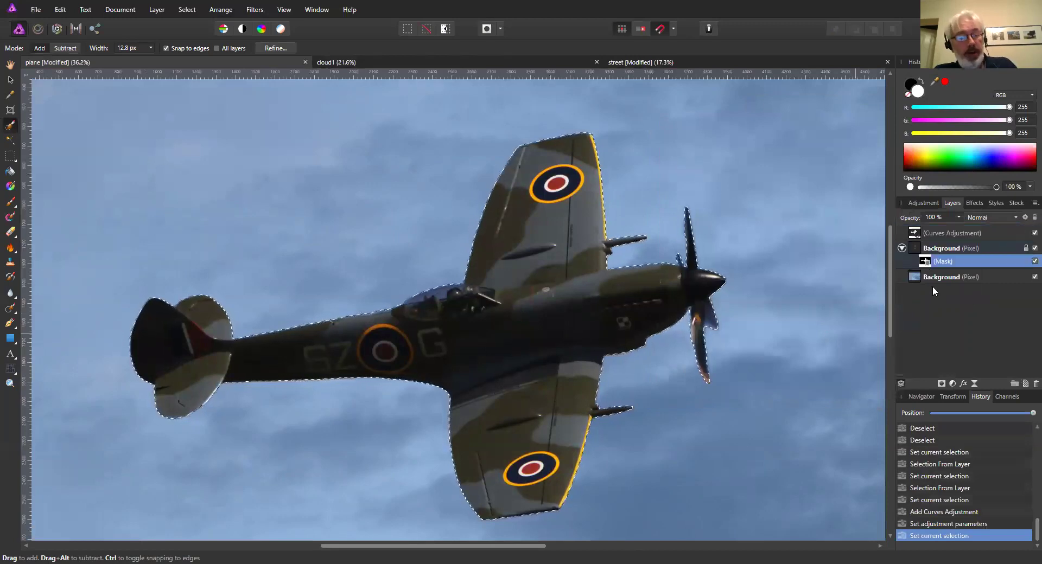
left_click(426, 30)
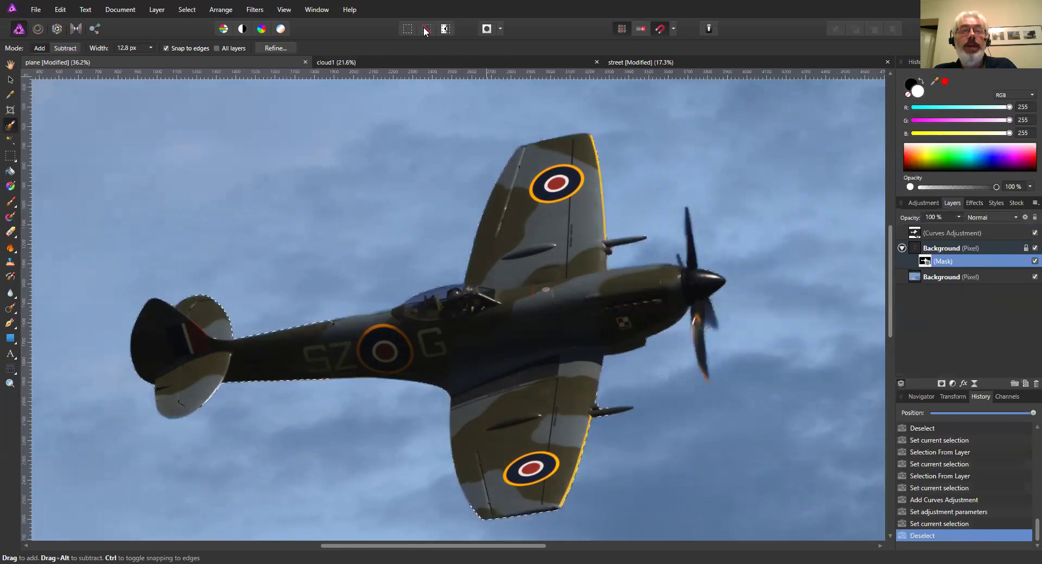
left_click(927, 263)
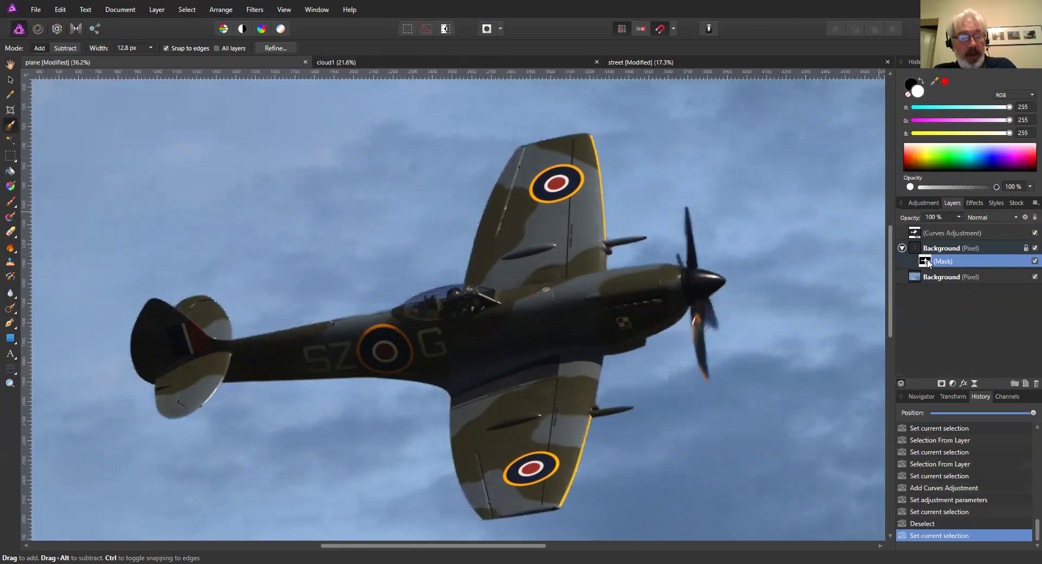
left_click(927, 262, "ctrl")
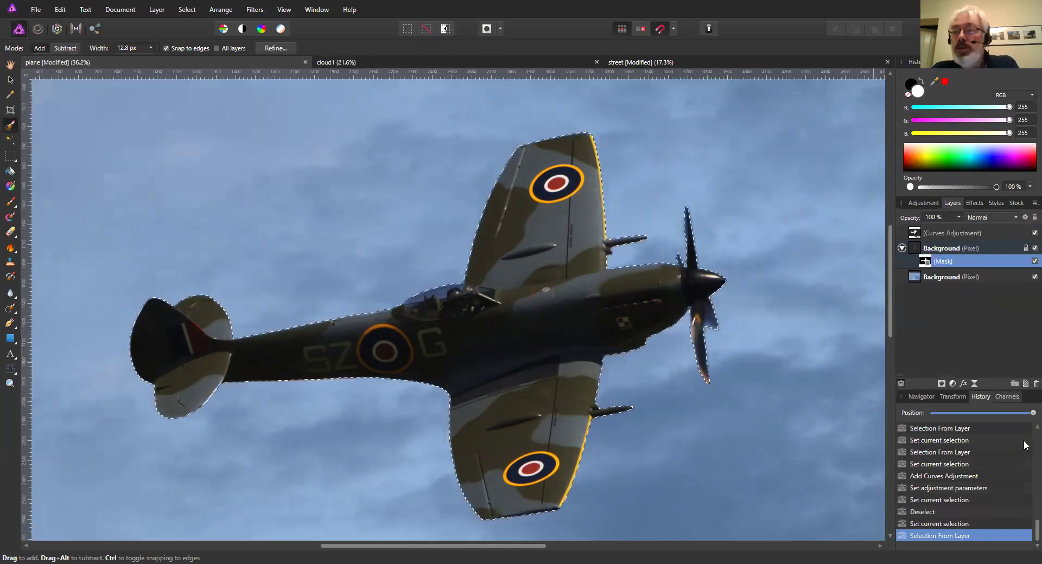
Add an HSL adjustment limited to the plane with a saturation shift of 29%, and clear the pixel selection
left_click(953, 383)
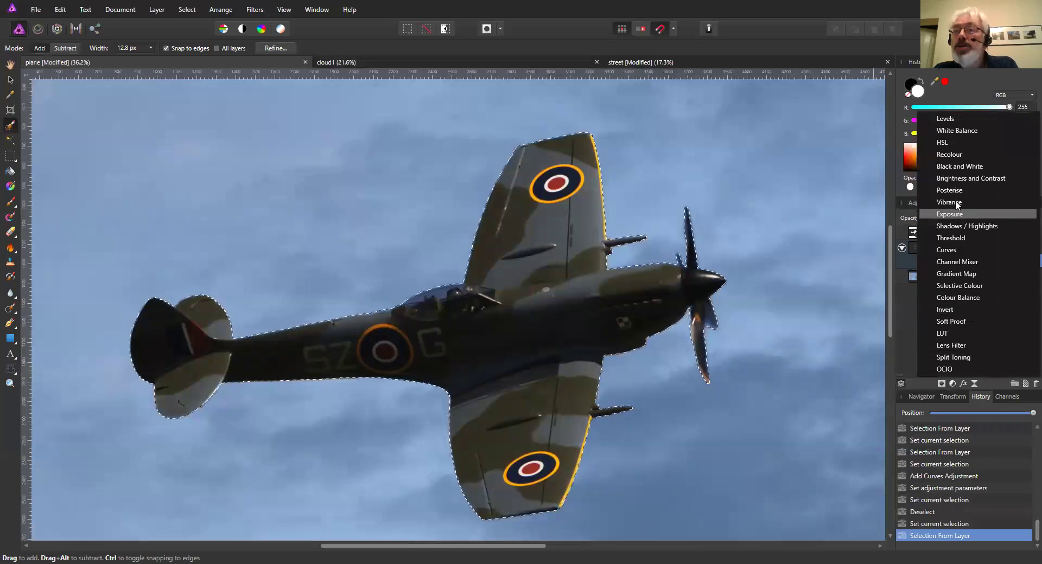
left_click(947, 142)
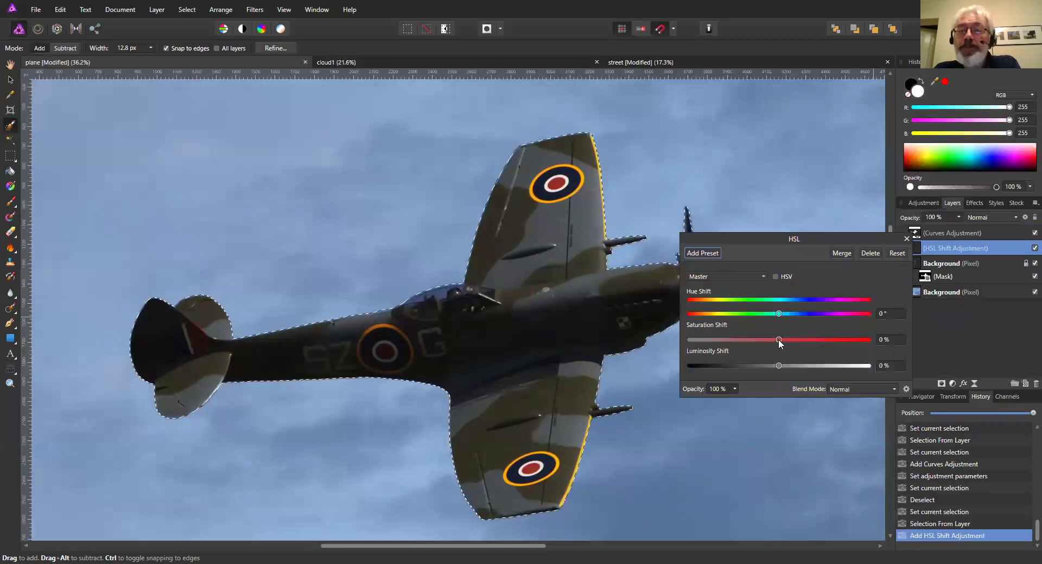
left_click_drag(783, 339, 814, 341)
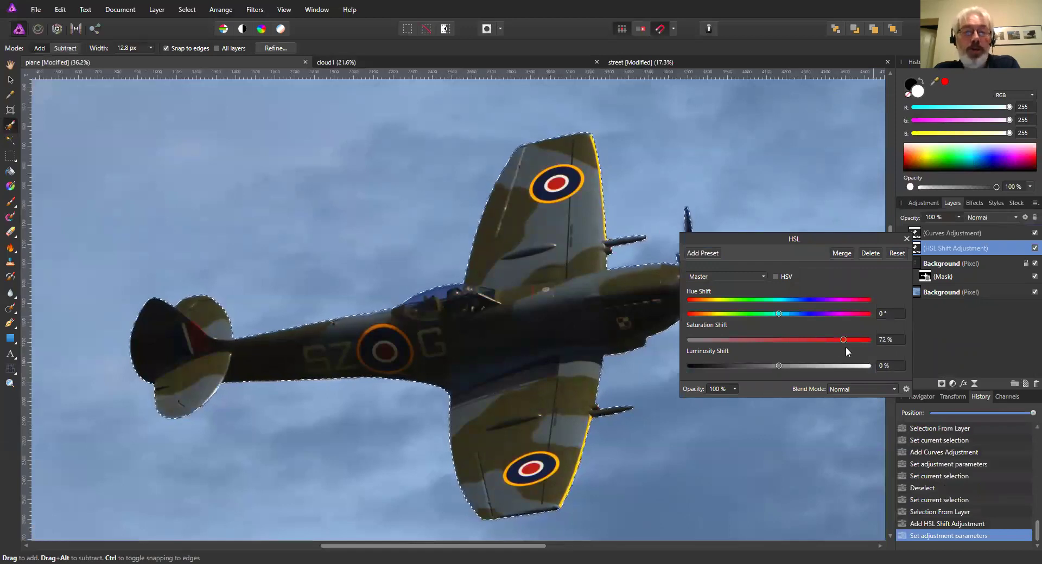
left_click(834, 347)
left_click_drag(835, 350, 804, 340)
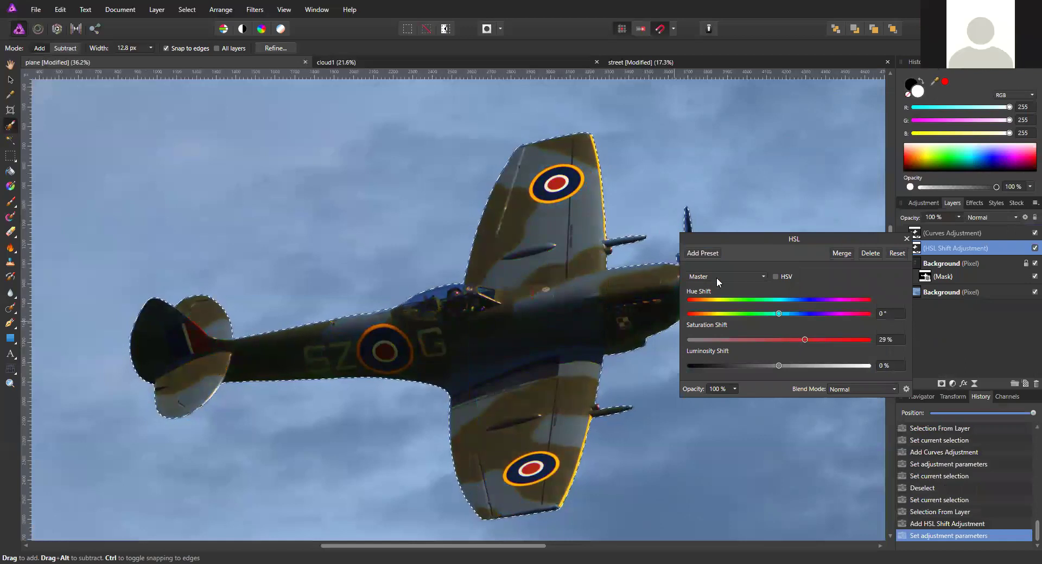
left_click_drag(904, 241, 889, 163)
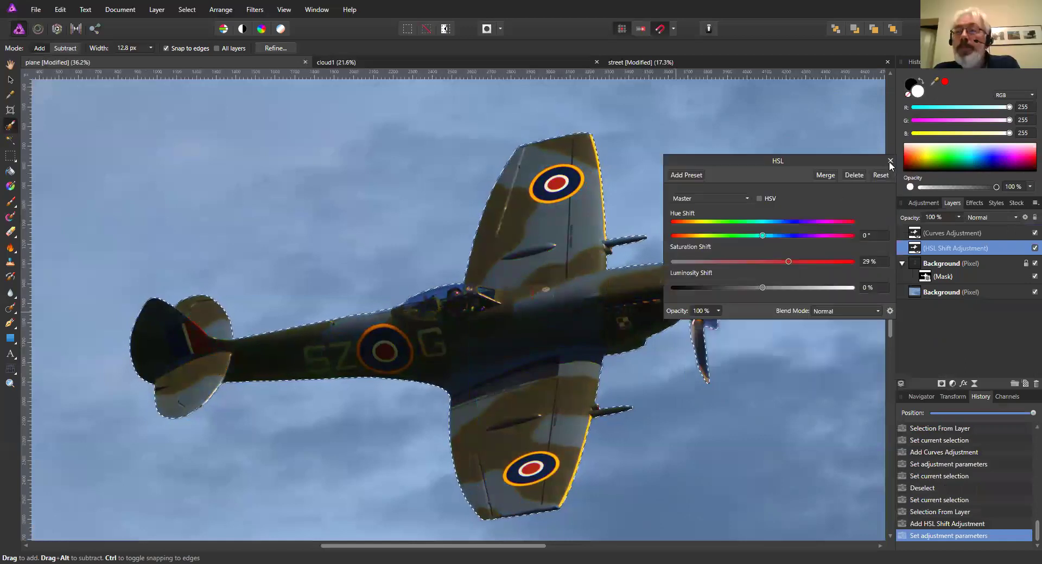
key("Escape")
scroll(509, 329, "down", 3)
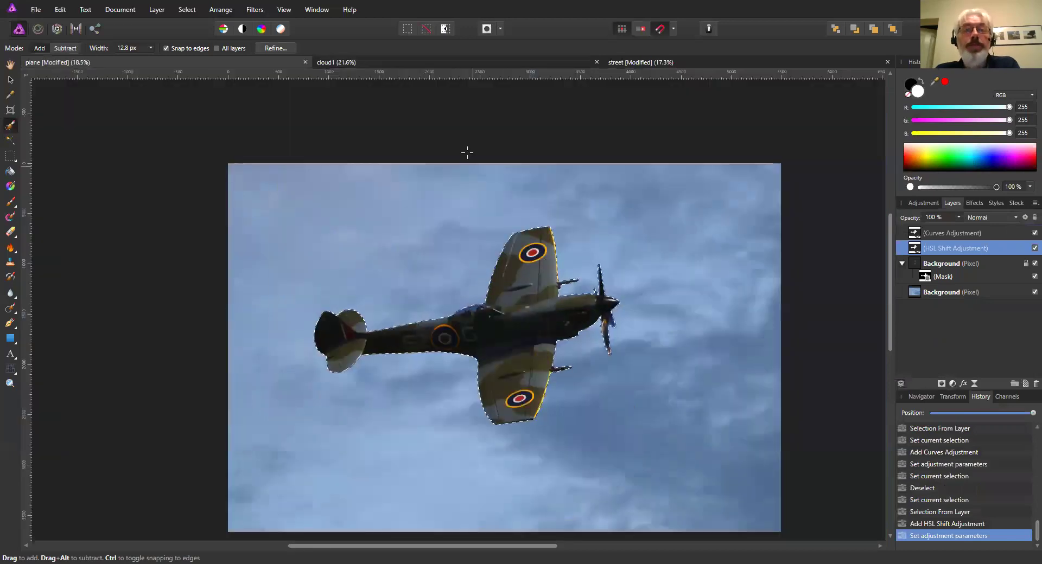
left_click(426, 28)
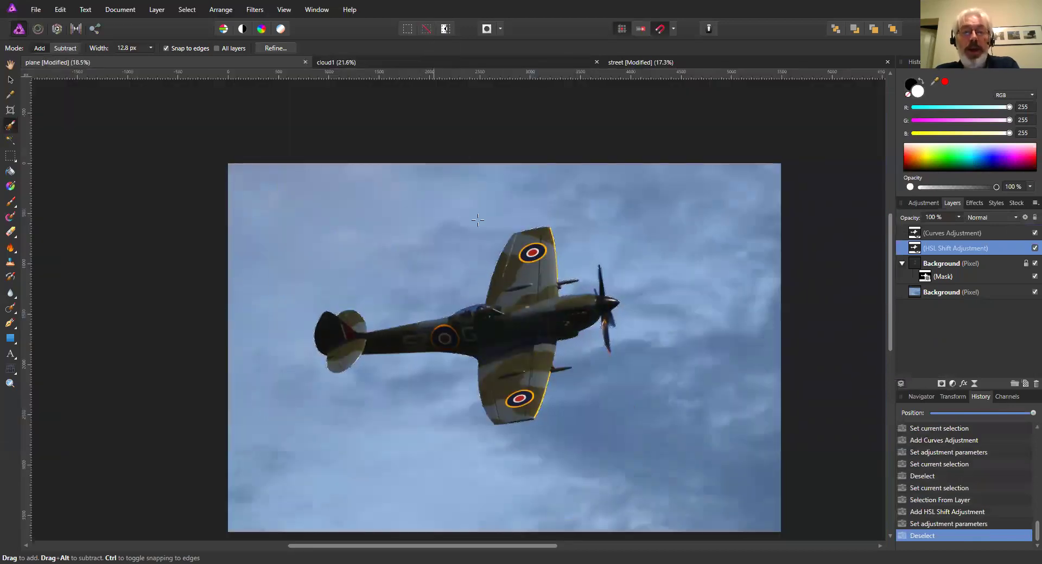
Reopen the plane's Curves adjustment and refine its Master S-curve to brighten the highlights
scroll(446, 264, "down", 1)
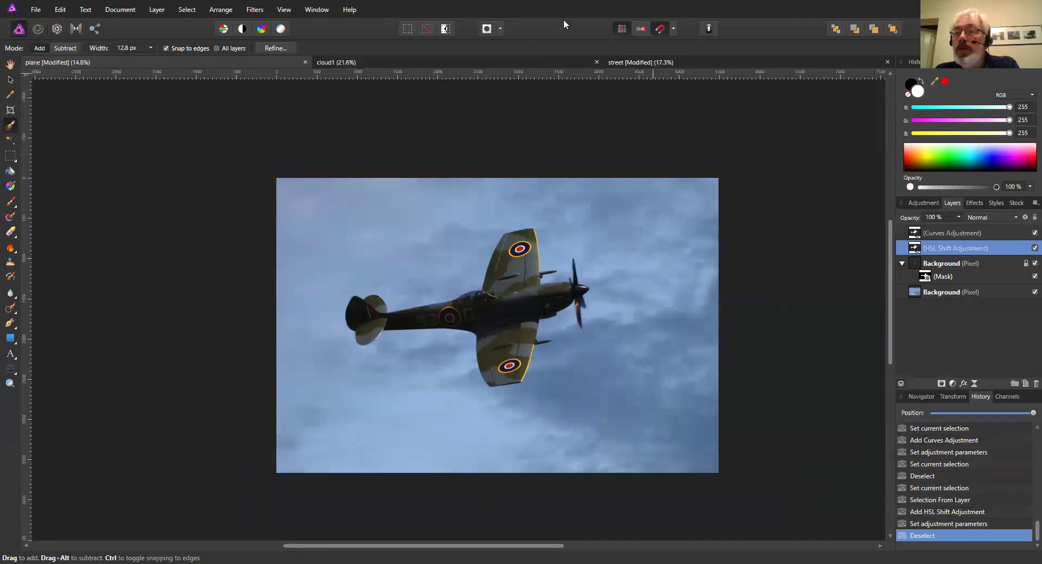
double_click(929, 235)
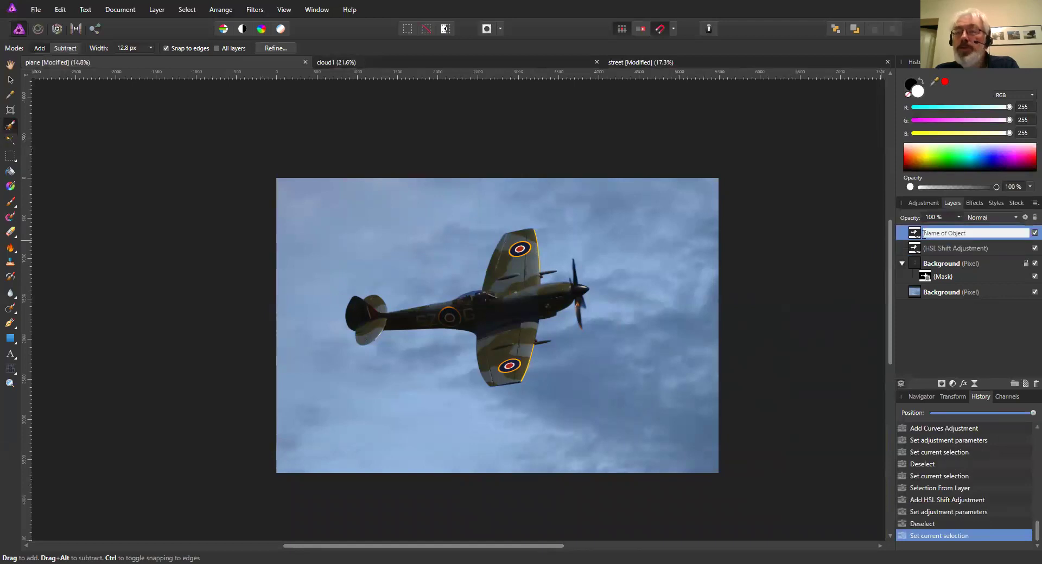
key("Escape")
double_click(916, 234)
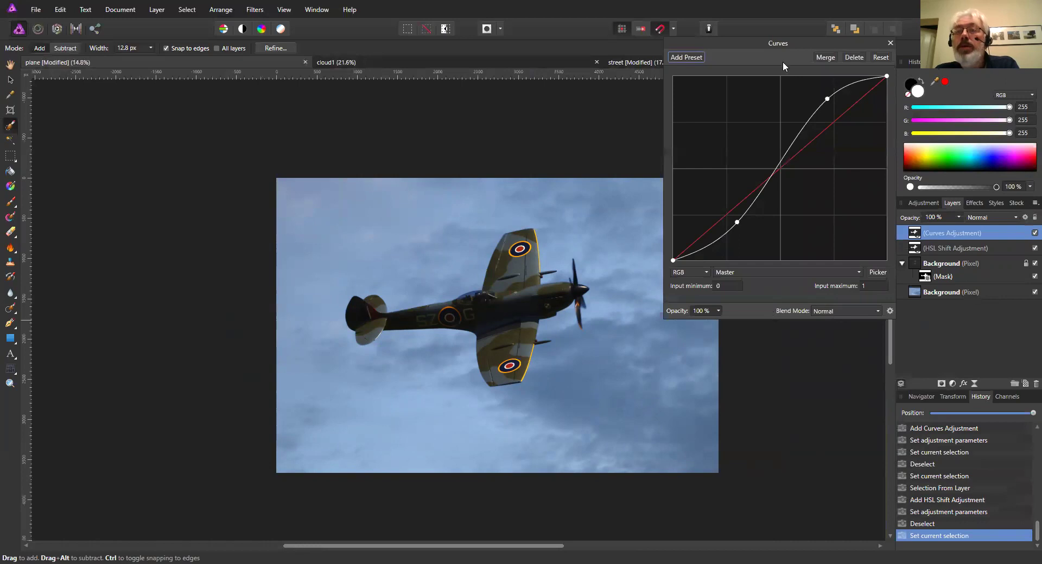
left_click(890, 42)
Scrub back through the edit history and return to the latest state to compare the plane, and inspect its details up close
scroll(477, 283, "up", 1)
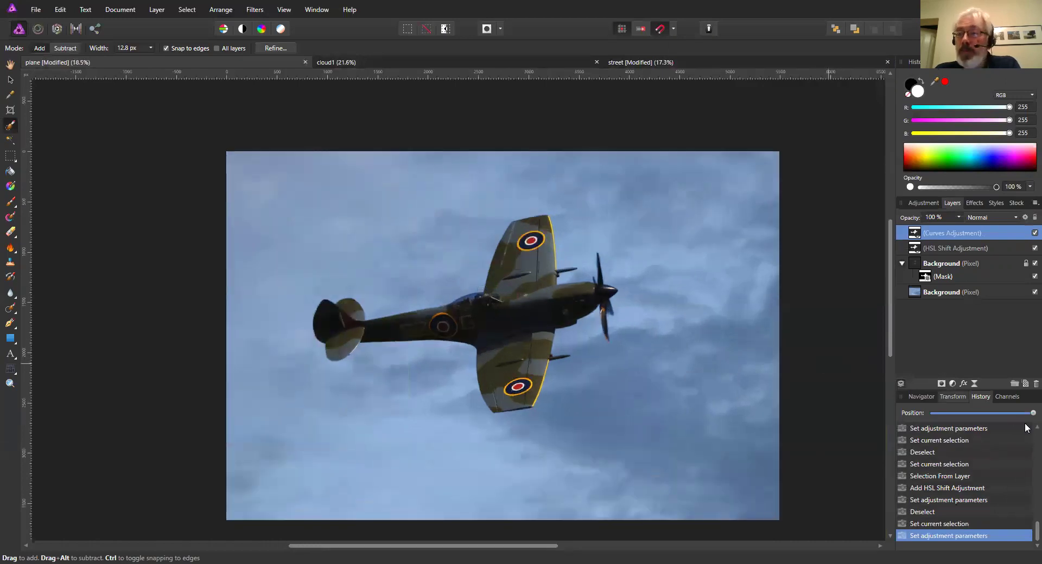
mouse_move(1027, 417)
left_mouse_down()
mouse_move(916, 422)
mouse_move(1032, 414)
left_mouse_up()
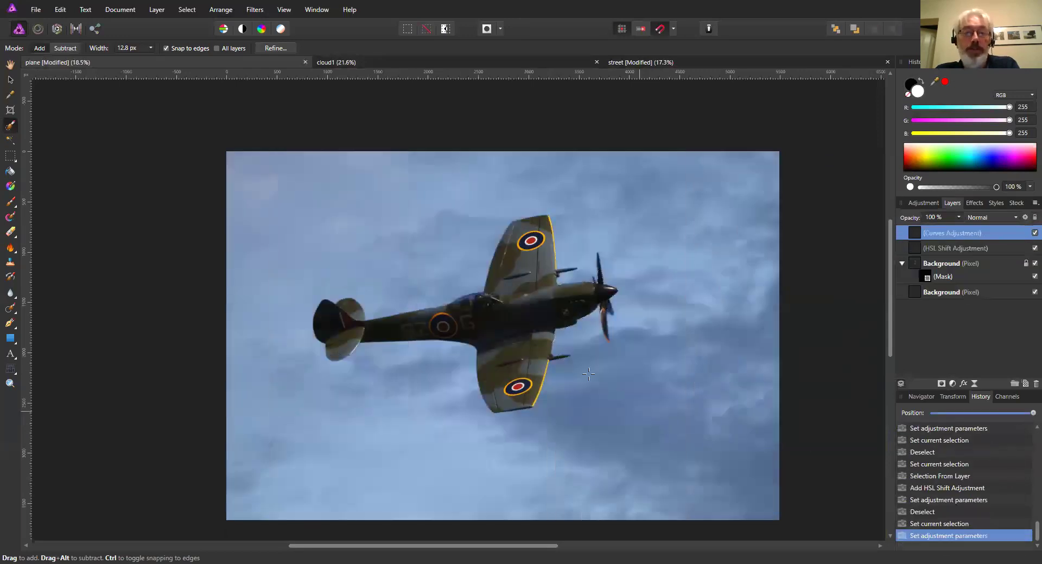
scroll(496, 329, "down", 1)
scroll(495, 329, "up", 4)
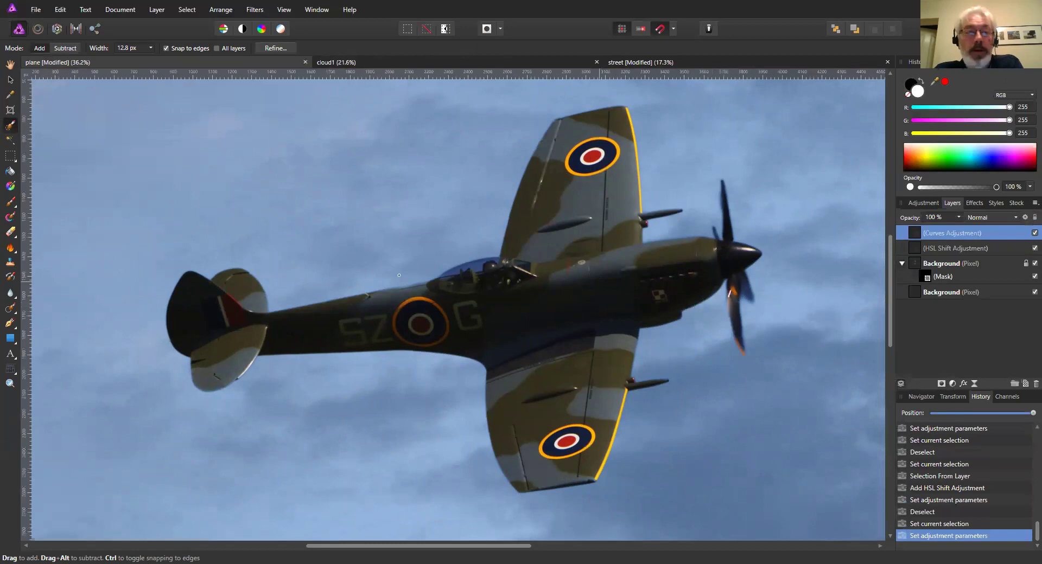
scroll(163, 214, "down", 3)
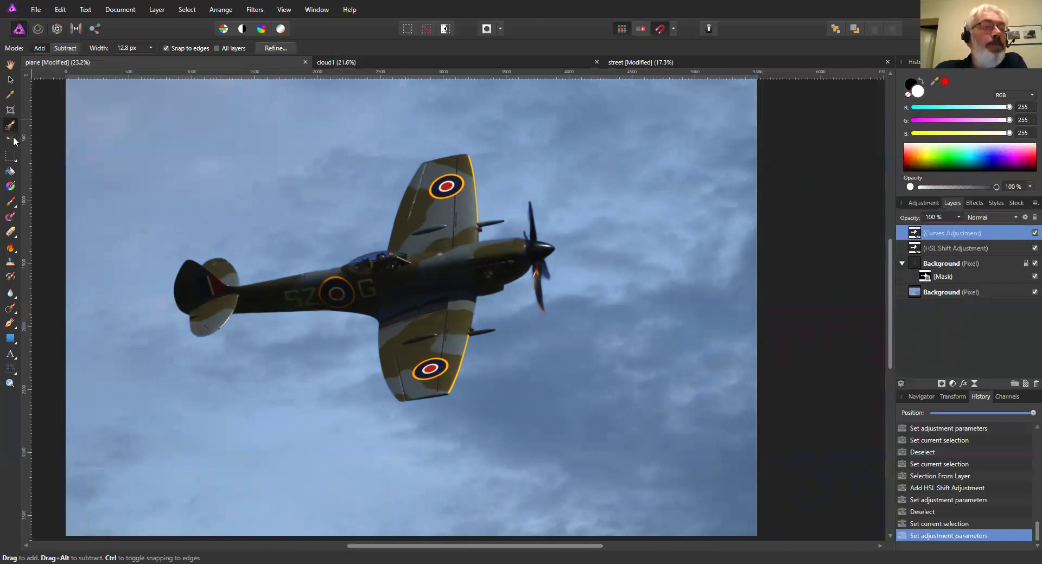
Try selecting the plane with the Flood Select tool at 6% tolerance, and clear the selection
left_click(11, 140)
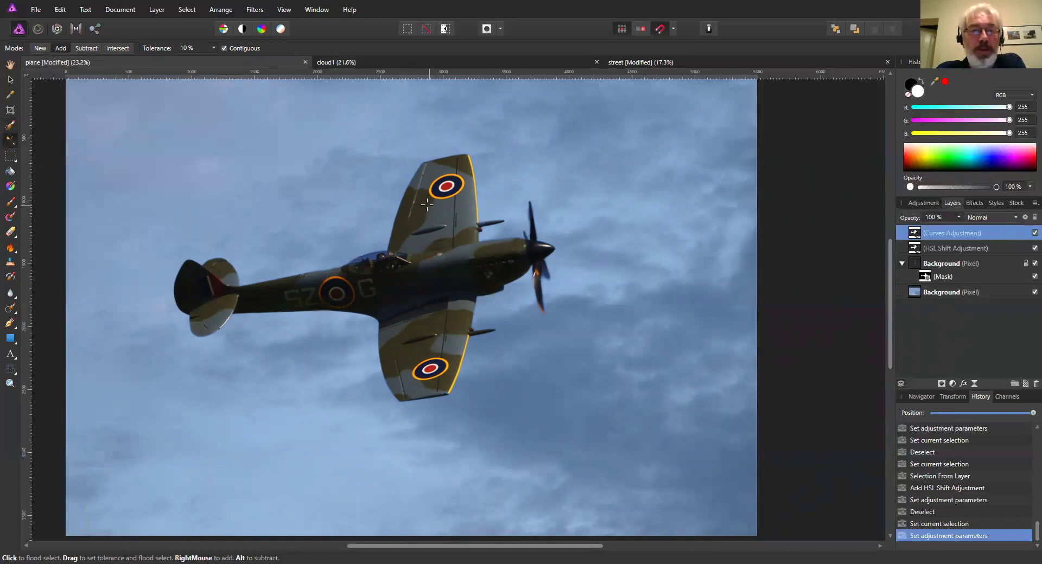
left_click_drag(427, 204, 457, 215)
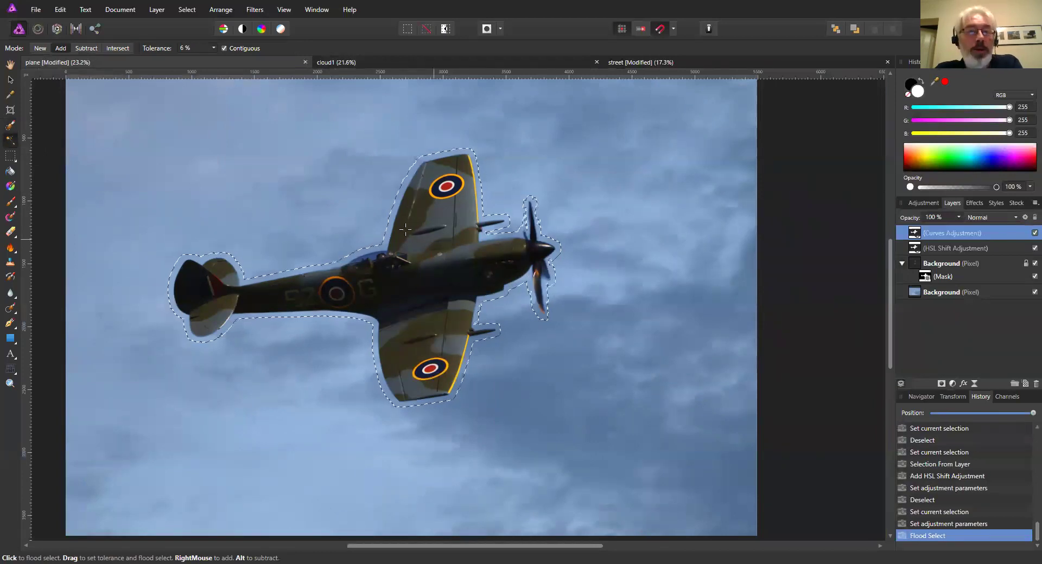
key("ctrl+d")
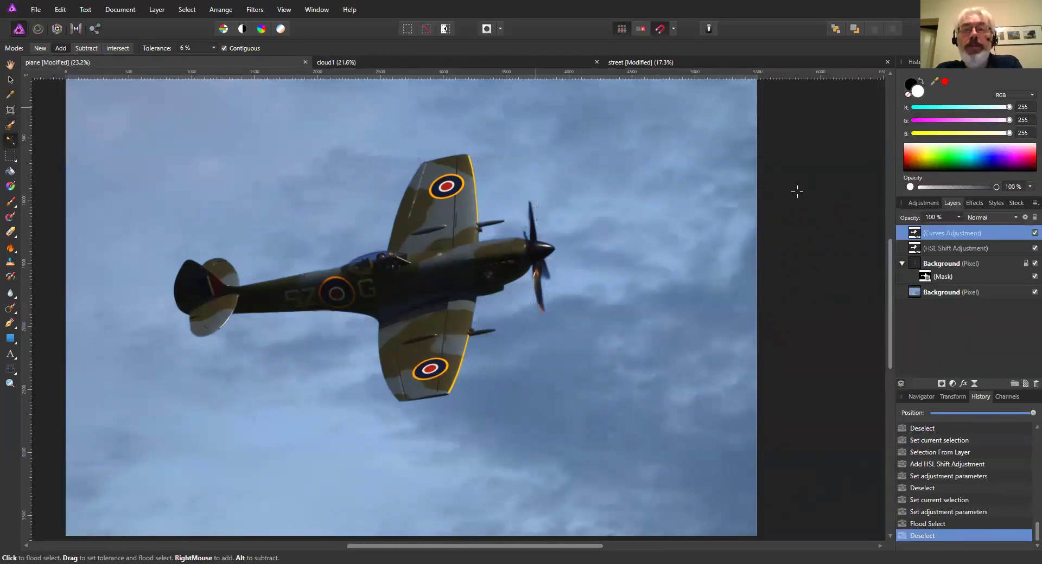
Flood-select the plane on the masked Background layer, adding to the selection and raising the tolerance to 16%
left_click(945, 265)
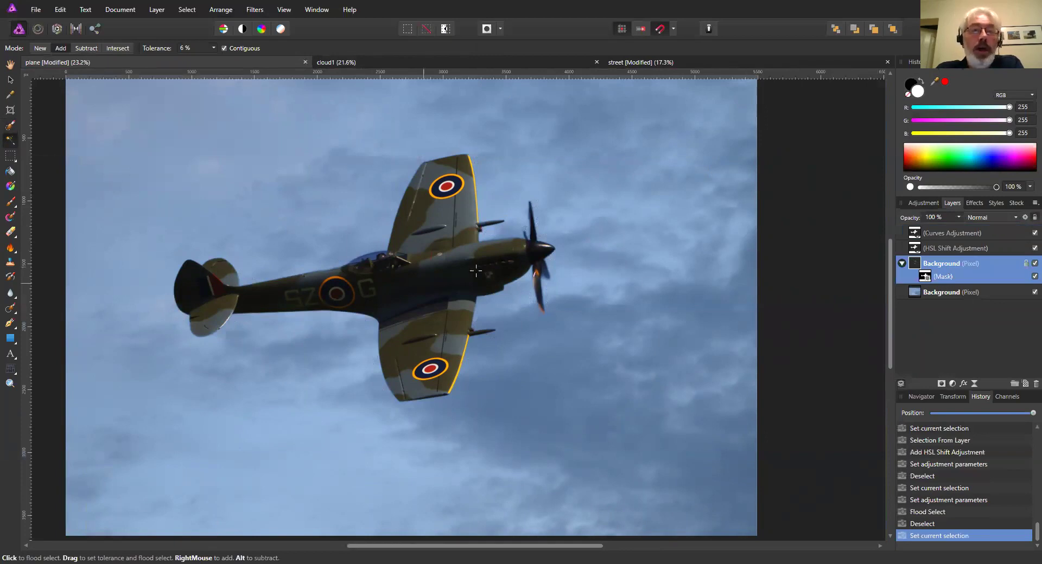
left_click(434, 232)
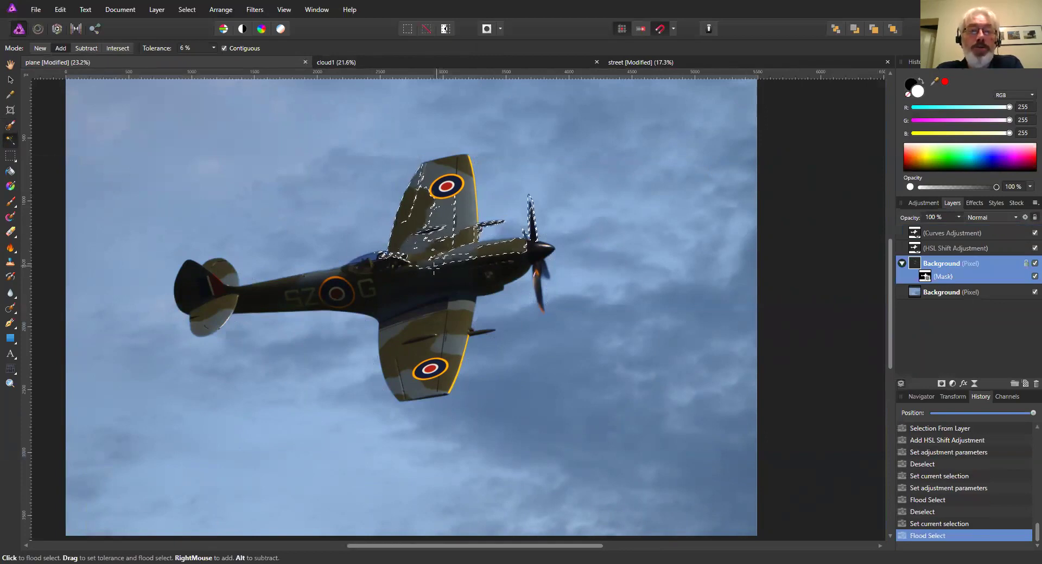
left_click_drag(427, 274, 424, 369)
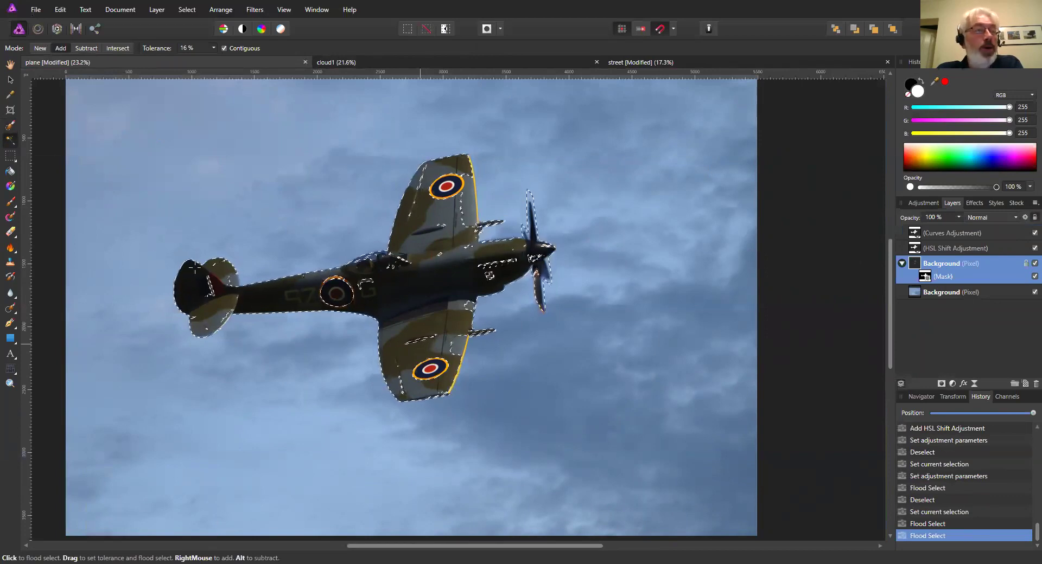
key("alt+Tab")
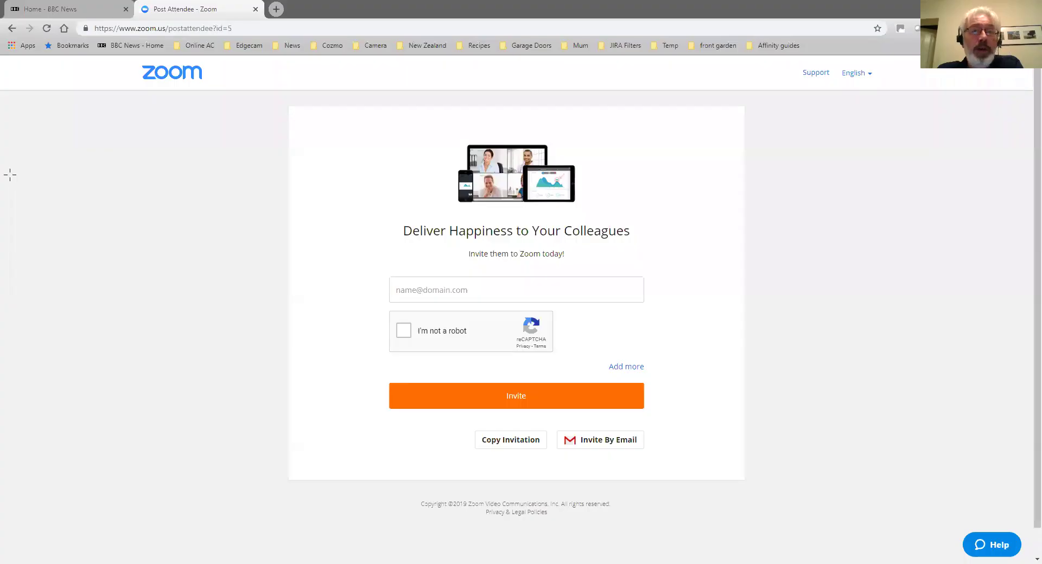
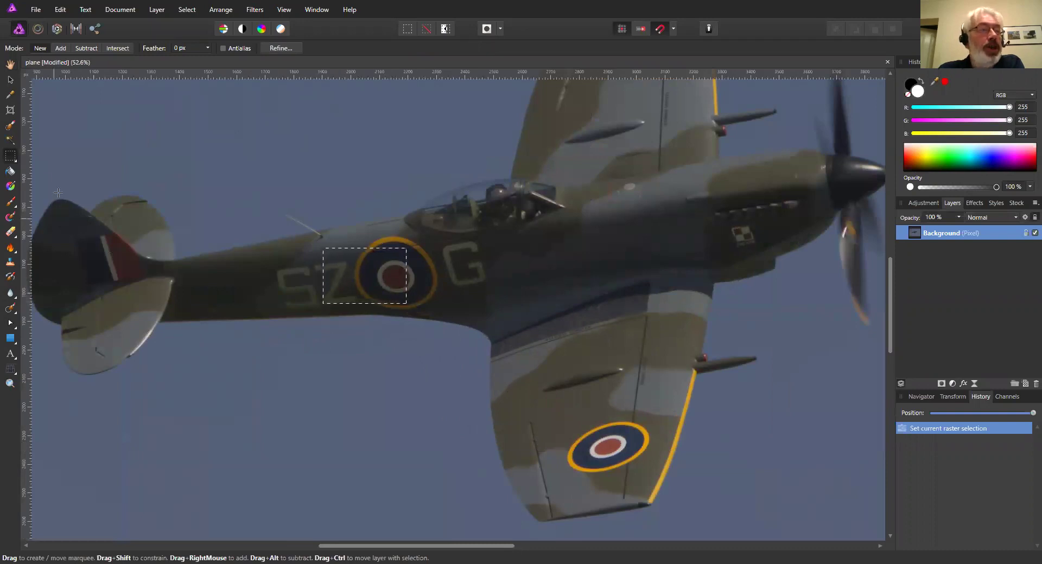
Move the rectangular marquee over the SZ letters on the fuselage and copy and paste that area as a new layer
left_click(15, 163)
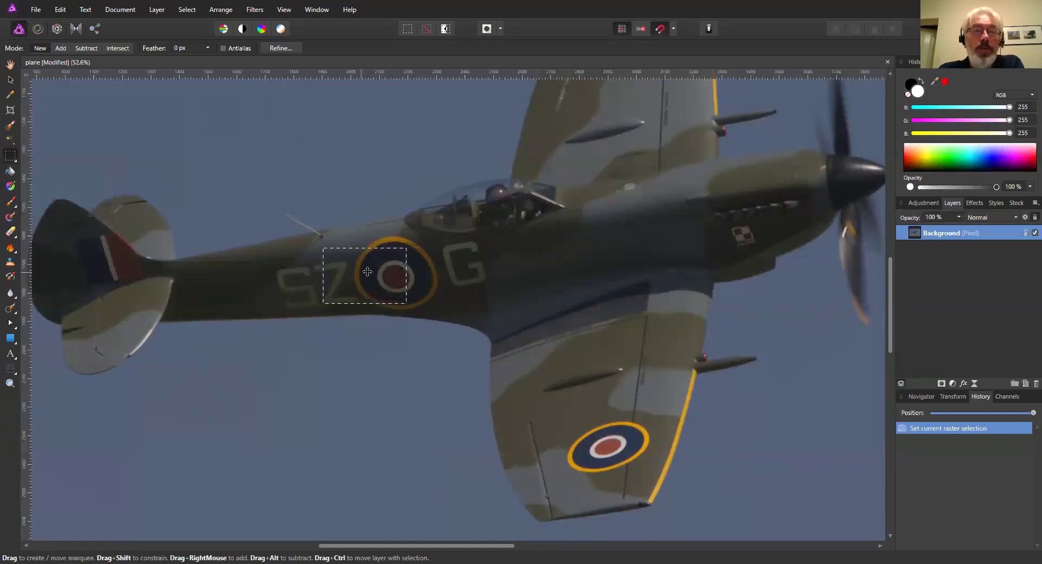
left_click_drag(336, 294, 306, 277)
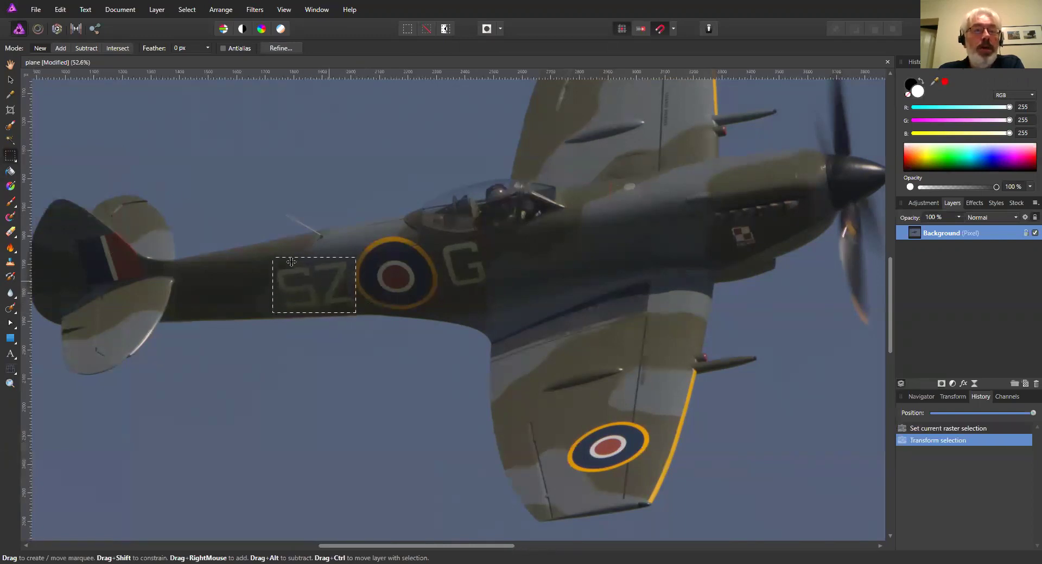
left_click(61, 10)
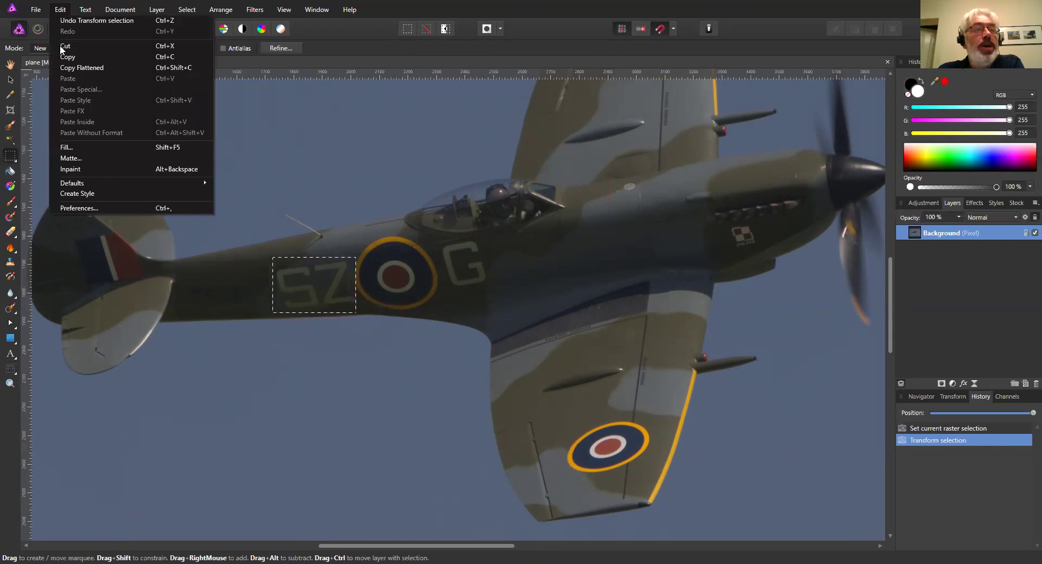
left_click(74, 57)
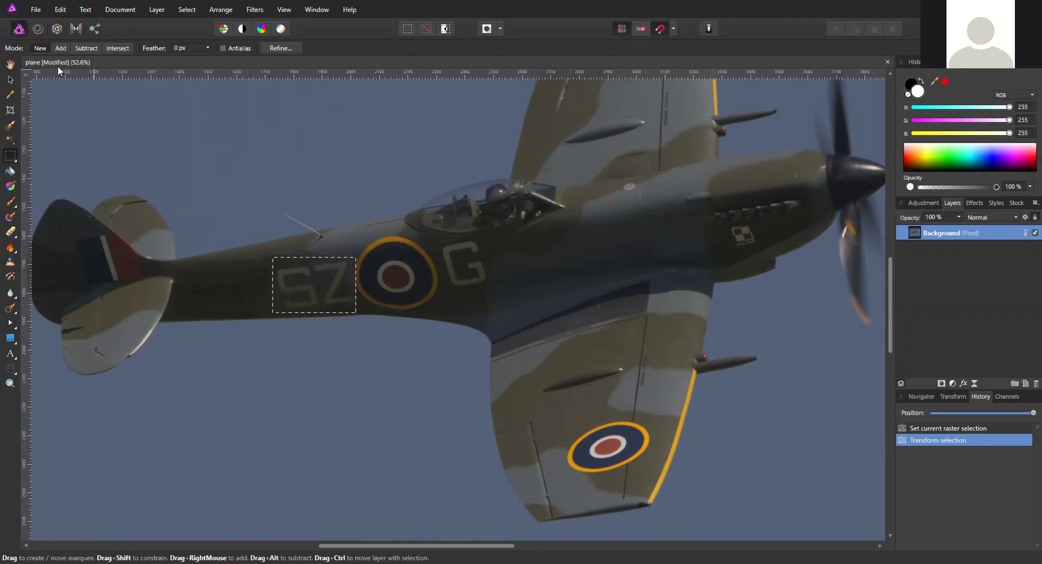
left_click(61, 11)
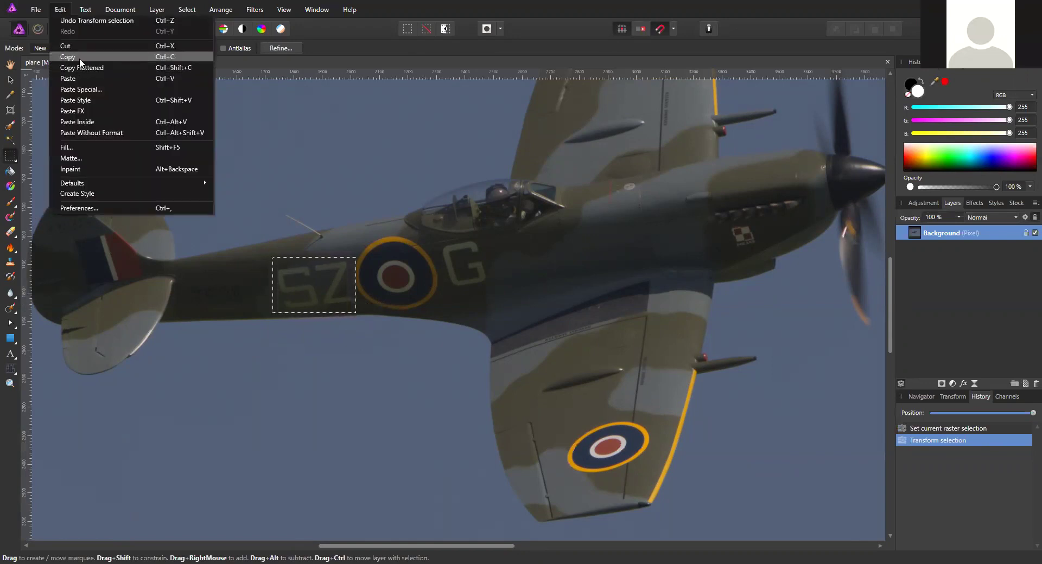
left_click(88, 78)
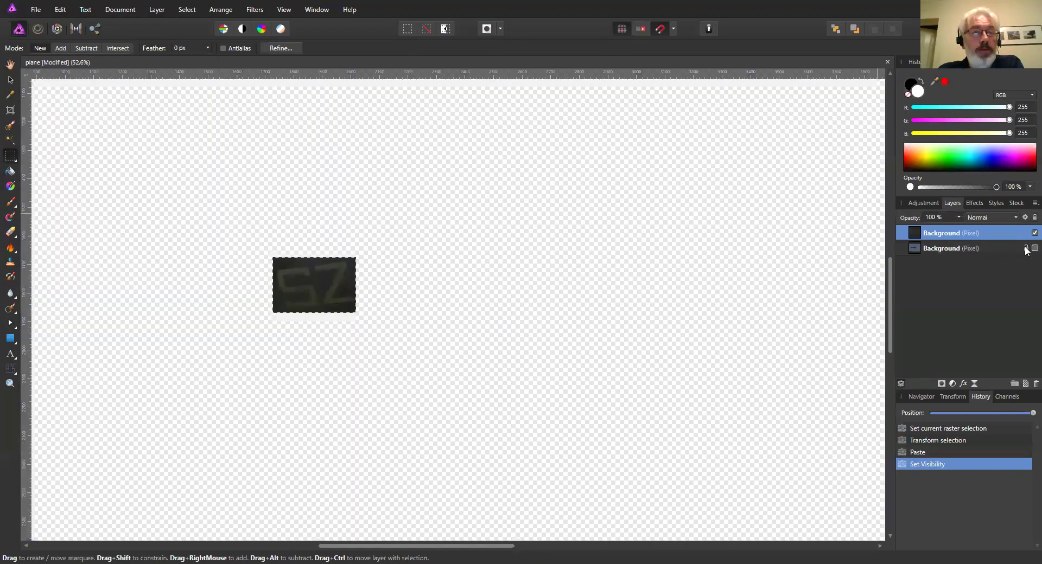
Hide and show the original plane layer to inspect the pasted SZ patch on its own
left_click(1034, 248)
left_click(1026, 249)
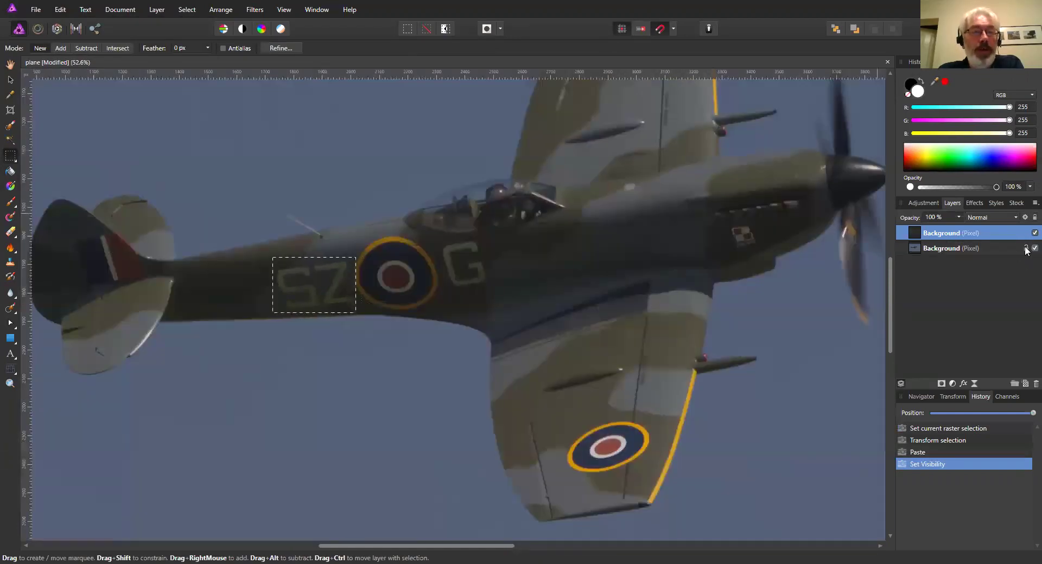
left_click(1026, 250)
left_click(1034, 248)
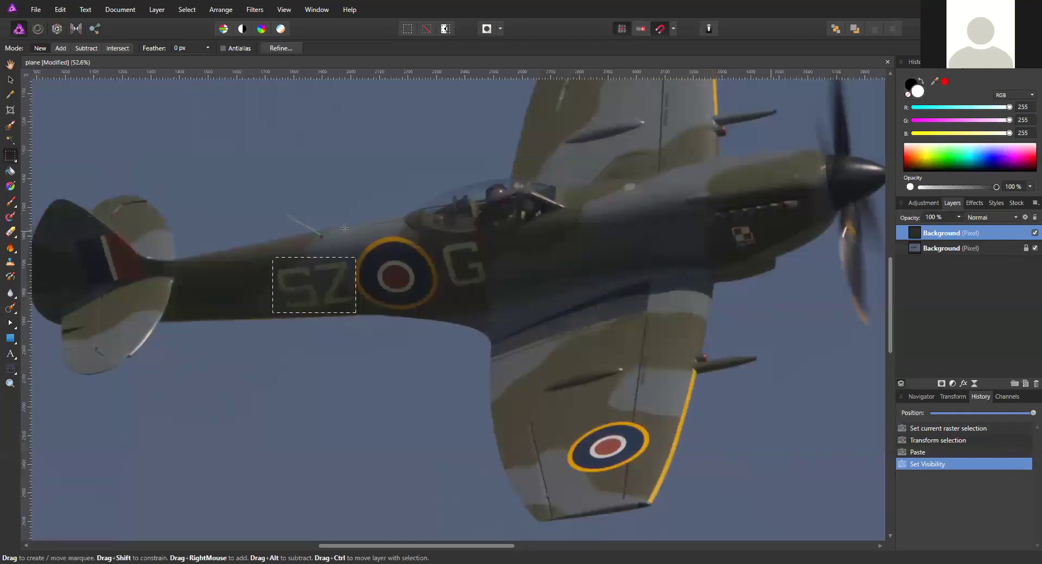
Move the pasted SZ patch towards the tail so its Z covers the original S and lines up with the original Z
left_click(11, 79)
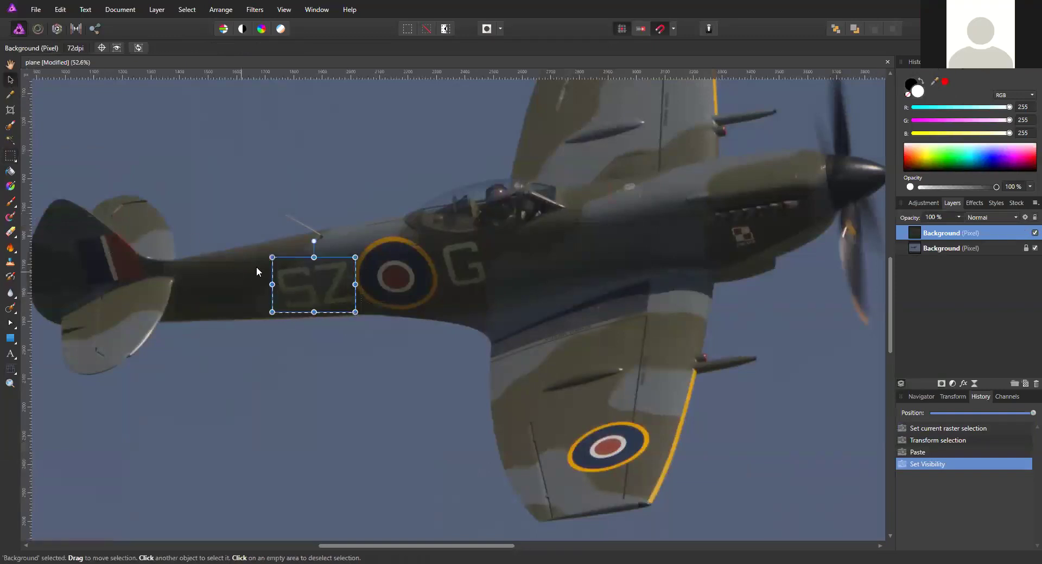
left_click_drag(282, 285, 231, 286)
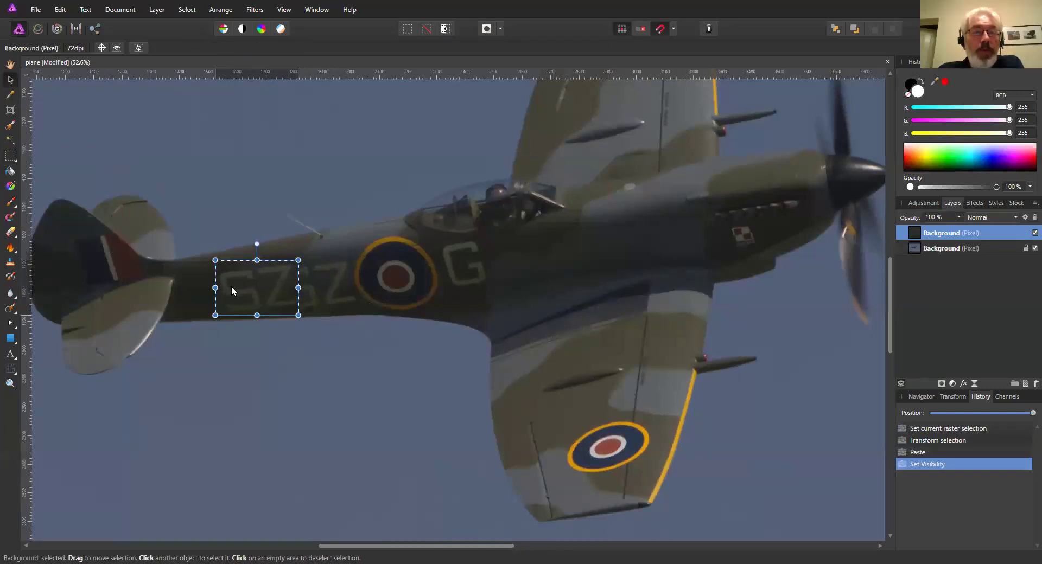
scroll(271, 289, "up", 3)
scroll(325, 271, "up", 2)
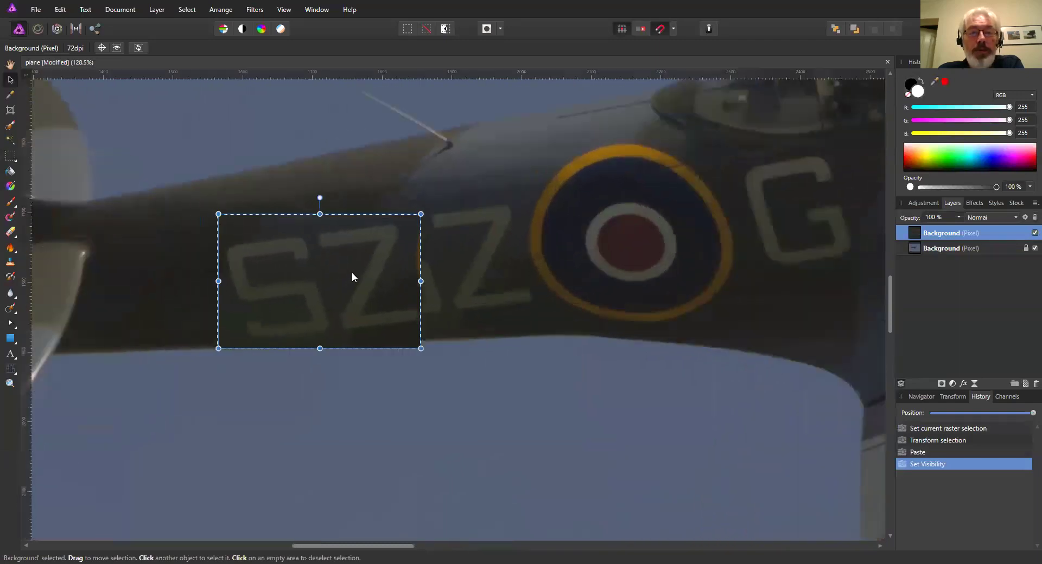
left_click_drag(356, 274, 361, 275)
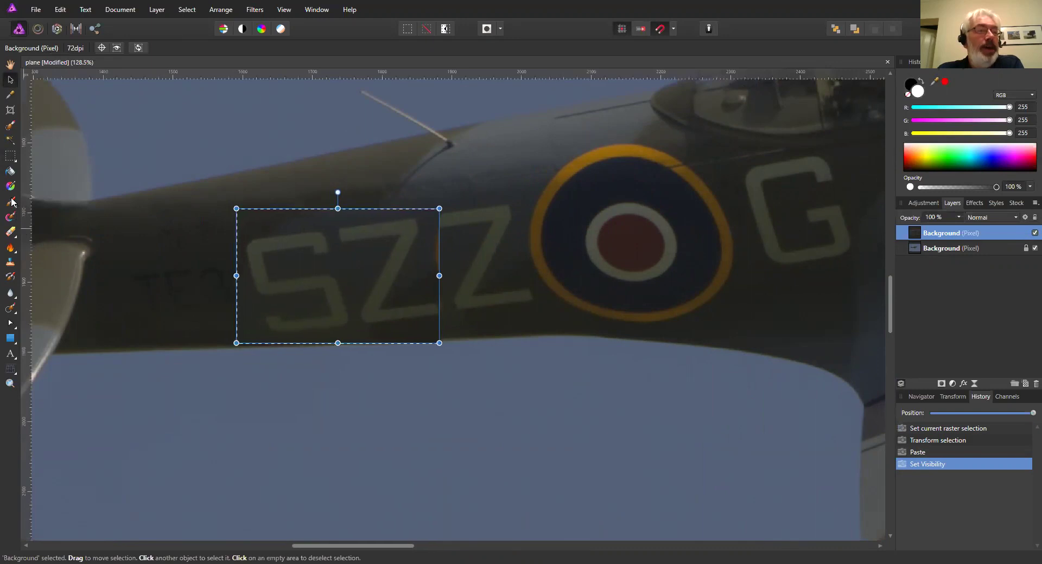
Erase the S from the pasted patch with the 178.2 px Erase Brush and clear the marquee selection
left_click(10, 232)
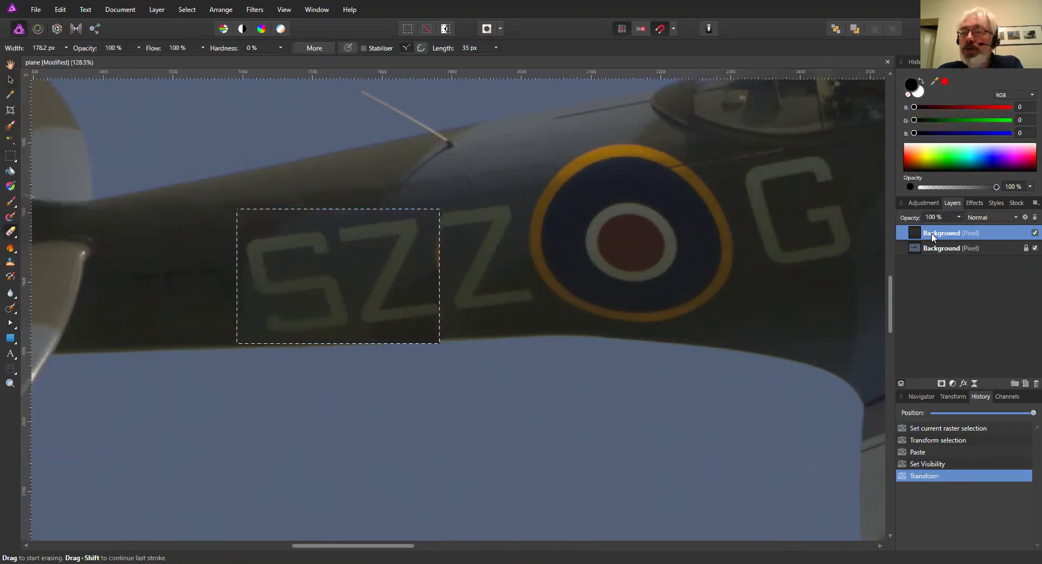
mouse_move(268, 244)
left_mouse_down()
mouse_move(250, 319)
mouse_move(264, 242)
mouse_move(266, 317)
mouse_move(279, 240)
mouse_move(286, 327)
mouse_move(292, 232)
mouse_move(308, 323)
mouse_move(305, 251)
mouse_move(318, 329)
mouse_move(319, 293)
mouse_move(327, 324)
mouse_move(302, 257)
mouse_move(297, 269)
mouse_move(311, 279)
mouse_move(338, 272)
mouse_move(285, 291)
mouse_move(336, 308)
mouse_move(334, 276)
mouse_move(257, 294)
mouse_move(269, 300)
mouse_move(333, 293)
mouse_move(193, 289)
mouse_move(31, 256)
mouse_move(32, 223)
mouse_move(515, 277)
mouse_move(681, 394)
mouse_move(877, 433)
left_mouse_up()
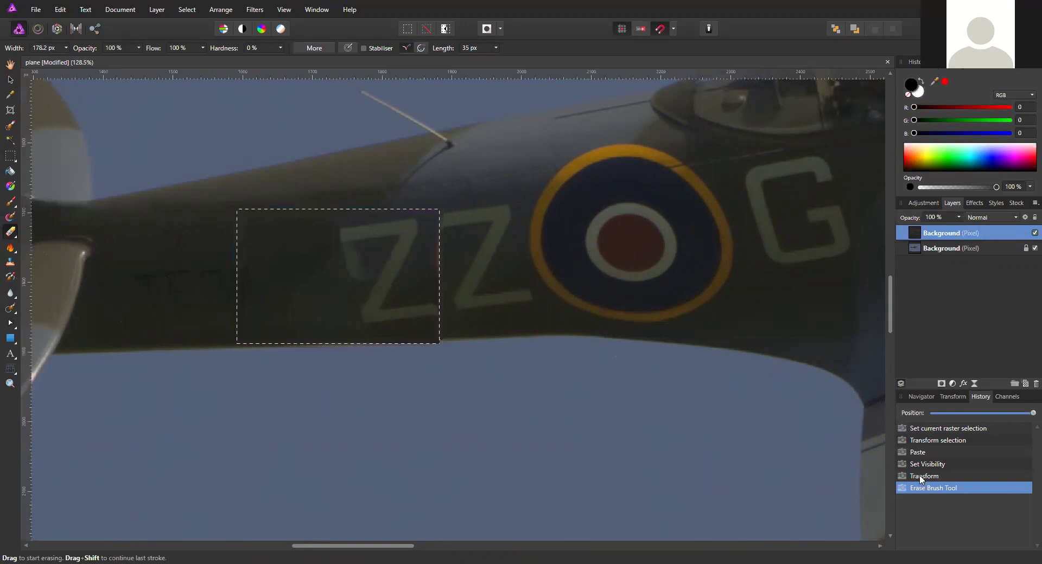
left_click(922, 477)
left_click_drag(285, 260, 296, 313)
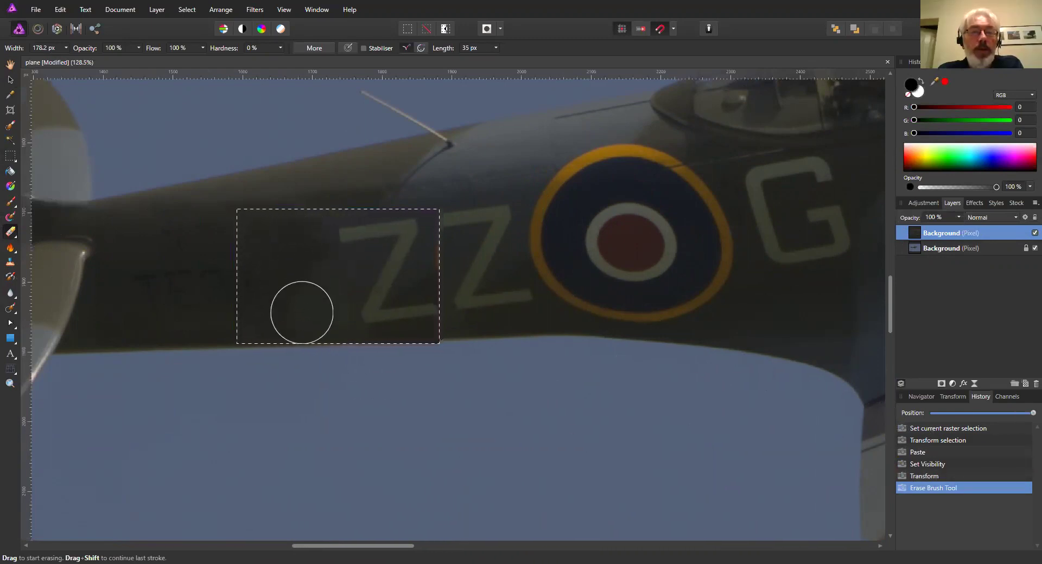
scroll(354, 300, "down", 6)
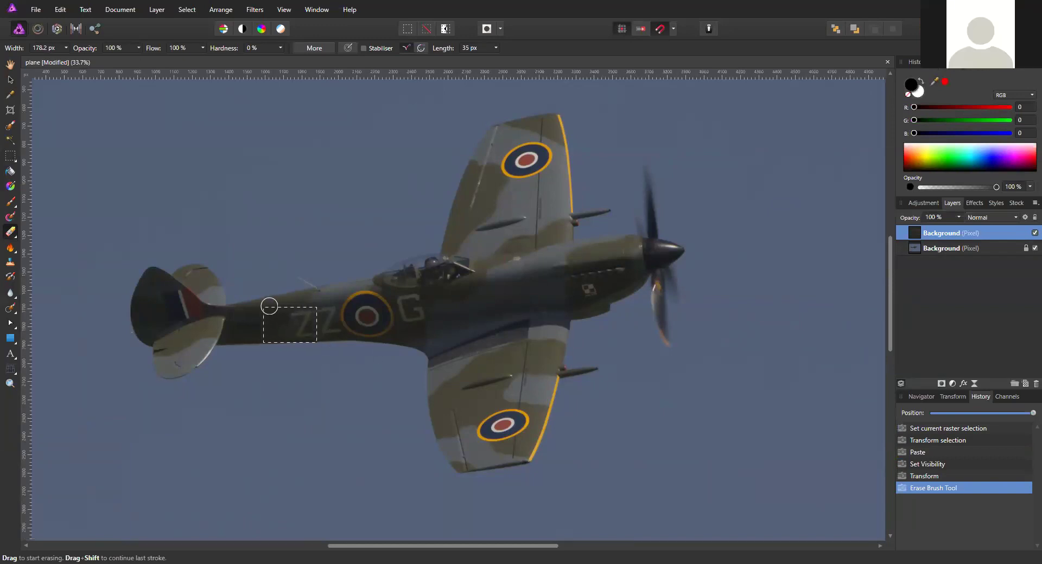
scroll(283, 276, "up", 1)
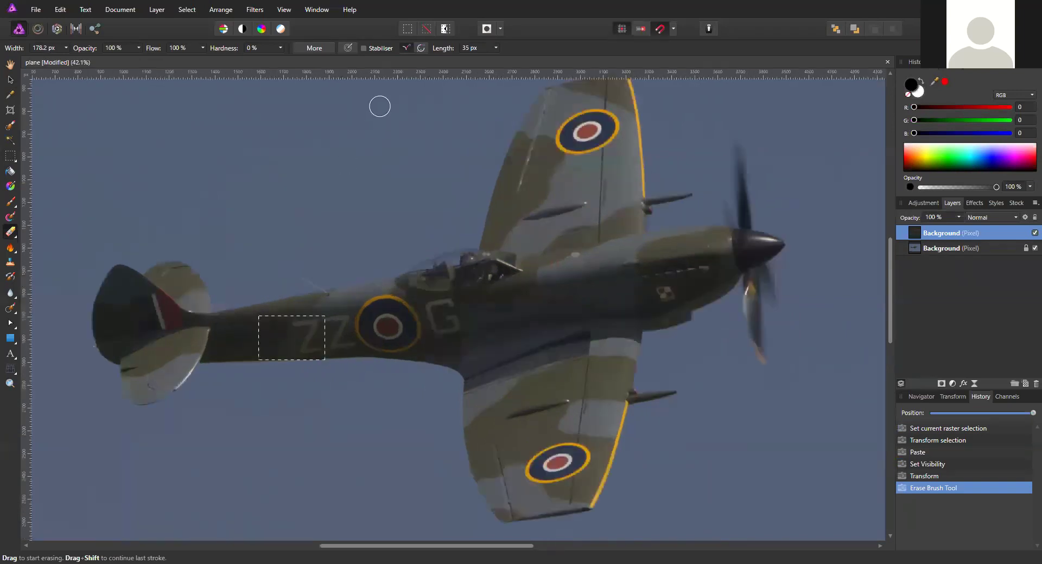
left_click(426, 29)
scroll(296, 222, "down", 2)
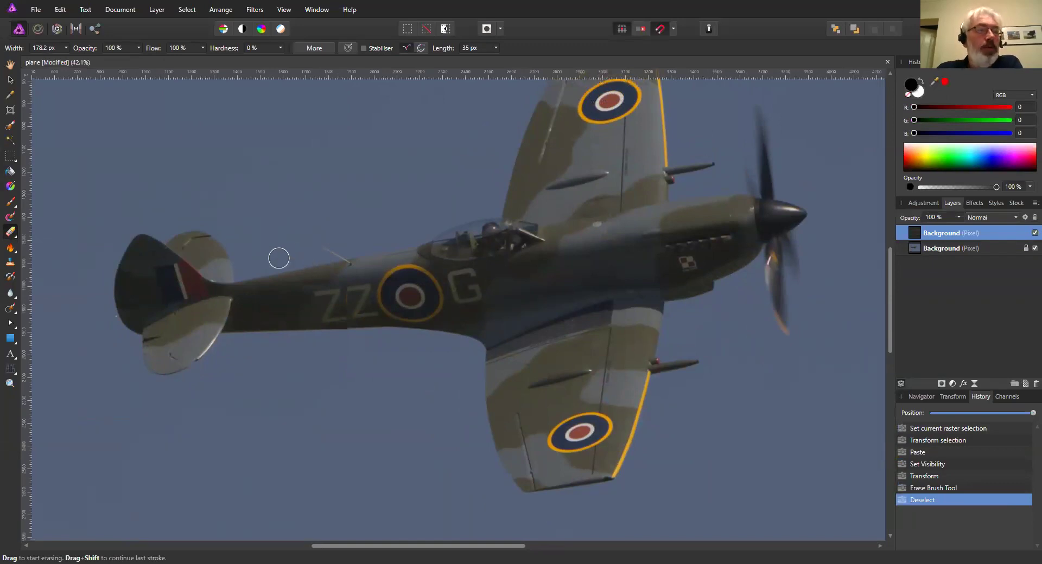
Draw a freehand selection along the lower wing's leading edge, starting where it meets the fuselage
left_click(15, 160)
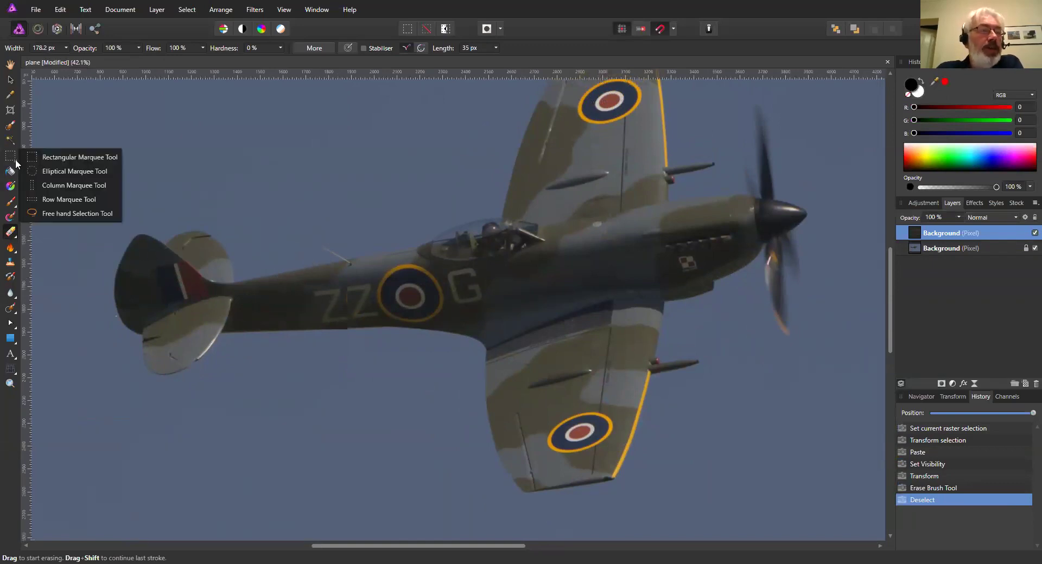
left_click(54, 213)
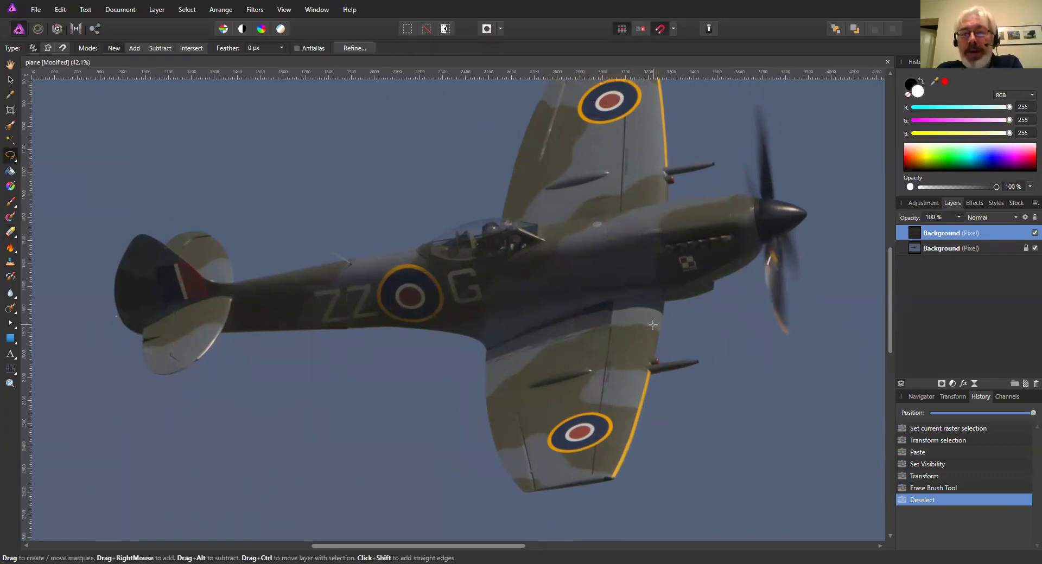
scroll(670, 323, "up", 5)
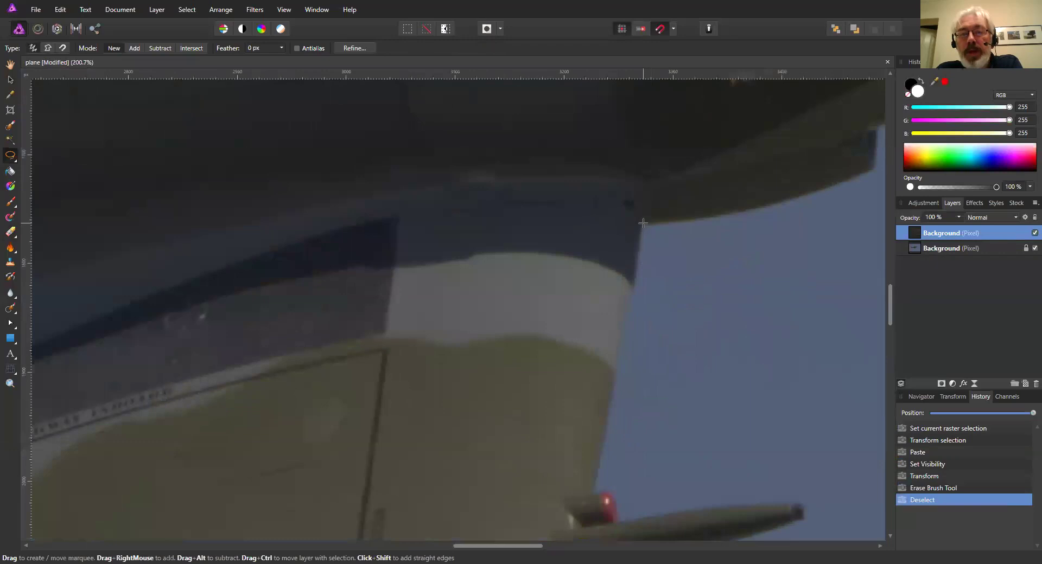
left_click_drag(643, 223, 639, 276)
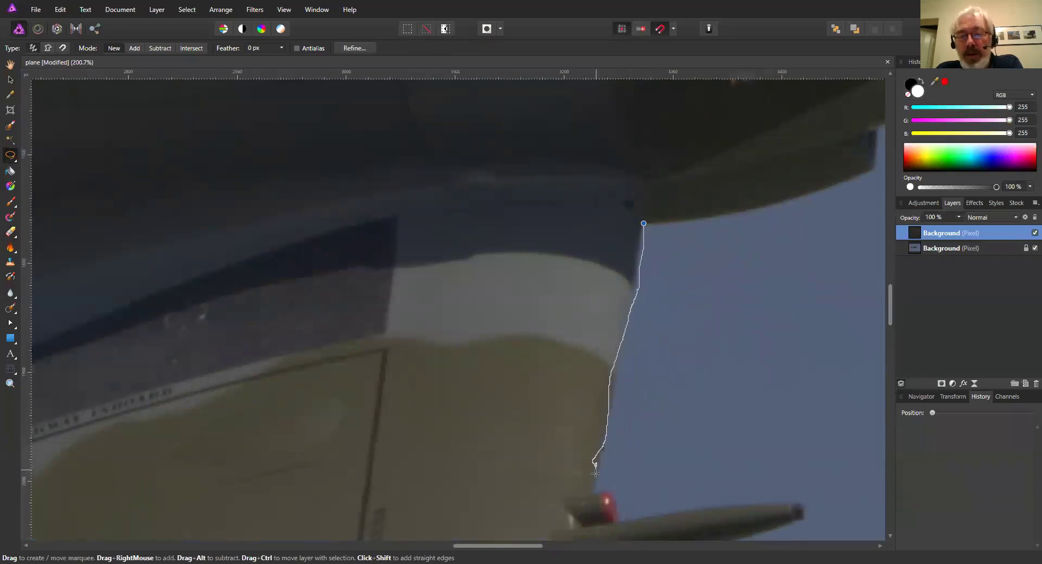
mouse_move(771, 537)
left_mouse_down()
mouse_move(549, 461)
mouse_move(490, 309)
mouse_move(507, 255)
left_mouse_up()
Draw a new freehand selection loosely around the gun barrel on the lower wing's leading edge
scroll(562, 275, "down", 2)
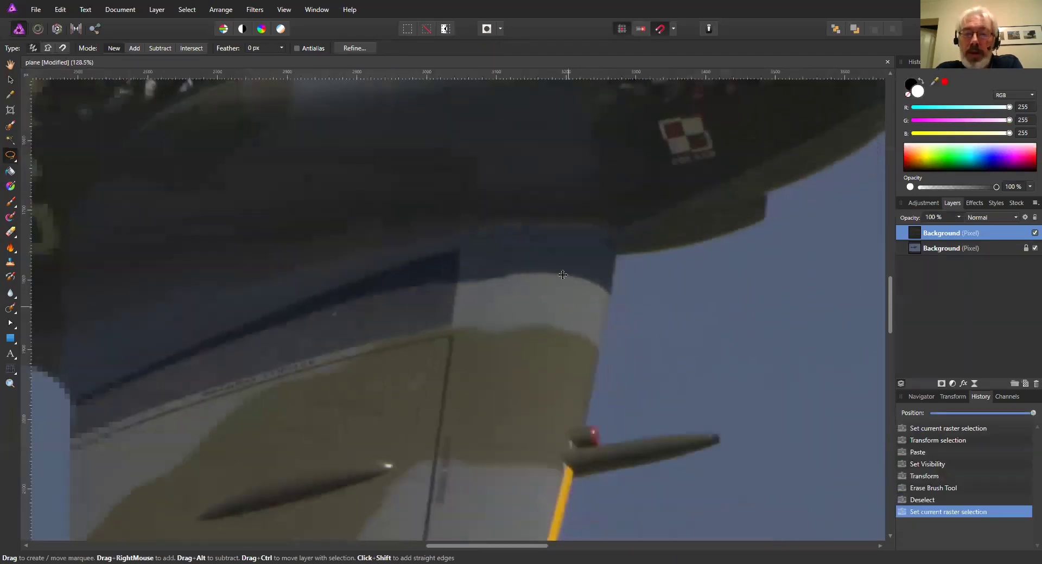
scroll(563, 276, "down", 4)
scroll(602, 349, "down", 2)
left_click_drag(617, 274, 618, 324)
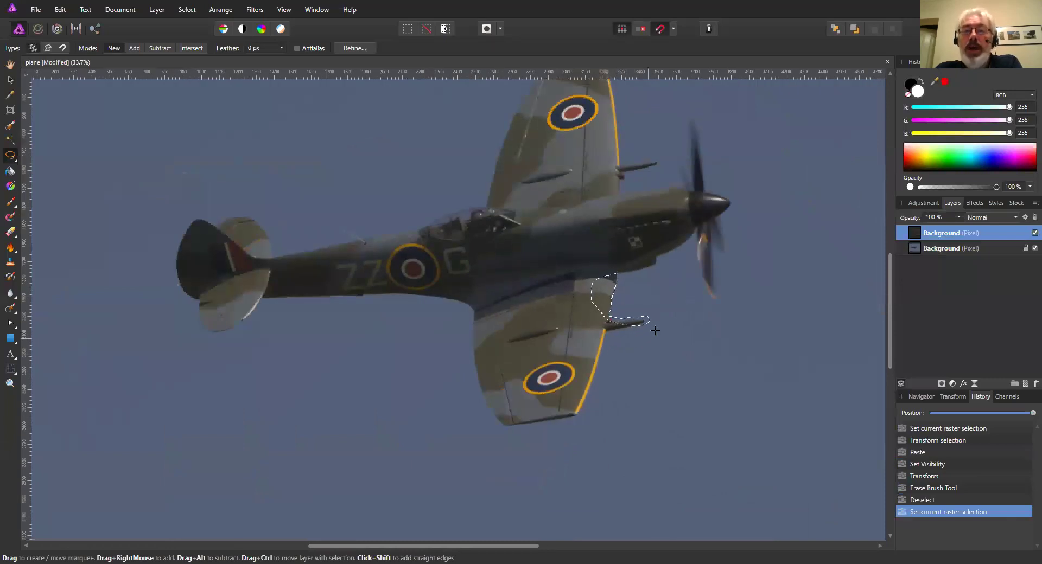
mouse_move(627, 307)
left_mouse_down()
mouse_move(602, 334)
mouse_move(656, 332)
left_mouse_up()
scroll(633, 341, "up", 6)
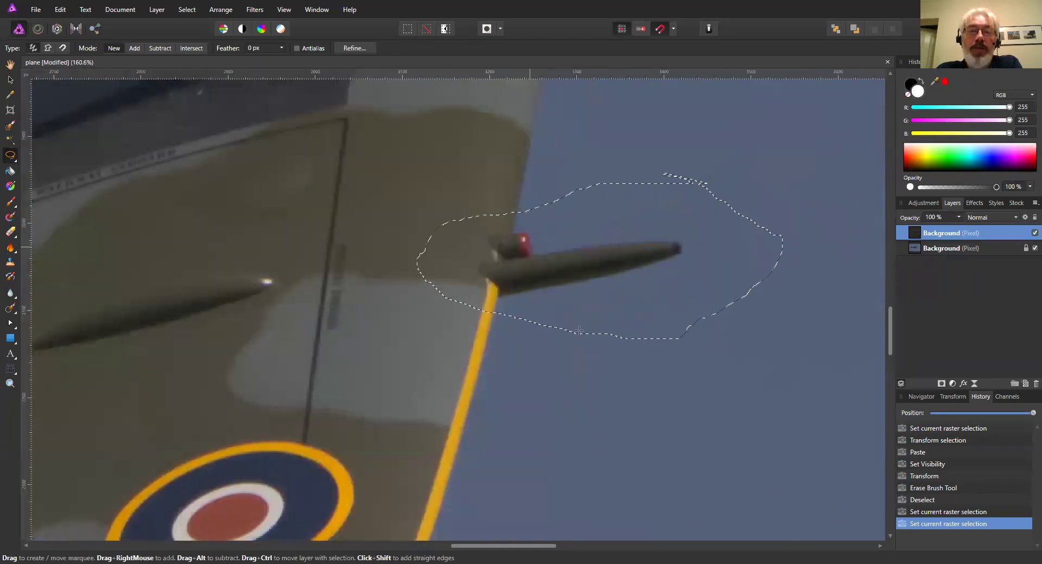
Draw a smart-mode Pen curve from the fuselage roundel around the letter G
scroll(610, 272, "down", 4)
scroll(611, 282, "down", 3)
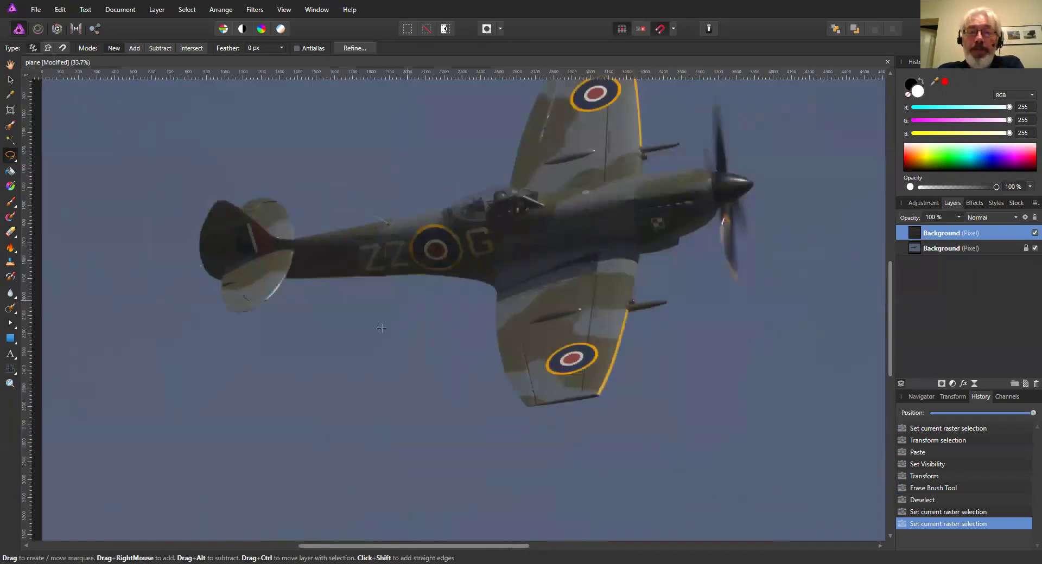
scroll(300, 359, "down", 1)
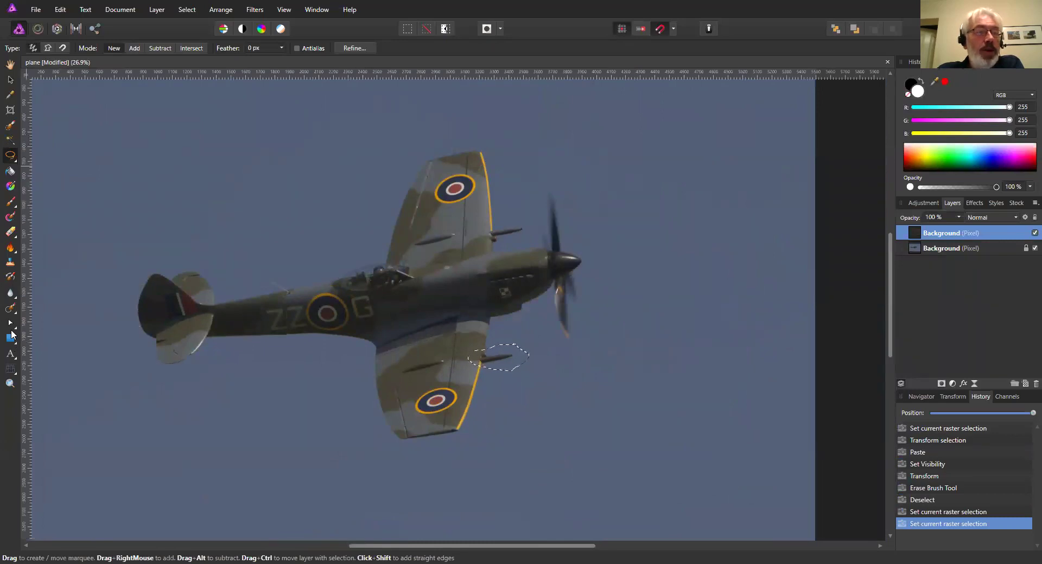
left_click(11, 325)
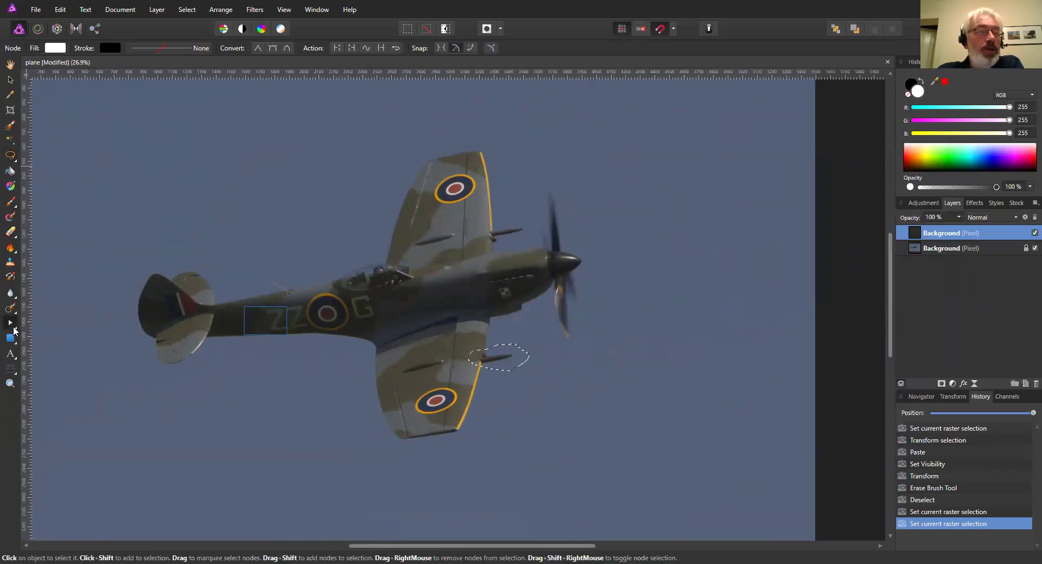
left_click(53, 324)
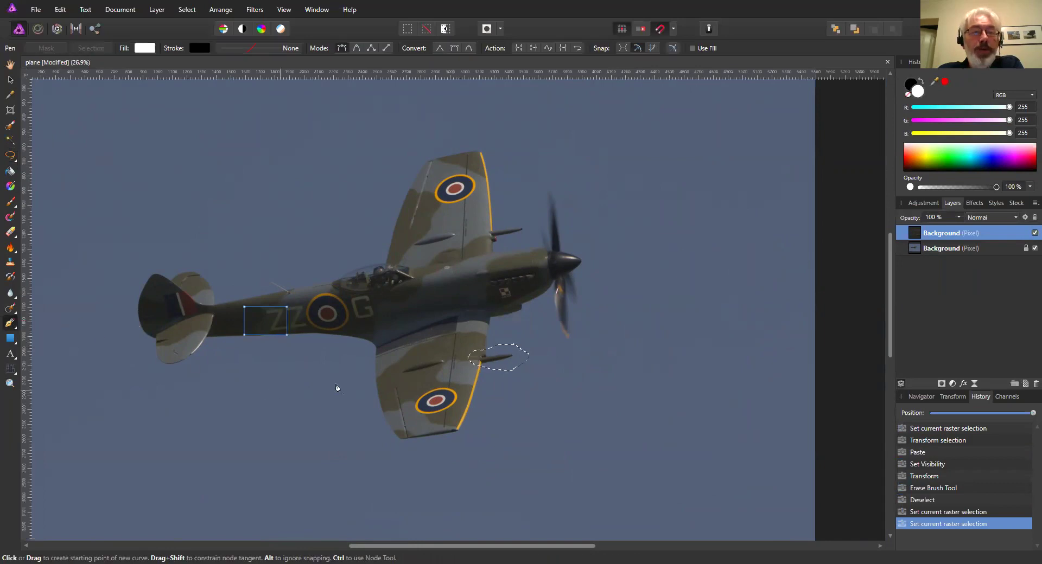
scroll(470, 314, "up", 4)
scroll(469, 314, "up", 3)
left_click_drag(438, 263, 411, 324)
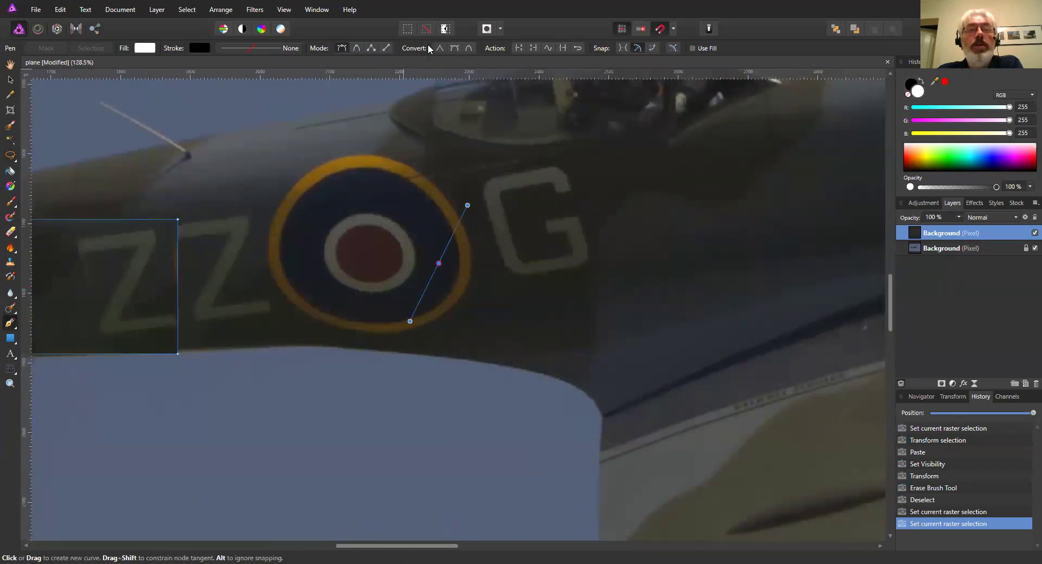
left_click(371, 48)
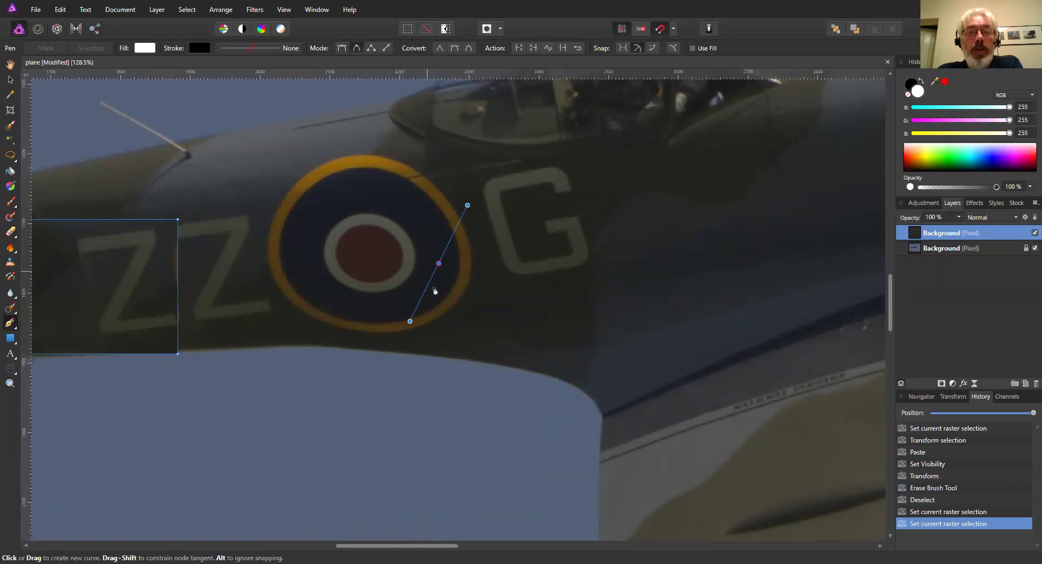
left_click_drag(420, 327, 643, 317)
left_click(665, 276)
left_click_drag(666, 278, 655, 205)
left_click(541, 181)
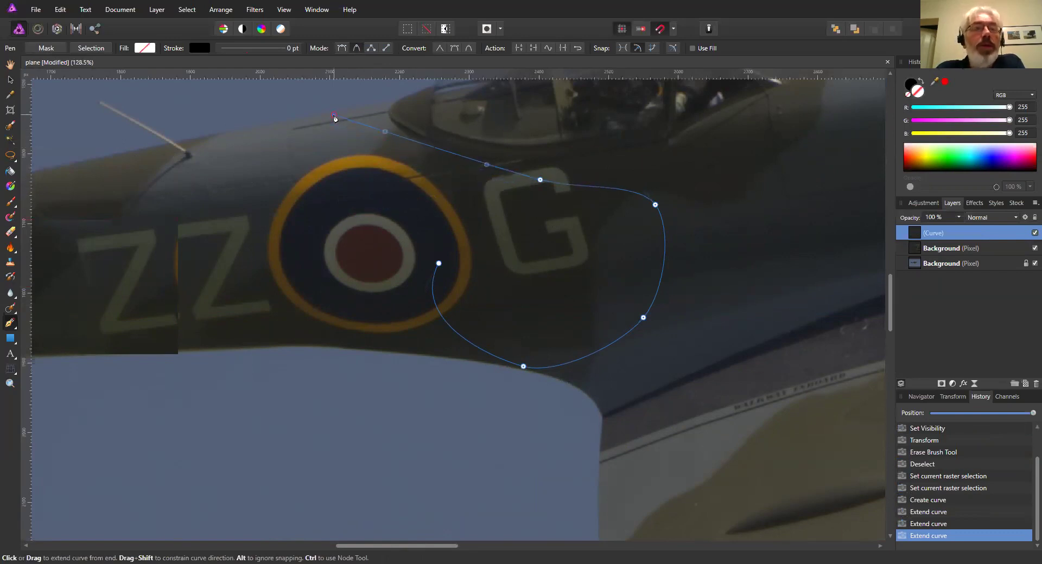
Extend the curve along the fuselage spine past the aerial and move its nodes there onto the spine's edge
left_click_drag(310, 124, 272, 124)
left_click(178, 131)
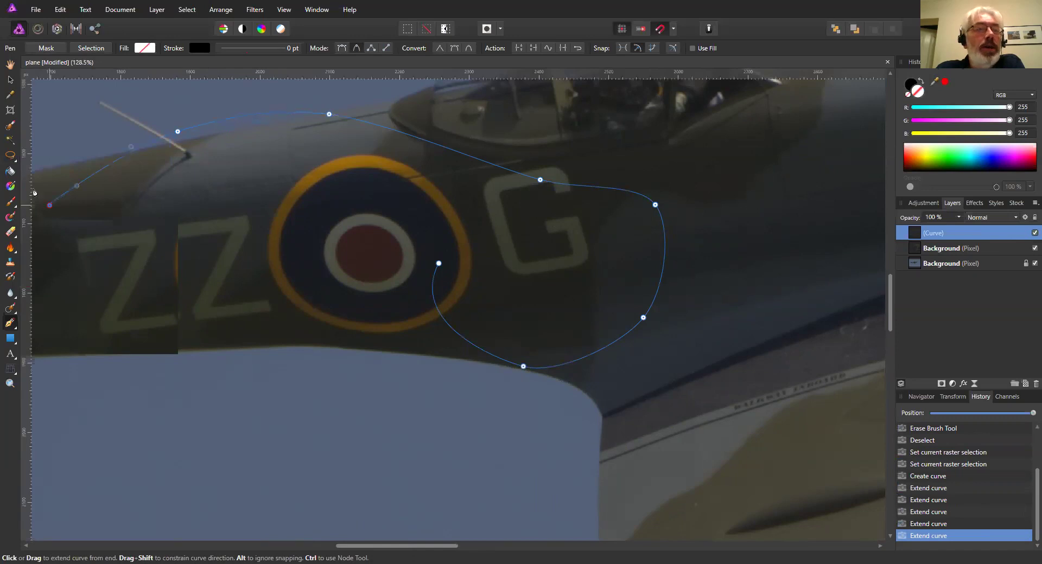
left_click_drag(178, 132, 188, 139)
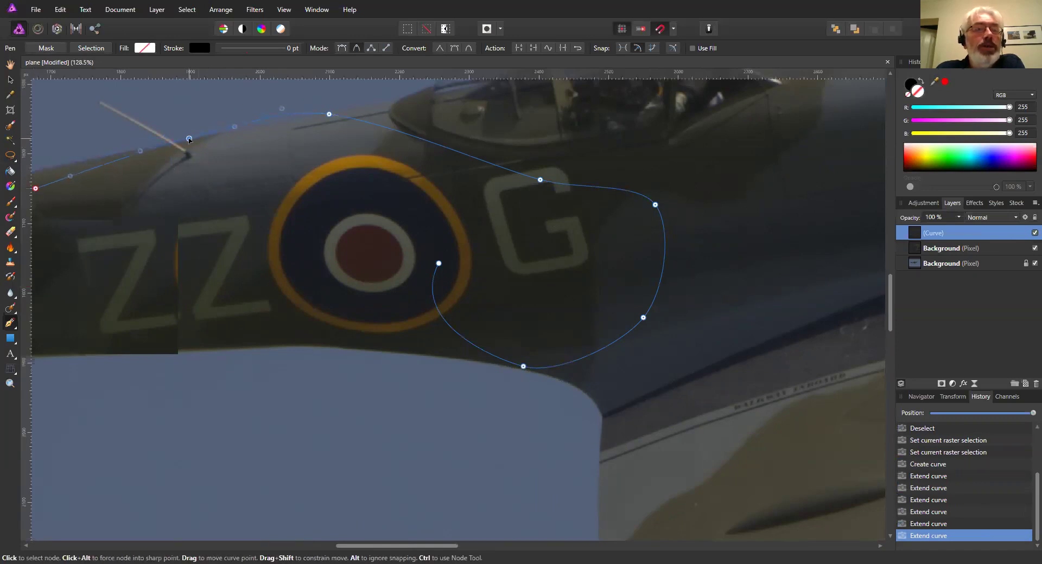
left_click(190, 141)
scroll(434, 197, "up", 1)
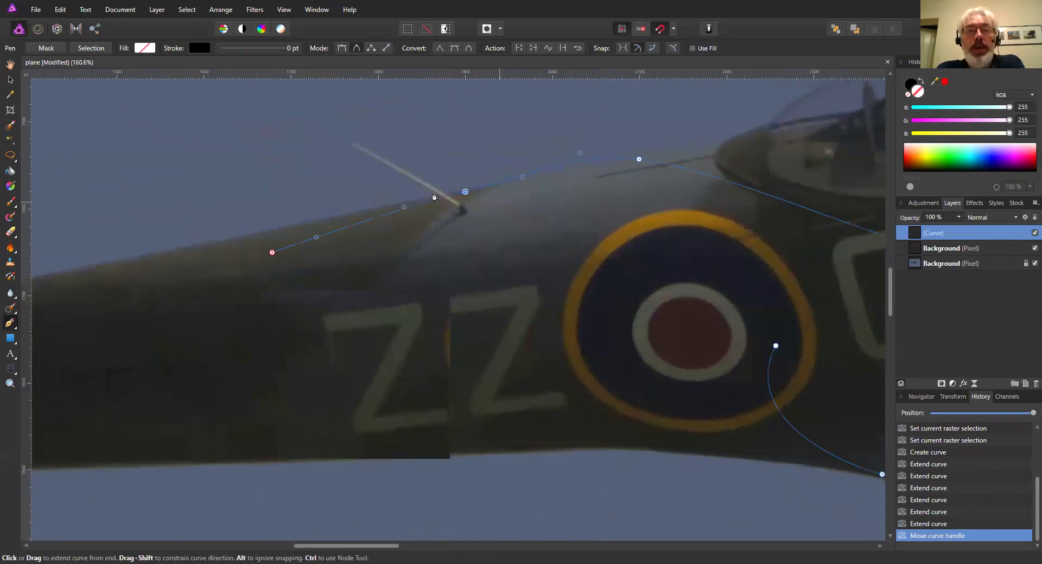
left_click(258, 234)
Continue the curve along the spine to the base of the tail fin and realign the node at the fin's root
scroll(700, 235, "left", 10)
left_click(606, 223)
left_click(484, 249)
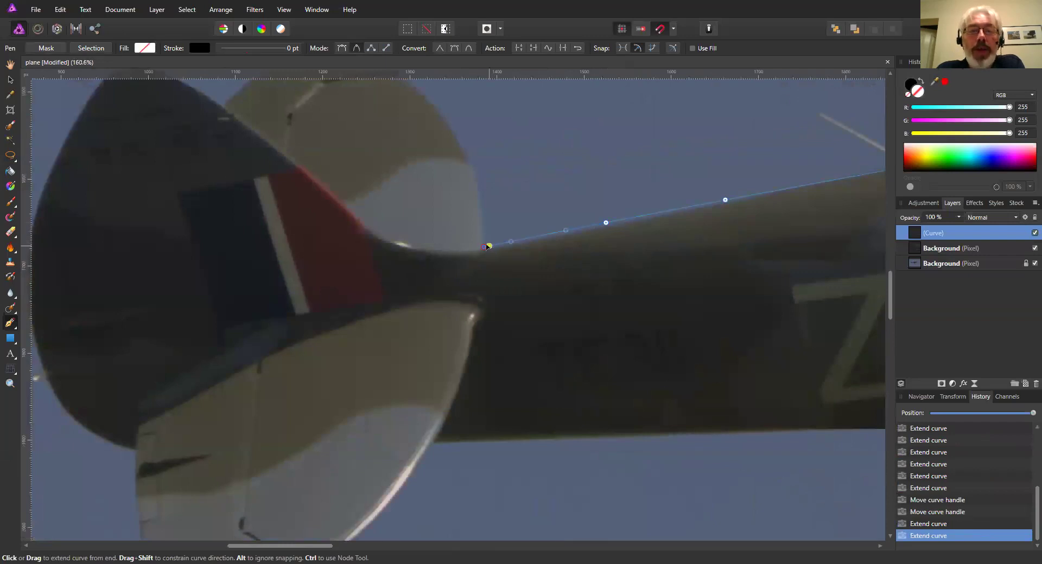
left_click(431, 248)
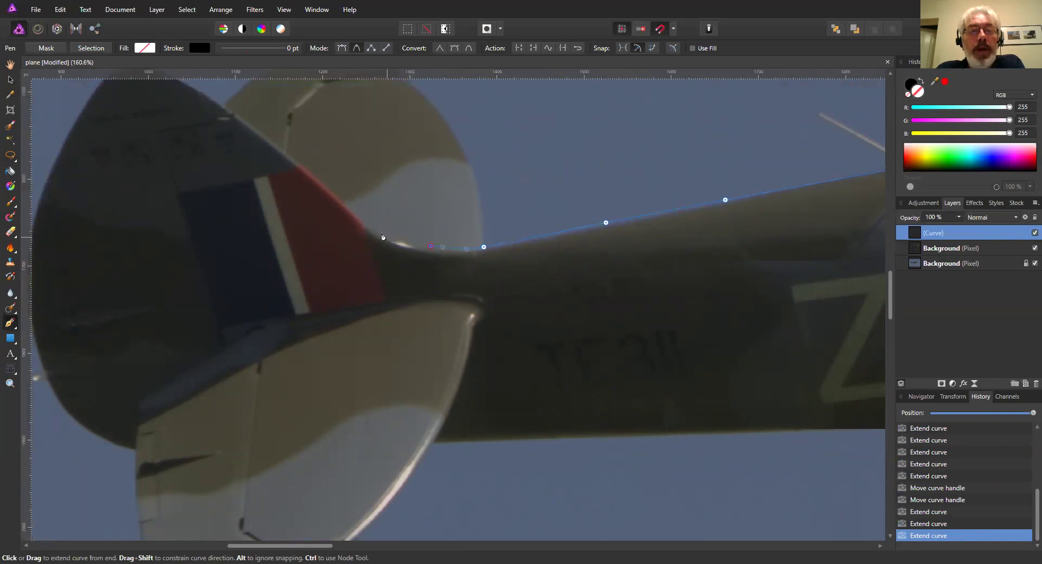
left_click(367, 224)
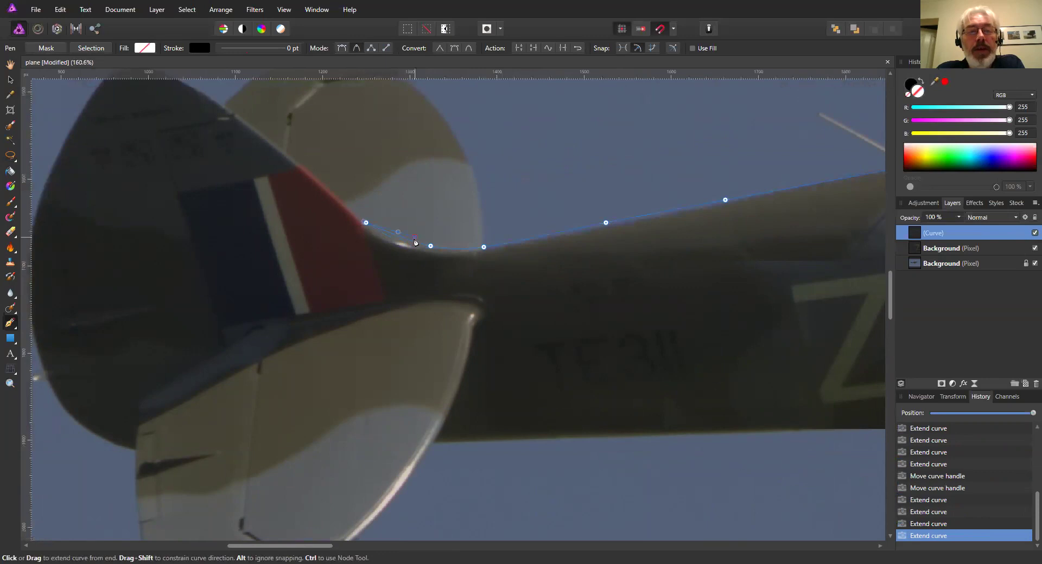
left_click_drag(354, 165, 353, 146)
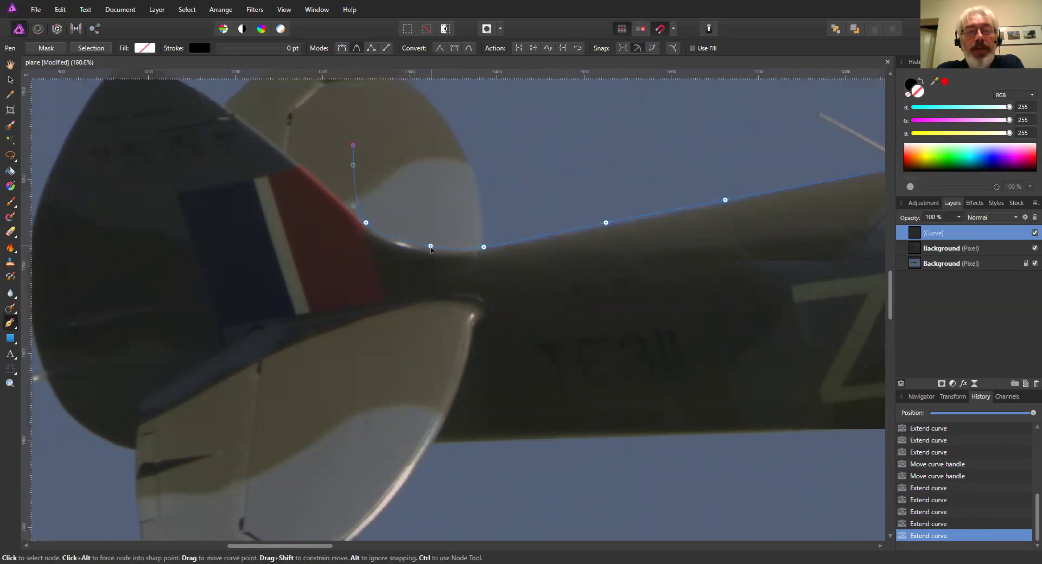
left_click(429, 249)
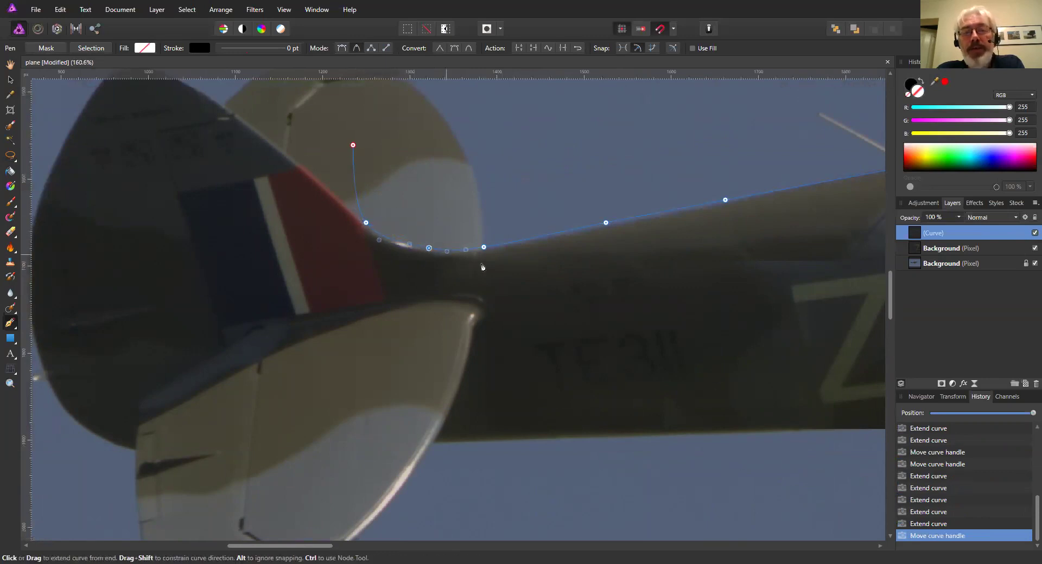
Move the curve node above the letter G to the fuselage's upper edge at the rear of the cockpit canopy
scroll(521, 271, "down", 4)
left_click_drag(526, 272, 388, 279)
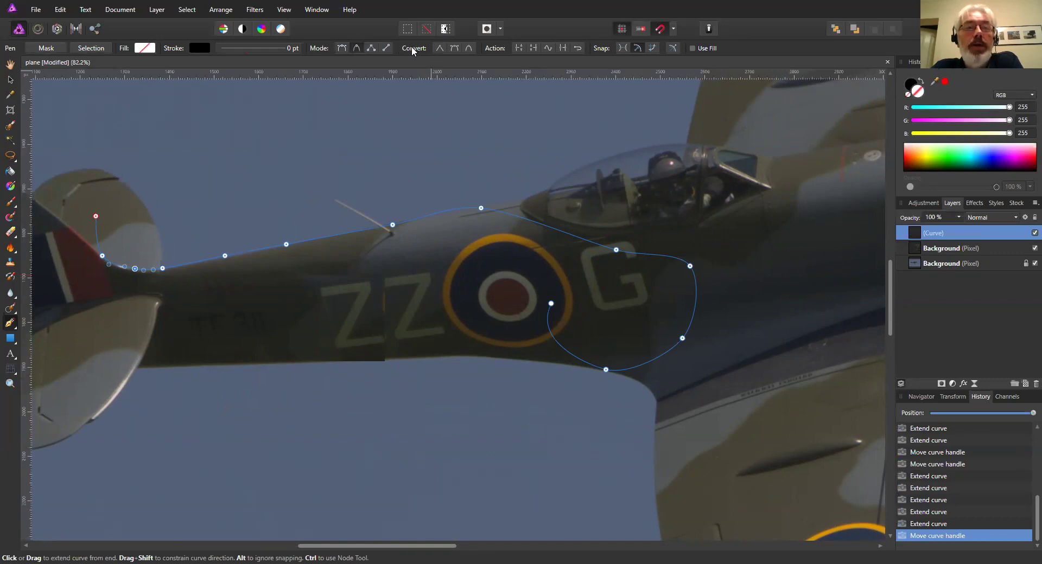
scroll(410, 244, "down", 5)
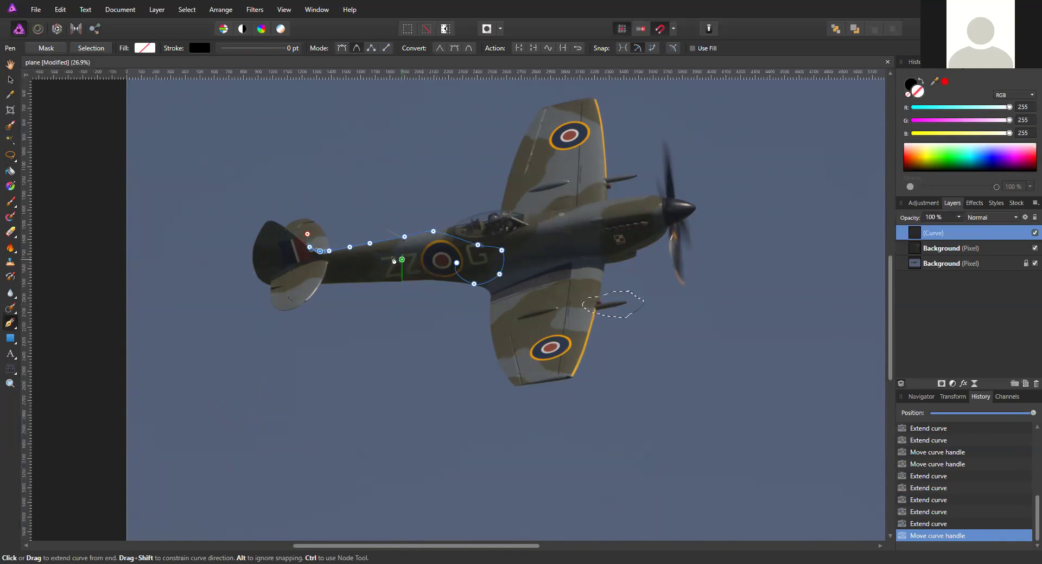
scroll(401, 263, "up", 5)
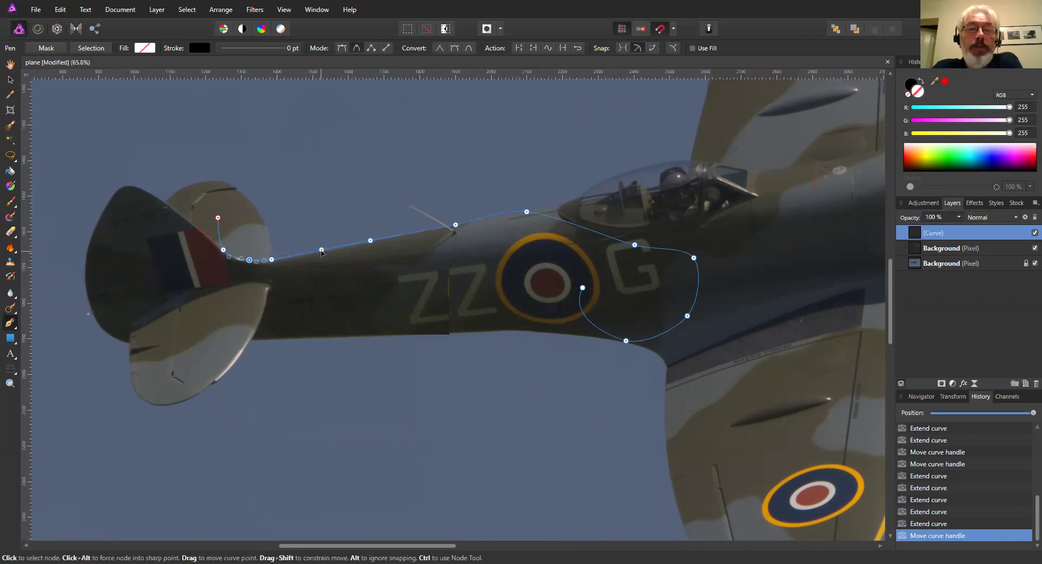
left_click_drag(639, 249, 559, 208)
scroll(587, 201, "up", 5)
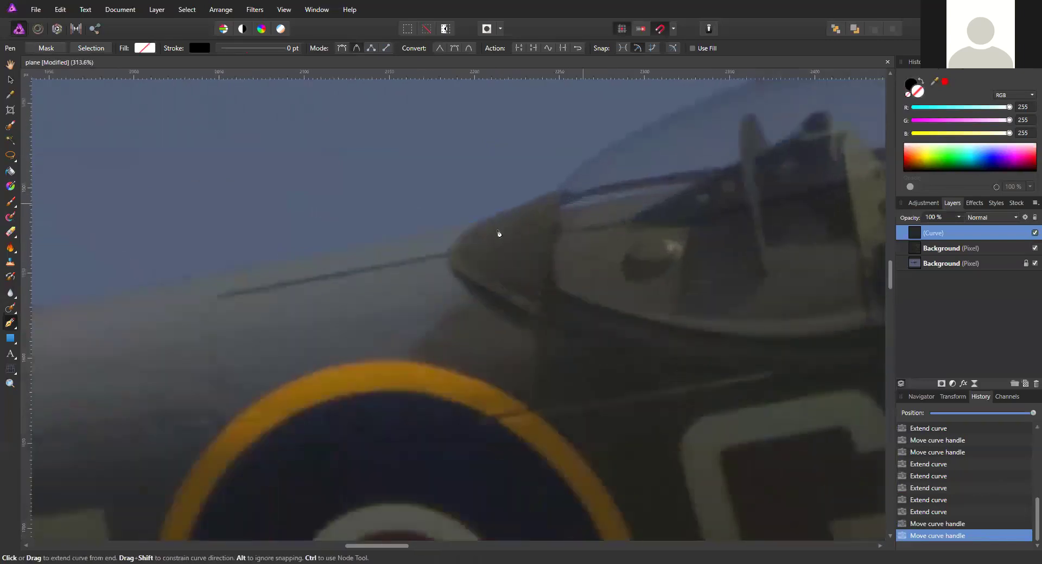
left_click_drag(461, 230, 480, 236)
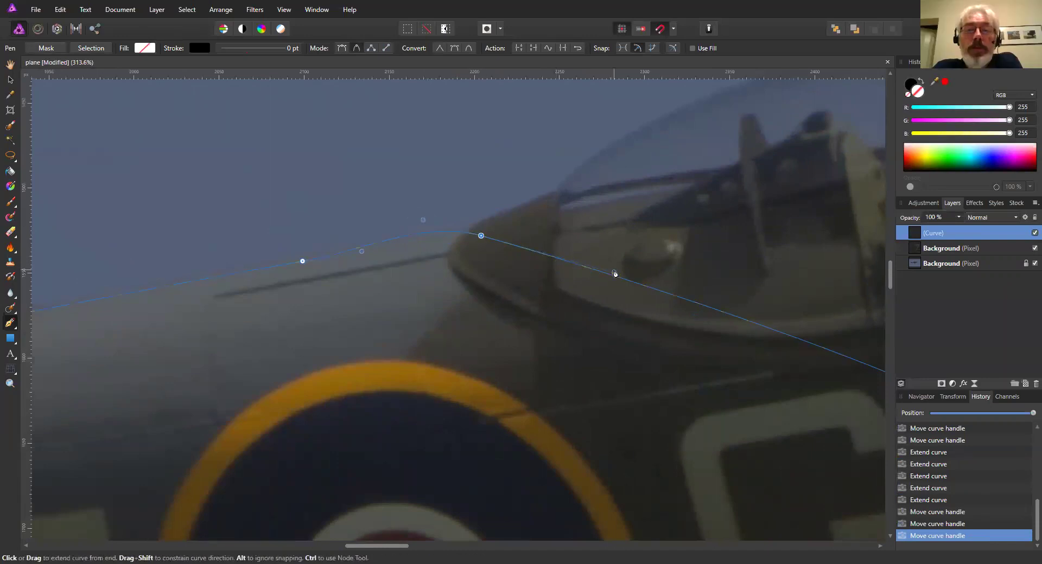
Try to add further curve nodes behind the cockpit canopy and shift the node at the canopy's rear
left_click(574, 229)
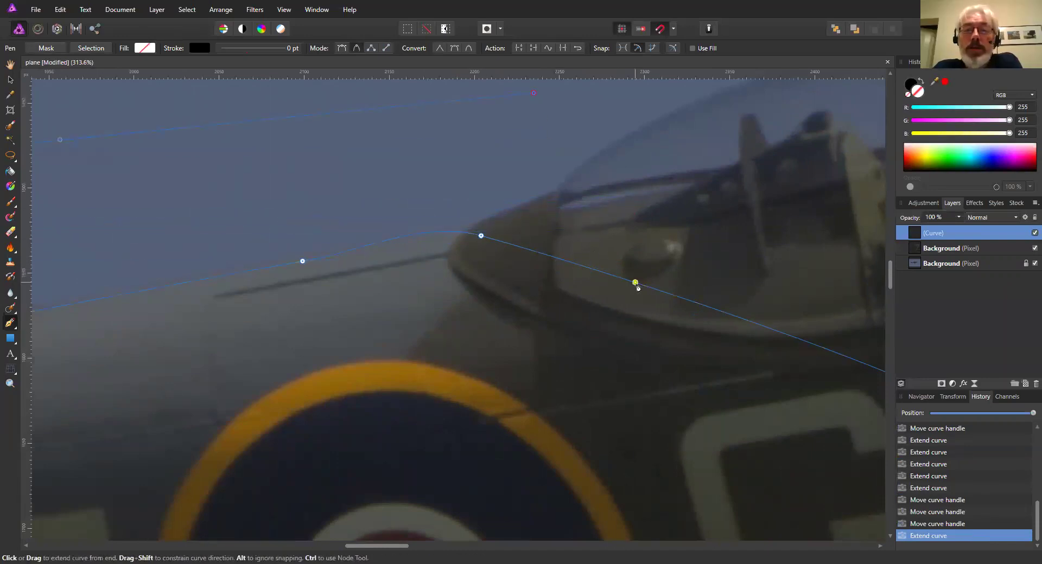
left_click(489, 156)
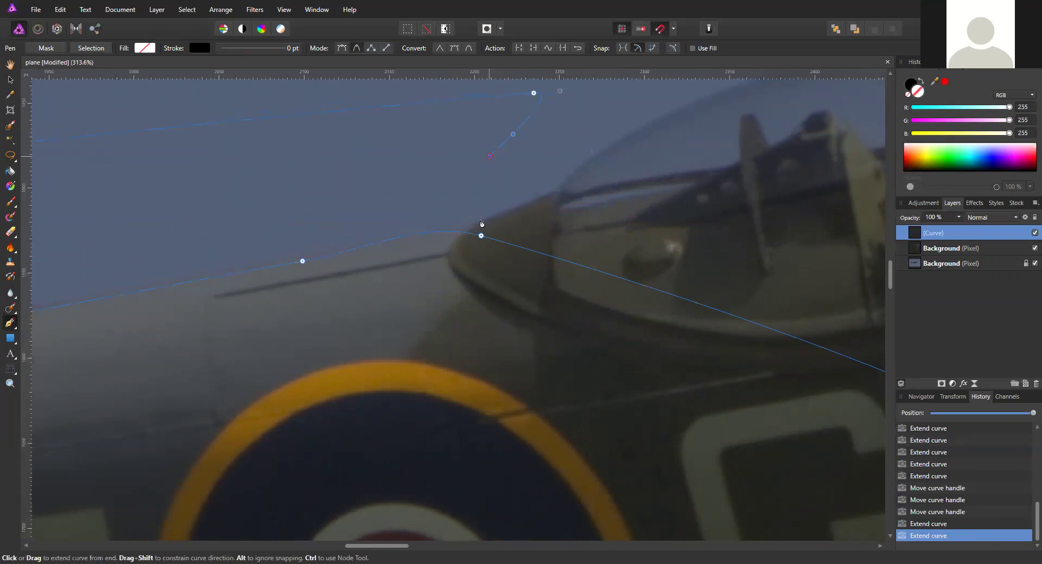
left_click_drag(480, 236, 516, 228)
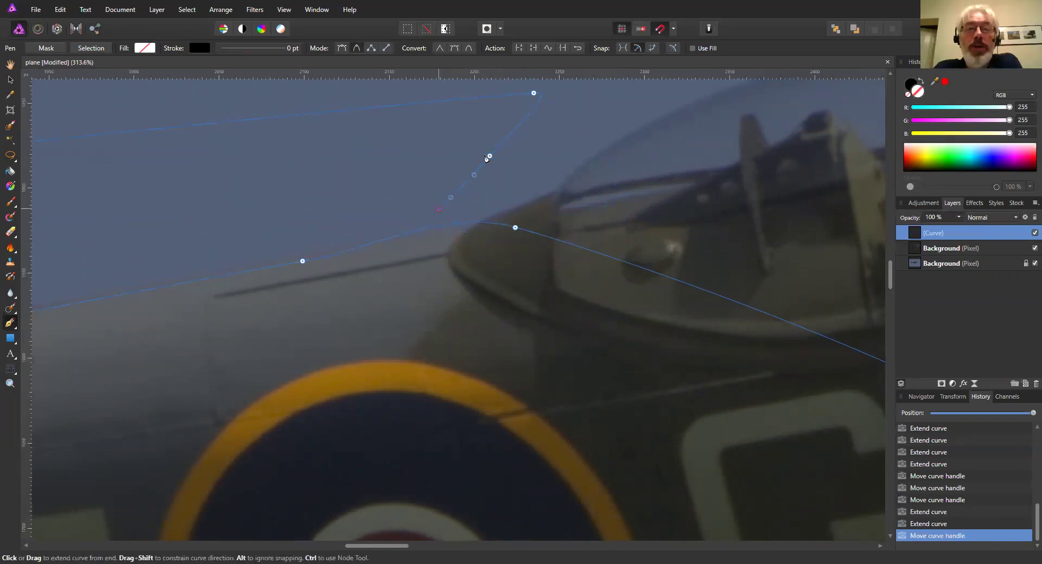
left_click(404, 234)
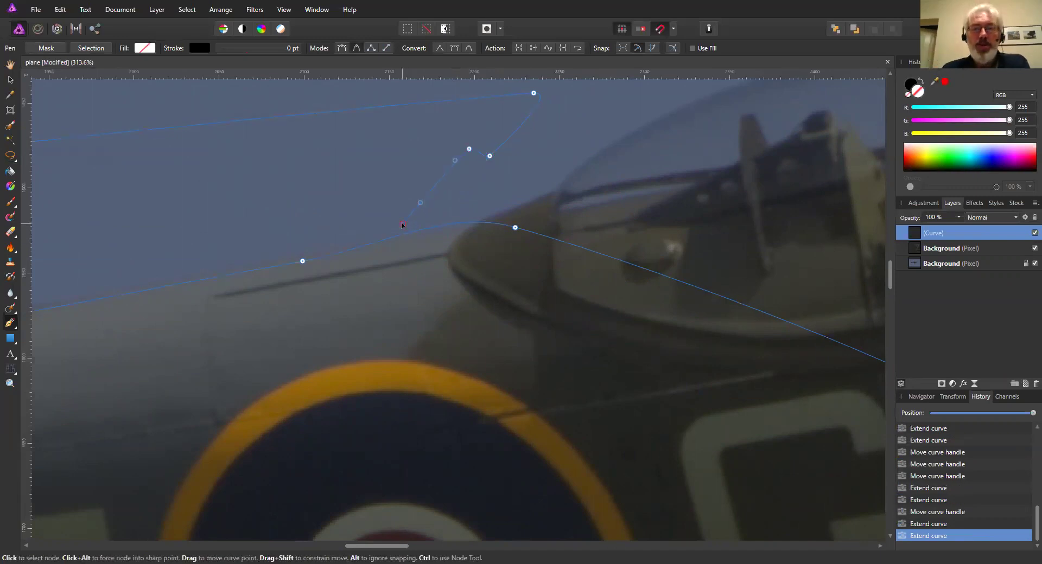
Roll the plane photo's history back past the Set Visibility state to the original, unedited image
scroll(400, 239, "down", 10)
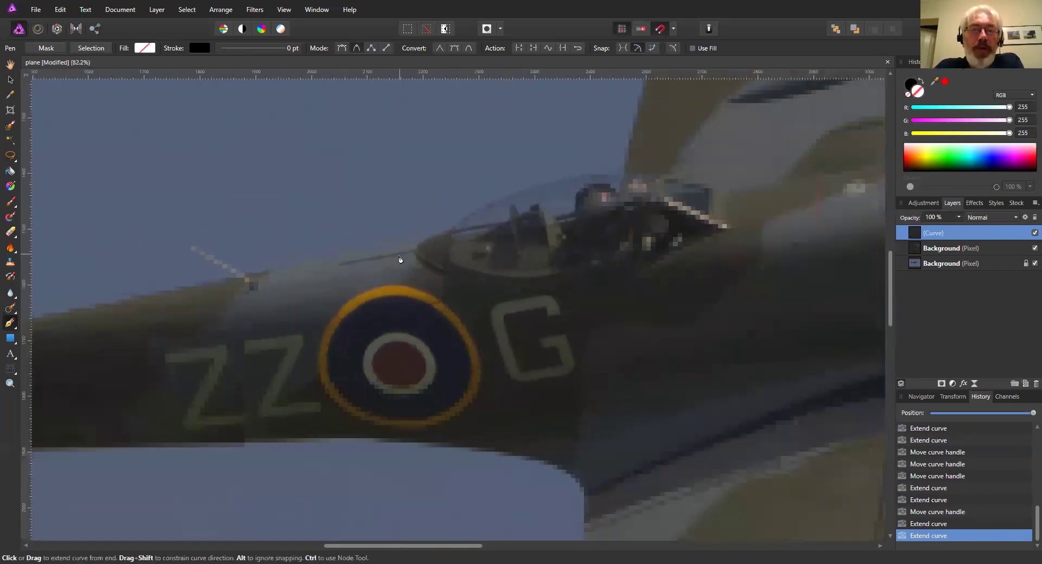
scroll(332, 251, "left", 4)
scroll(333, 251, "down", 2)
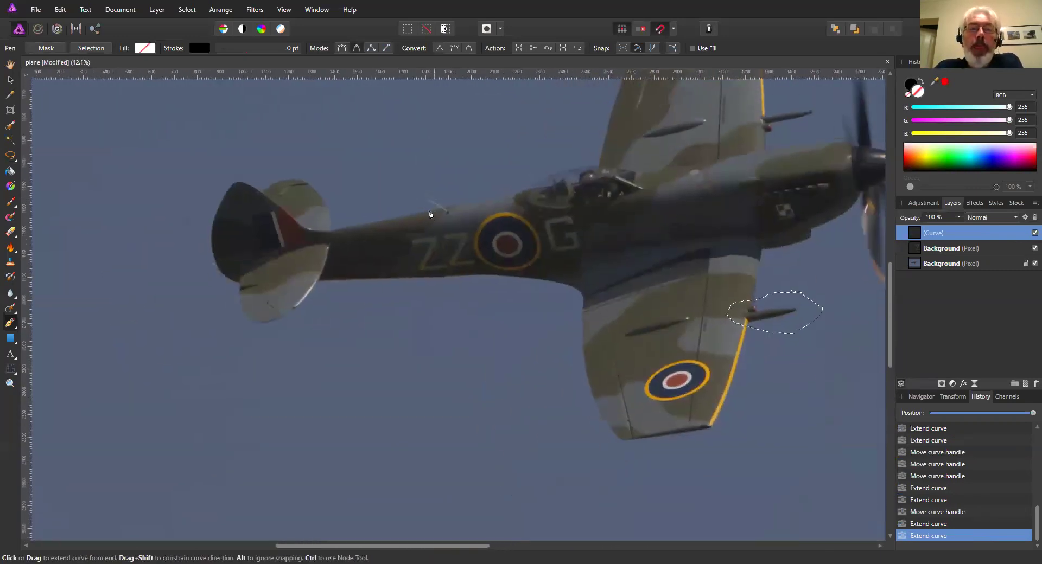
scroll(410, 255, "right", 2)
scroll(413, 233, "up", 2)
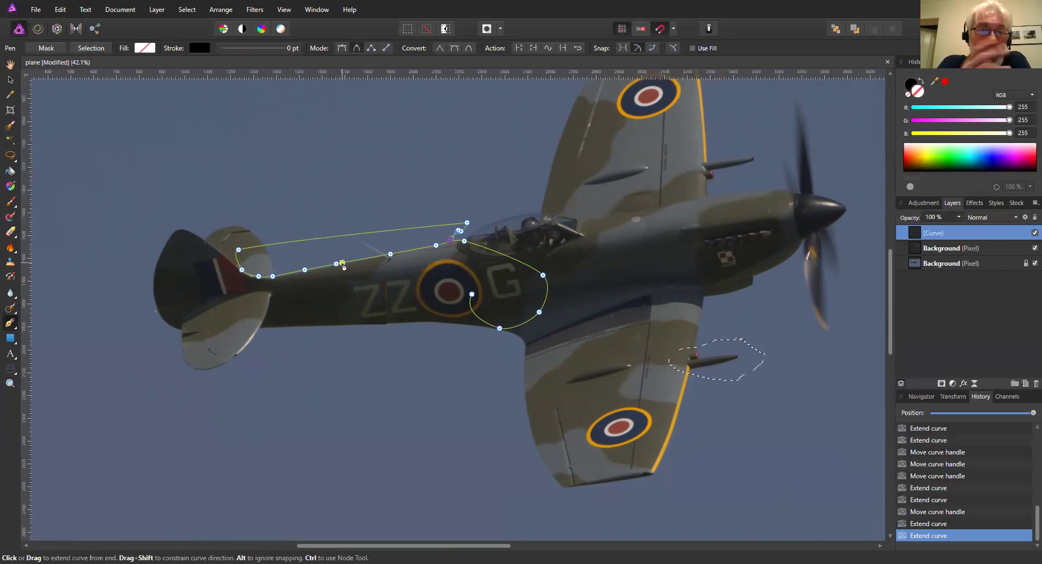
left_click(937, 499)
scroll(929, 472, "up", 5)
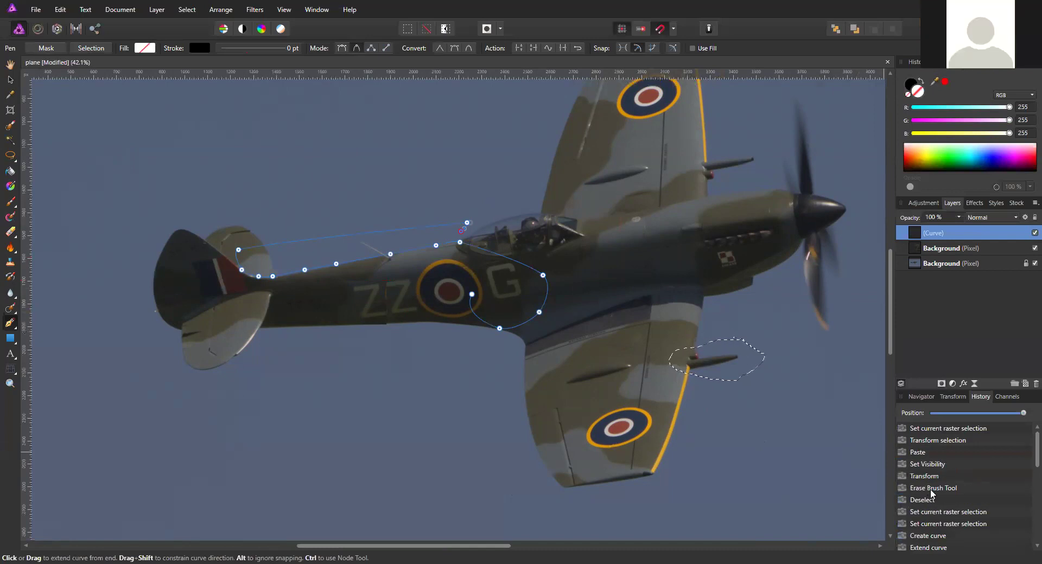
left_click(925, 464)
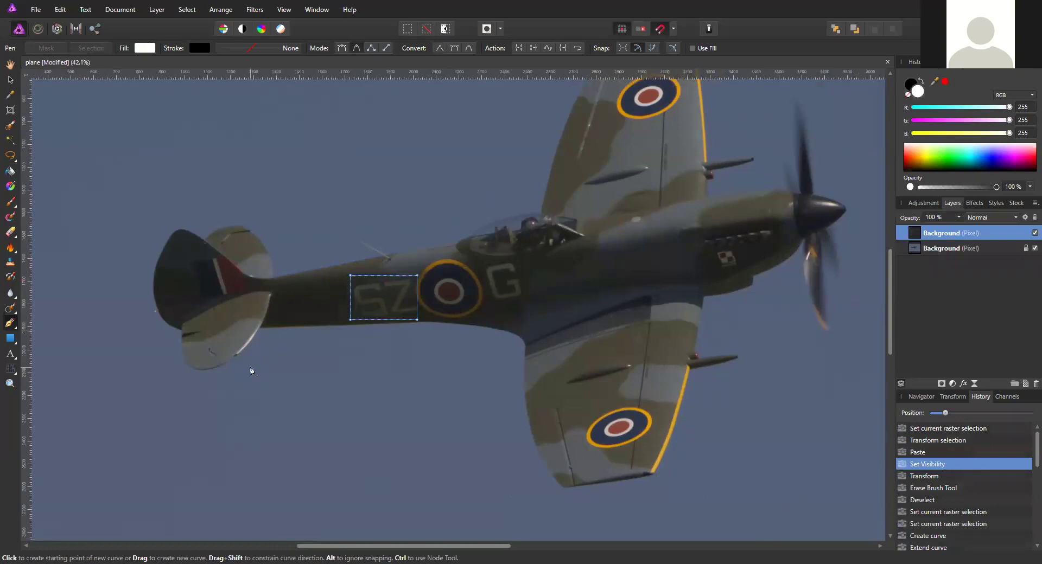
left_click_drag(251, 368, 212, 419)
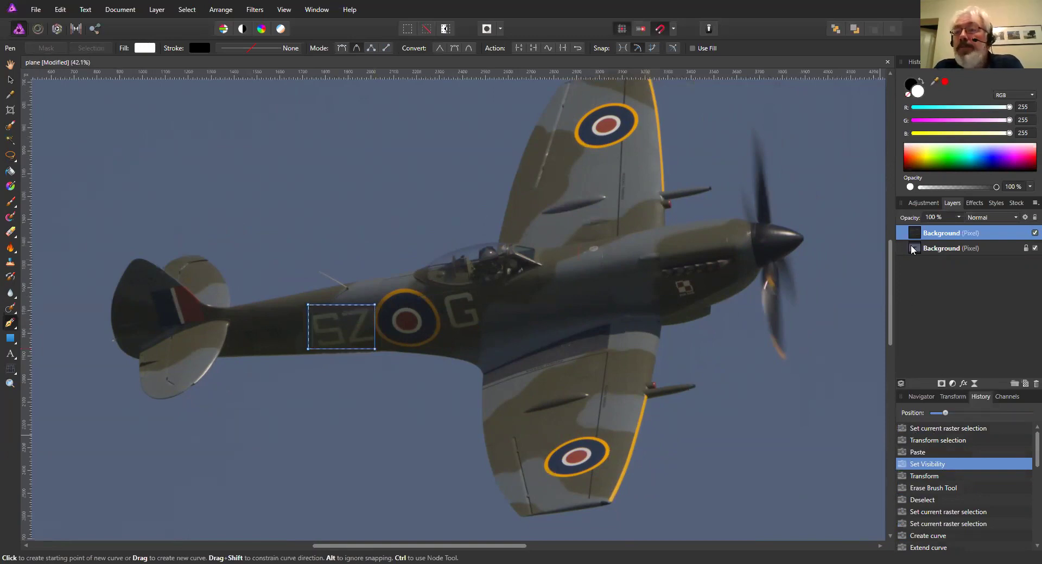
scroll(379, 249, "up", 2)
scroll(251, 235, "down", 2)
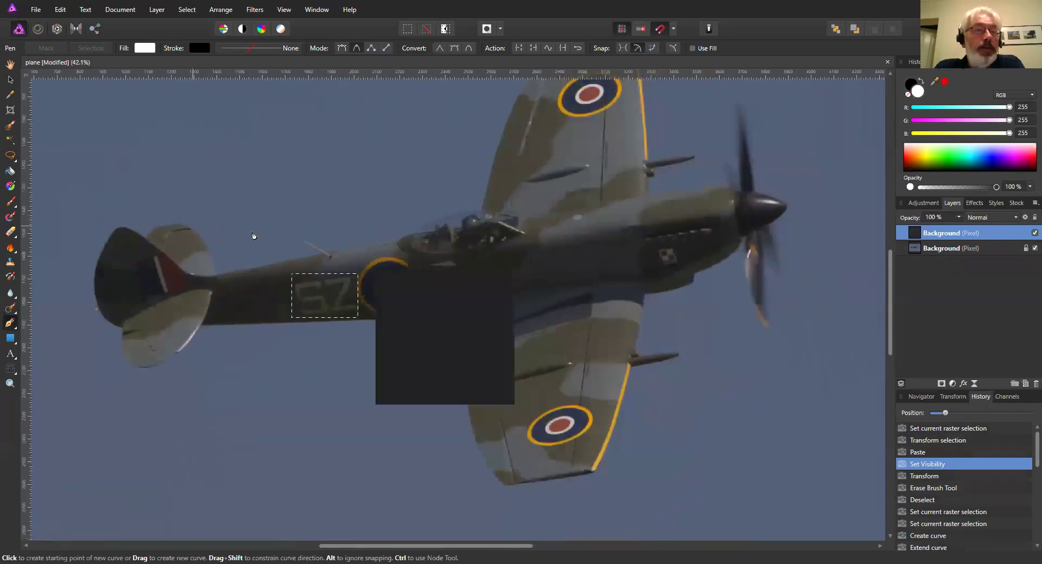
left_click_drag(946, 413, 931, 413)
Open the street.afphoto photo without using its recovery version
left_click(10, 125)
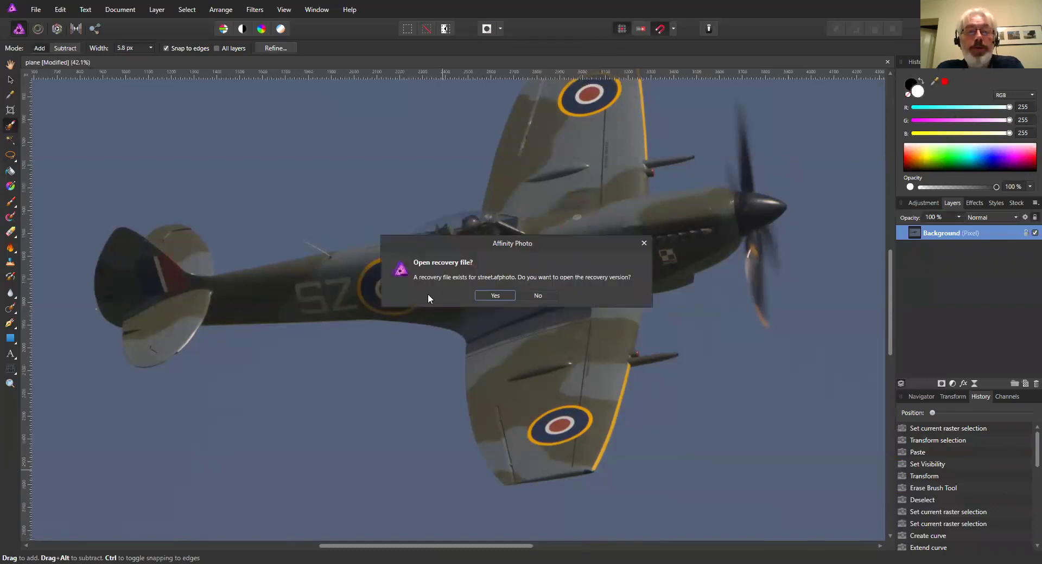
left_click(532, 295)
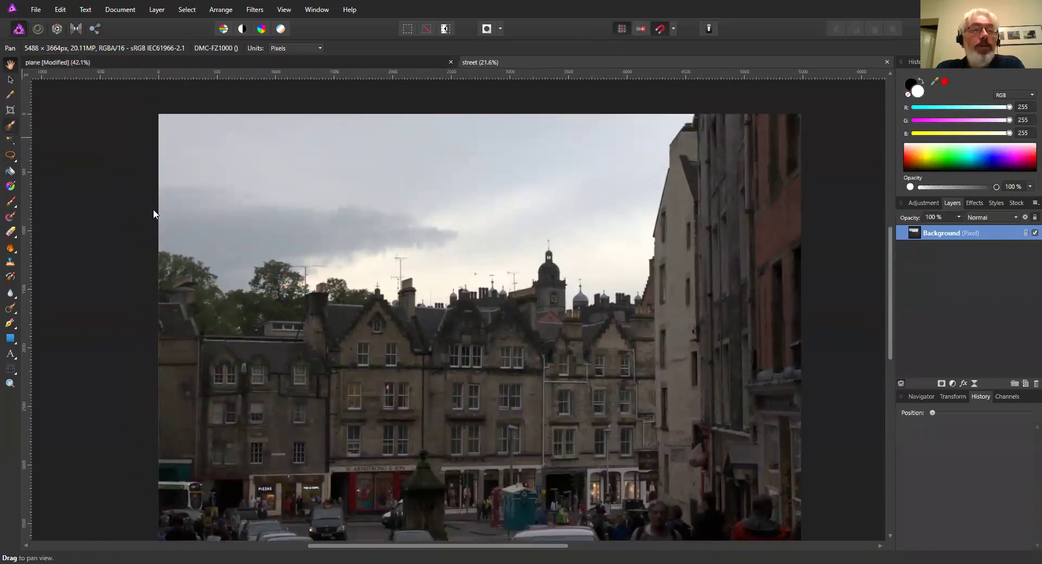
Activate the Selection Brush on the street photo and enlarge its width to 386.7 px
left_click(10, 126)
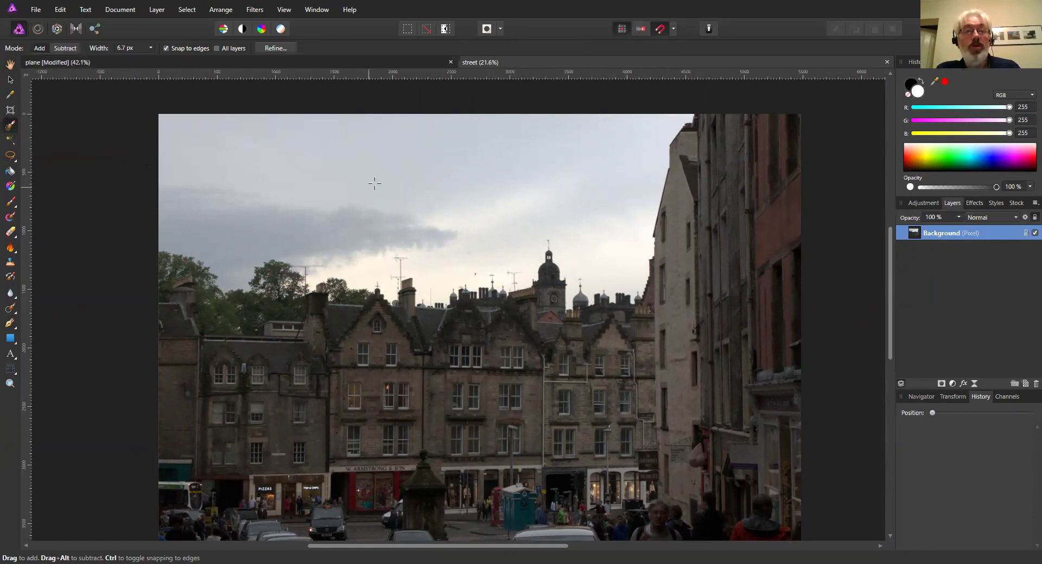
key("bracketright")
key("bracketright")
key("bracketright")
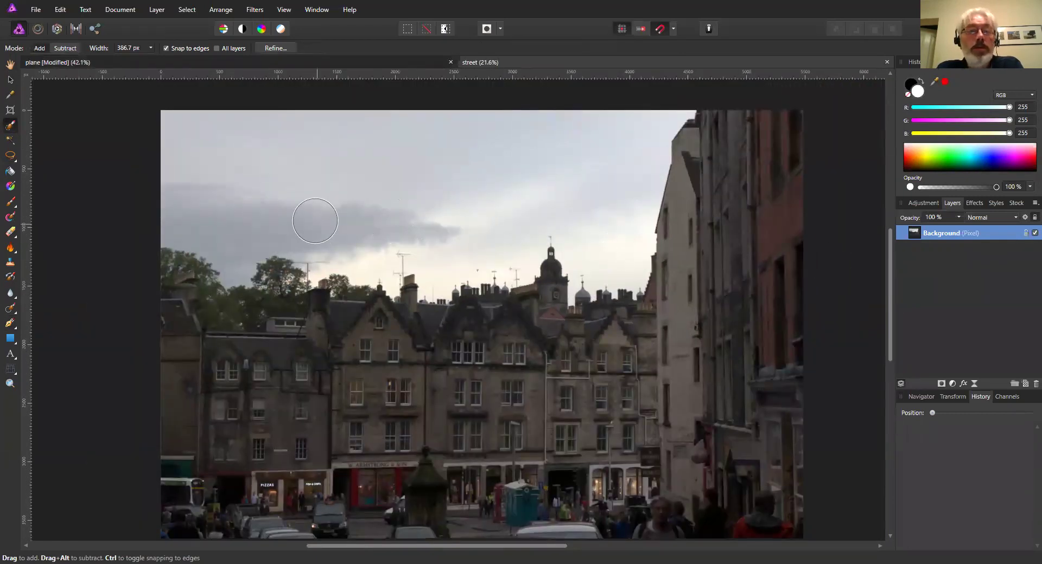
Select the whole sky down to the trees and rooftops with the Selection Brush and inspect the selection edge around the trees
scroll(340, 198, "down", 2)
mouse_move(347, 205)
left_mouse_down()
mouse_move(358, 182)
mouse_move(426, 260)
left_mouse_up()
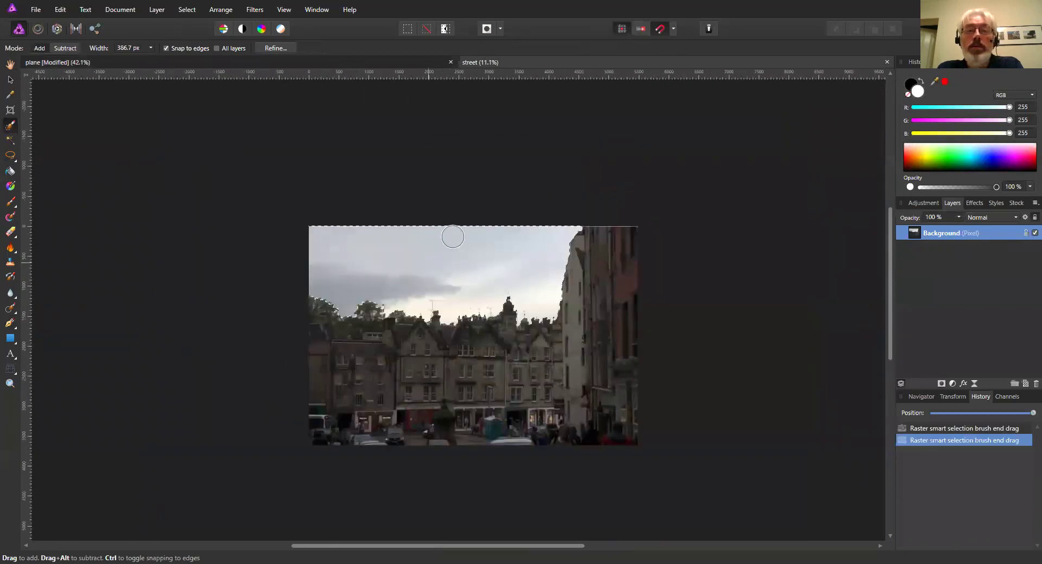
scroll(445, 269, "up", 2)
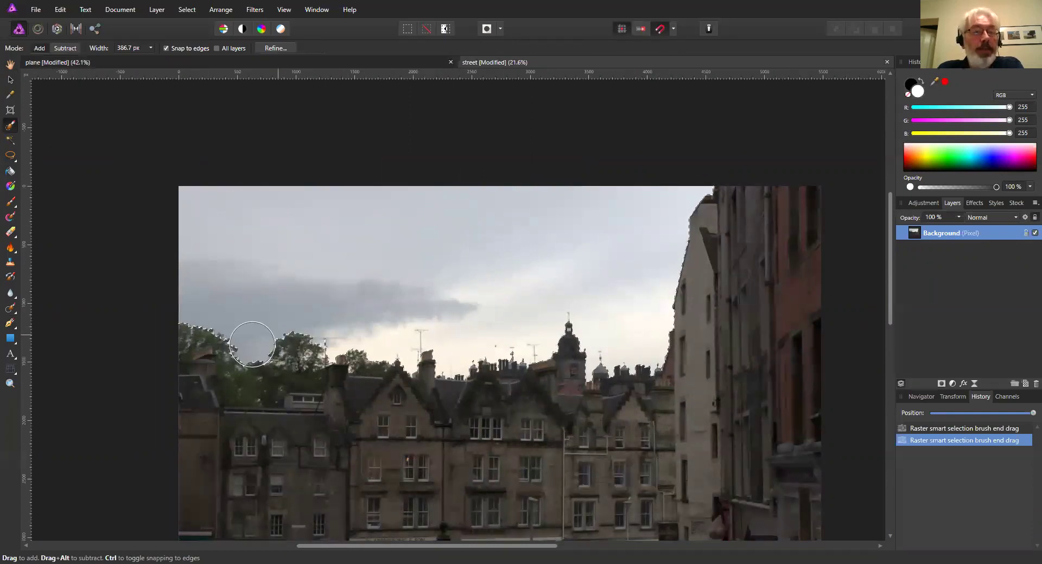
scroll(244, 336, "up", 5)
scroll(301, 246, "down", 5)
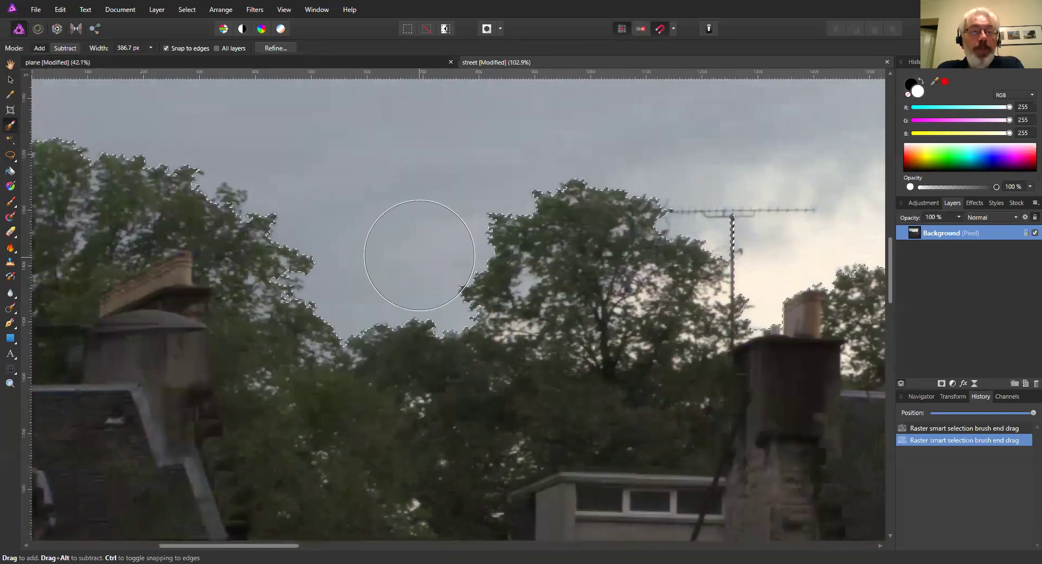
scroll(231, 261, "down", 1)
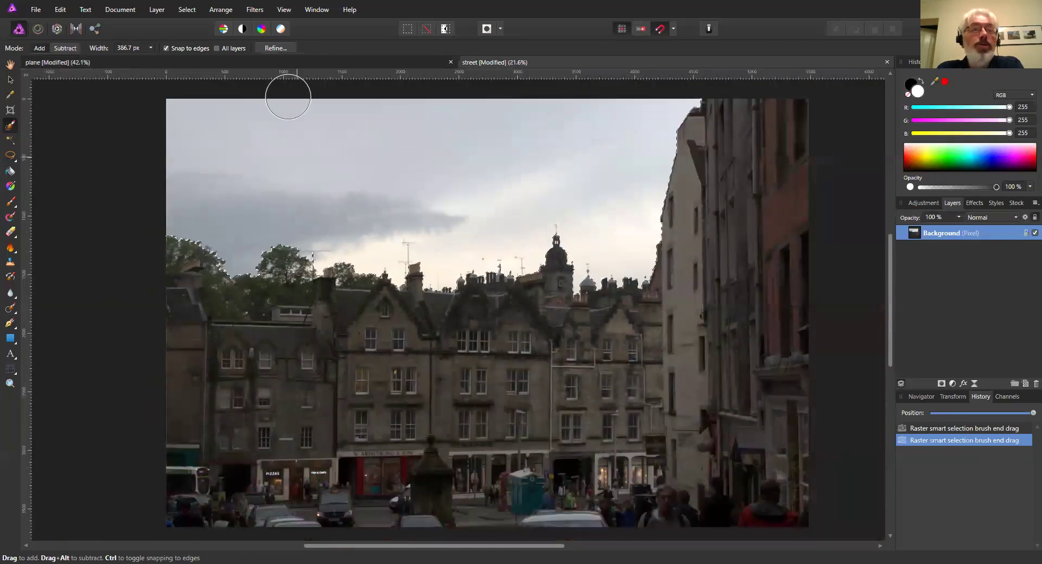
Start refining the sky selection and paint matte areas with the 50 px adjustment brush along the leafy tree edges
left_click(275, 49)
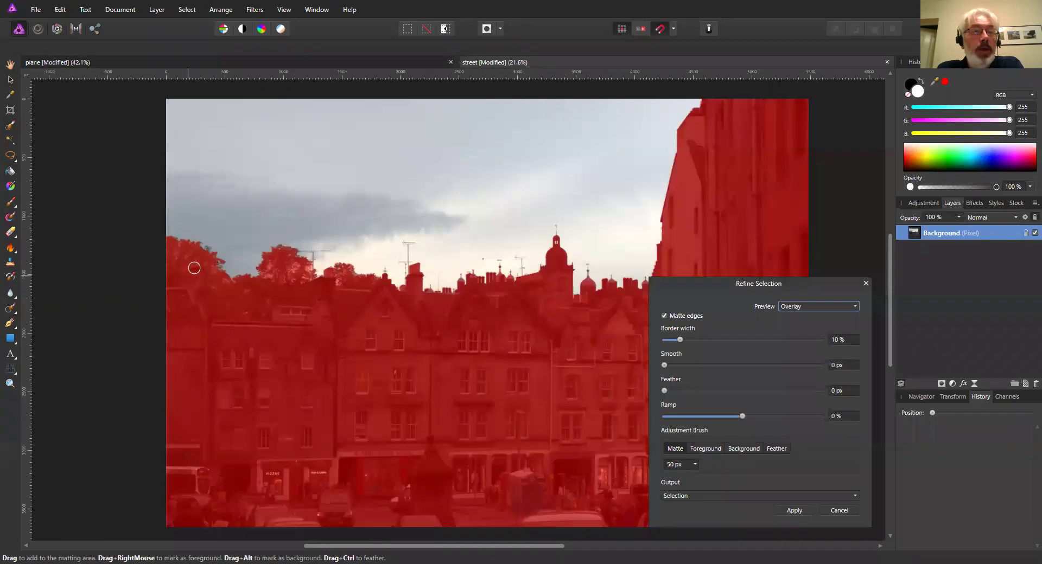
scroll(260, 240, "up", 7)
left_click_drag(207, 115, 306, 166)
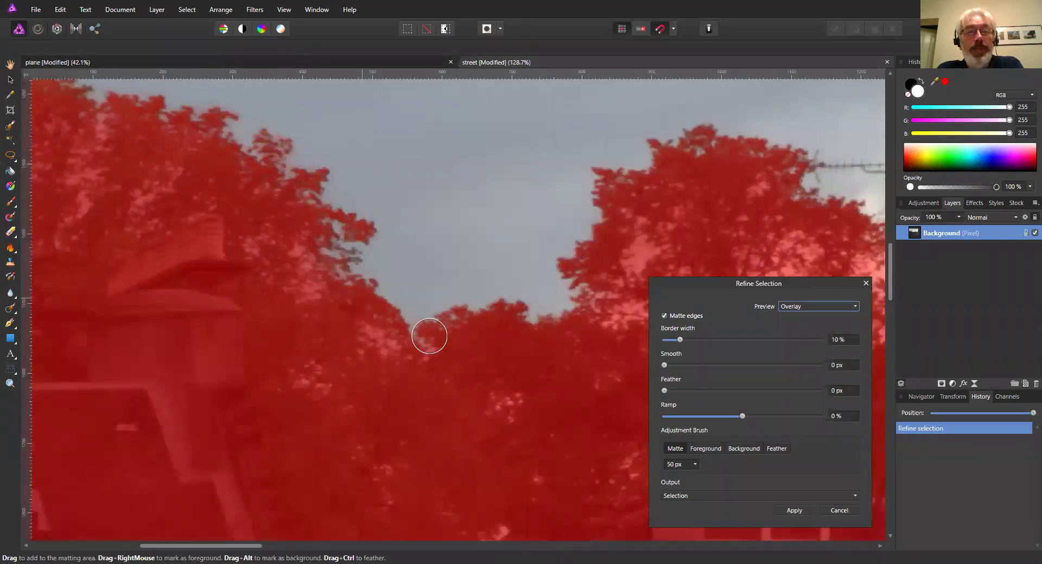
left_click_drag(351, 249, 358, 256)
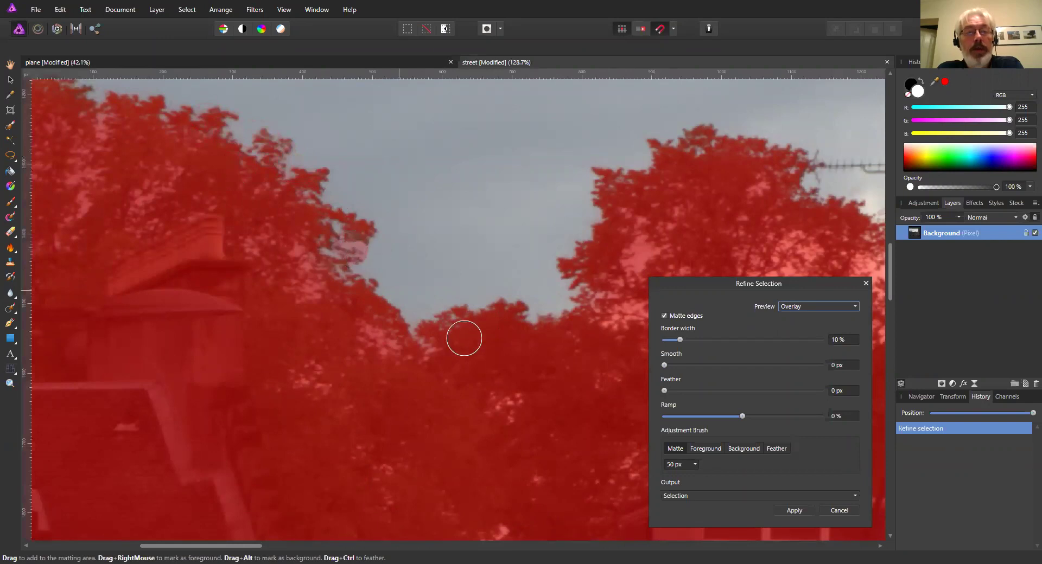
Paint matte areas over the horizontal TV aerial beside the tree and the ornamental finial on the gable roof
scroll(319, 311, "right", 5)
scroll(249, 344, "up", 2)
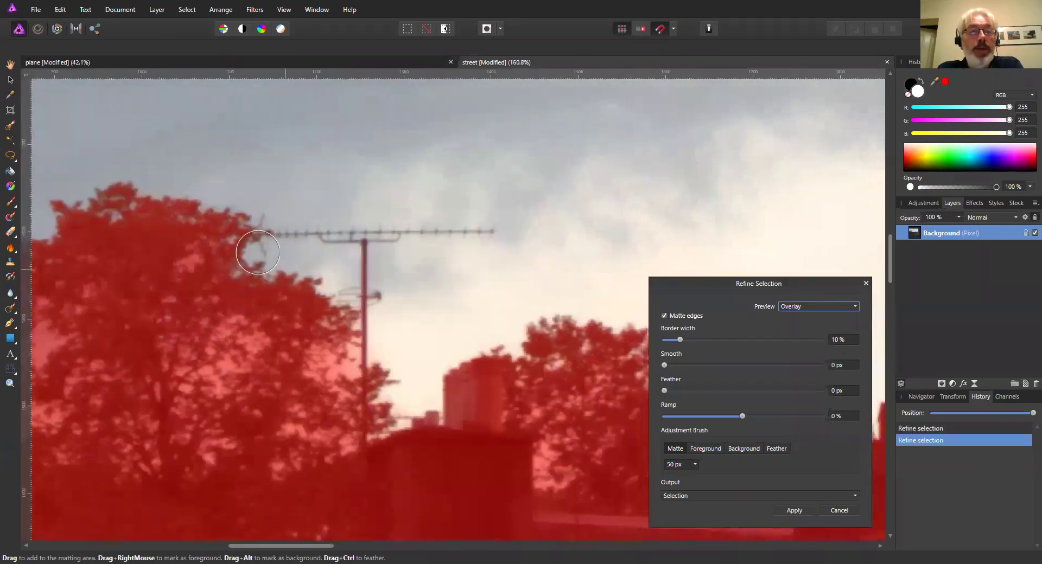
left_click_drag(259, 240, 496, 244)
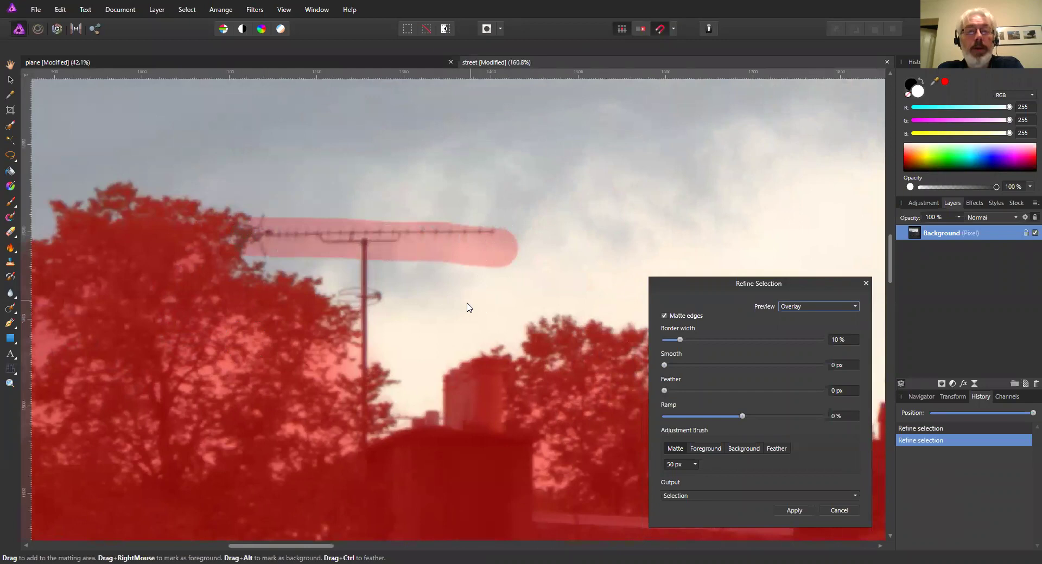
scroll(414, 298, "down", 2)
scroll(270, 256, "right", 5)
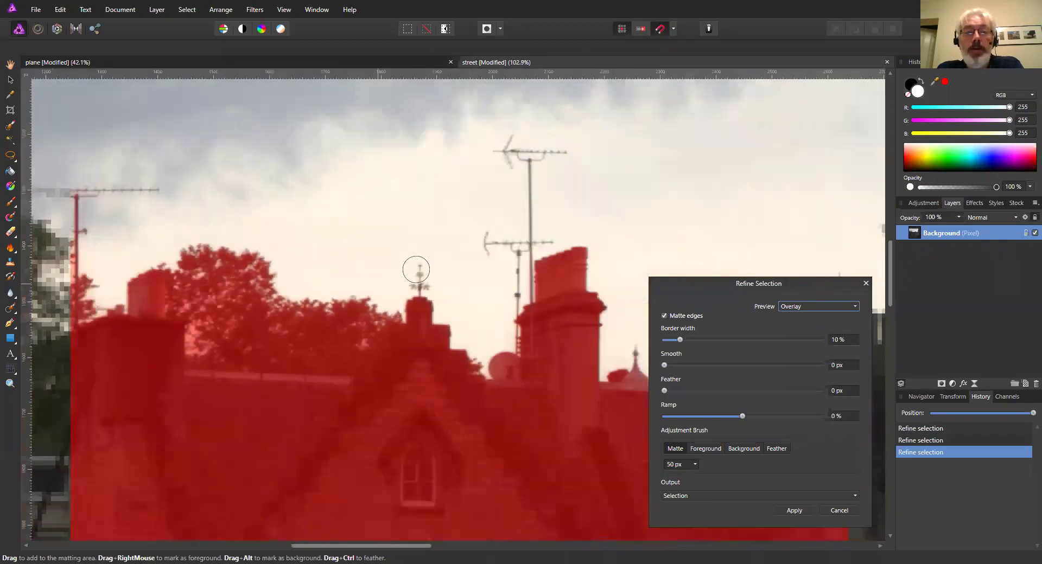
left_click_drag(423, 269, 424, 286)
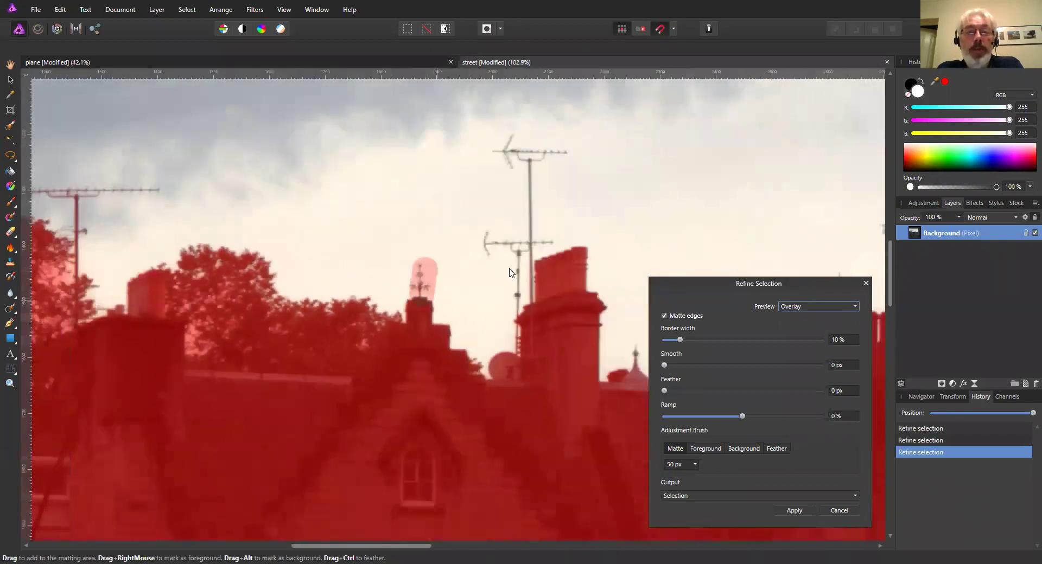
Paint matte areas over the aerial mast beside the chimney and the bird flying above the rooftops
scroll(516, 261, "up", 8)
left_click_drag(539, 239, 536, 487)
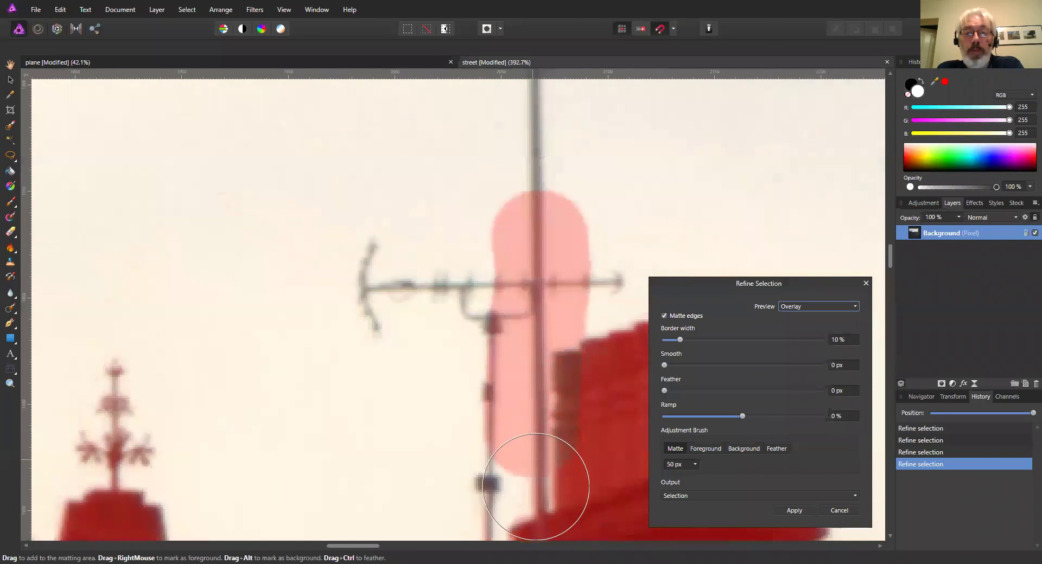
scroll(471, 362, "down", 8)
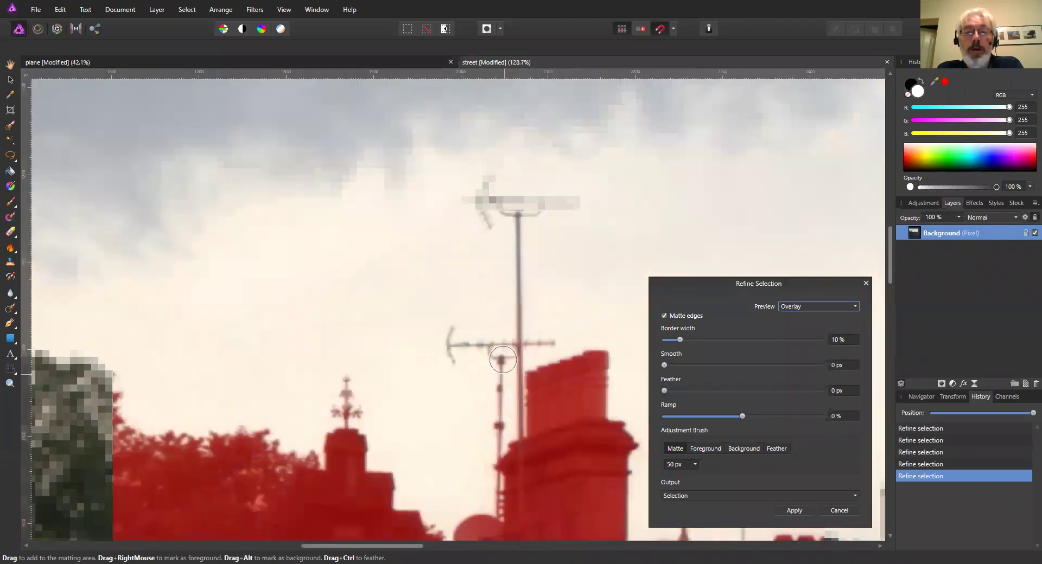
scroll(542, 282, "up", 8)
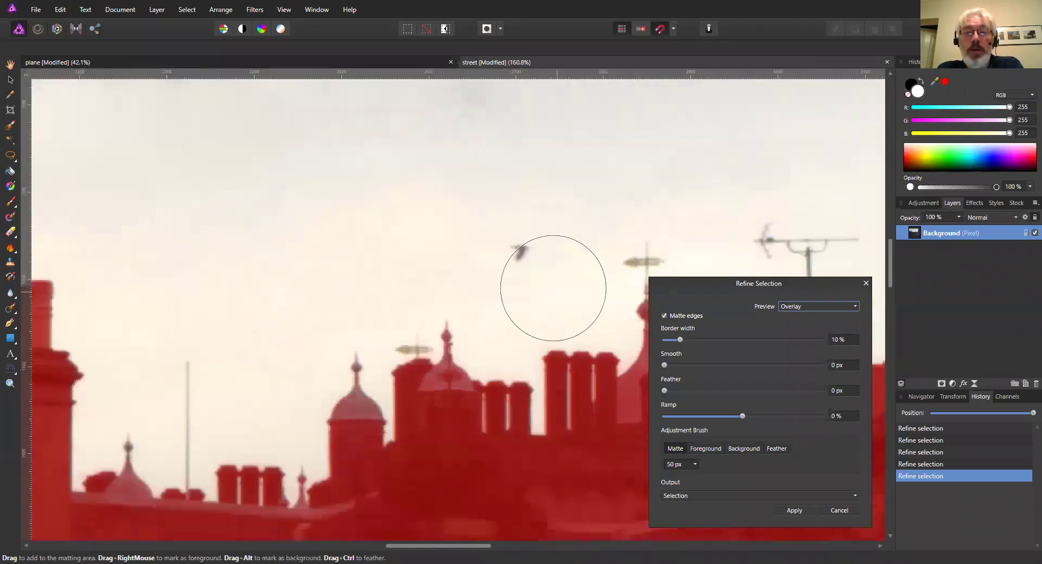
left_click(470, 205)
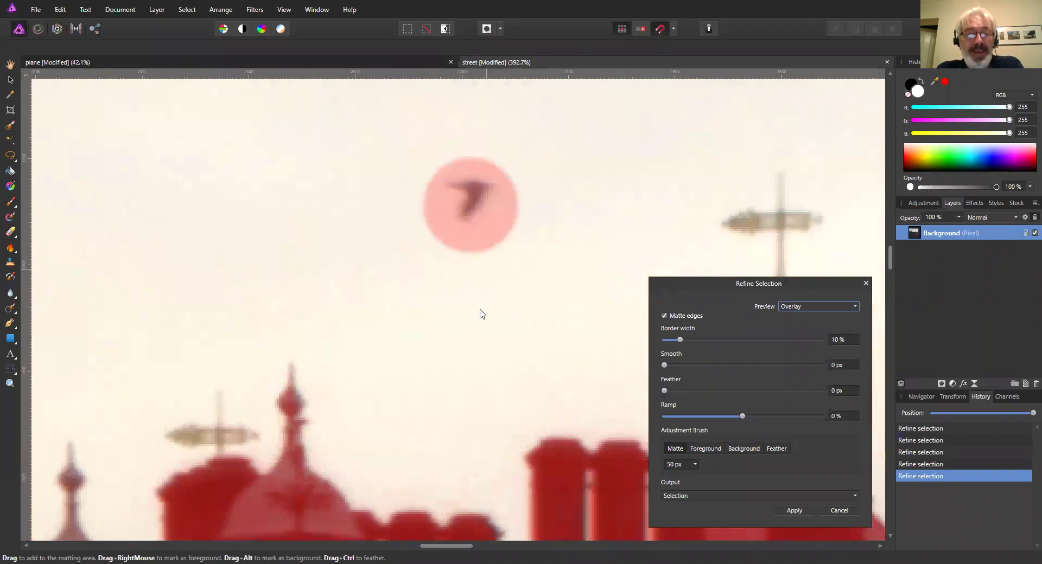
Review the overlay across the whole street and apply the refinement with Selection as the output
scroll(479, 314, "down", 12)
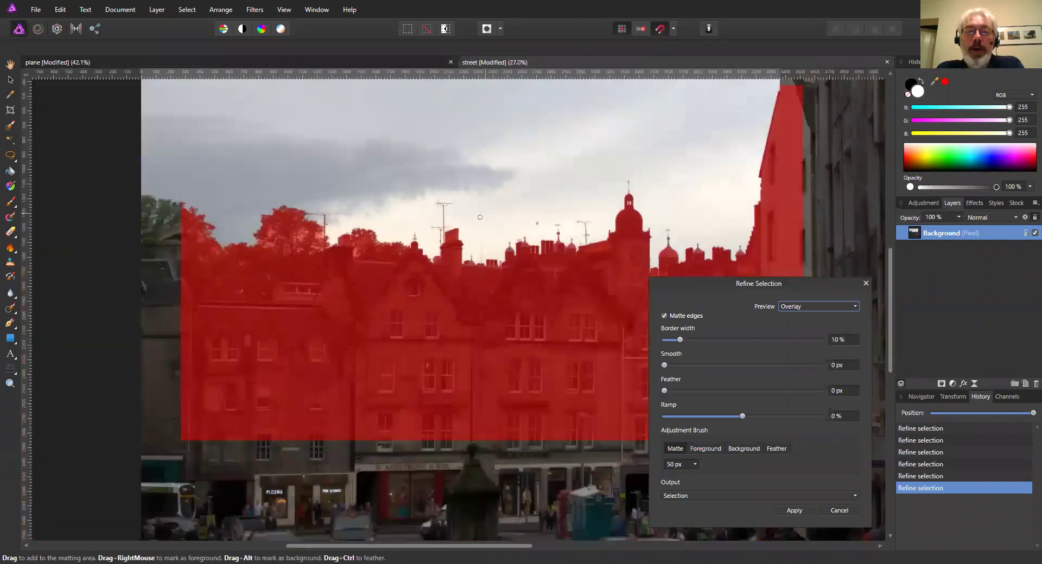
scroll(480, 217, "down", 1)
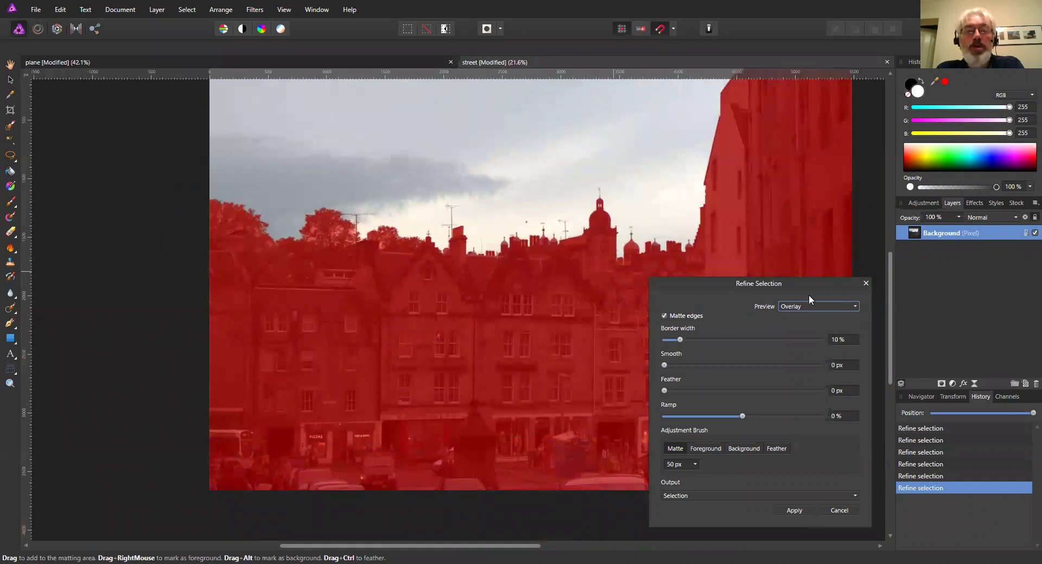
left_click_drag(808, 295, 875, 295)
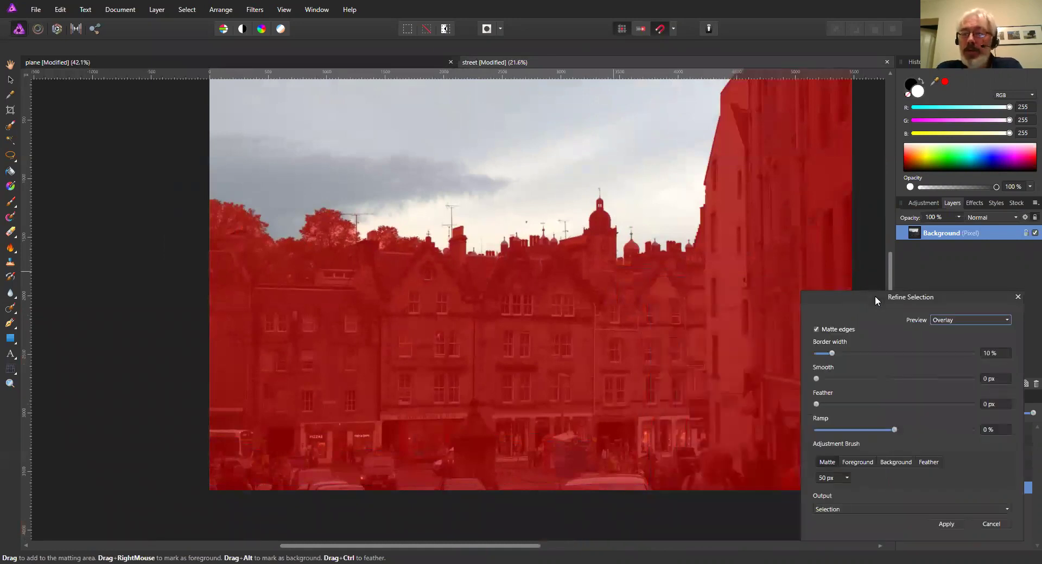
left_click(941, 525)
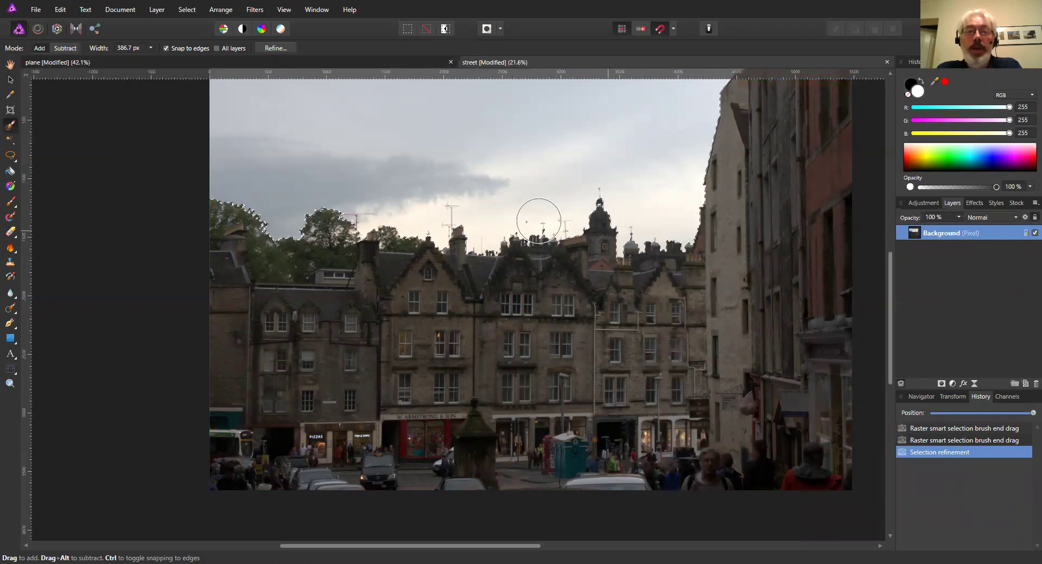
Add a Brightness / Contrast adjustment to the selected sky with brightness -61 % and contrast 73 %
left_click(952, 384)
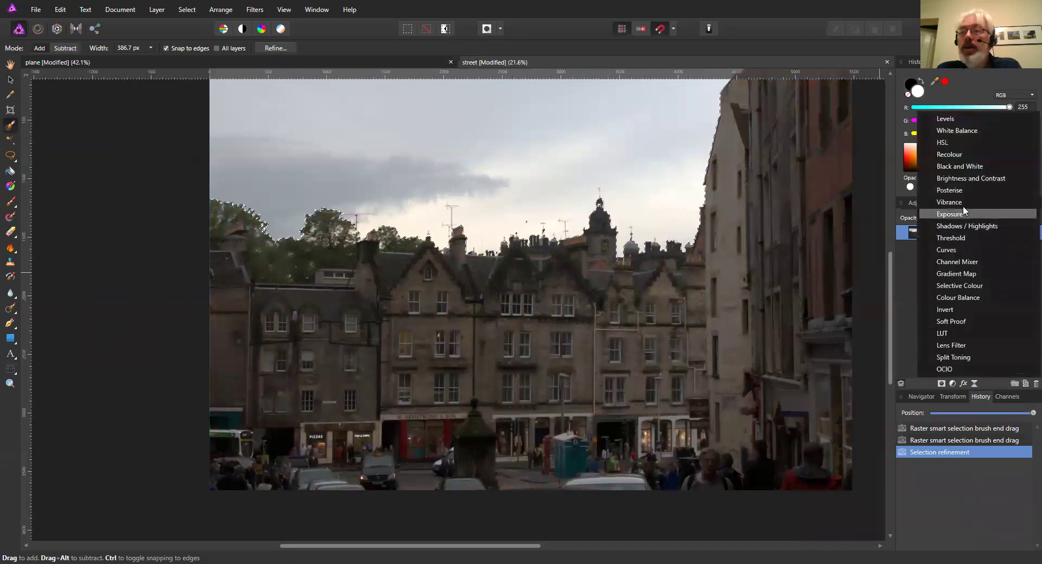
left_click(958, 179)
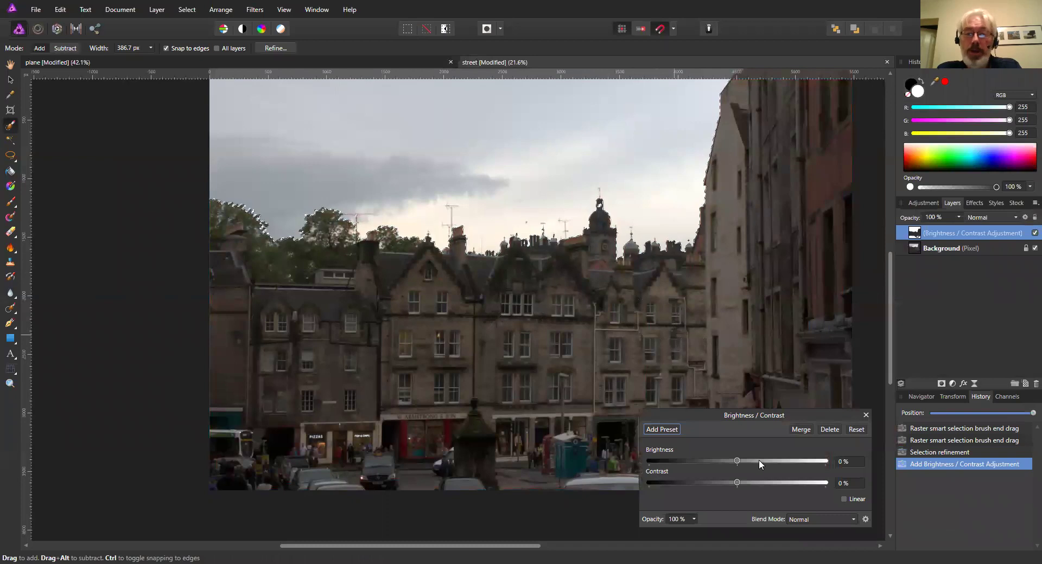
left_click_drag(736, 461, 697, 461)
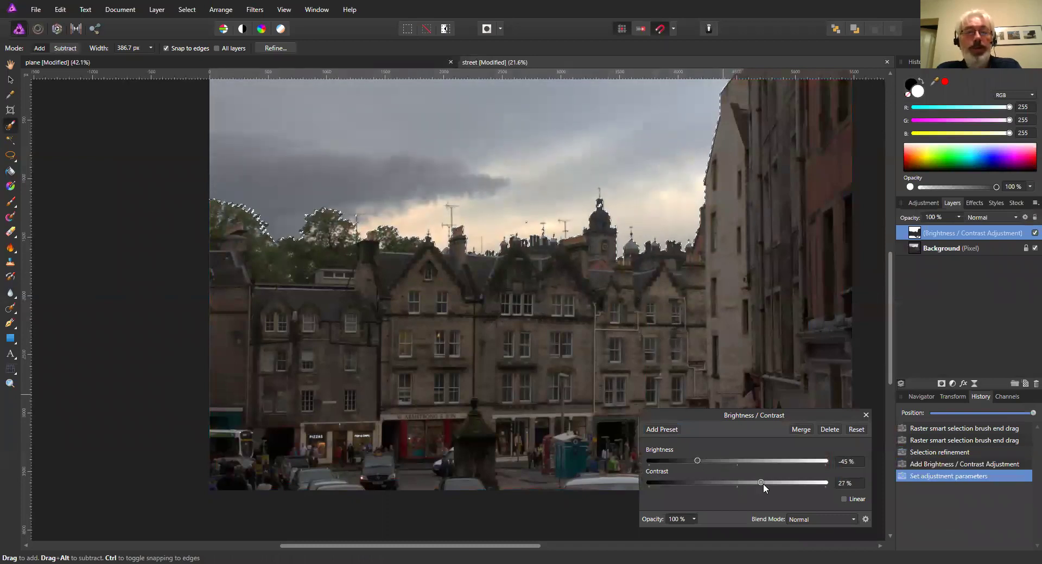
left_click_drag(793, 487, 792, 487)
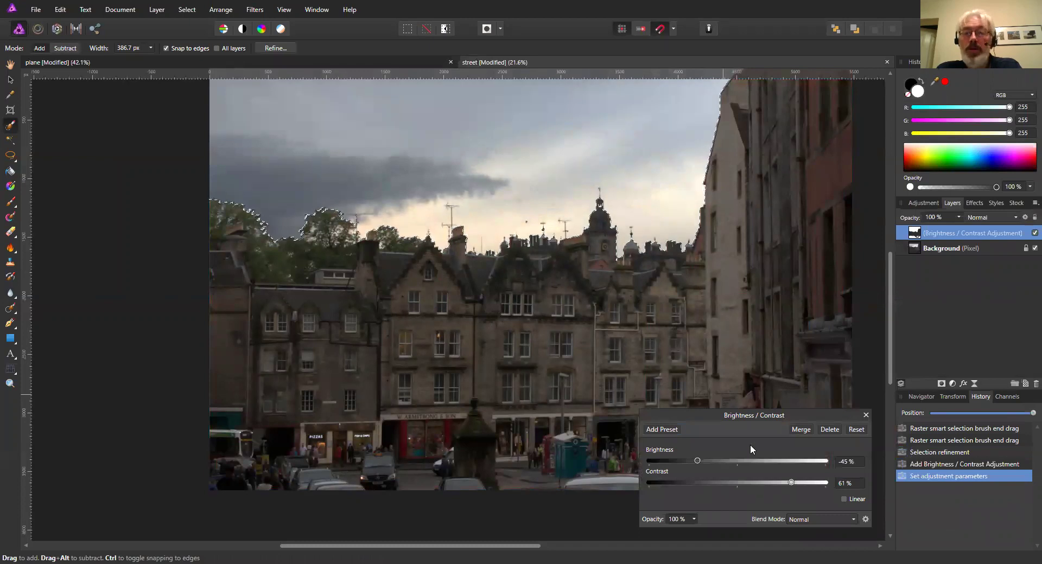
left_click_drag(734, 415, 726, 298)
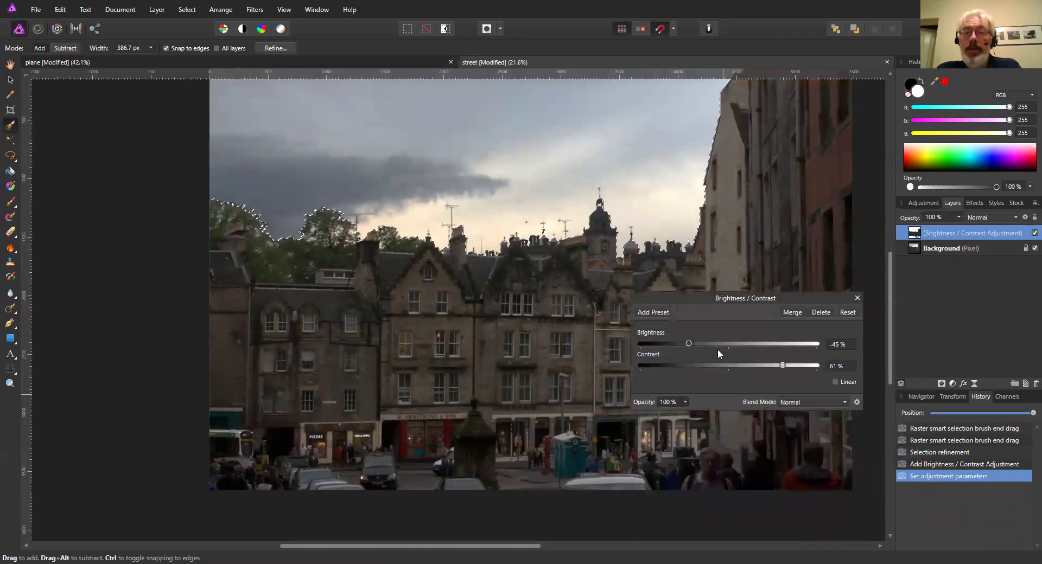
left_click_drag(688, 344, 675, 344)
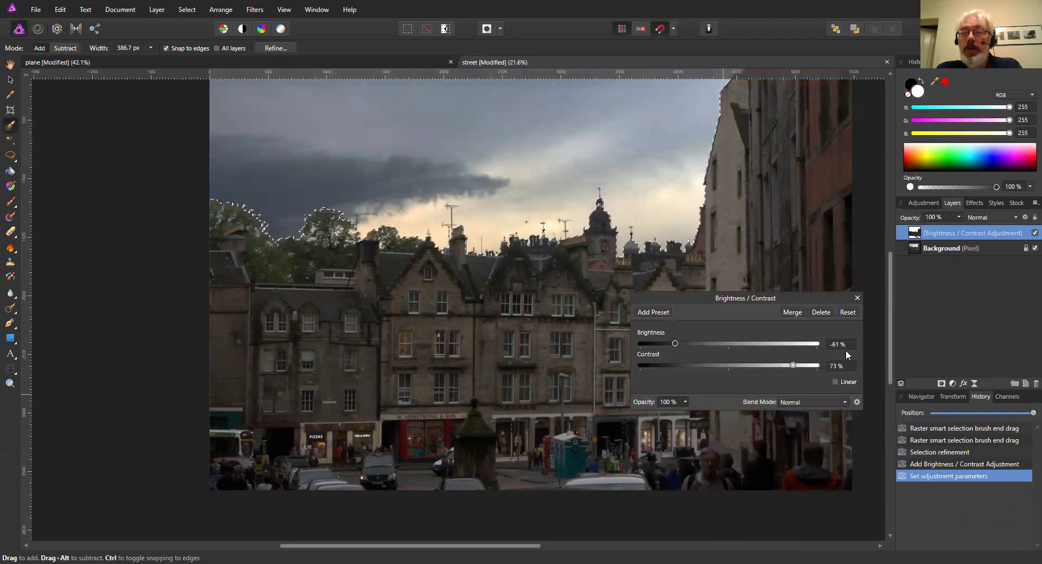
left_click(856, 298)
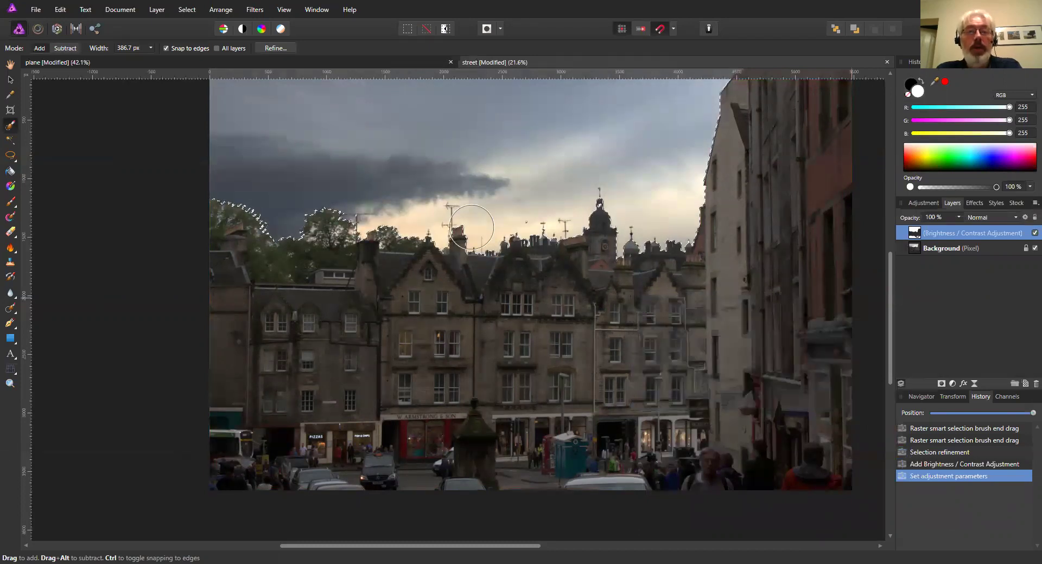
Invert the selection to cover the buildings instead of the sky and make the Background layer active
left_click(446, 30)
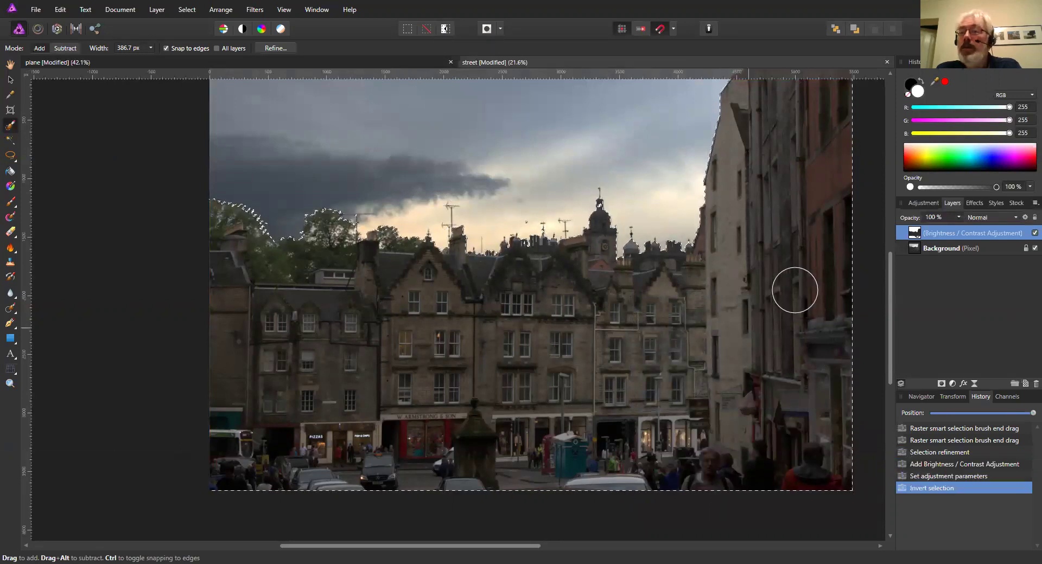
left_click(930, 252)
left_click(952, 384)
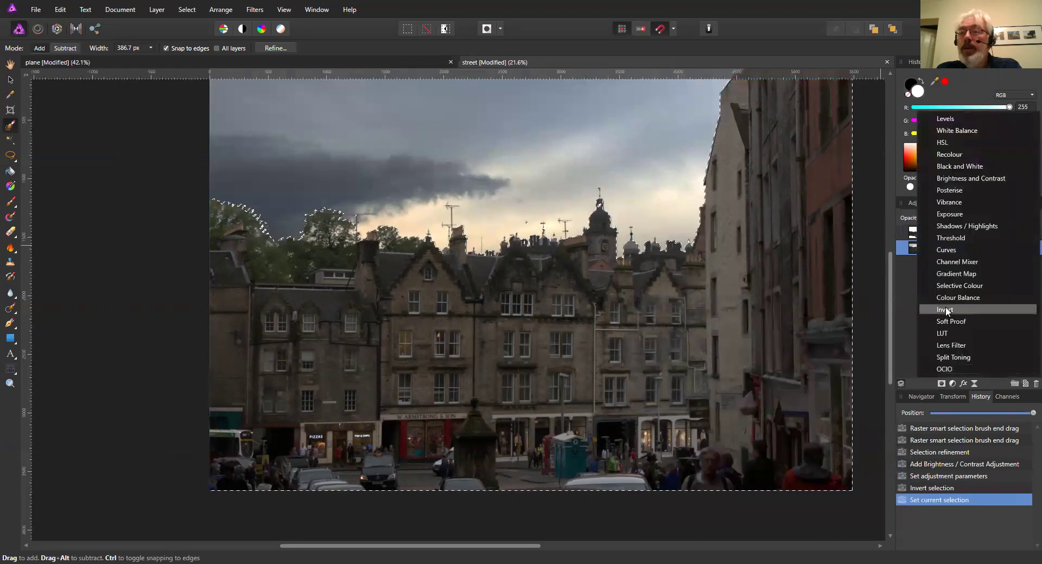
key("Escape")
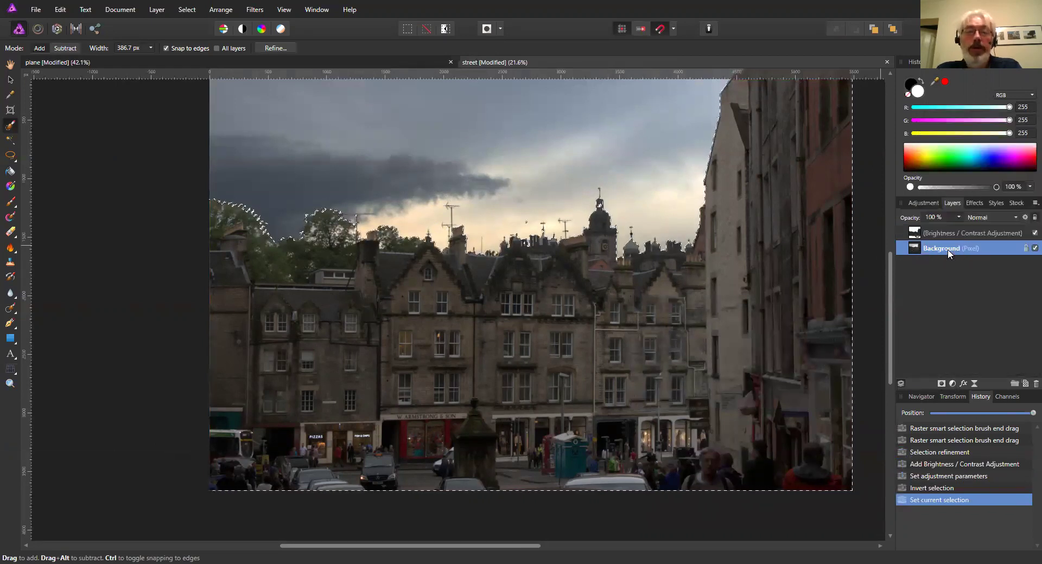
Add a Curves adjustment for the buildings with an S-shaped master curve, lowering the shadows and raising the highlights
mouse_move(684, 317)
left_mouse_down()
mouse_move(685, 334)
mouse_move(666, 314)
mouse_move(677, 324)
mouse_move(673, 308)
mouse_move(685, 326)
mouse_move(671, 305)
mouse_move(685, 325)
left_mouse_up()
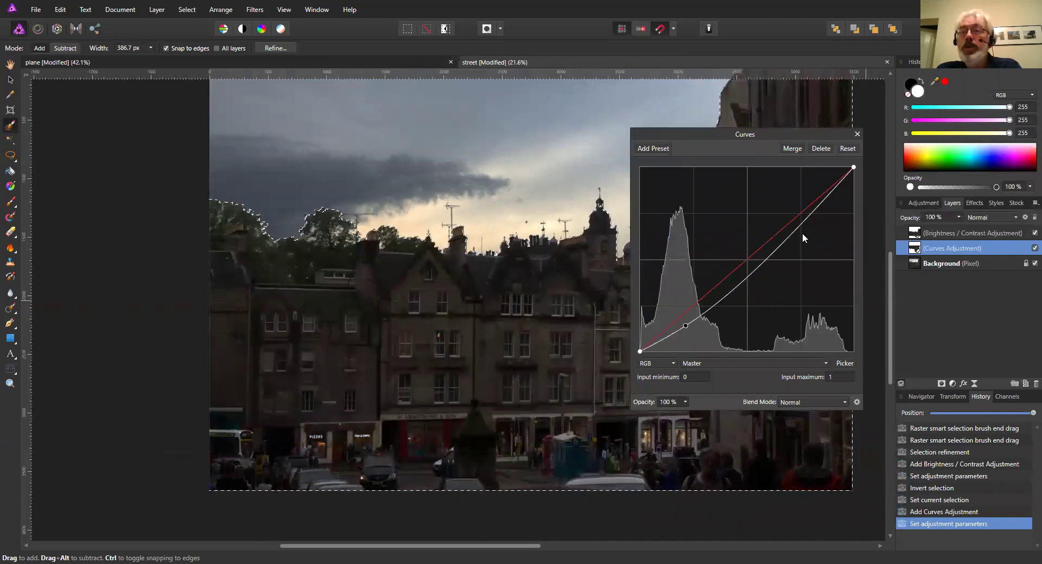
left_click_drag(792, 214, 788, 208)
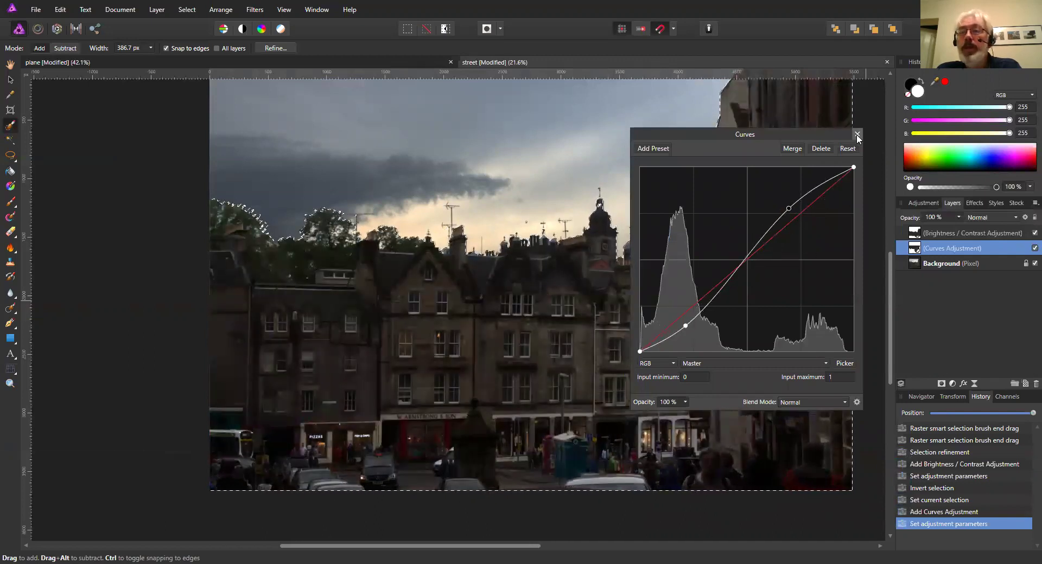
key("Escape")
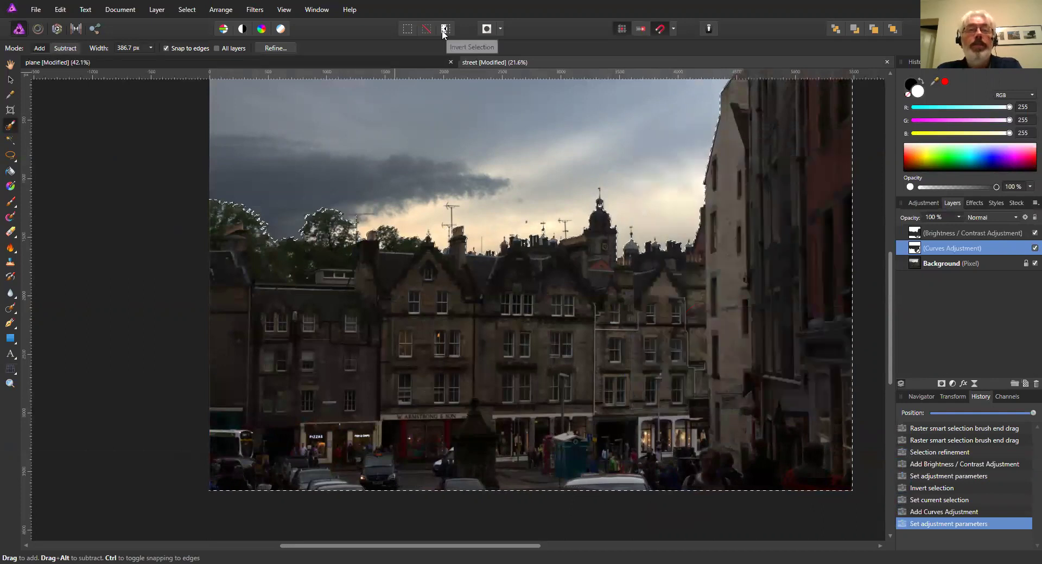
Deselect everything, view the Curves adjustment's mask on its own, and return to the normal view with the Background layer active
key("ctrl+d")
scroll(541, 262, "down", 1)
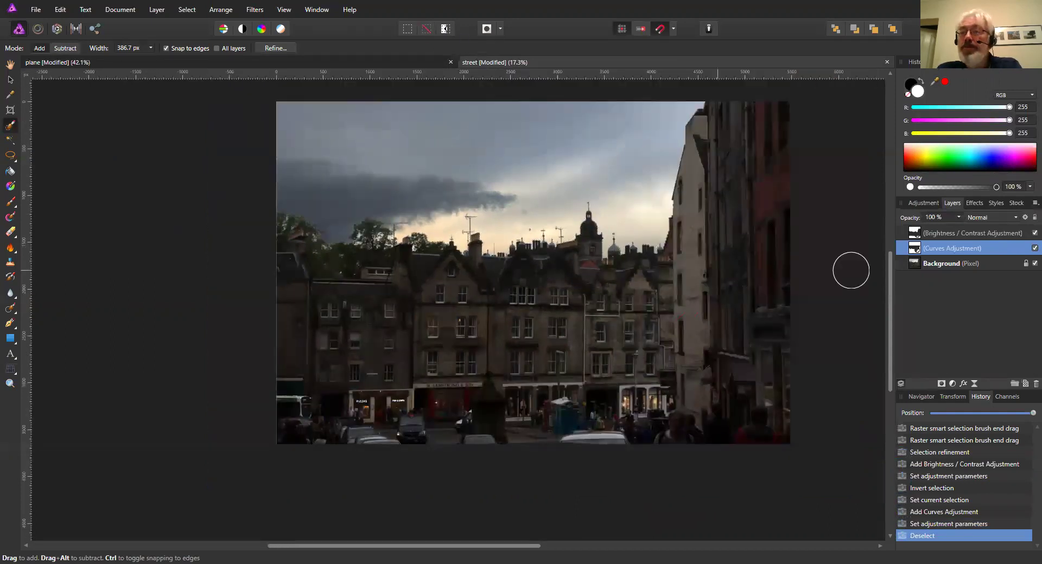
left_click(915, 250, "alt")
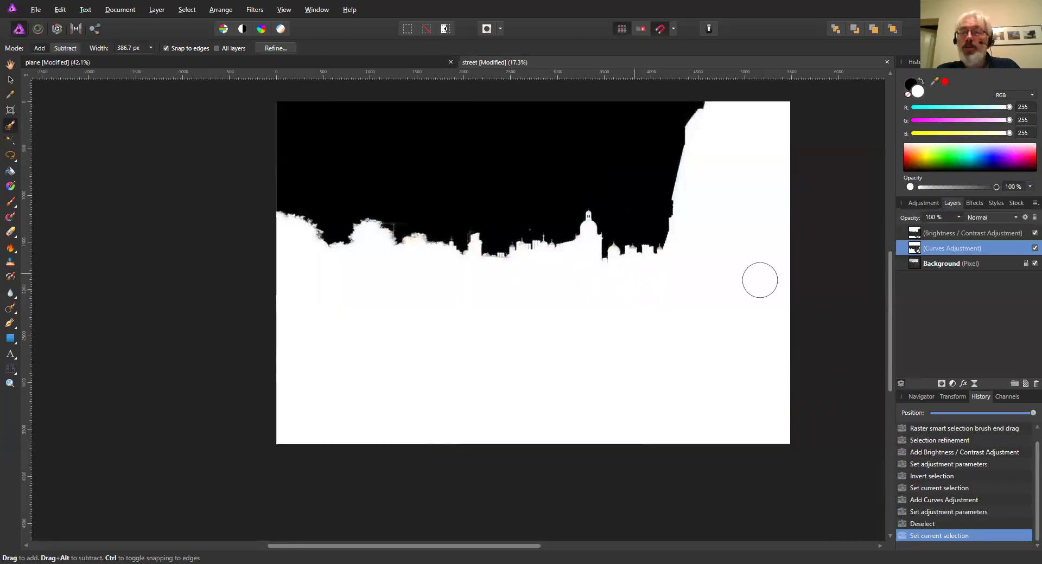
left_click(931, 265)
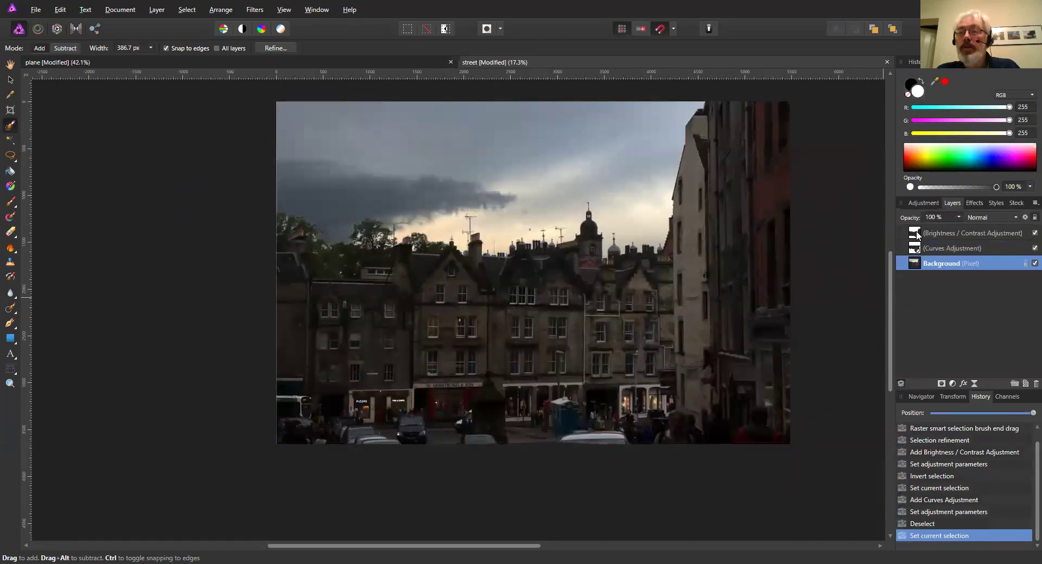
View the Brightness / Contrast mask and the Curves mask on their own, returning to the normal view with Brightness / Contrast active
left_click(916, 234, "alt")
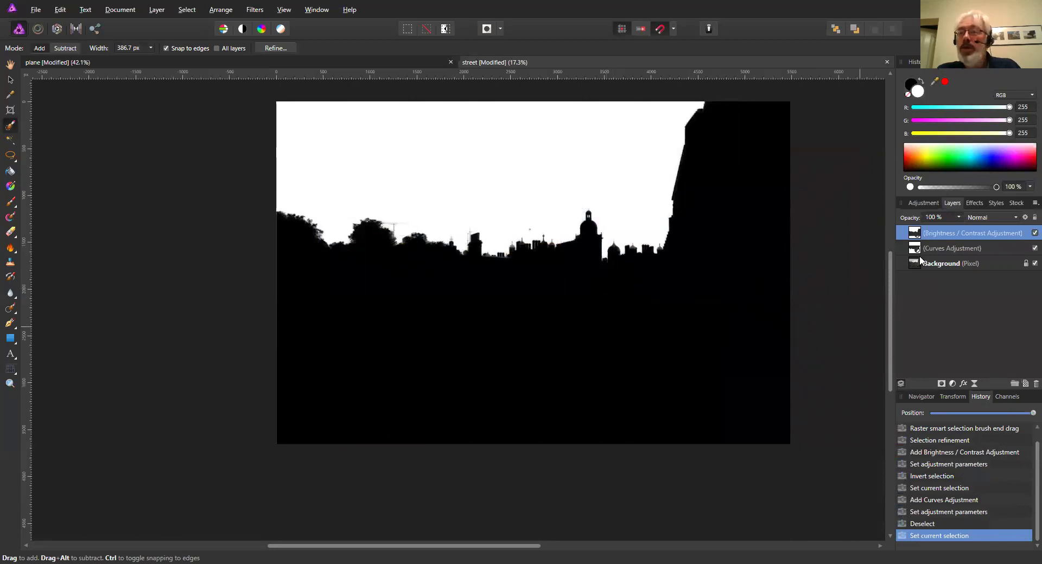
left_click(916, 252)
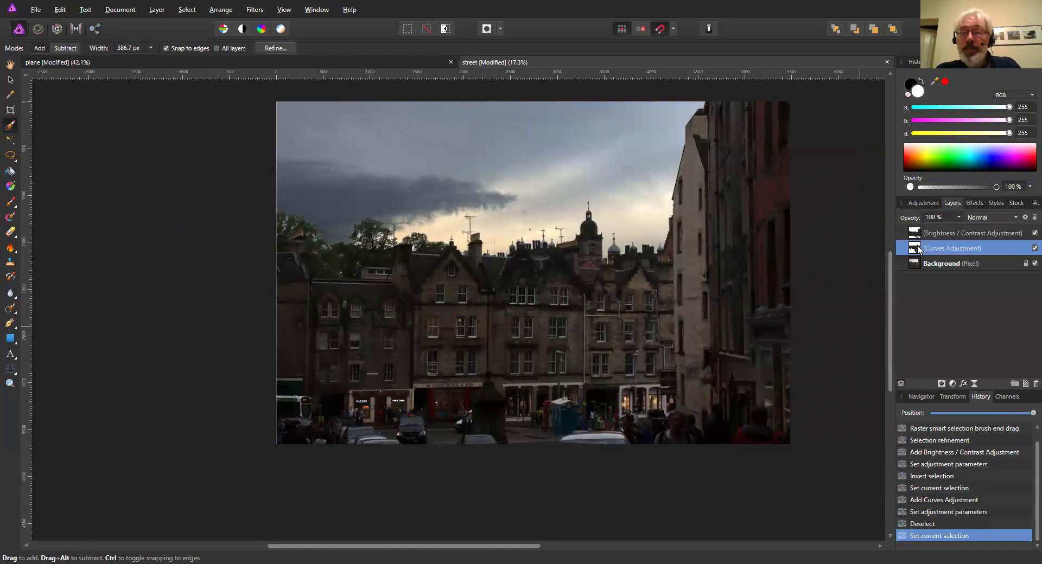
left_click(917, 249, "alt")
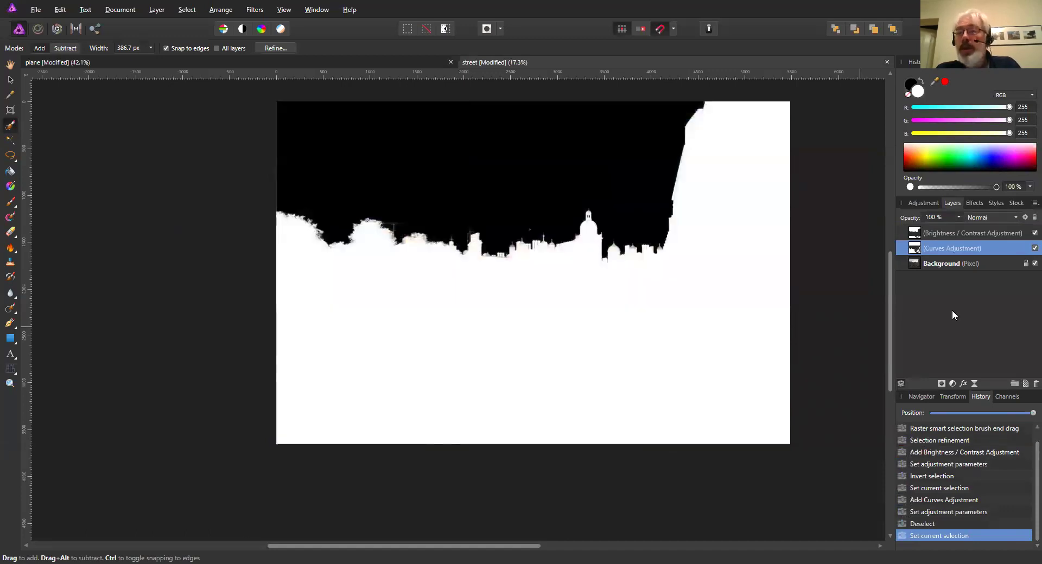
left_click(934, 236)
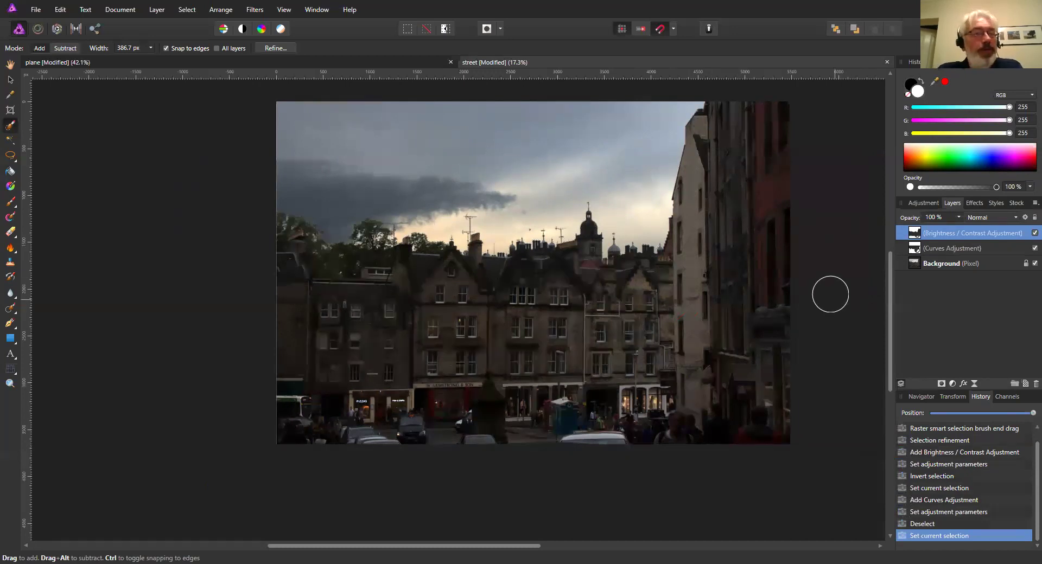
scroll(597, 249, "up", 1)
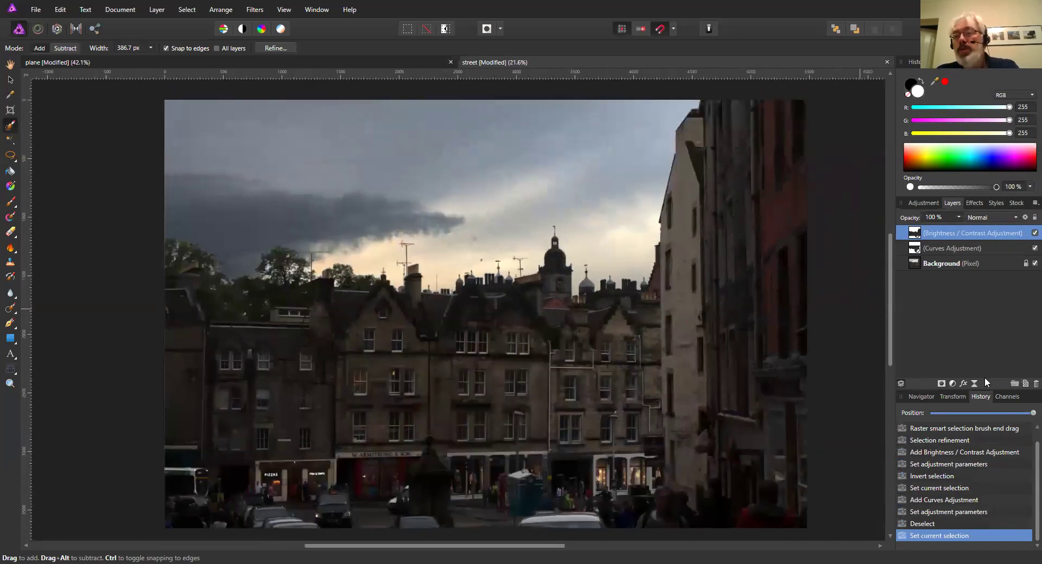
Roll the street photo's history back to its original state, before any selections or adjustments
left_click_drag(1027, 416, 932, 416)
scroll(491, 290, "down", 2)
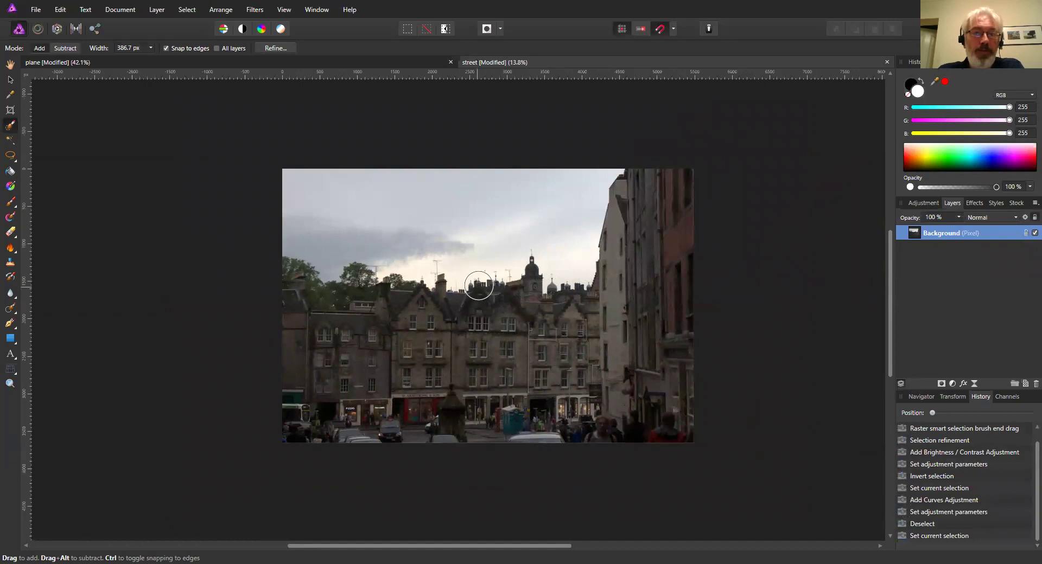
scroll(480, 279, "up", 1)
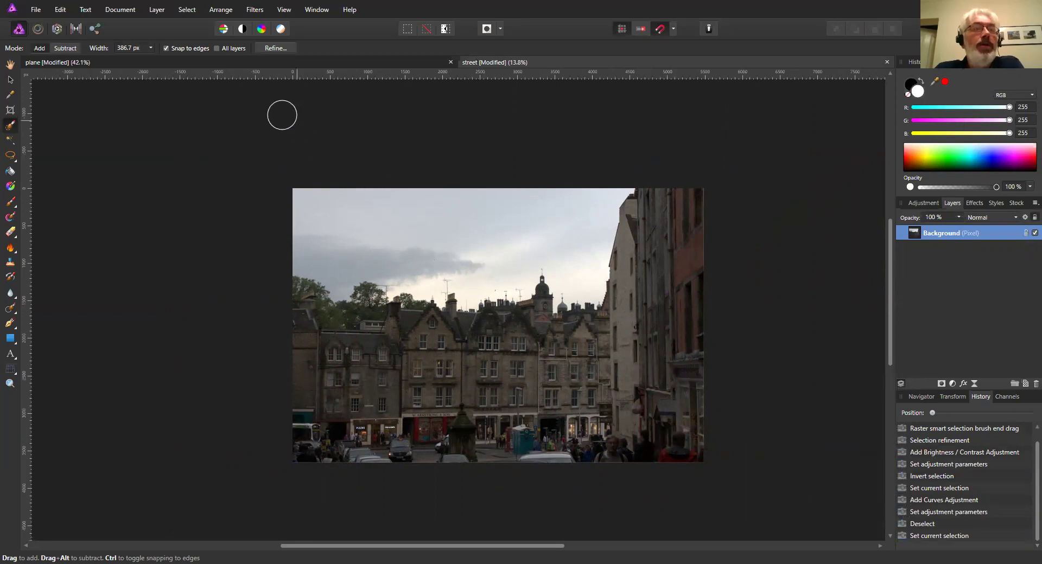
Select the highlights of the street photo by tonal range and inspect the selection outline in the sky
left_click(184, 11)
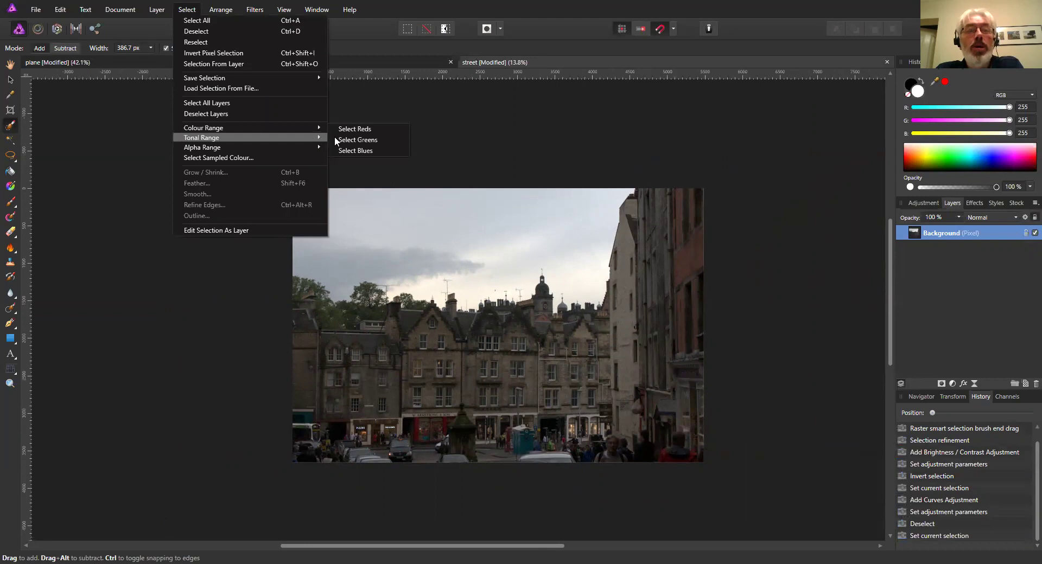
mouse_move(229, 137)
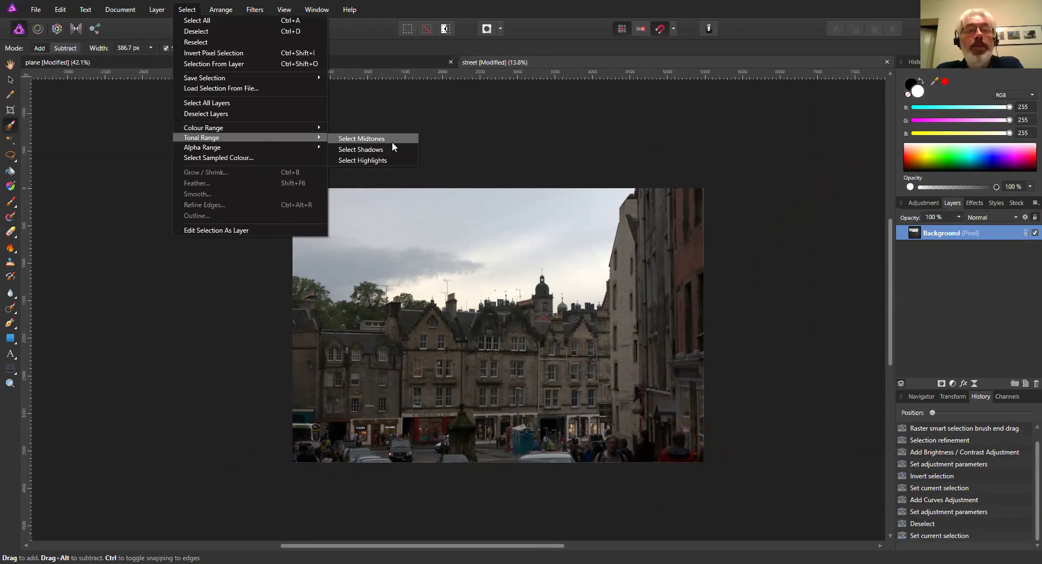
left_click(379, 160)
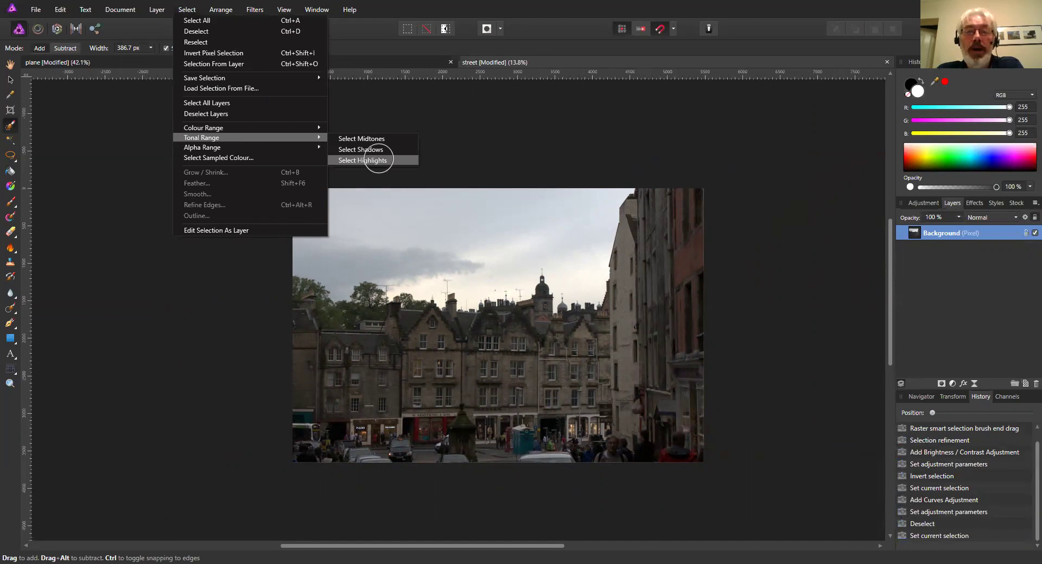
scroll(526, 264, "up", 3)
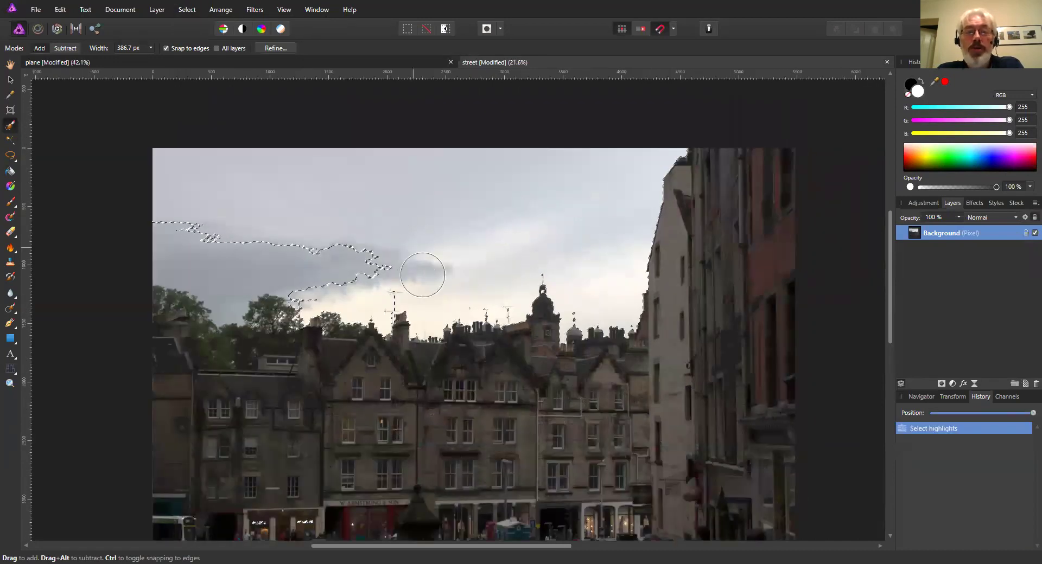
scroll(454, 225, "up", 1)
scroll(535, 210, "left", 5)
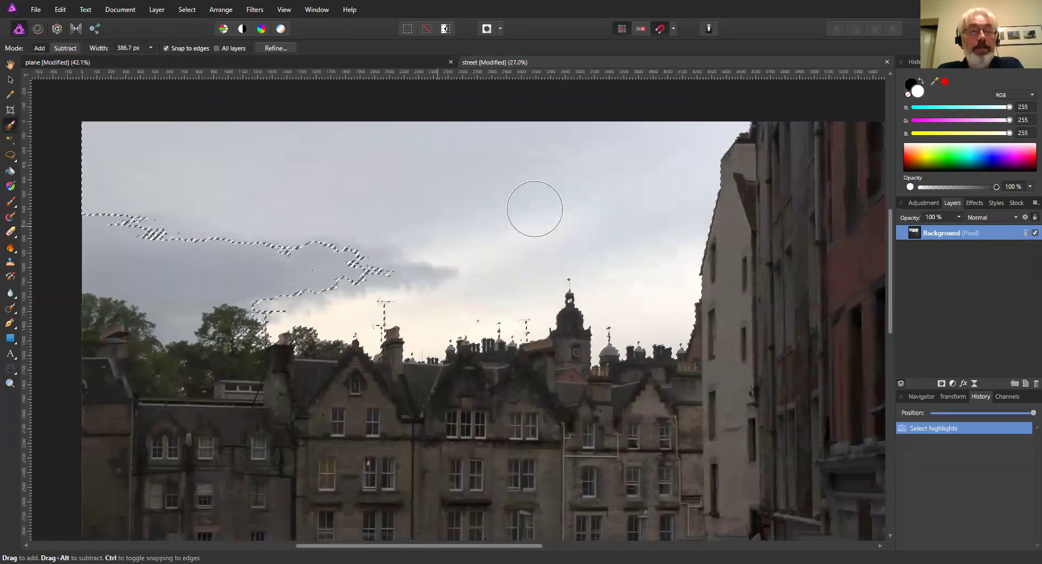
scroll(347, 216, "down", 4)
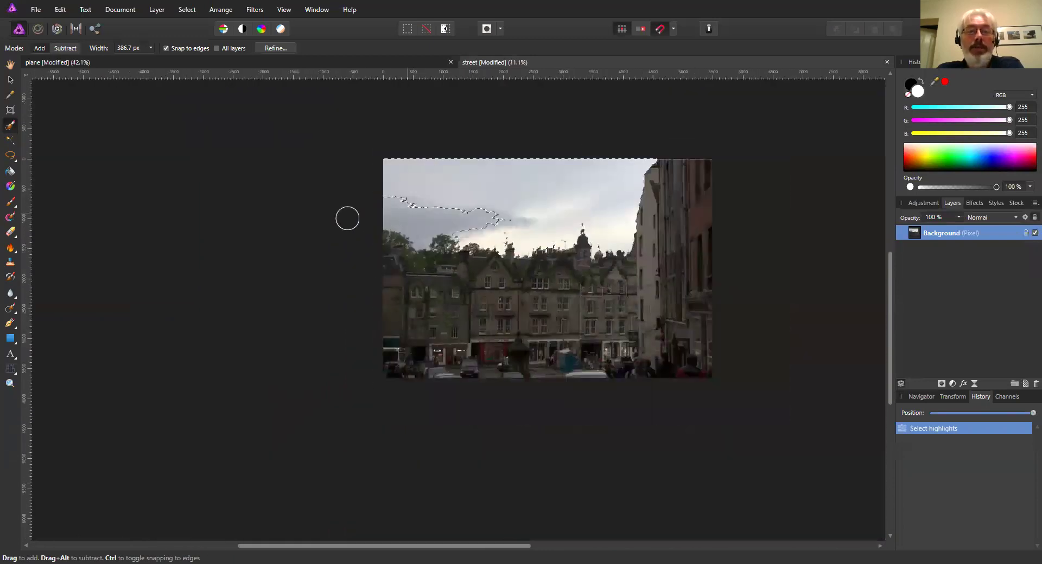
scroll(235, 125, "right", 3)
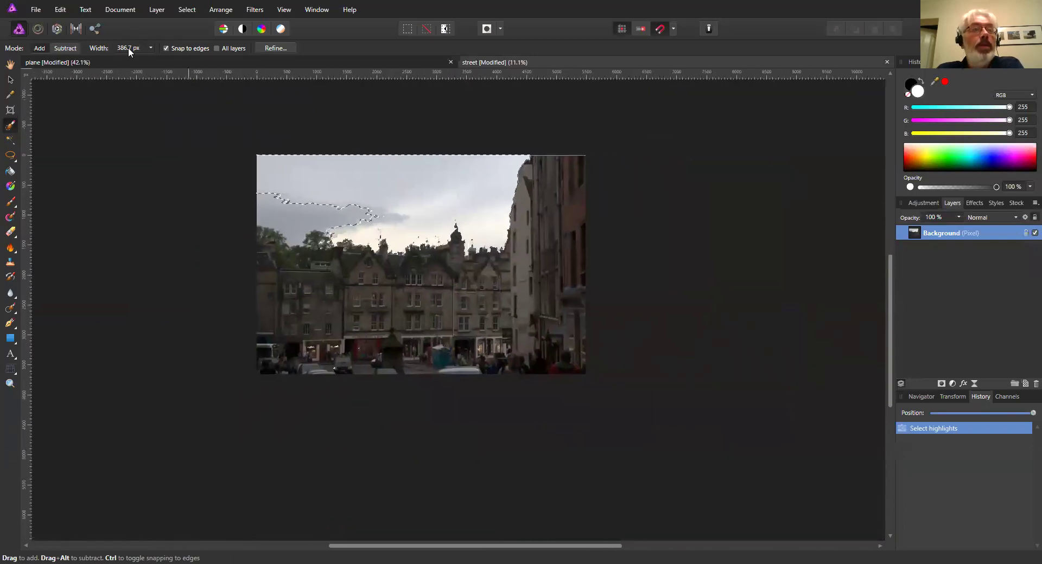
Switch to the plane photo and roll its history back to the original state
left_click(186, 14)
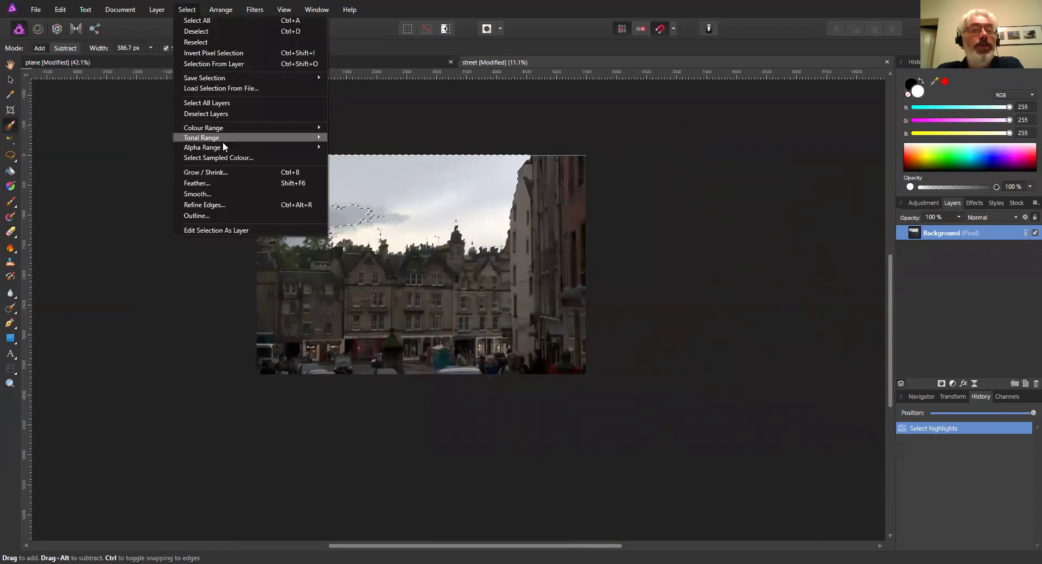
mouse_move(235, 150)
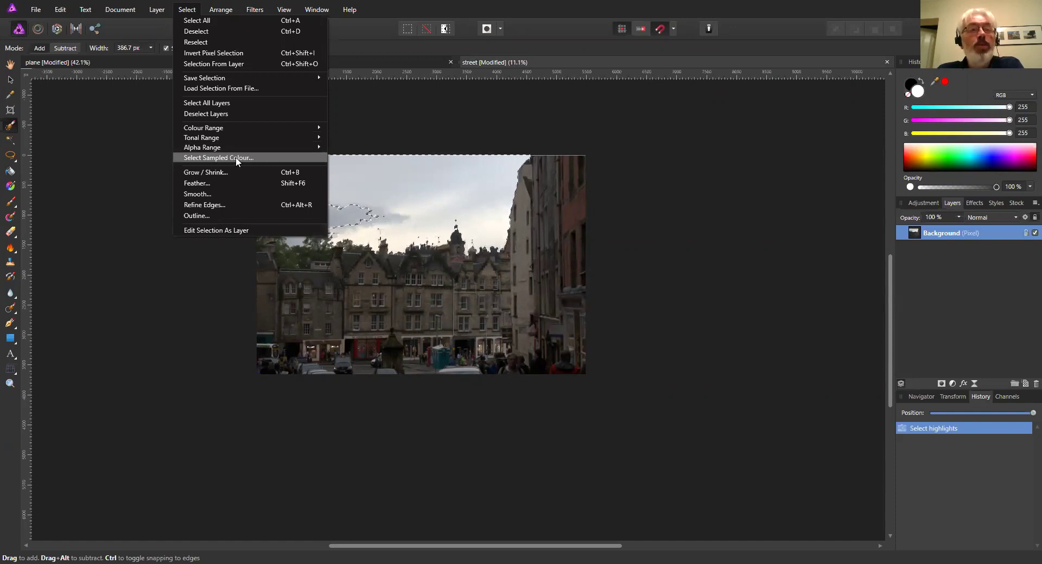
left_click(397, 128)
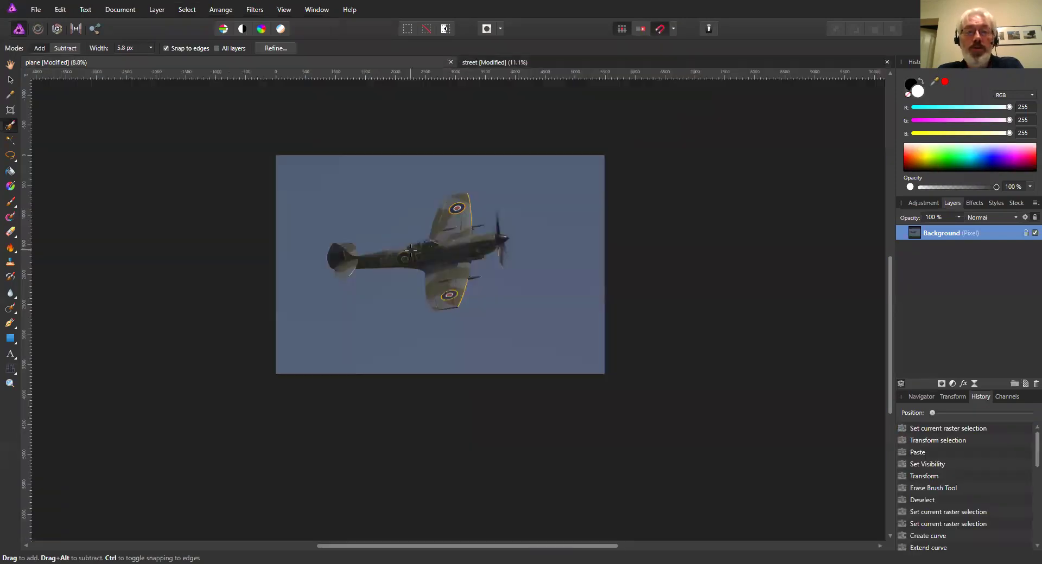
scroll(469, 223, "down", 2)
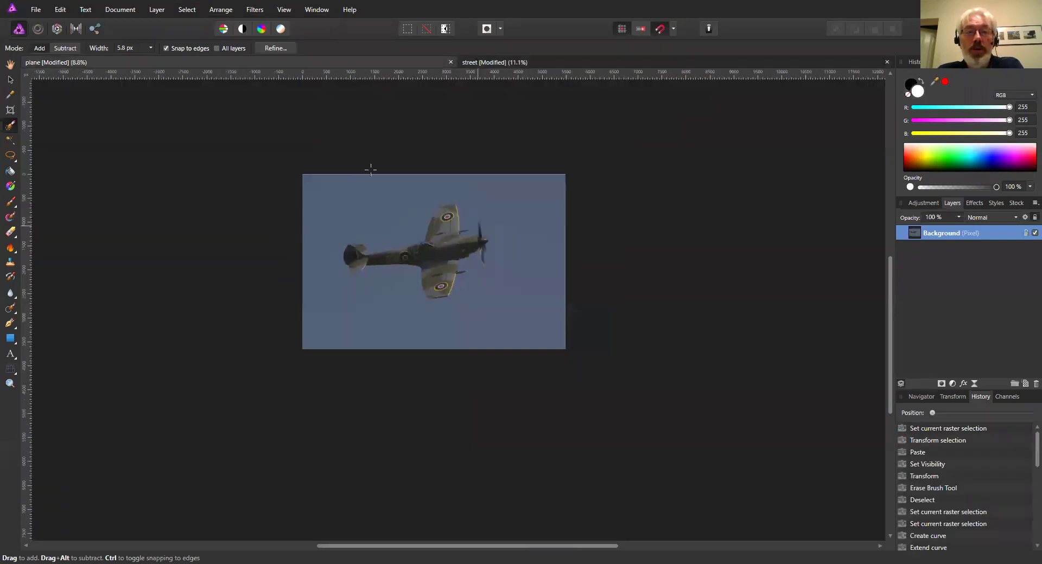
scroll(475, 224, "up", 4)
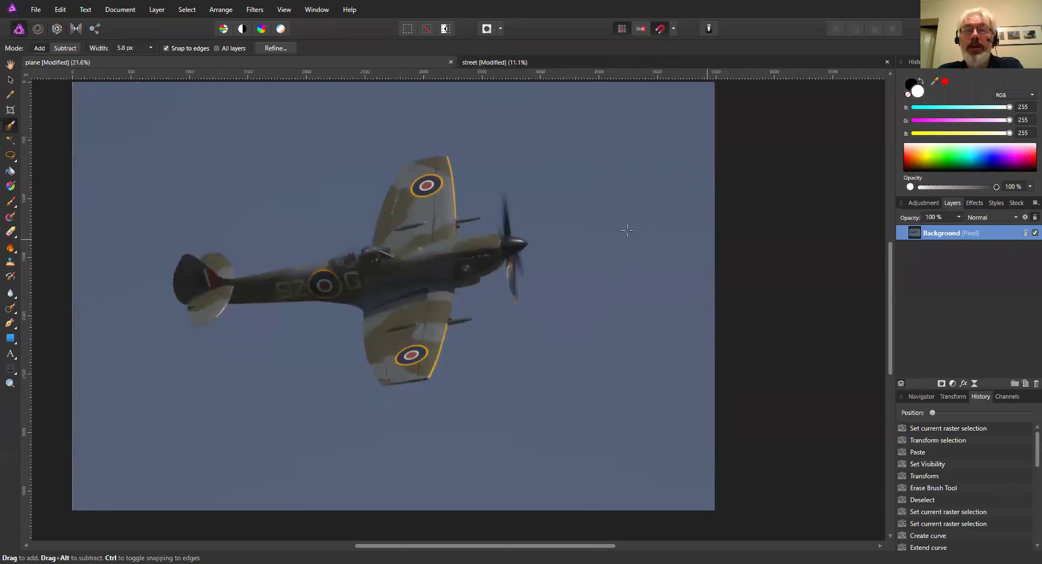
Start a Select Sampled Colour selection and sample the blue sky around the plane
left_click(184, 10)
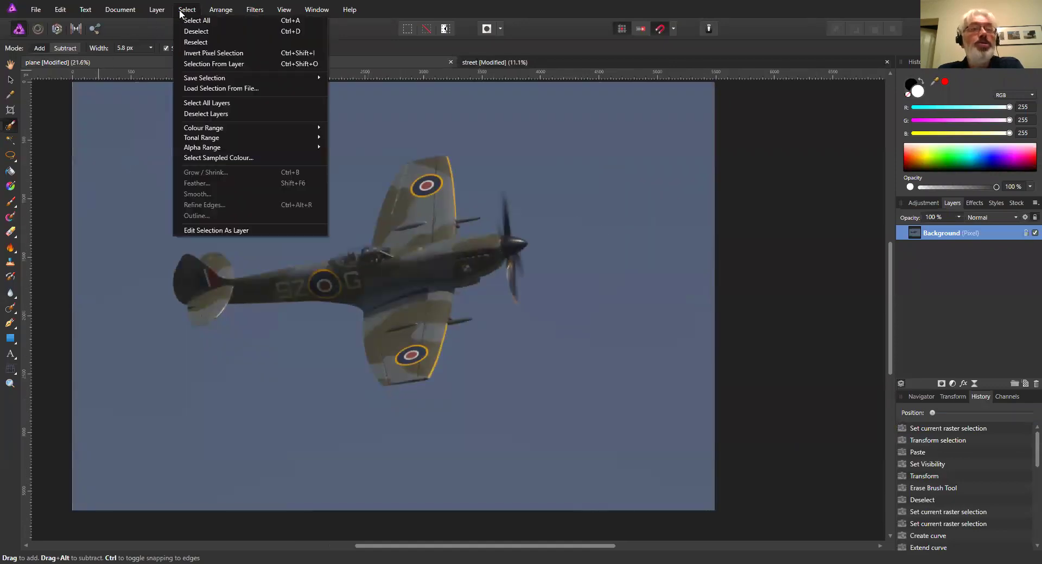
left_click(220, 158)
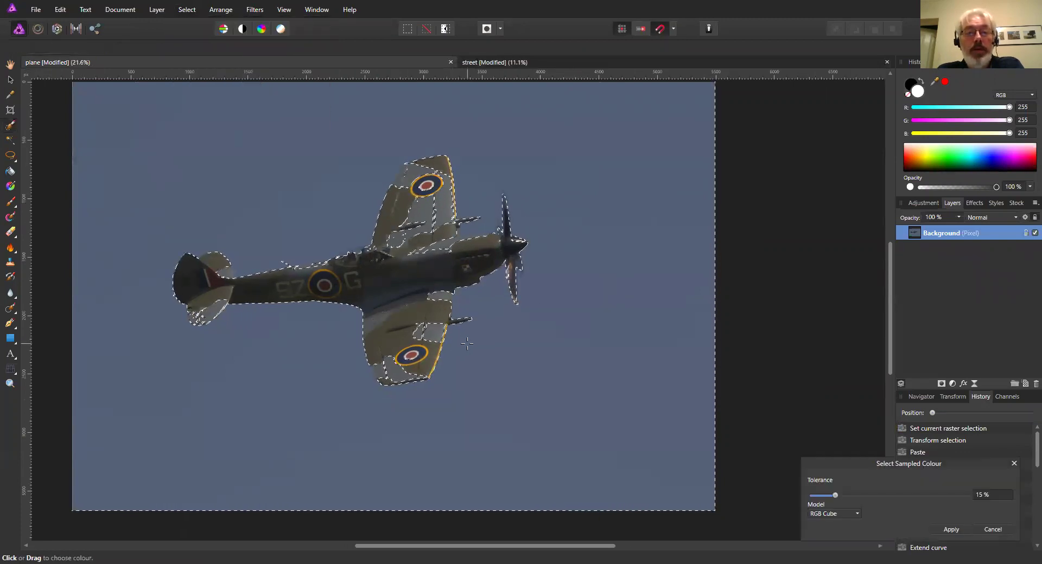
scroll(459, 351, "up", 4)
scroll(454, 337, "down", 5)
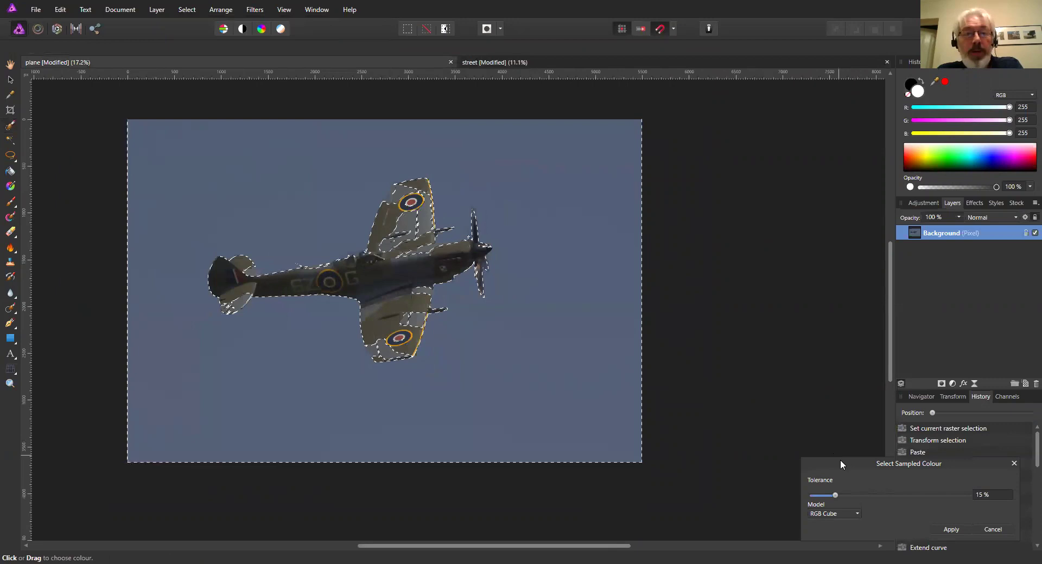
left_click_drag(842, 464, 734, 286)
scroll(507, 280, "up", 2)
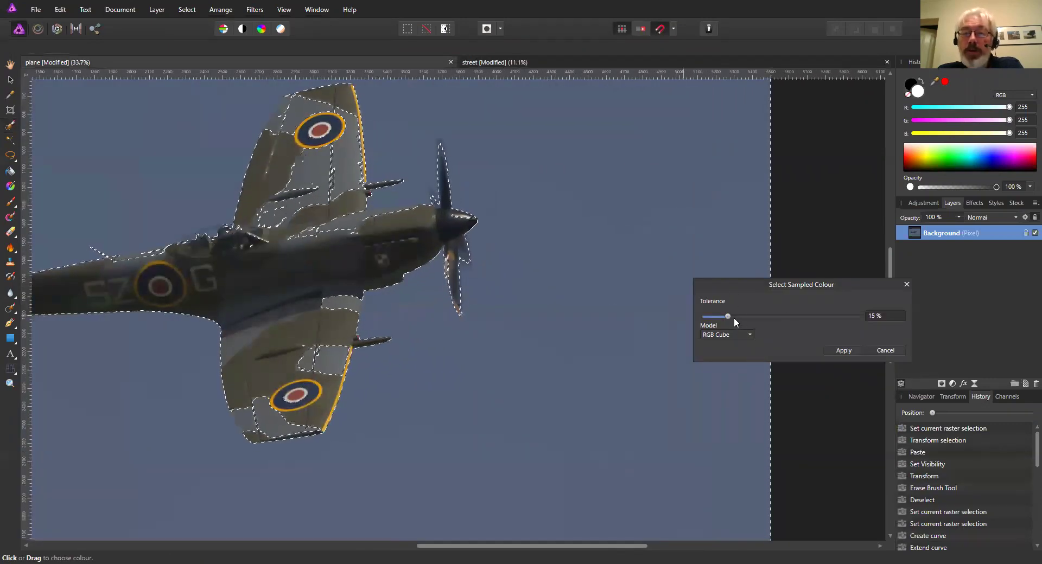
Set the sampled colour tolerance to 5 %, check the outline around the plane's aerial, and apply the selection
left_click_drag(728, 317, 712, 319)
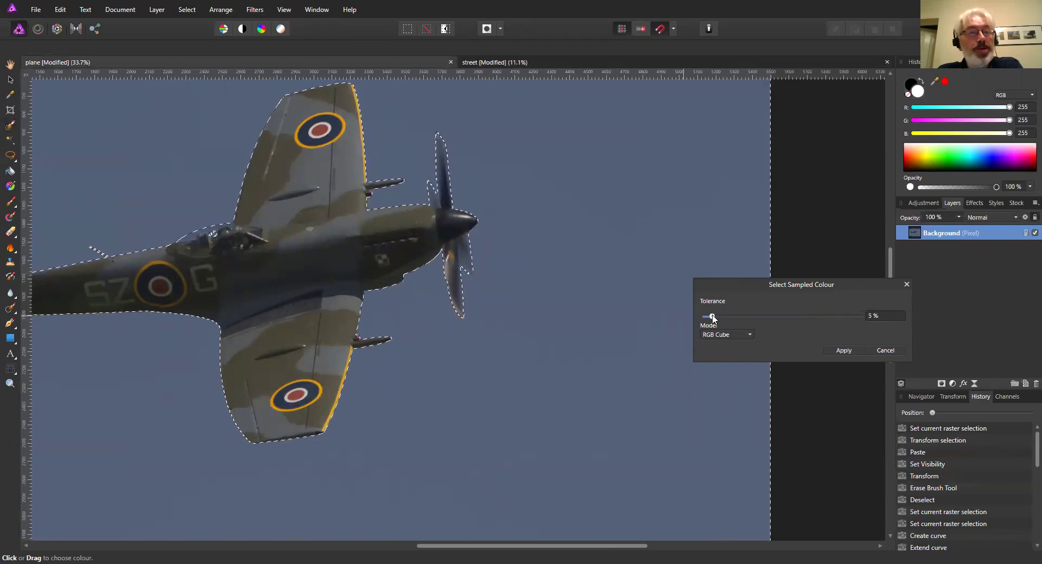
scroll(314, 259, "left", 3)
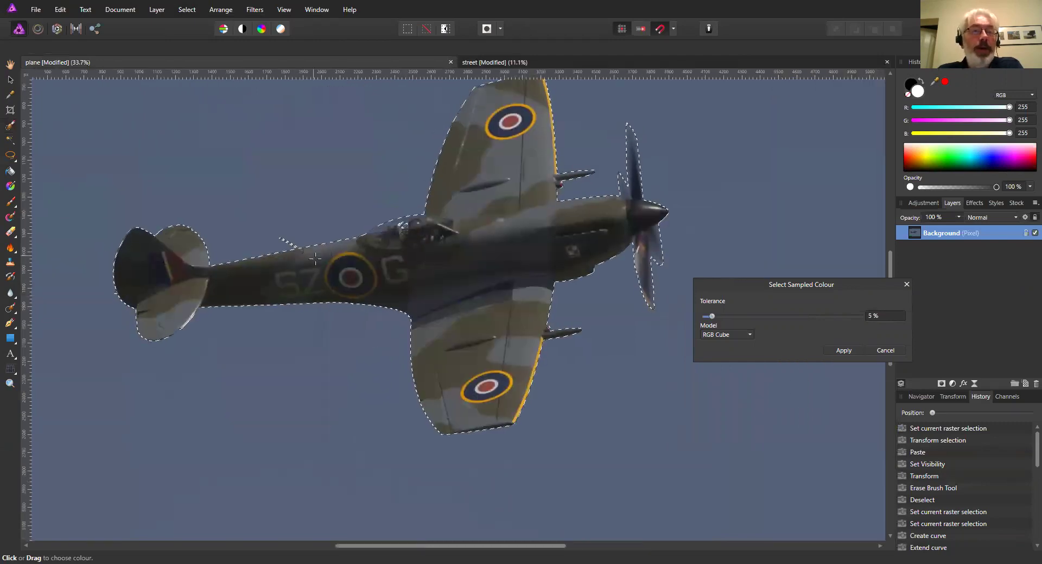
scroll(296, 246, "up", 5)
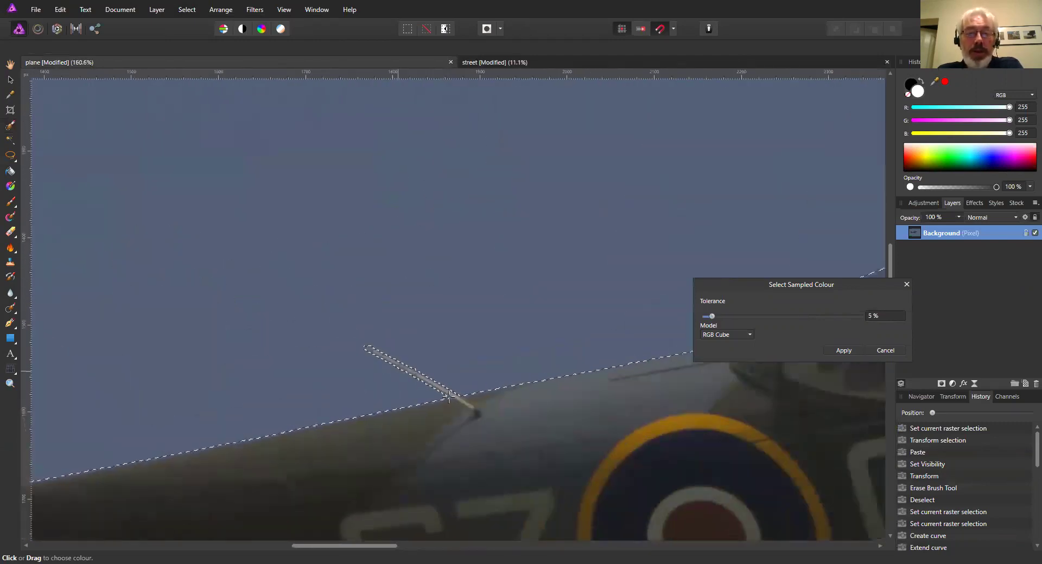
scroll(449, 398, "down", 3)
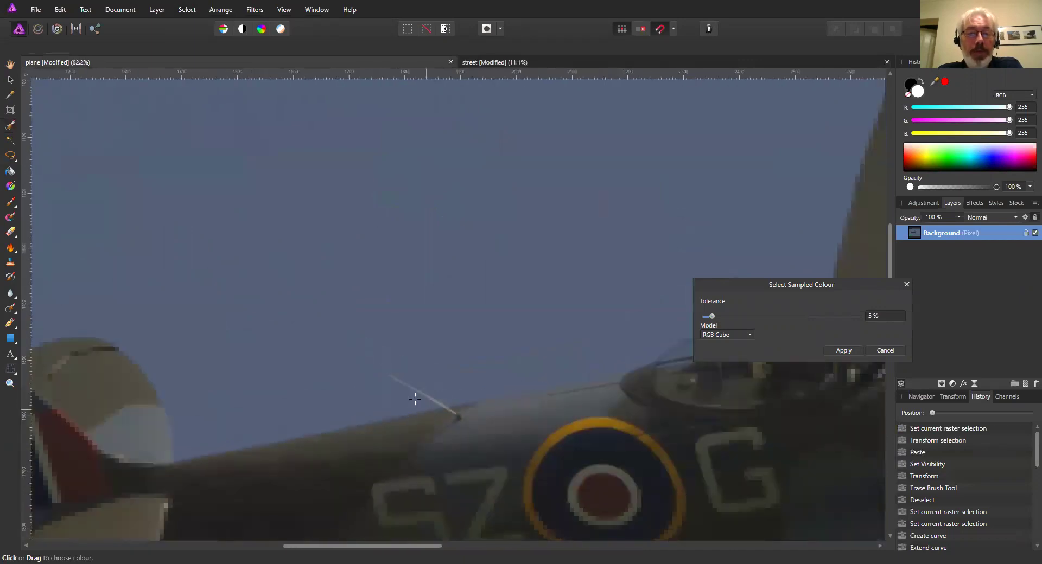
scroll(360, 298, "down", 3)
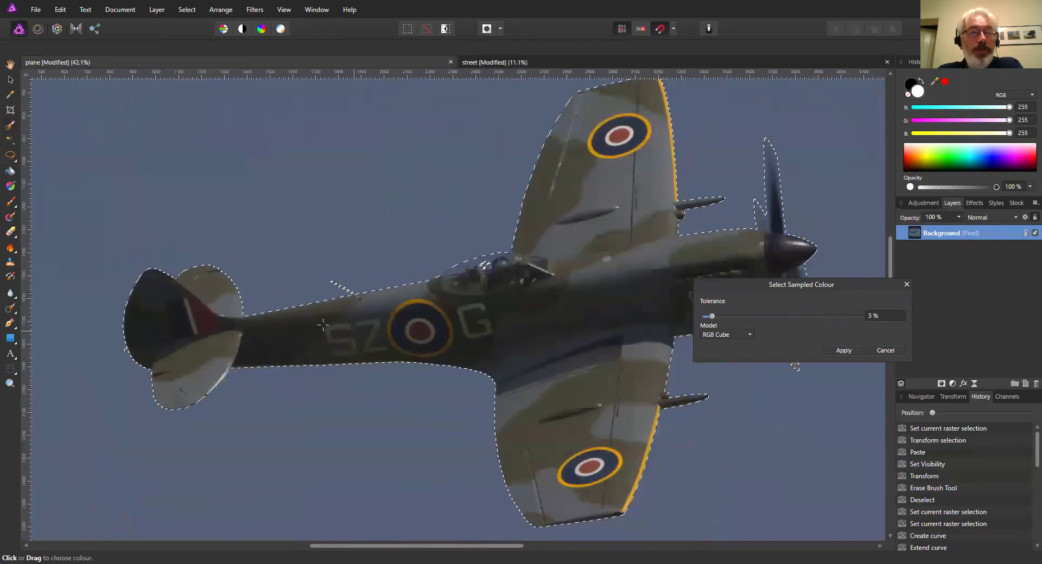
scroll(322, 324, "right", 2)
scroll(323, 325, "down", 1)
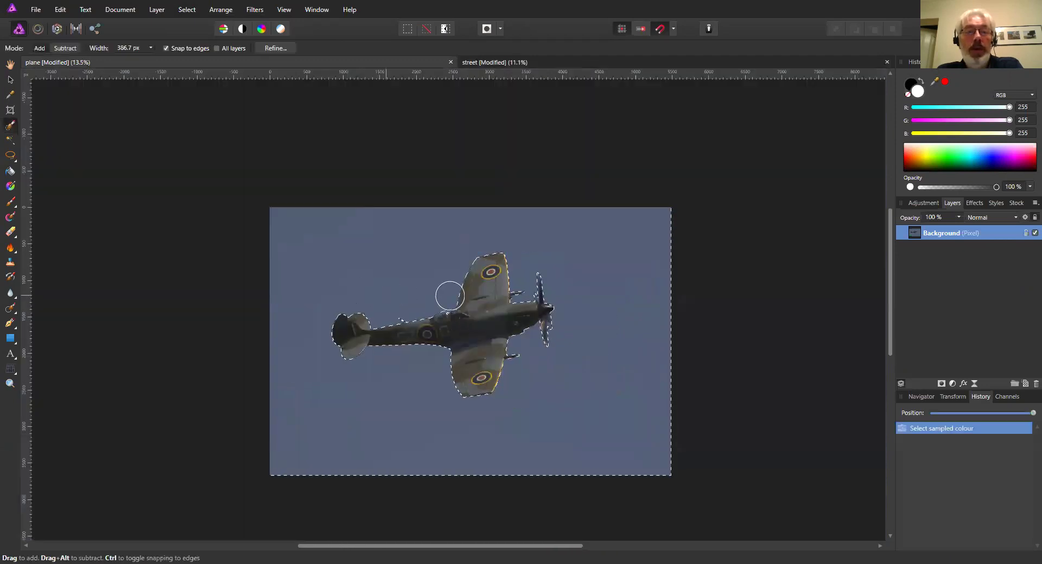
Add an HSL adjustment to the selected sky, trying a saturation shift of 98 % before setting it to -100 %
scroll(442, 288, "up", 1)
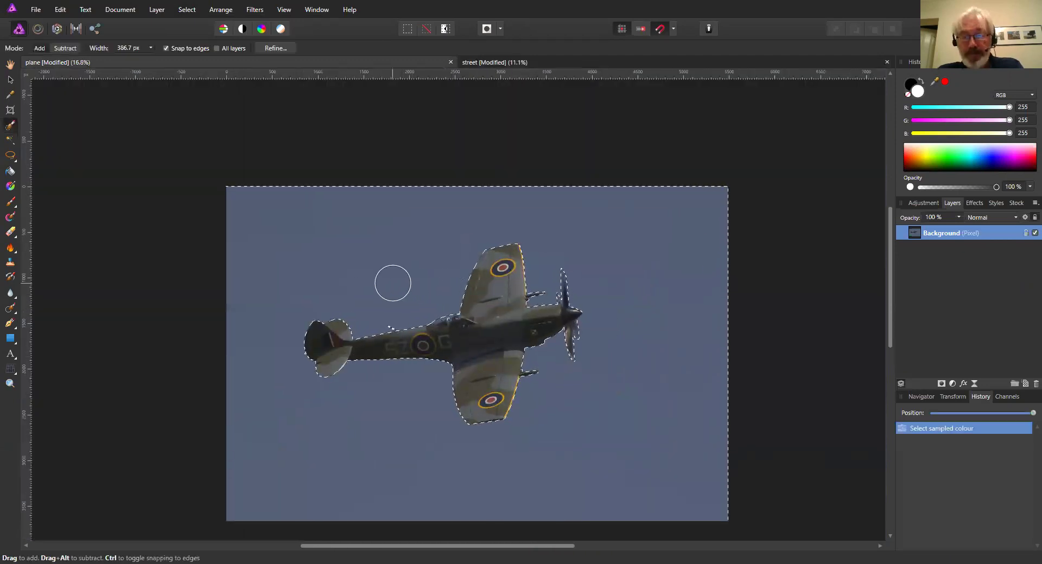
left_click(952, 384)
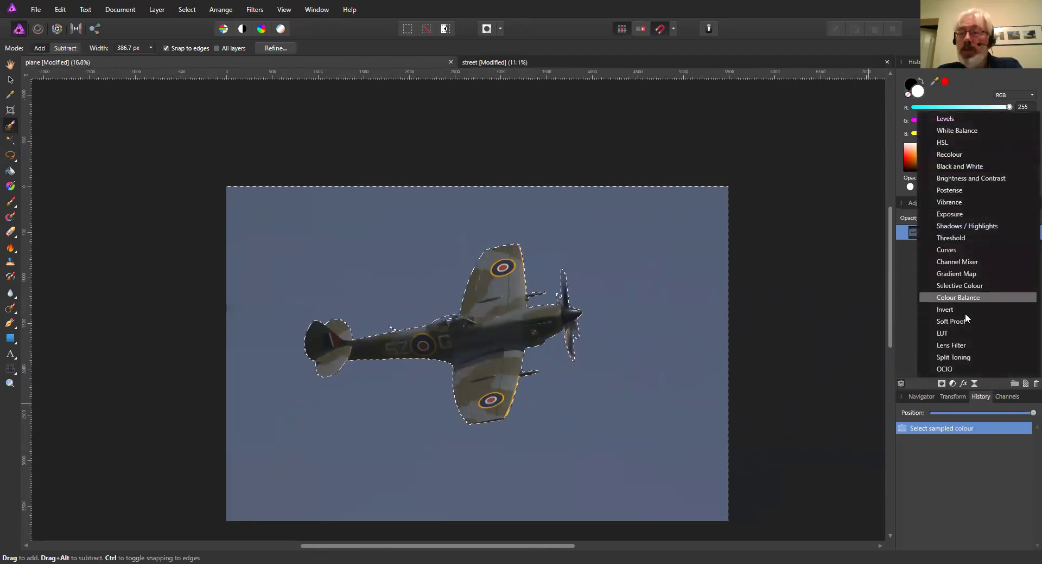
left_click(935, 444)
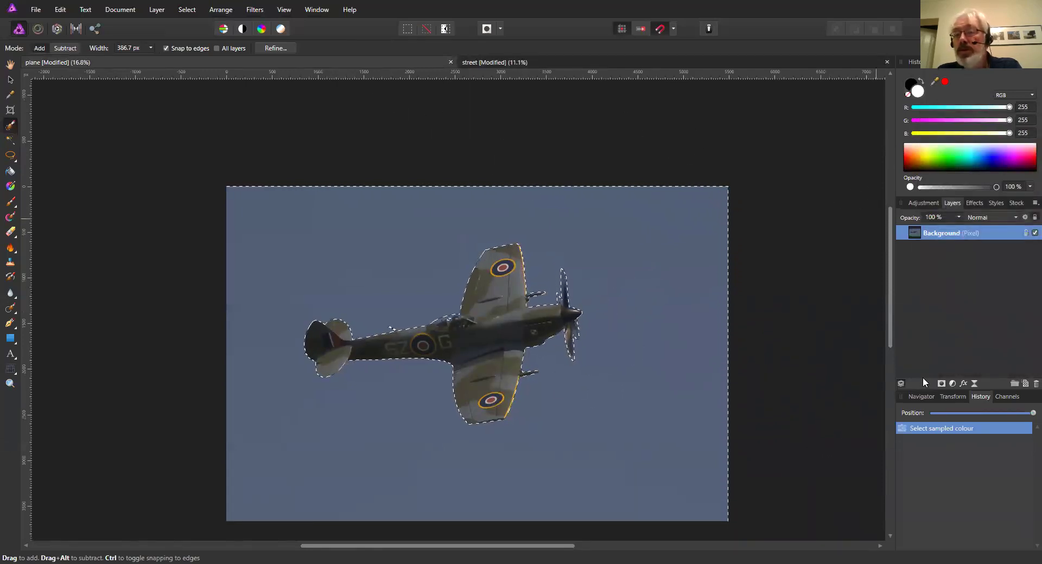
left_click(952, 384)
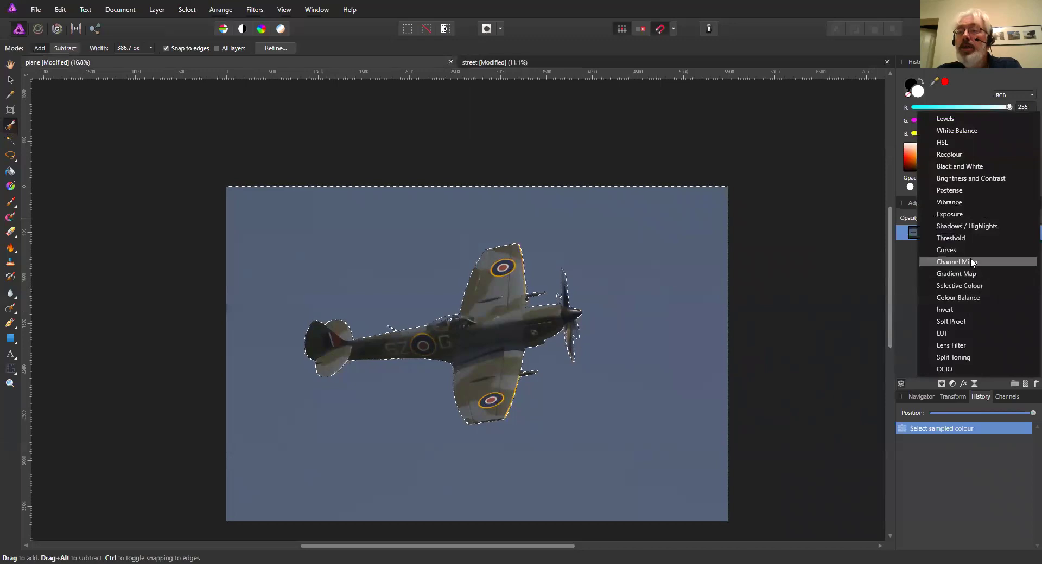
left_click(960, 142)
left_click_drag(730, 353, 817, 365)
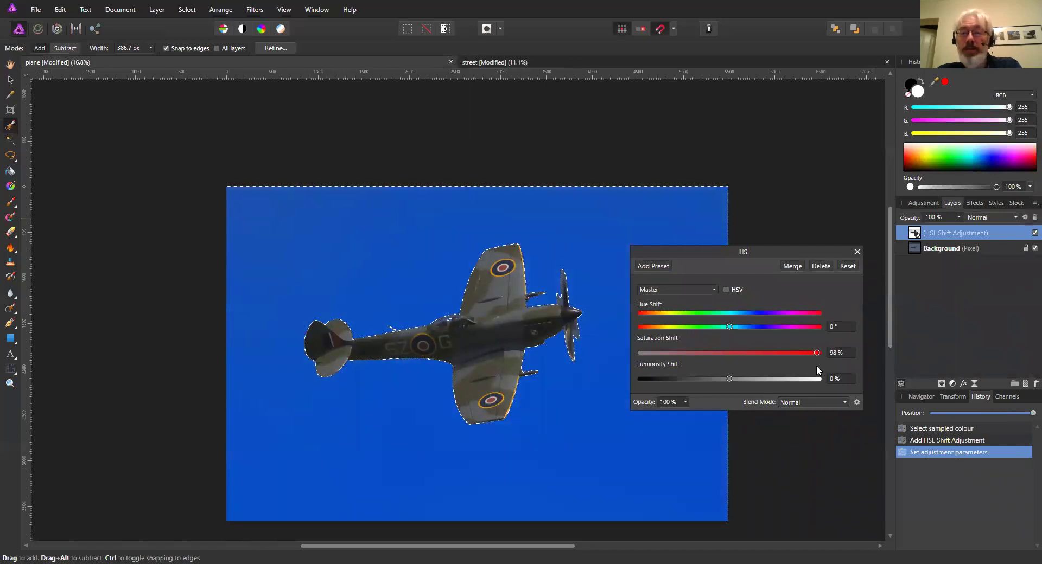
left_click_drag(730, 364, 626, 351)
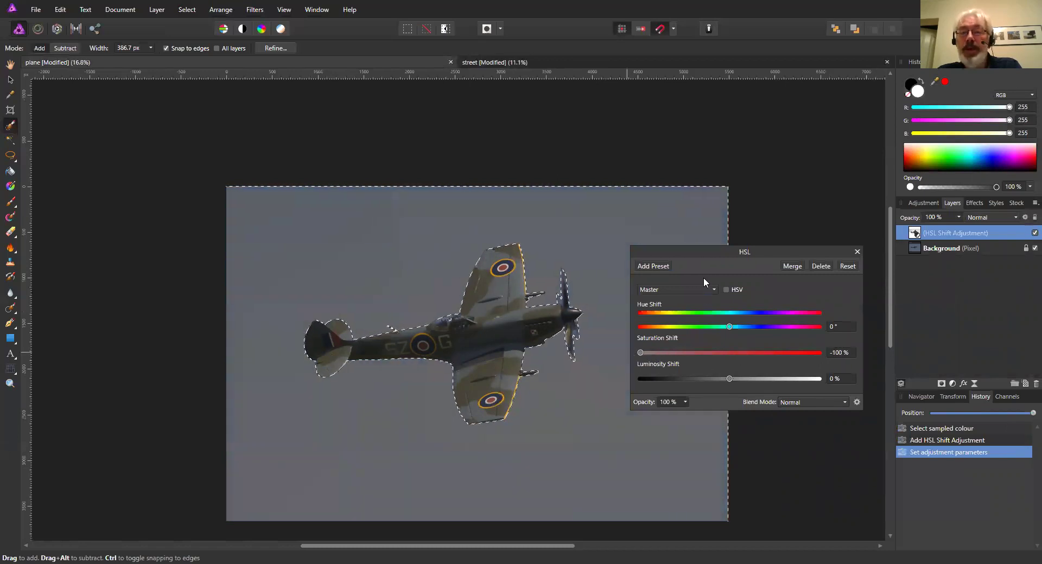
Set the sky adjustment's luminosity shift to 2 % and deselect the sky
left_click_drag(748, 271, 777, 225)
mouse_move(760, 333)
left_mouse_down()
mouse_move(842, 344)
mouse_move(759, 333)
left_mouse_up()
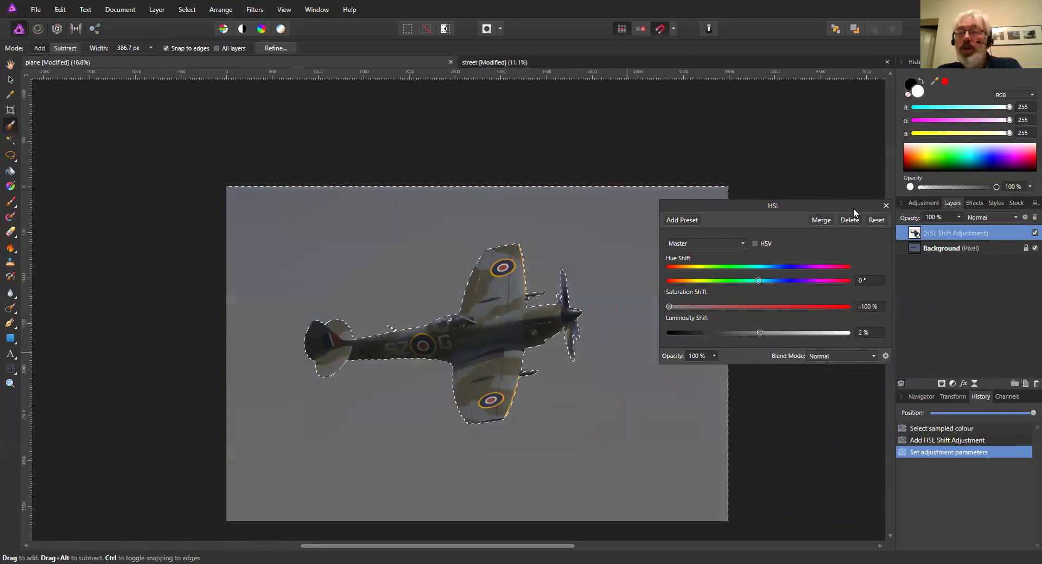
left_click(886, 206)
scroll(541, 275, "down", 4)
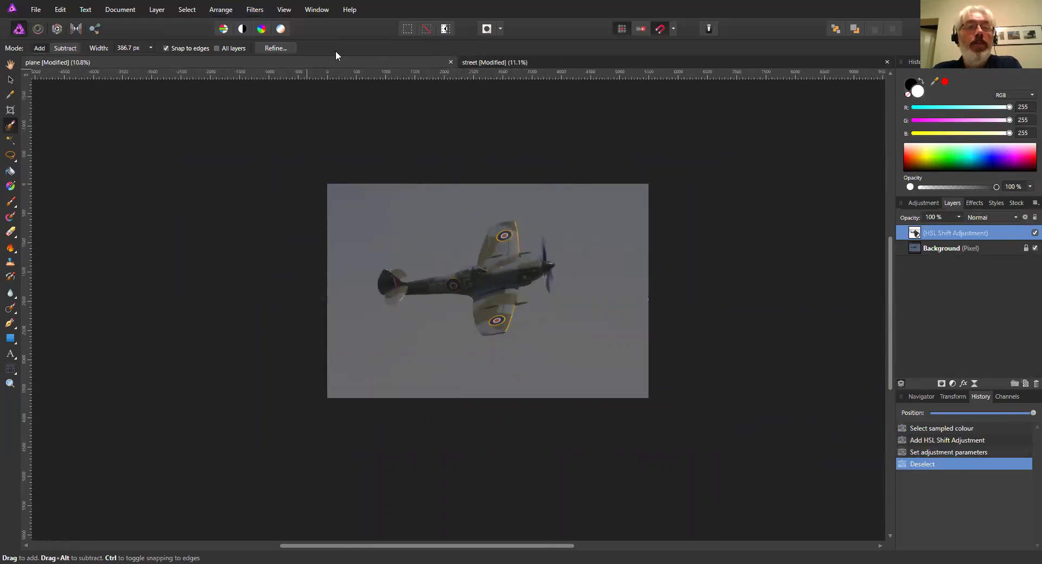
Switch to the street photo and clear its current sky selection
left_click(476, 63)
scroll(486, 157, "down", 1)
left_click_drag(426, 247, 477, 237)
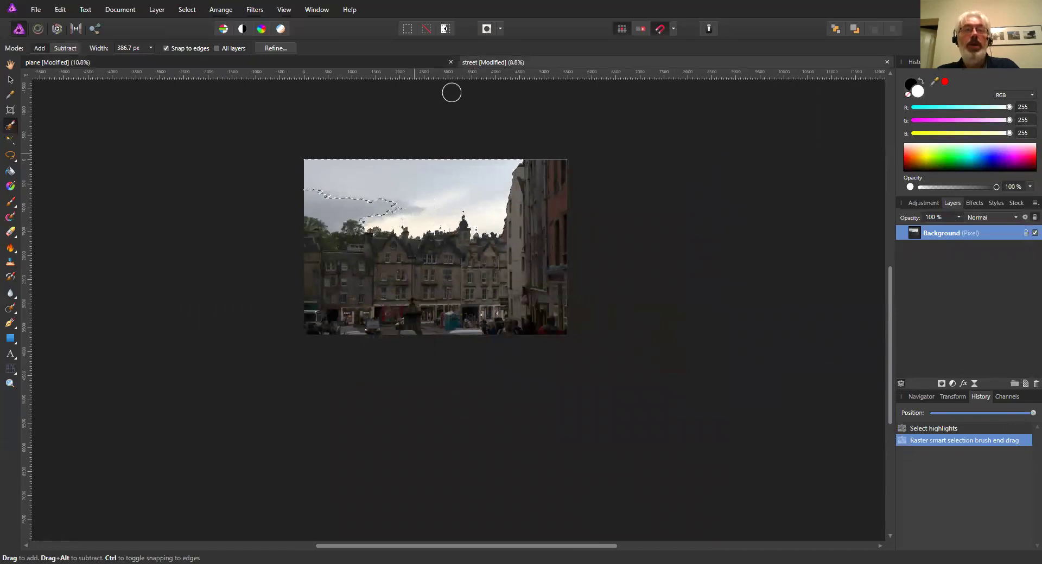
left_click(426, 29)
scroll(510, 242, "up", 3)
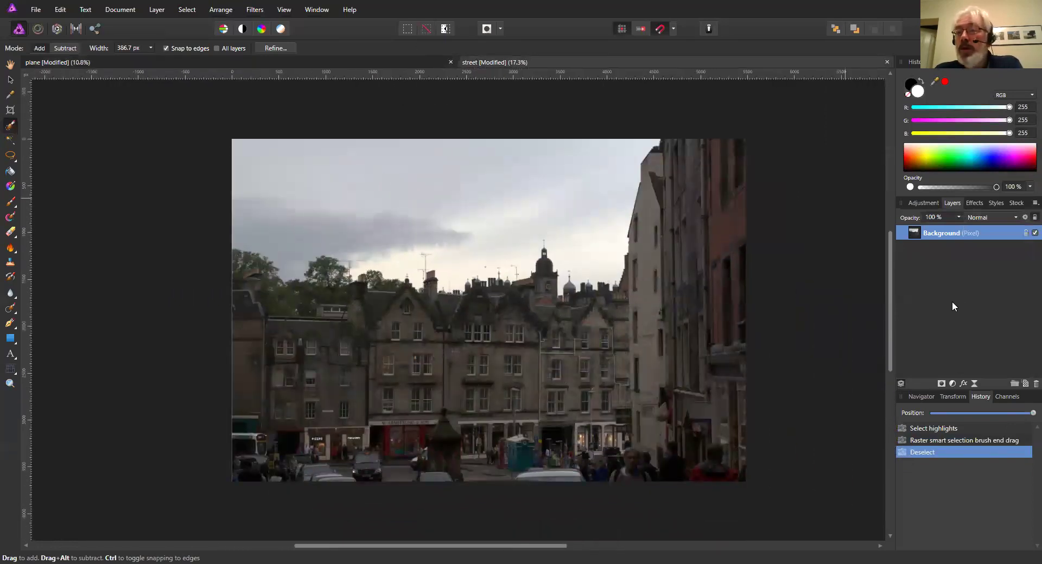
Add a Threshold adjustment to the street photo and set it to 45 %, checking the tree and roof outlines against the sky
left_click(953, 384)
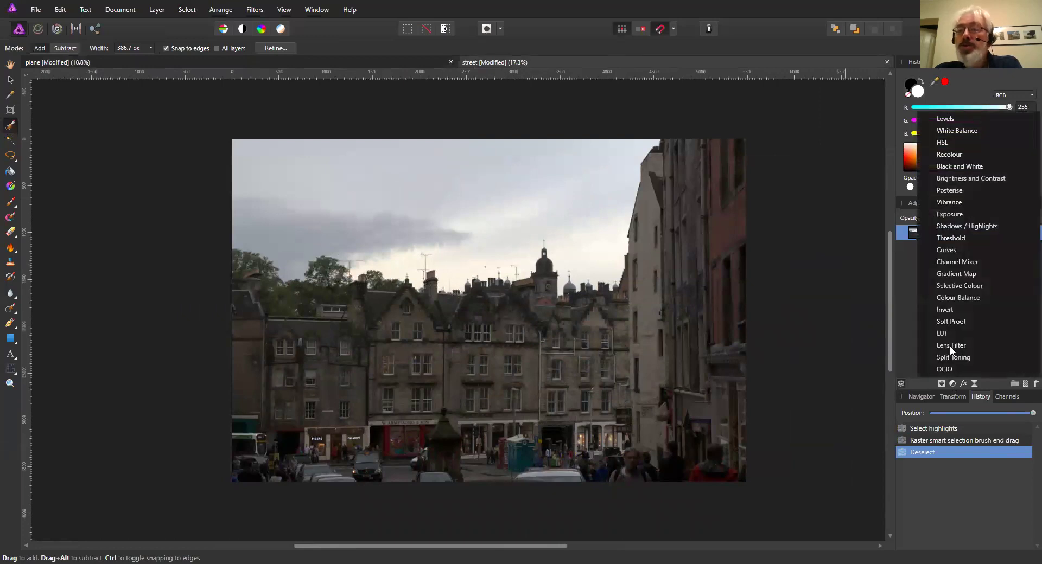
left_click(947, 239)
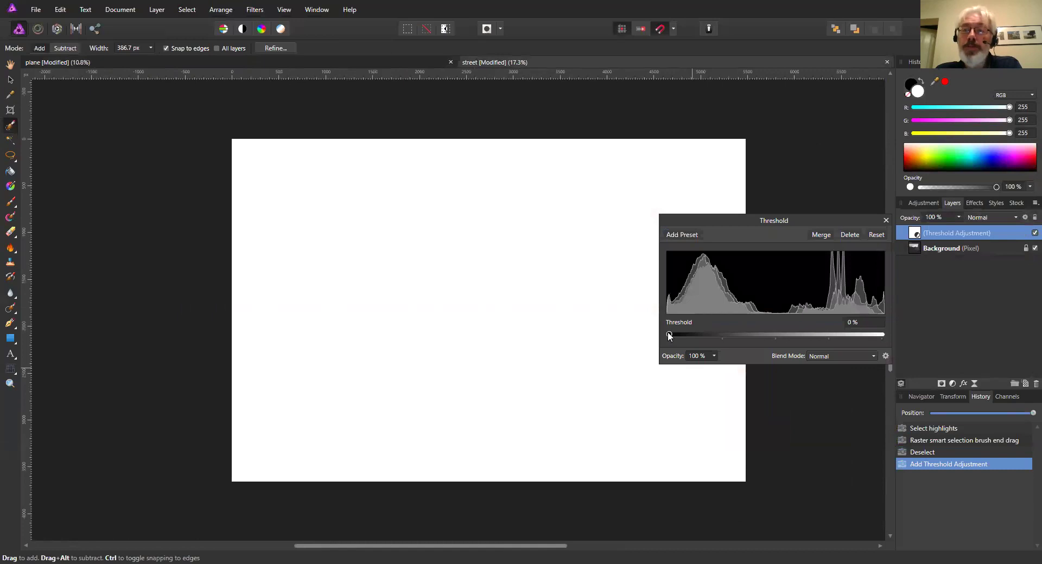
left_click_drag(670, 335, 755, 344)
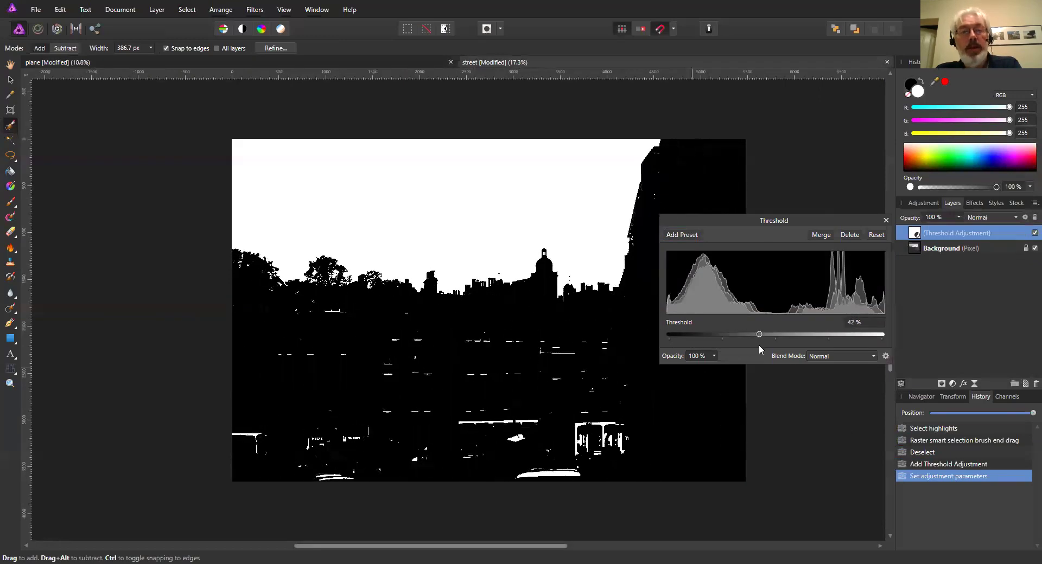
scroll(337, 295, "up", 5)
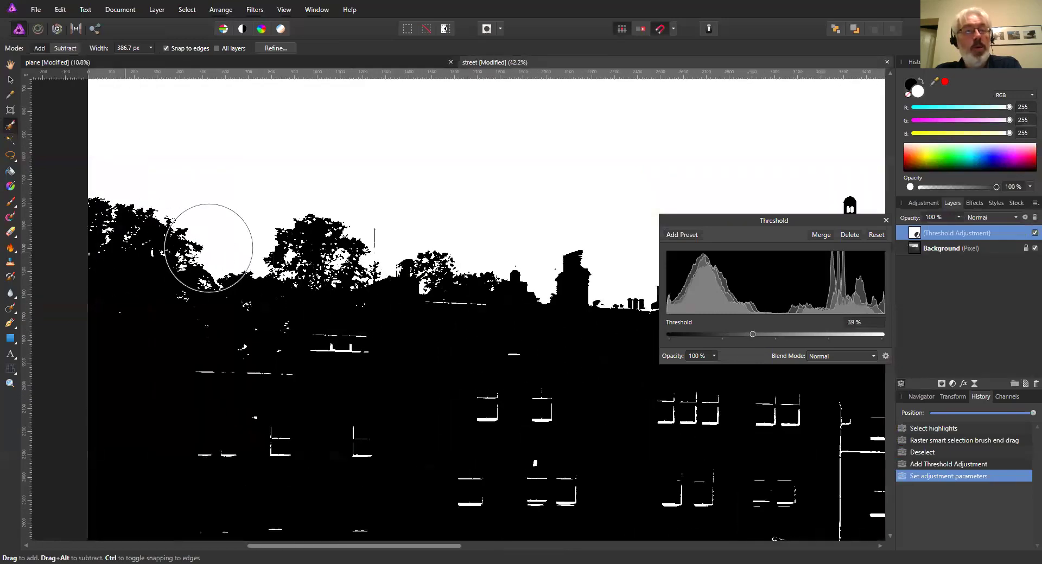
left_click_drag(752, 334, 764, 334)
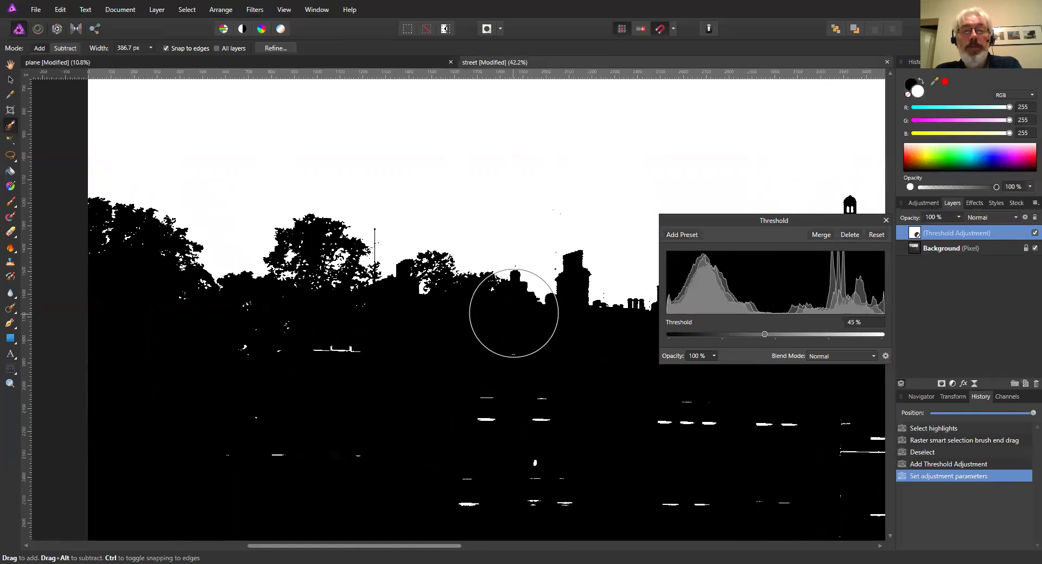
scroll(379, 252, "down", 9)
scroll(447, 213, "up", 2)
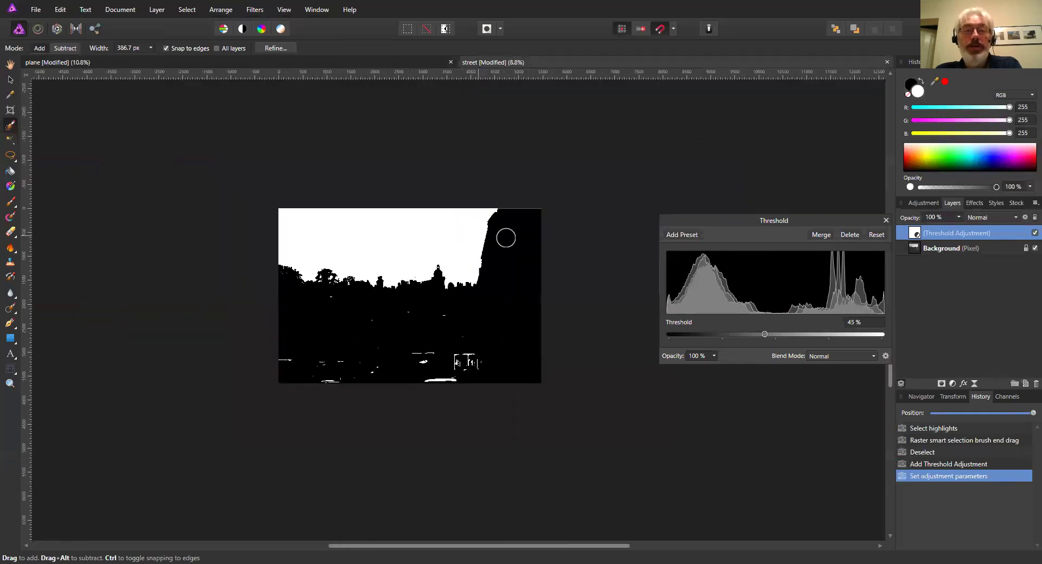
left_click(886, 221)
Merge the visible layers into a new pixel layer, hide the threshold adjustment beneath it and select that adjustment
right_click(943, 233)
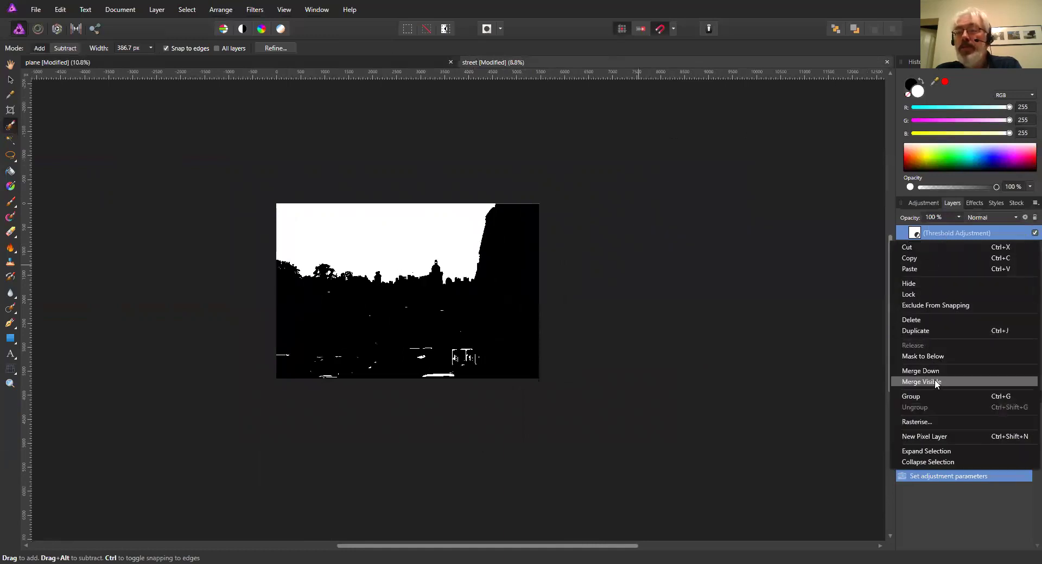
left_click(866, 331)
key("ctrl+shift+alt+e")
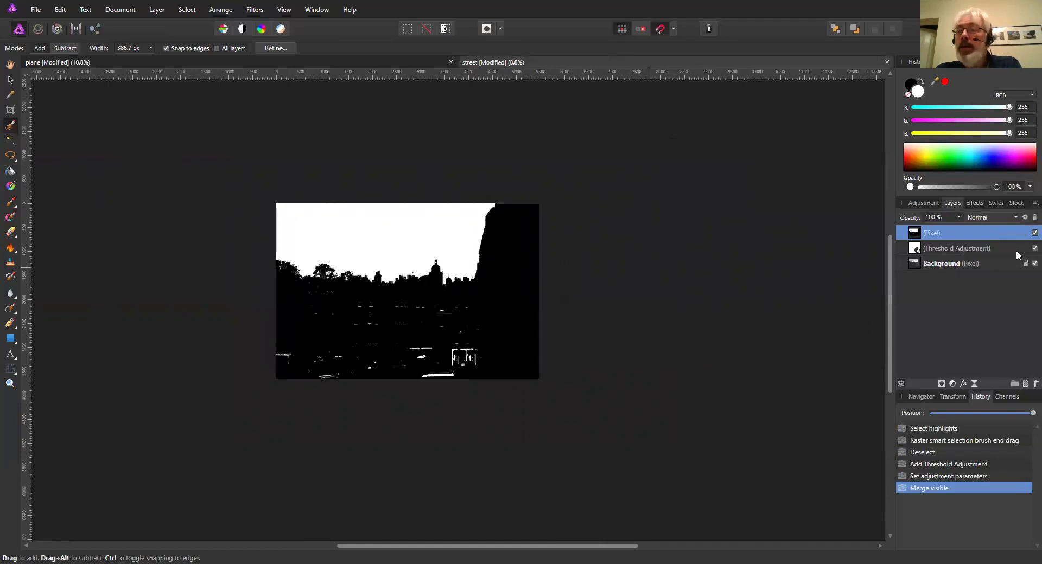
left_click(1035, 249)
left_click(984, 249)
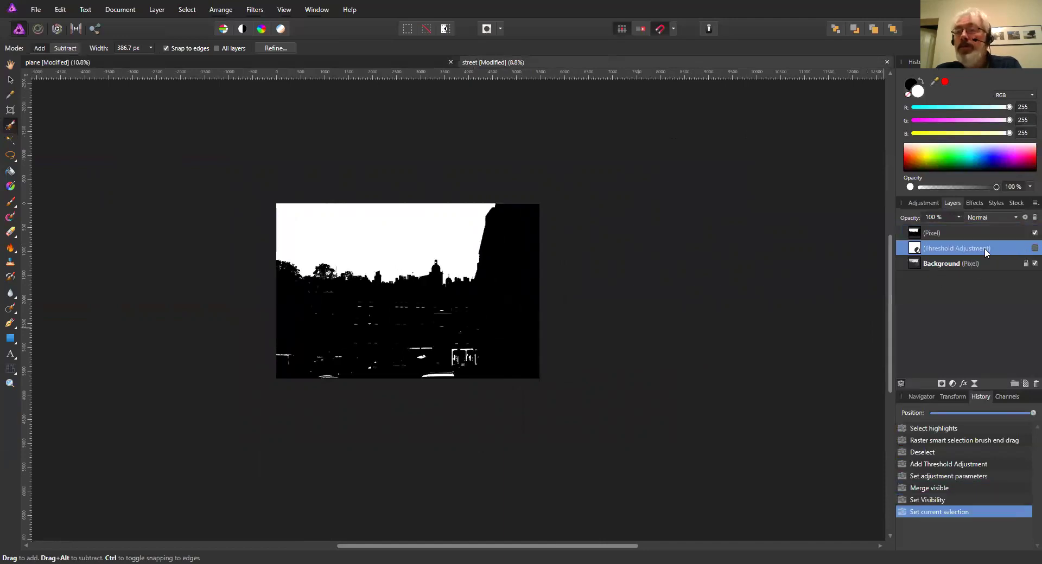
right_click(985, 249)
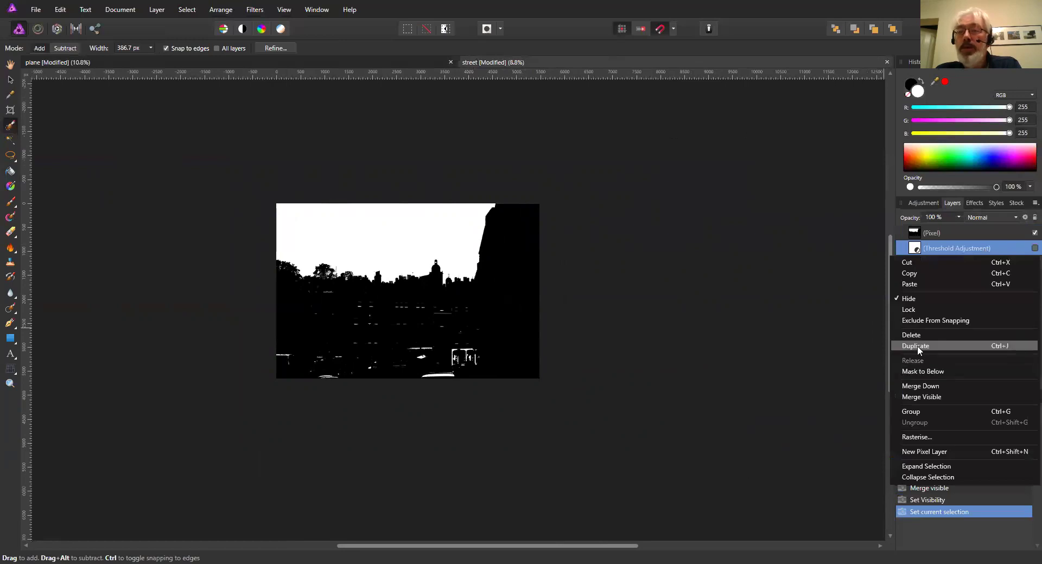
left_click(916, 346)
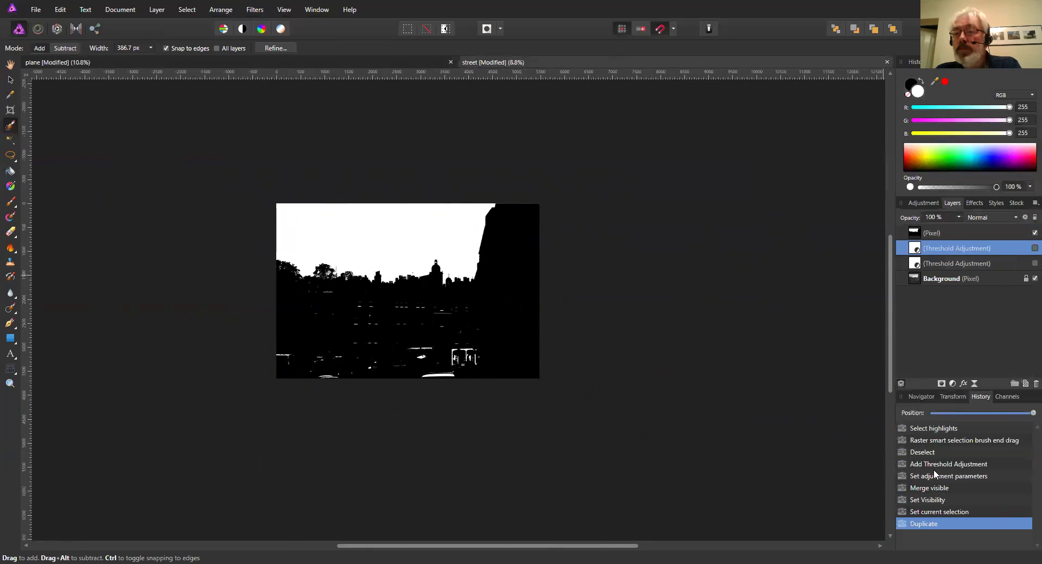
left_click(927, 513)
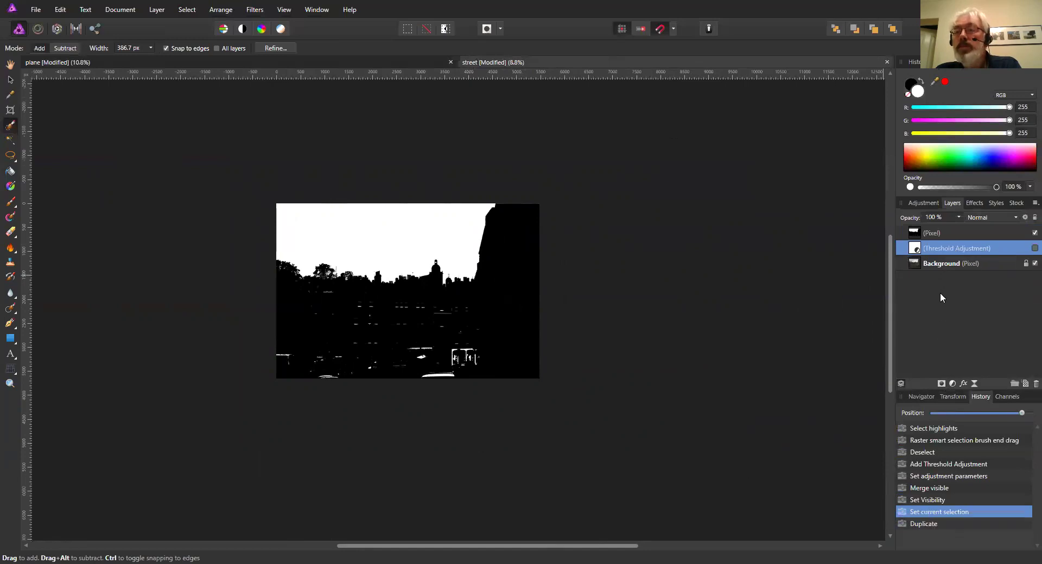
Delete the hidden threshold adjustment and select the merged black-and-white pixel layer
right_click(944, 249)
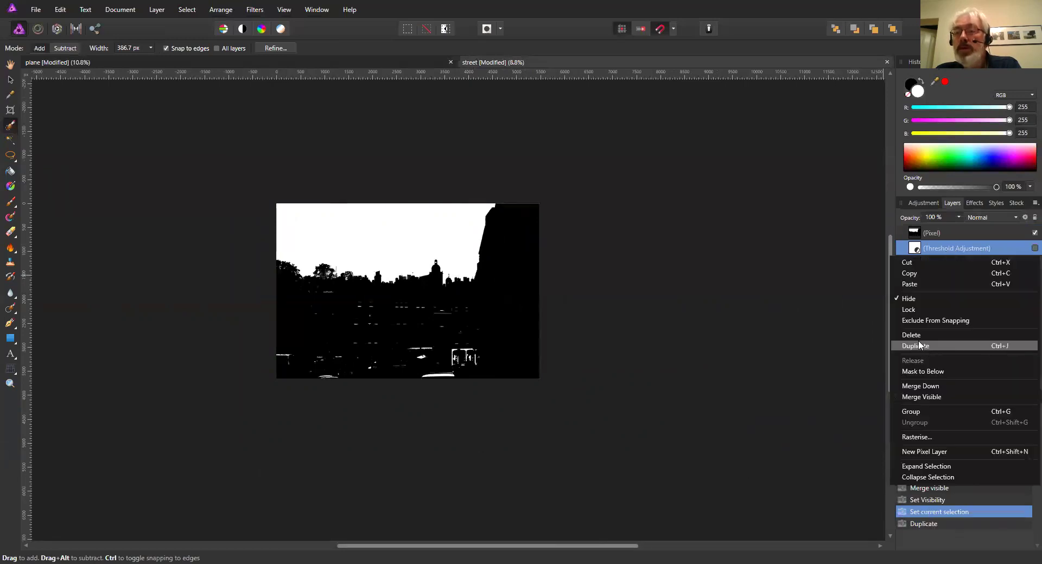
left_click(917, 336)
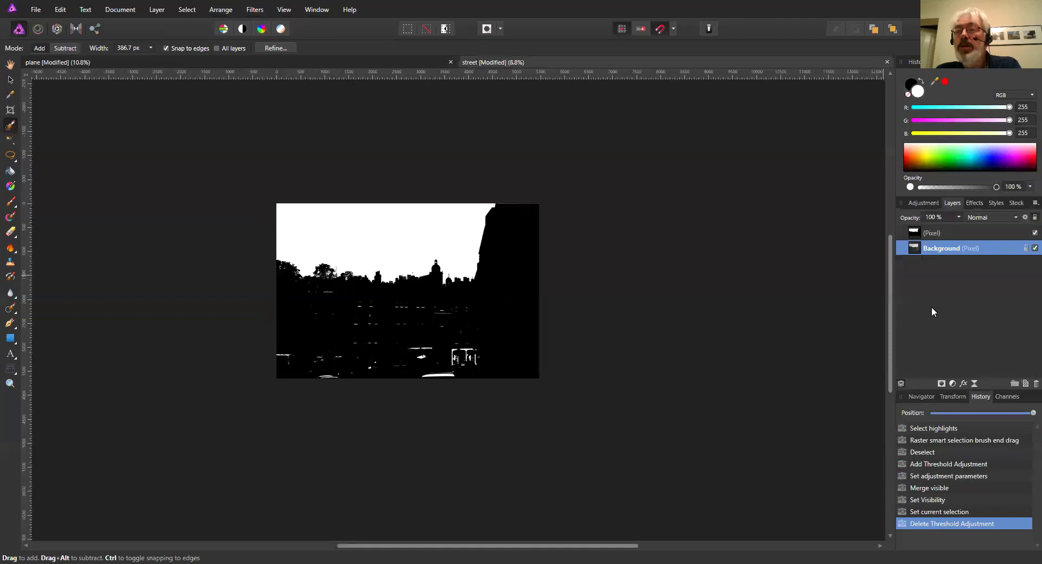
double_click(928, 231)
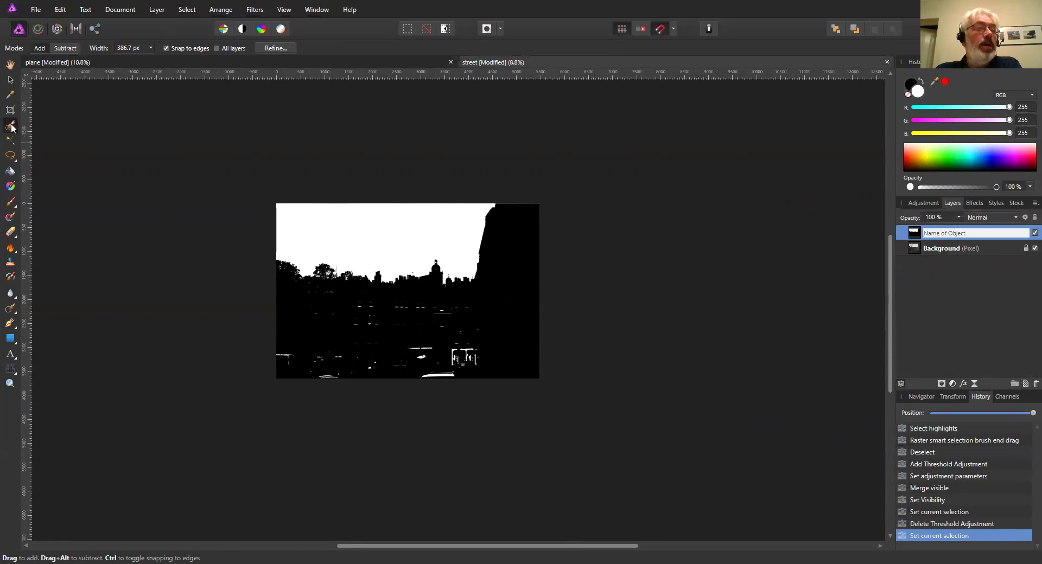
Paint black over the remaining white specks in the building area of the merged layer with a 566.4 px brush
left_click(11, 201)
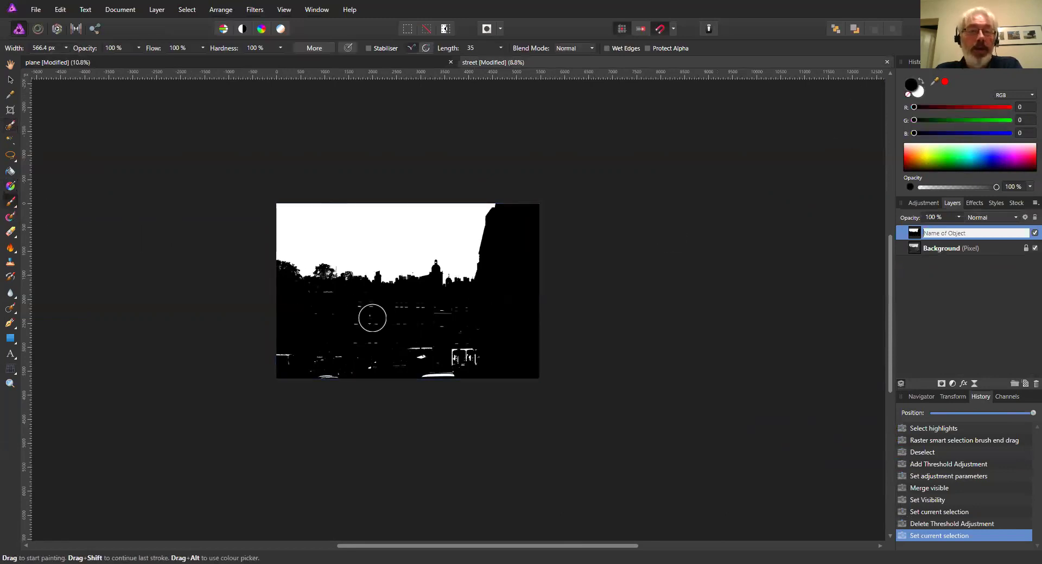
key("Escape")
mouse_move(376, 356)
left_mouse_down()
mouse_move(353, 368)
mouse_move(376, 366)
mouse_move(279, 361)
mouse_move(471, 361)
mouse_move(394, 360)
mouse_move(457, 338)
left_mouse_up()
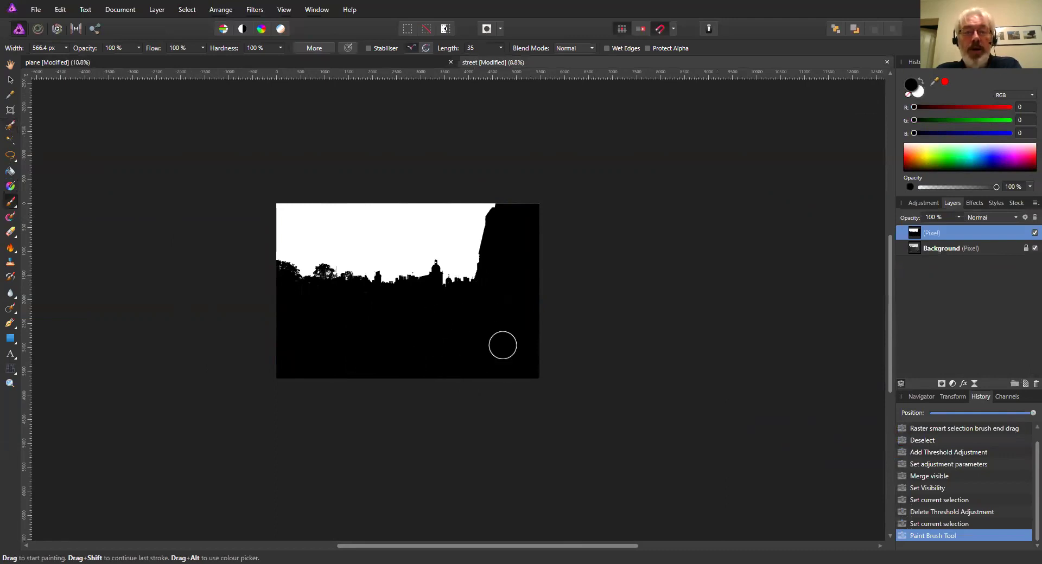
scroll(498, 326, "up", 5)
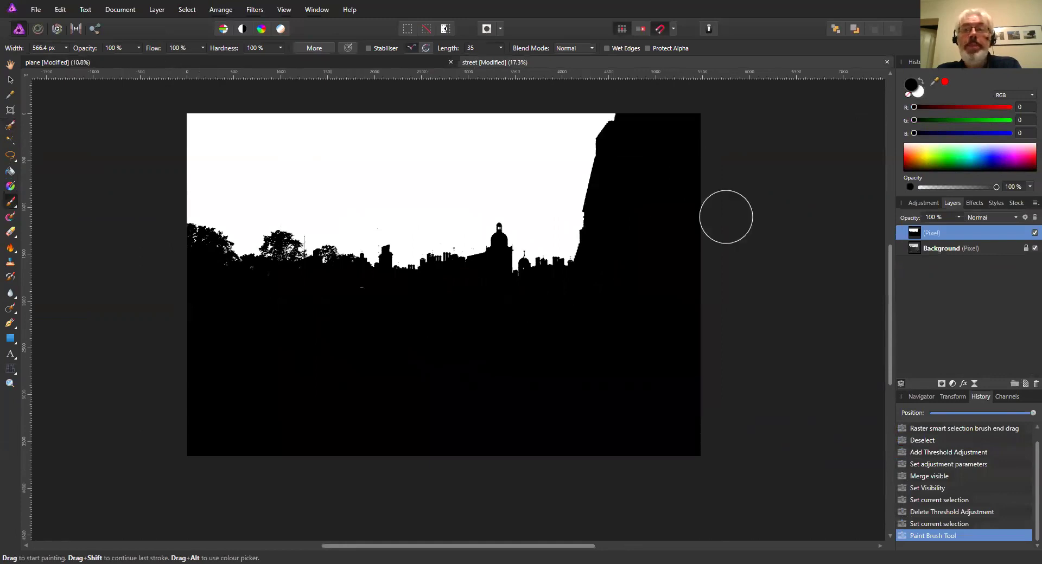
Rasterise the black-and-white layer to a mask and invert it to hide the sky and show the buildings
left_click(157, 10)
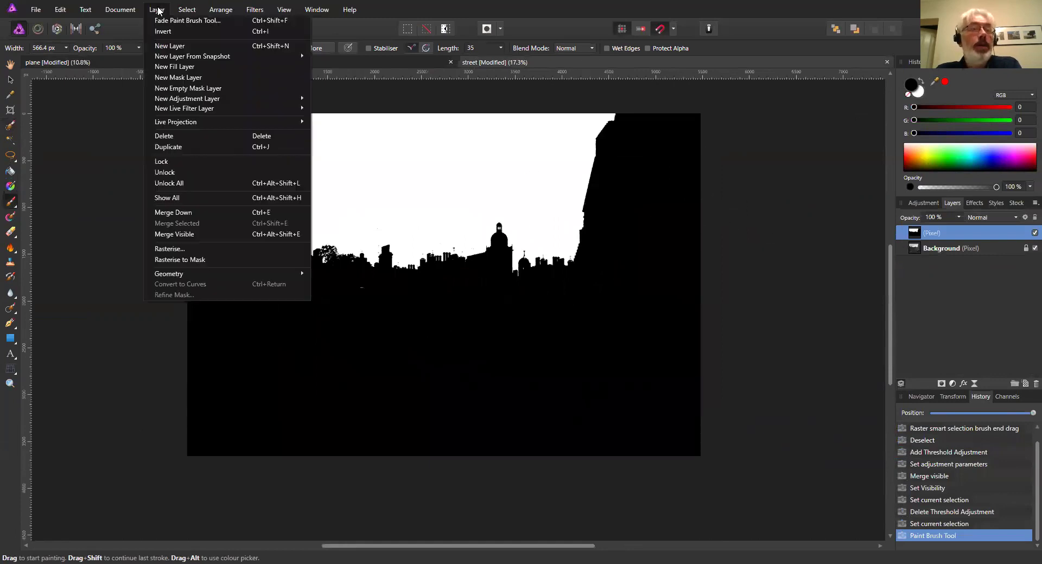
left_click(200, 258)
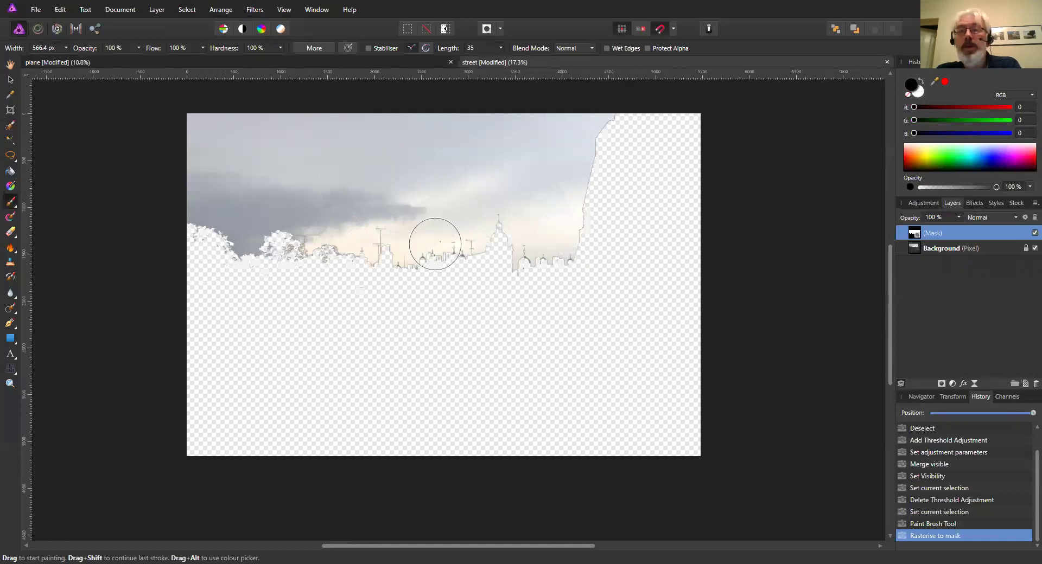
left_click(185, 12)
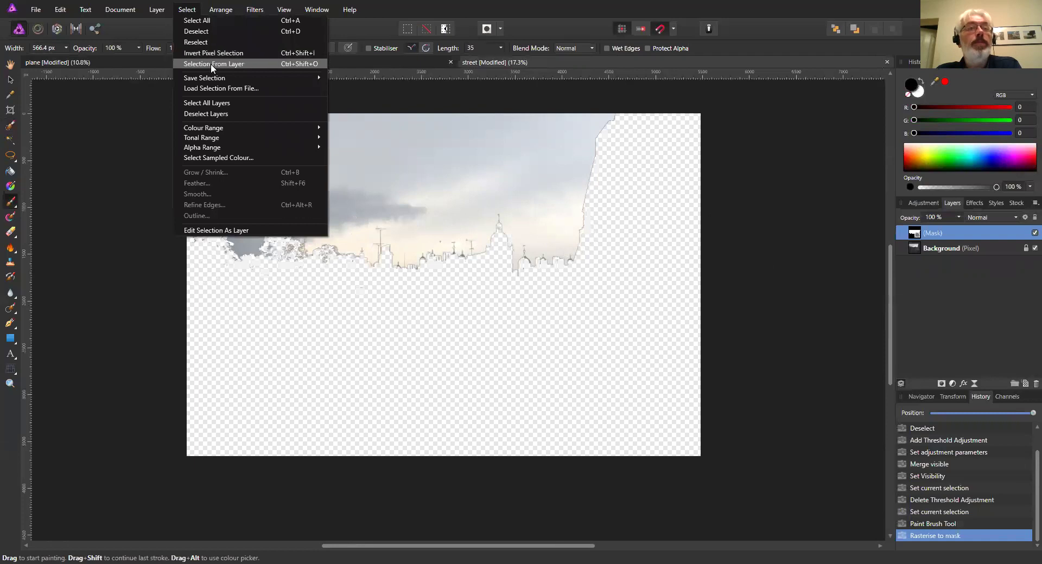
mouse_move(154, 11)
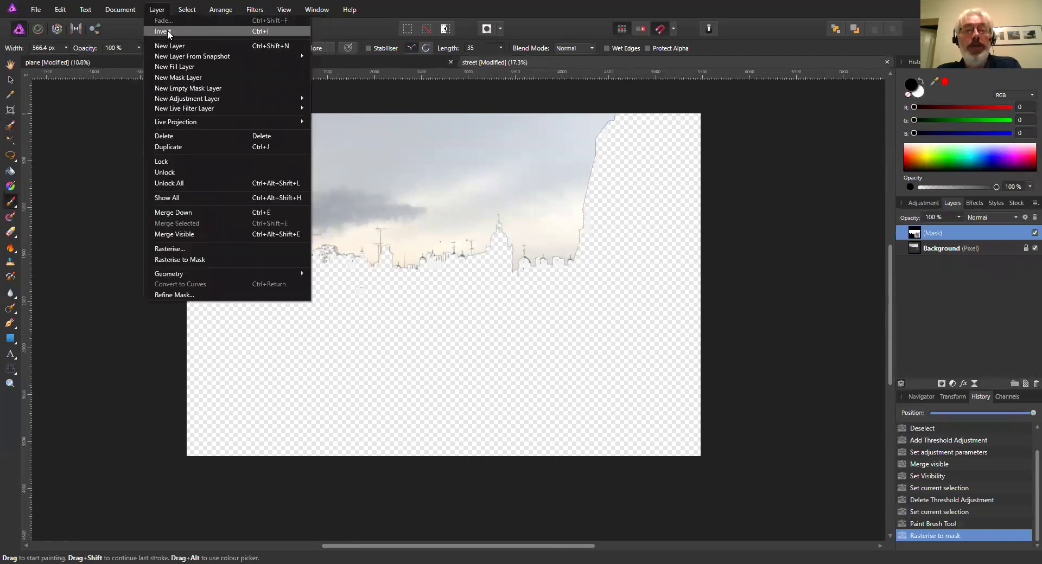
left_click(163, 31)
Examine the mask edge along the trees, chimneys and rooftops, using the Move tool to keep the brush preview away
left_click_drag(418, 288, 499, 340)
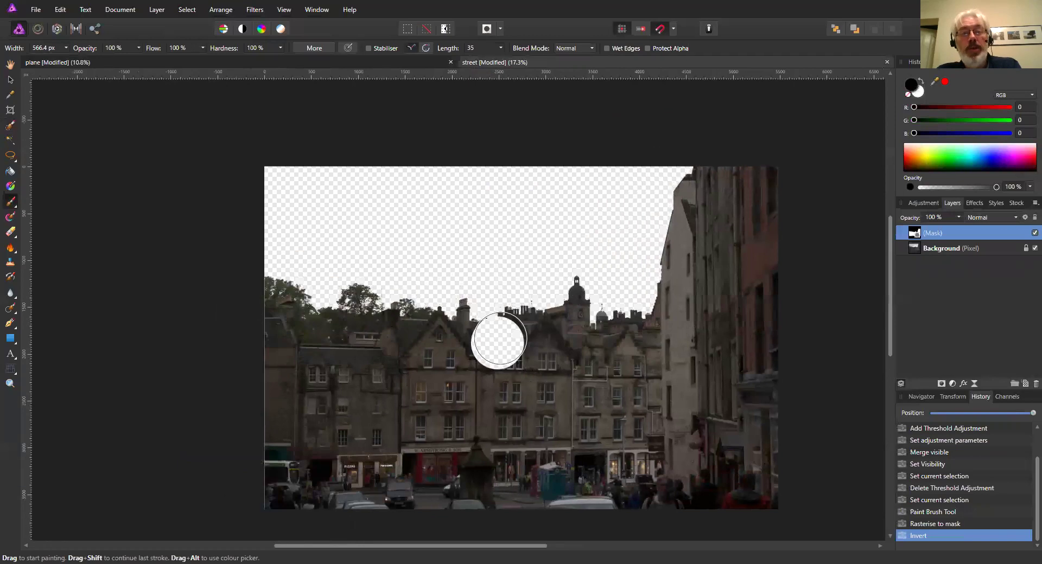
scroll(499, 341, "up", 5)
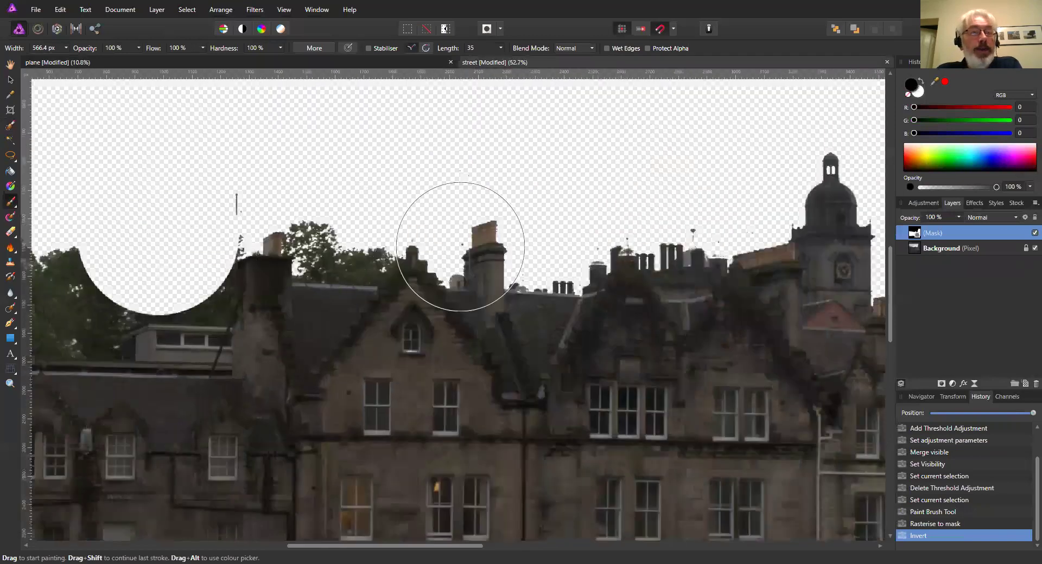
scroll(461, 247, "up", 4)
left_click_drag(414, 250, 3, 142)
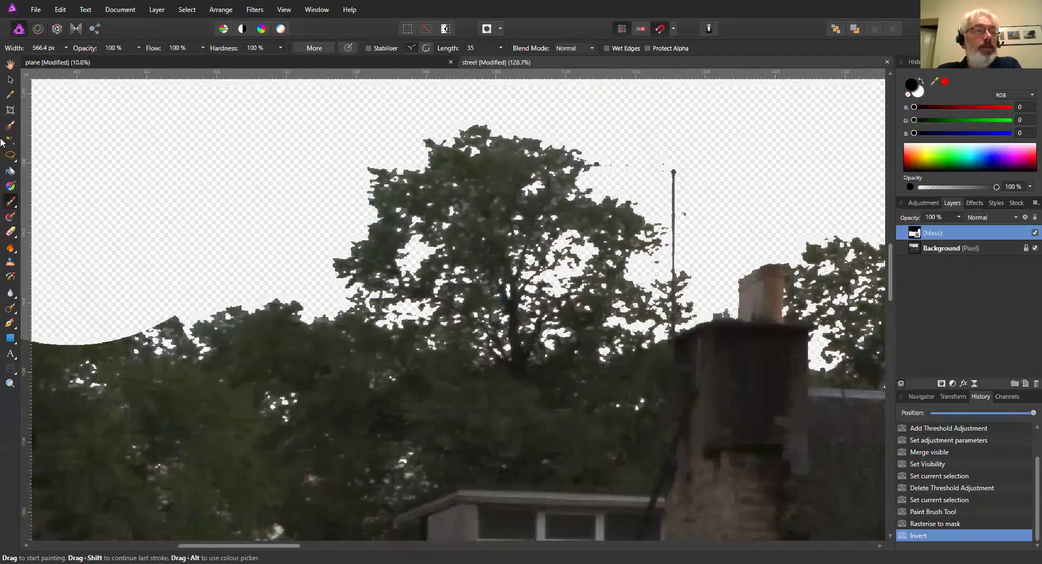
left_click(9, 82)
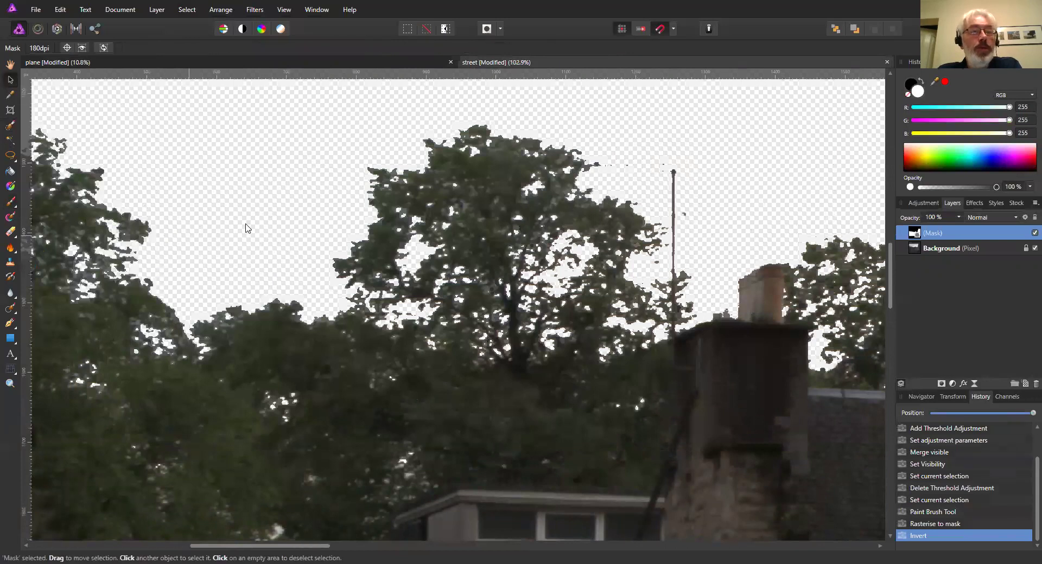
scroll(245, 228, "down", 2)
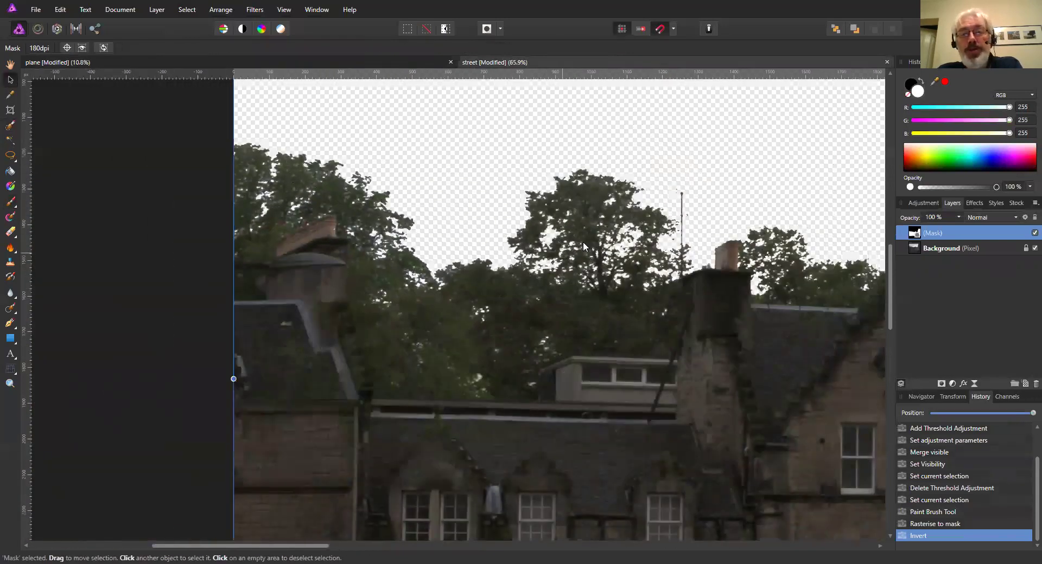
scroll(542, 244, "right", 6)
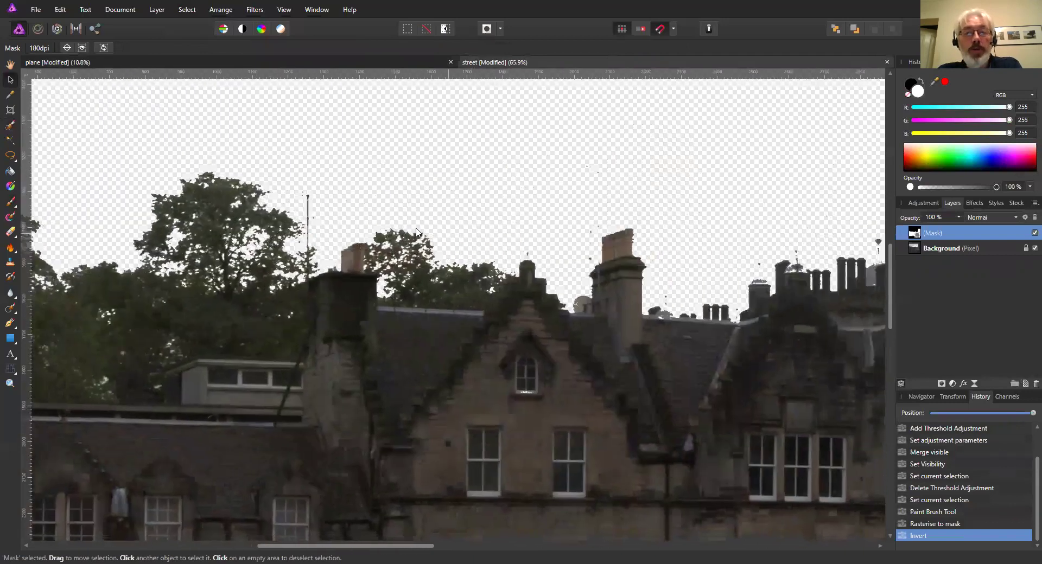
scroll(374, 238, "right", 2)
scroll(401, 217, "right", 1)
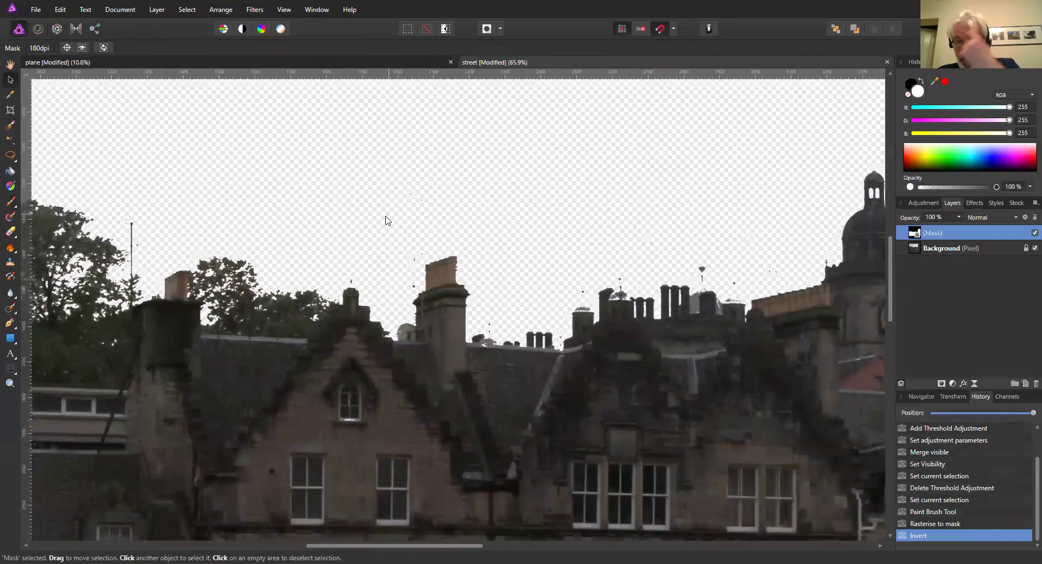
scroll(386, 220, "down", 3)
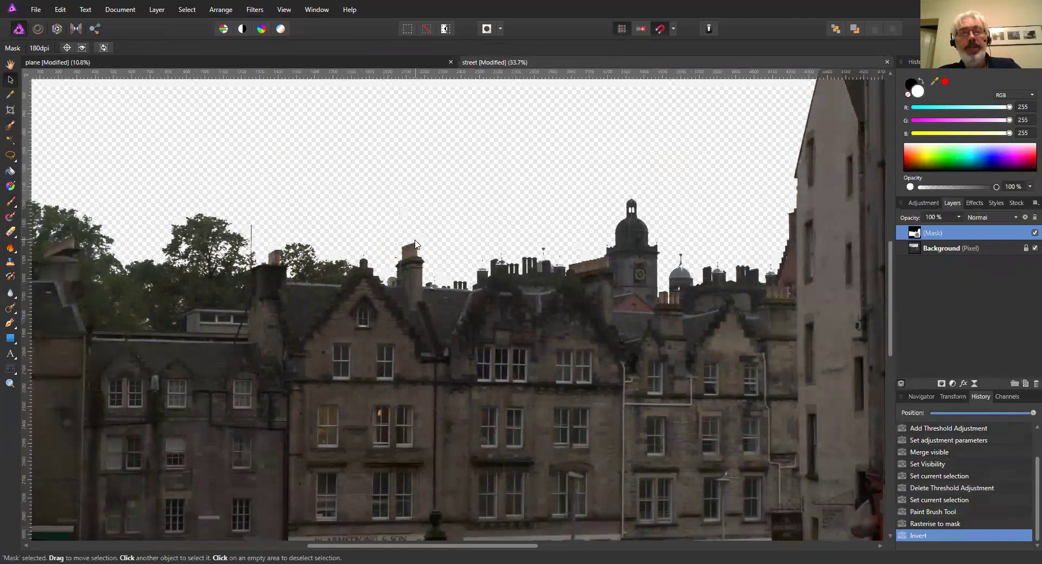
scroll(415, 244, "down", 4)
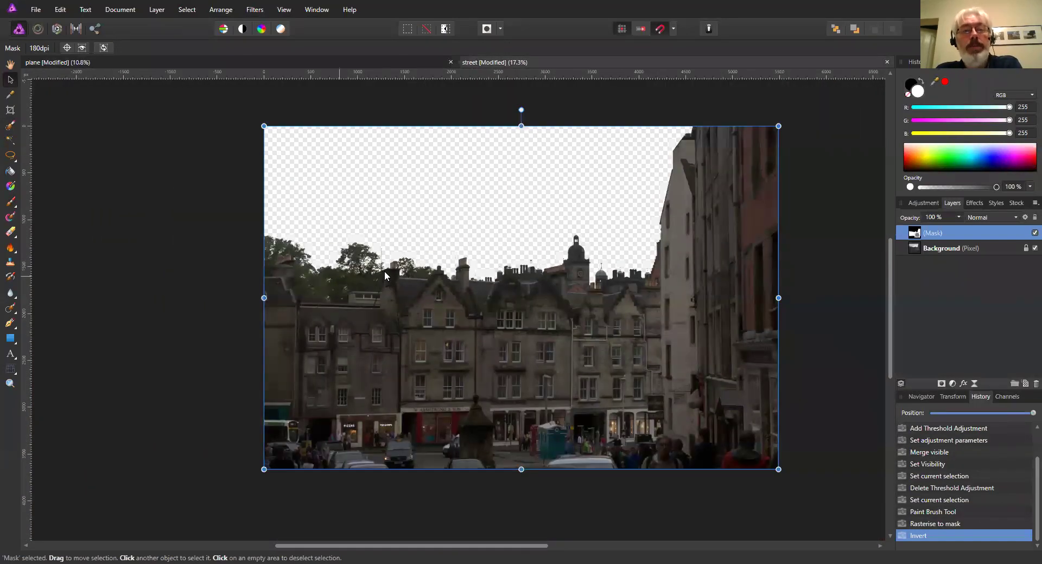
Show the mask on its own in black and white, focused on the skyline around the trees and tall chimney
scroll(565, 321, "up", 2)
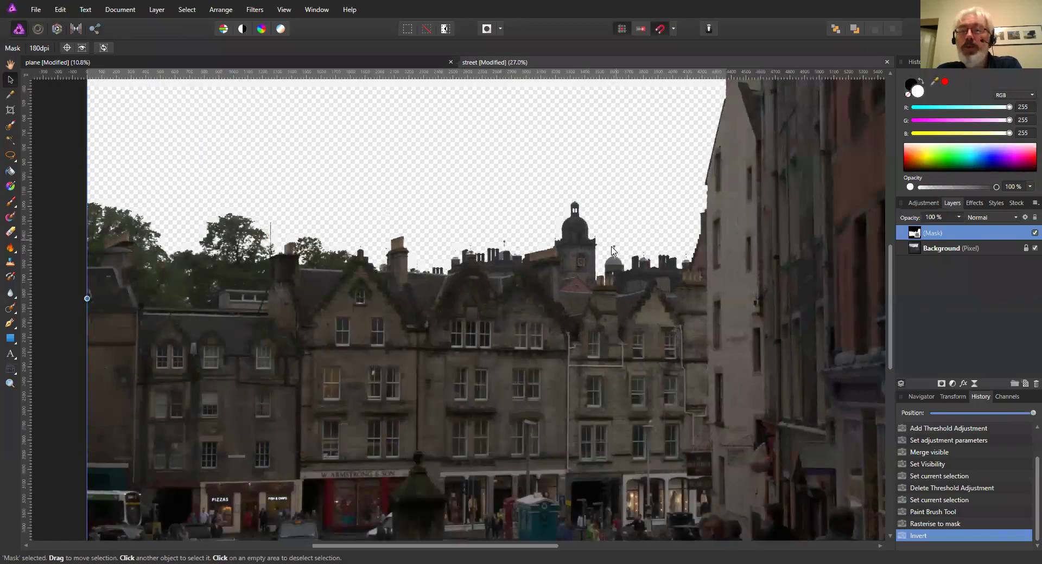
scroll(580, 262, "down", 2)
scroll(694, 195, "up", 2)
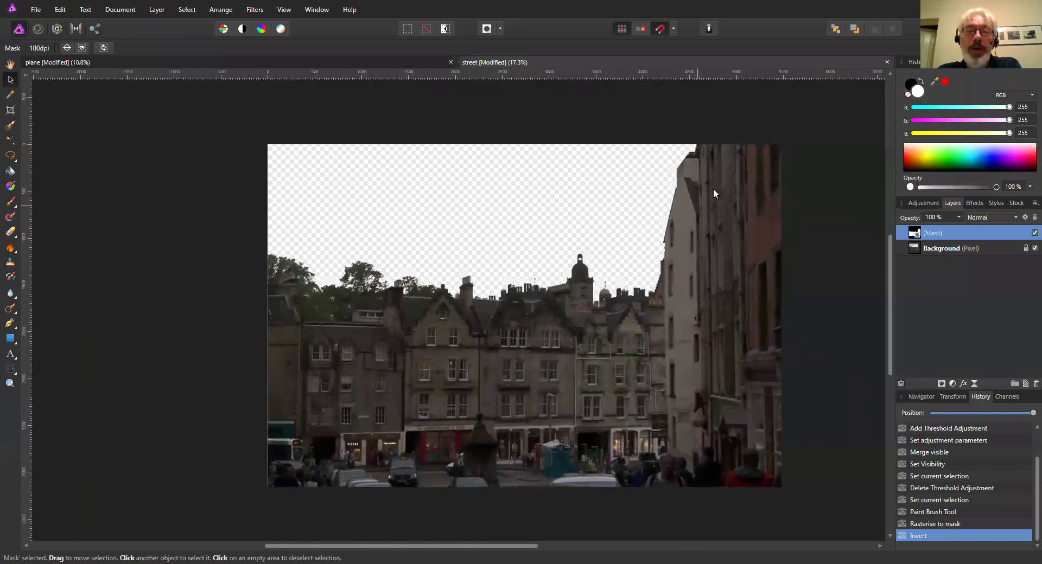
scroll(492, 277, "right", 2)
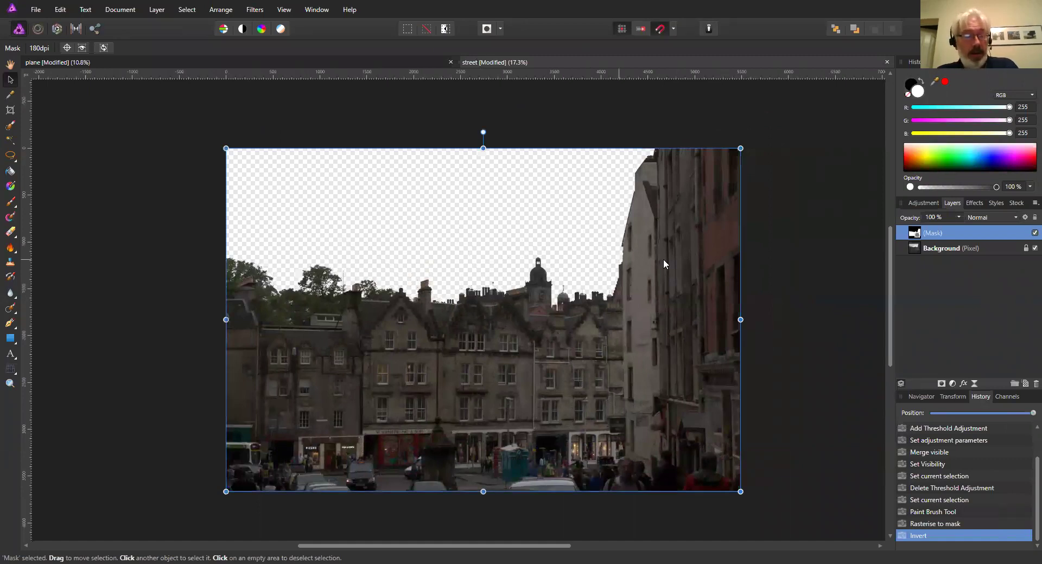
left_click(913, 233, "alt")
scroll(413, 279, "up", 10)
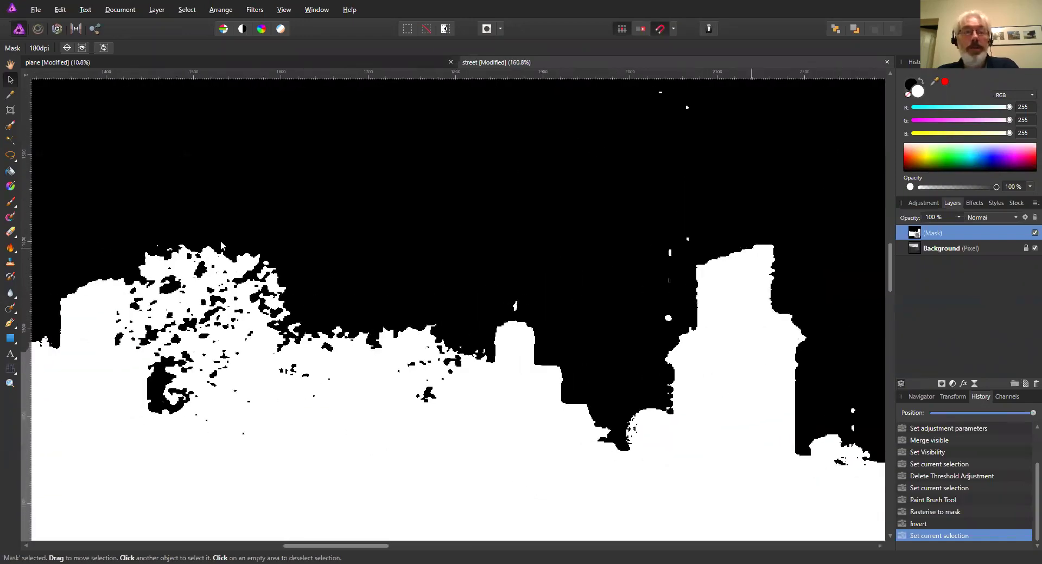
Paint black over the white specks between the trees and the tall chimney on the mask with a 49.5 px brush
left_click(9, 204)
key("x")
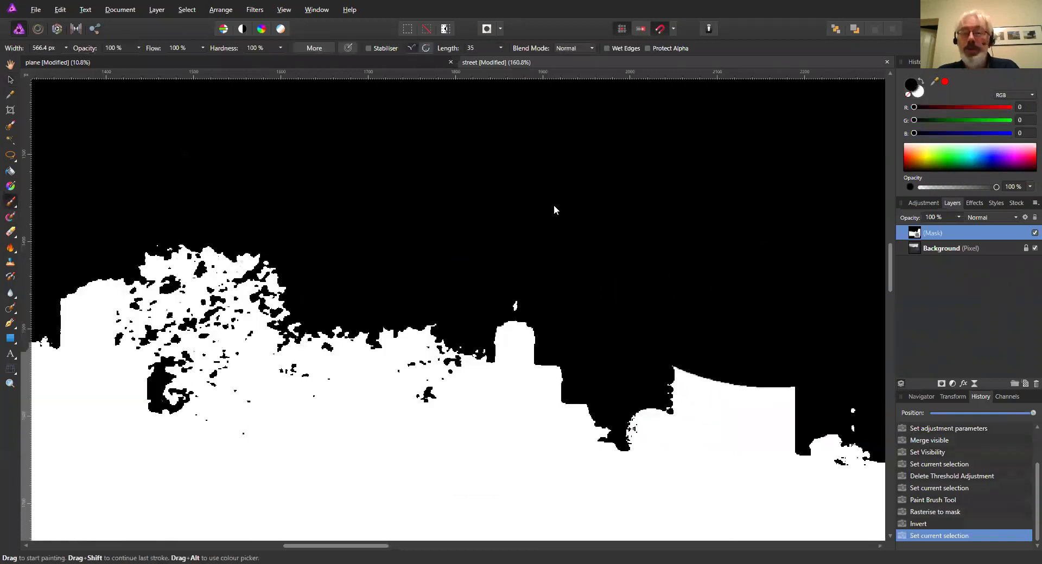
key("bracketleft")
key("bracketleft")
key("bracketleft")
key("bracketleft")
key("bracketleft")
key("bracketleft")
key("bracketleft")
key("bracketleft")
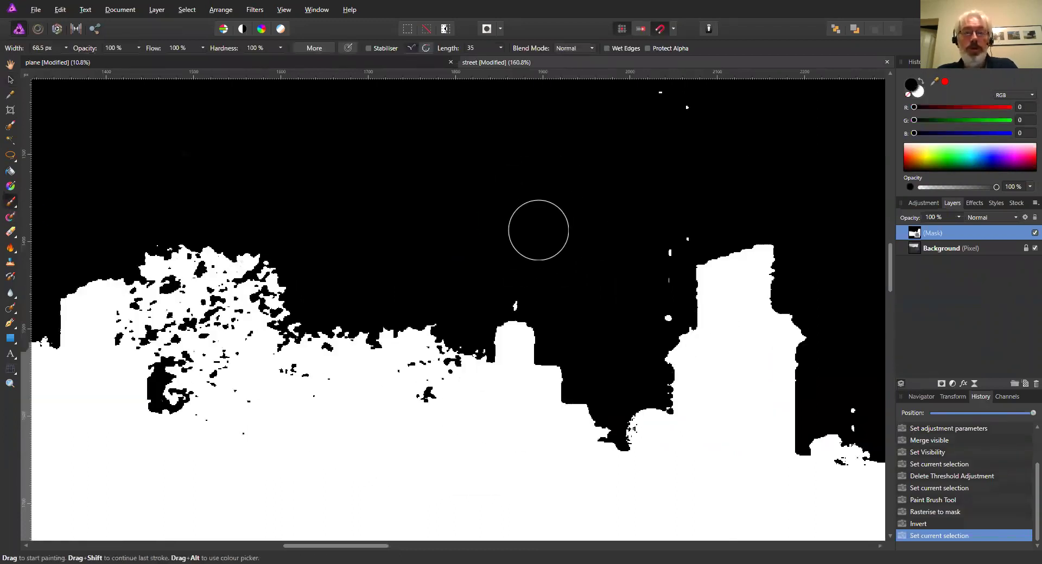
key("bracketleft")
left_click_drag(516, 293, 509, 291)
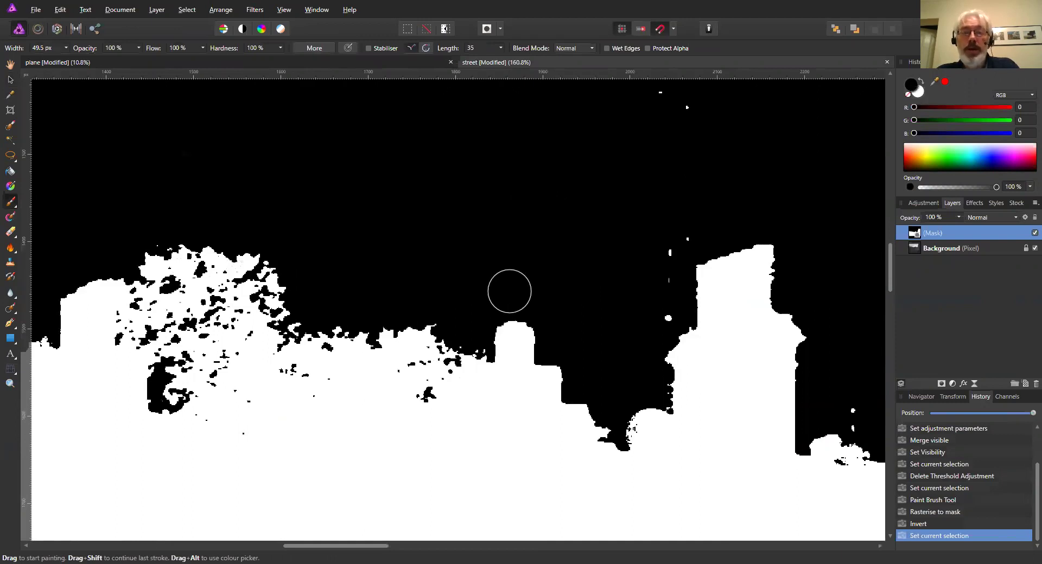
left_click_drag(686, 227, 660, 309)
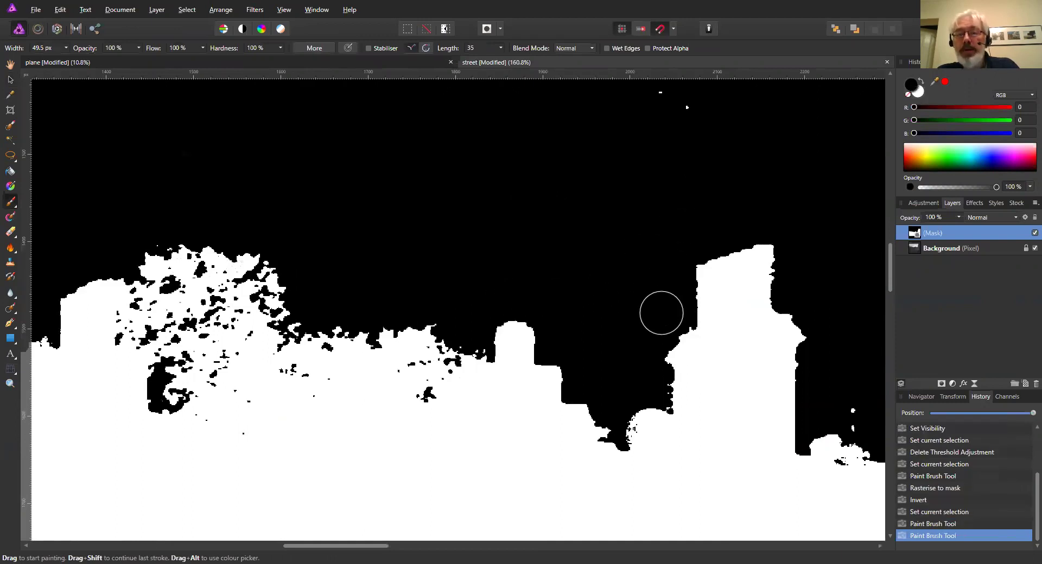
Paint black over the remaining specks higher in the sky and beside the tall chimney on the mask
scroll(597, 271, "up", 2)
mouse_move(588, 240)
left_mouse_down()
mouse_move(675, 258)
mouse_move(588, 206)
left_mouse_up()
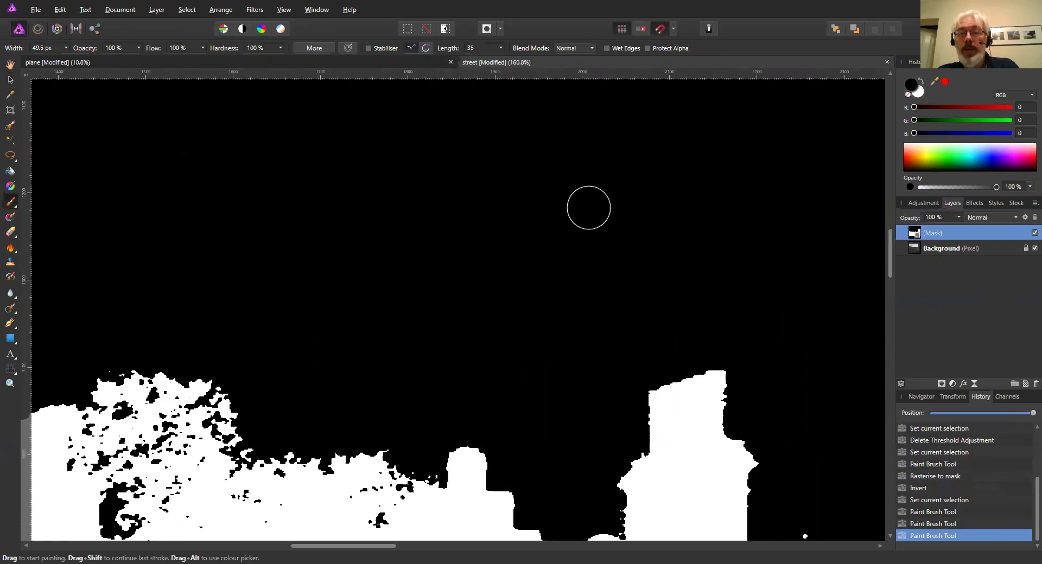
scroll(597, 244, "right", 5)
scroll(597, 245, "down", 3)
left_click_drag(580, 340, 587, 356)
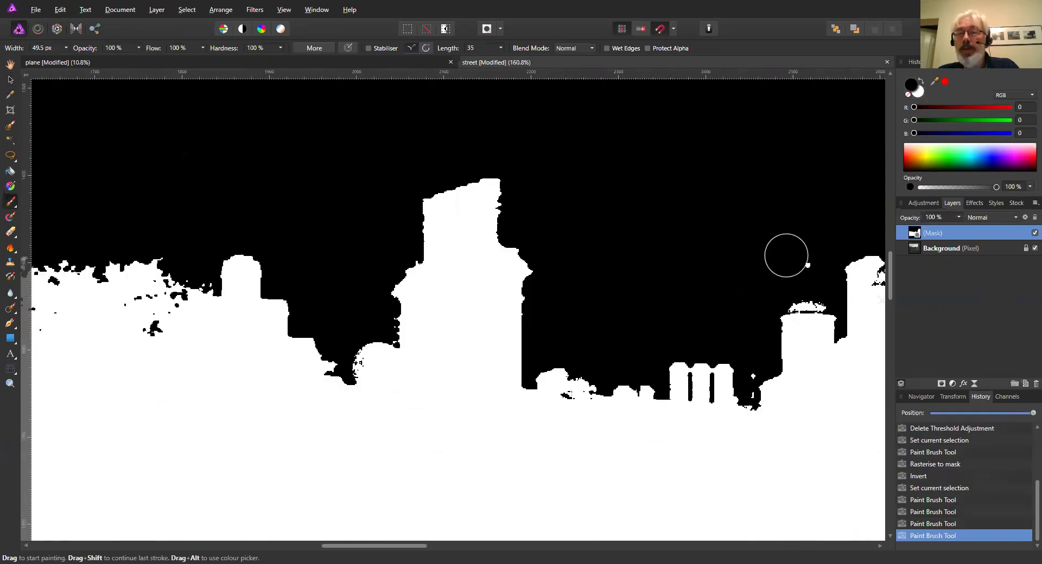
Return to the masked photo through the Background layer and examine the stray fragments around the chimneys and domes
scroll(689, 238, "down", 8)
scroll(591, 339, "up", 3)
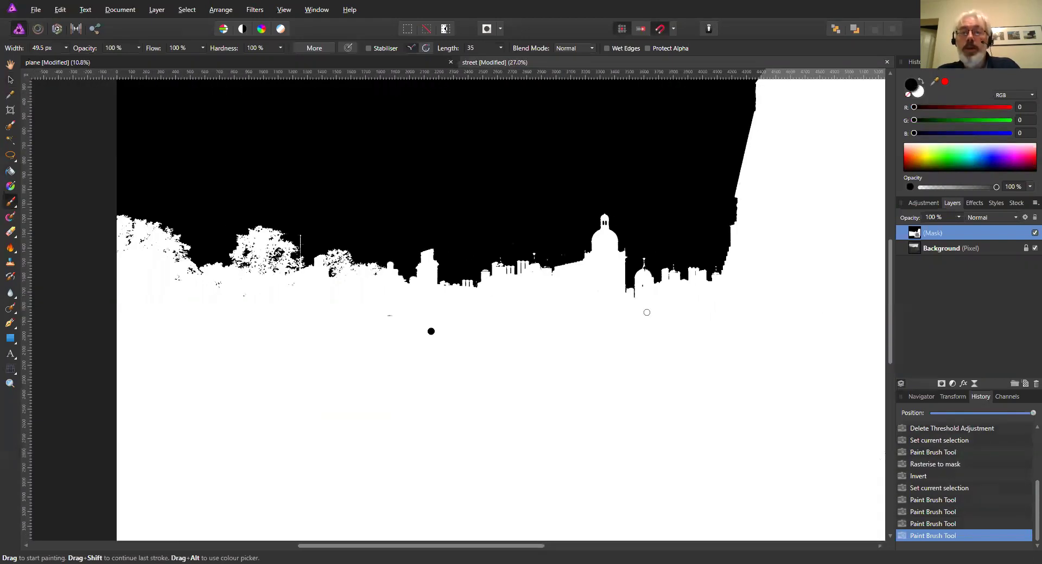
left_click(937, 252)
scroll(585, 274, "up", 2)
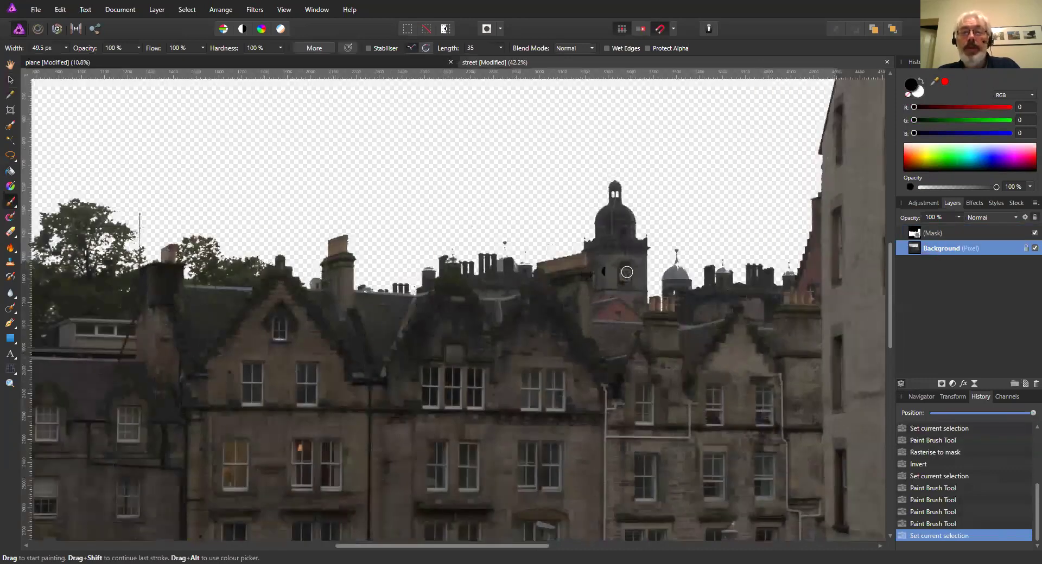
scroll(526, 223, "up", 10)
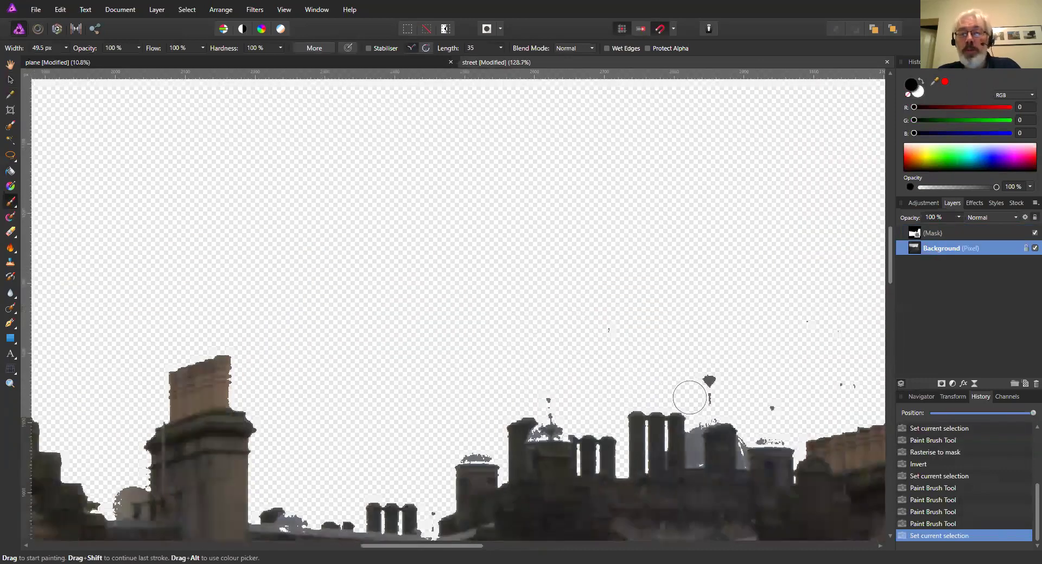
scroll(705, 416, "up", 10)
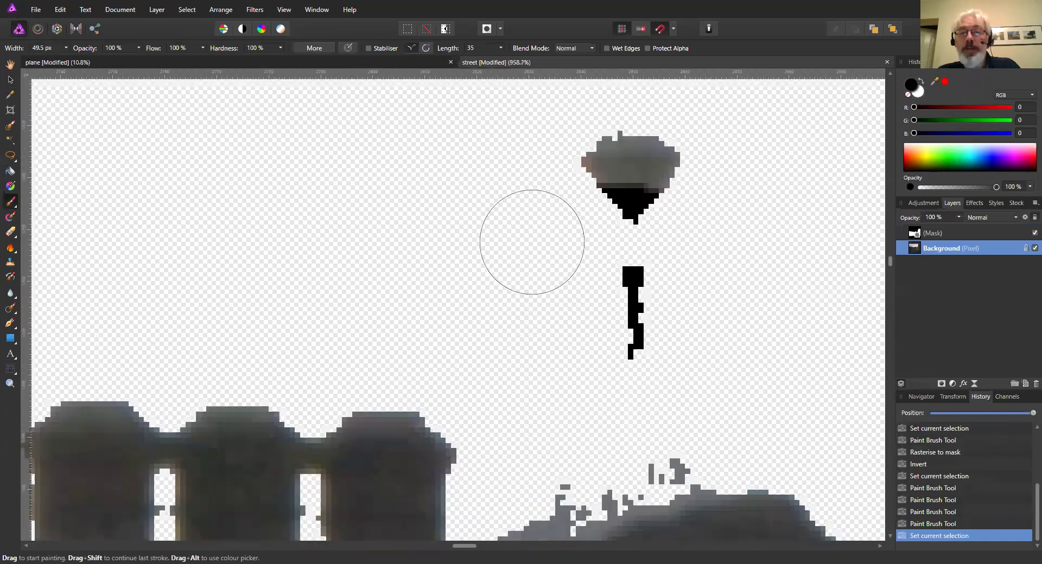
scroll(634, 339, "down", 10)
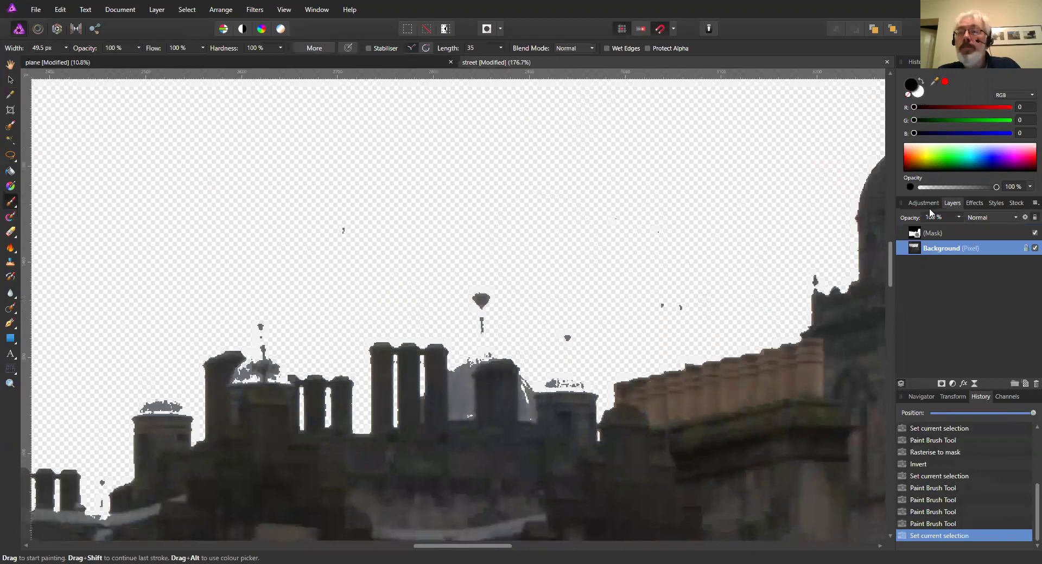
Paint white on the mask to bring back the two domes and their spires among the chimneys, reducing the brush to 18.7 px
left_click(927, 235)
key("x")
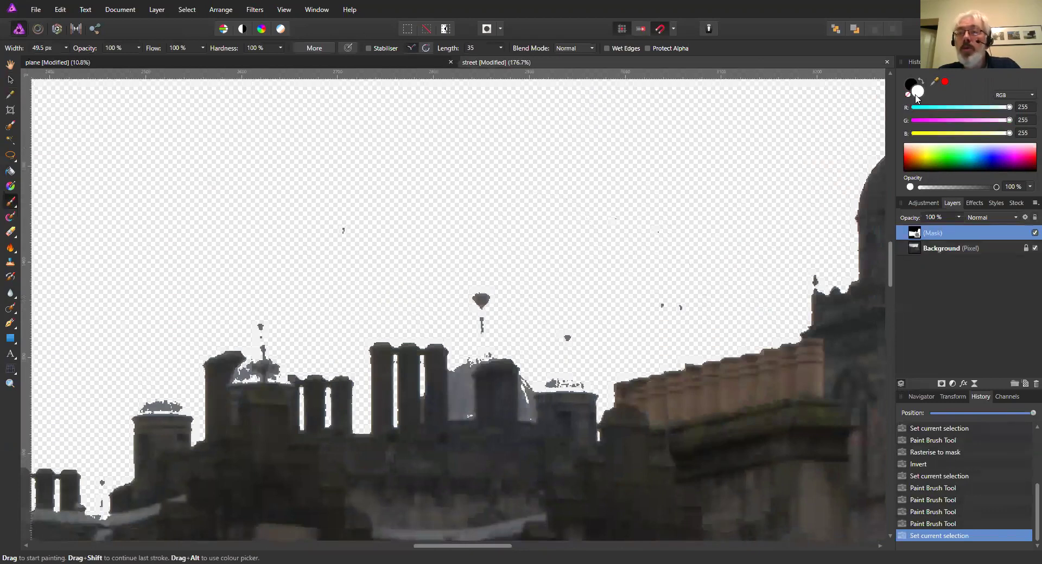
scroll(616, 303, "up", 5)
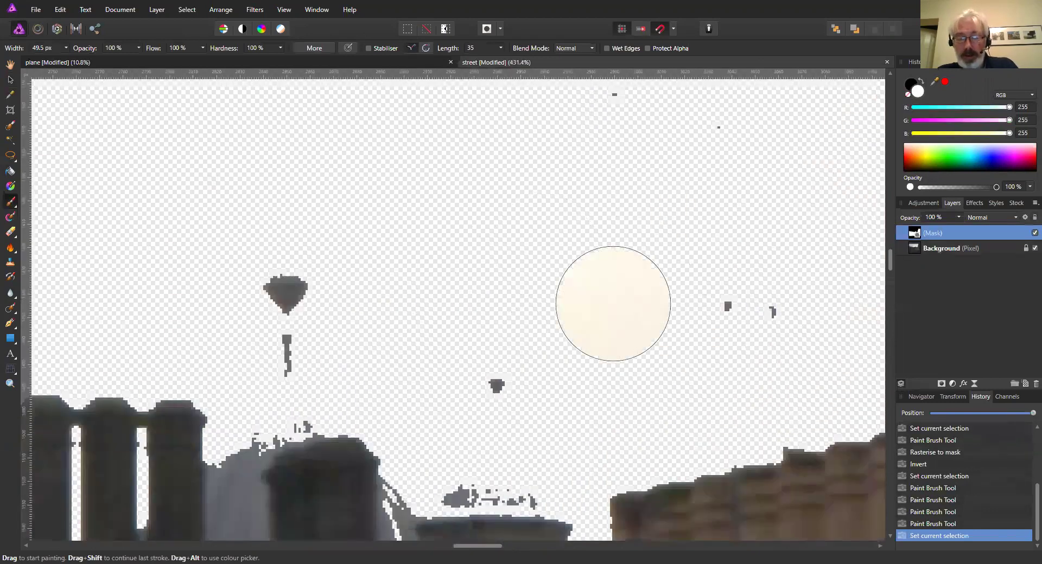
mouse_move(516, 291)
left_mouse_down()
mouse_move(466, 384)
mouse_move(486, 506)
mouse_move(493, 411)
mouse_move(496, 438)
mouse_move(477, 535)
mouse_move(475, 516)
mouse_move(456, 526)
mouse_move(469, 487)
mouse_move(435, 513)
mouse_move(463, 477)
mouse_move(423, 518)
mouse_move(495, 450)
mouse_move(498, 406)
mouse_move(503, 515)
mouse_move(502, 478)
mouse_move(539, 529)
mouse_move(510, 474)
mouse_move(556, 525)
mouse_move(496, 450)
mouse_move(568, 534)
mouse_move(532, 509)
mouse_move(474, 508)
mouse_move(367, 532)
mouse_move(336, 499)
mouse_move(396, 531)
mouse_move(370, 497)
mouse_move(401, 521)
mouse_move(300, 494)
mouse_move(257, 452)
mouse_move(288, 397)
mouse_move(292, 491)
mouse_move(284, 387)
mouse_move(376, 487)
mouse_move(295, 425)
mouse_move(361, 465)
mouse_move(298, 430)
mouse_move(277, 308)
mouse_move(280, 275)
mouse_move(288, 309)
mouse_move(288, 239)
mouse_move(286, 296)
left_mouse_up()
key("bracketleft")
key("bracketleft")
key("bracketleft")
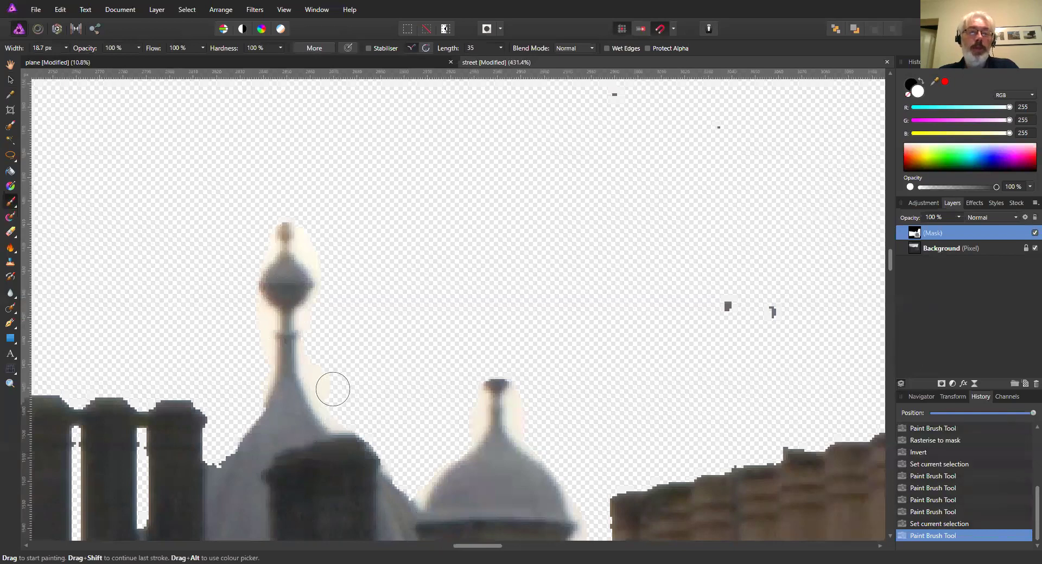
scroll(333, 391, "down", 5)
scroll(393, 371, "down", 3)
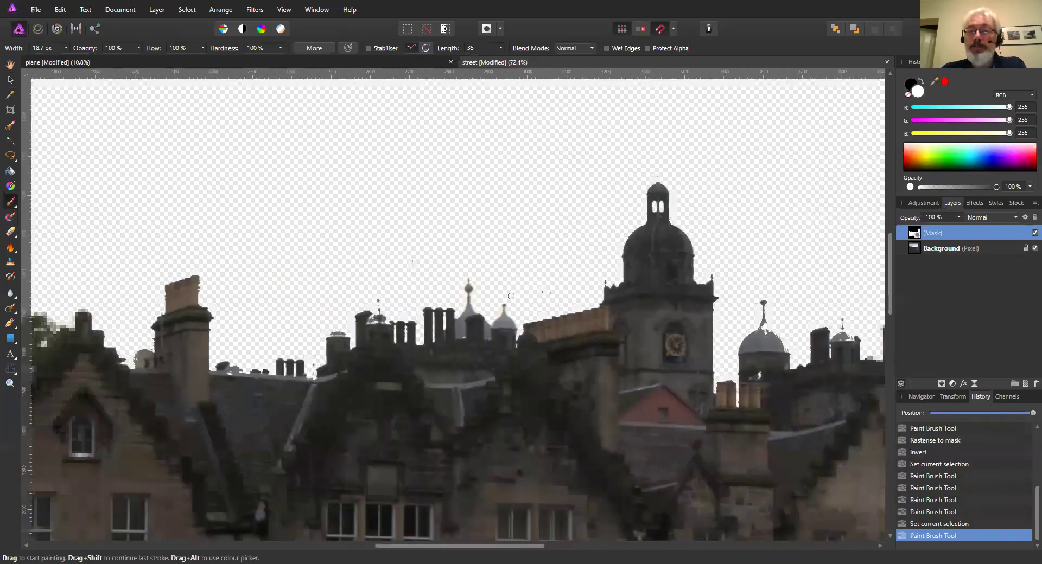
scroll(541, 340, "down", 2)
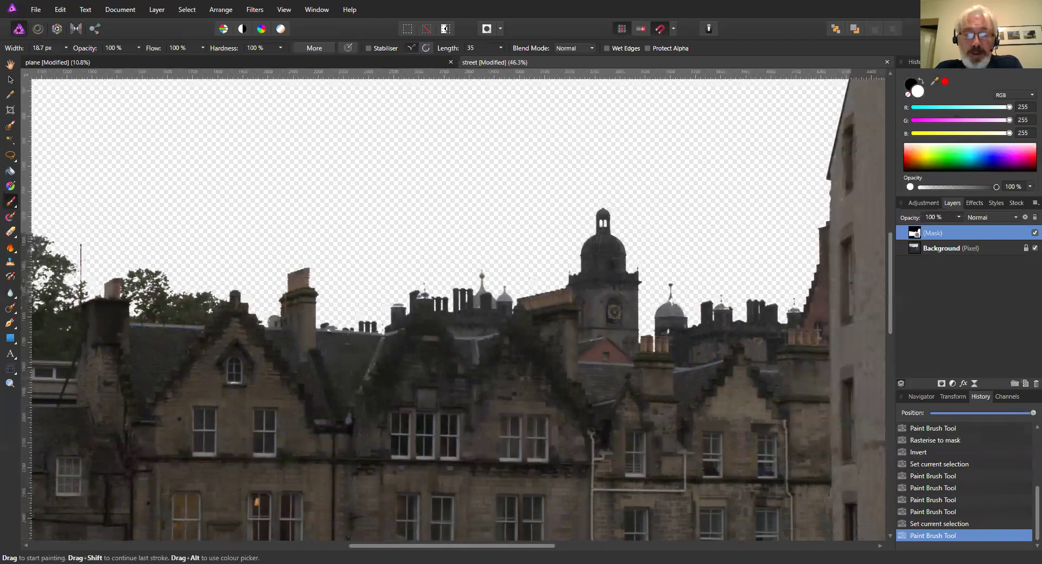
Copy the cloud1 sky image and paste it into the street document as a new layer
key("h")
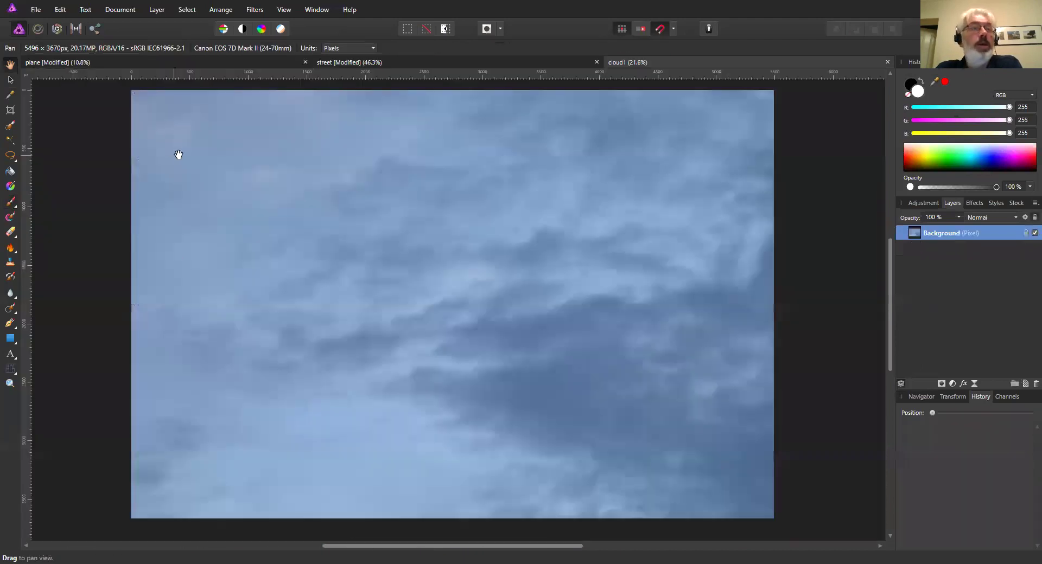
left_click(60, 9)
left_click(83, 61)
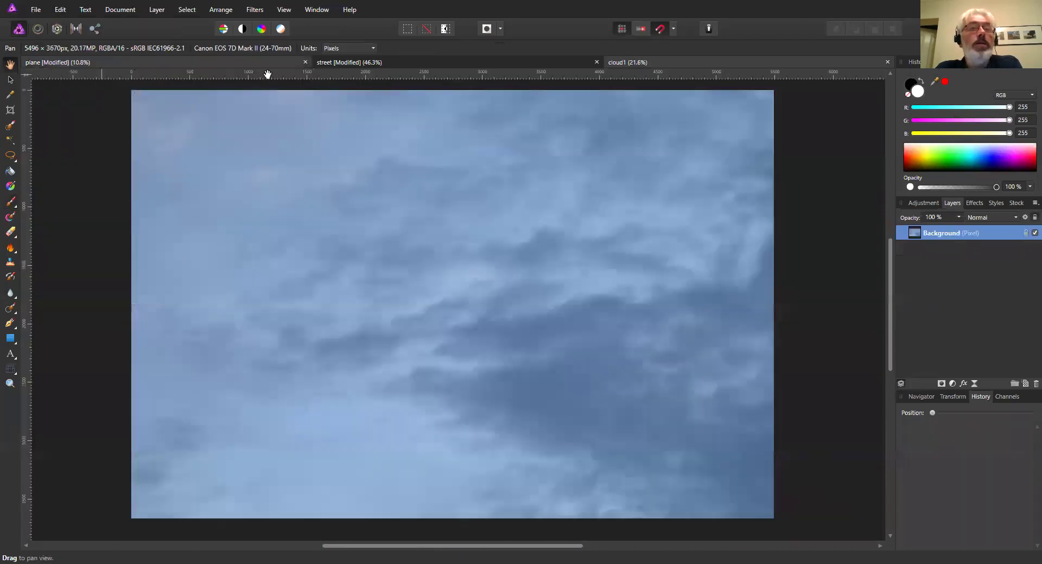
left_click(553, 63)
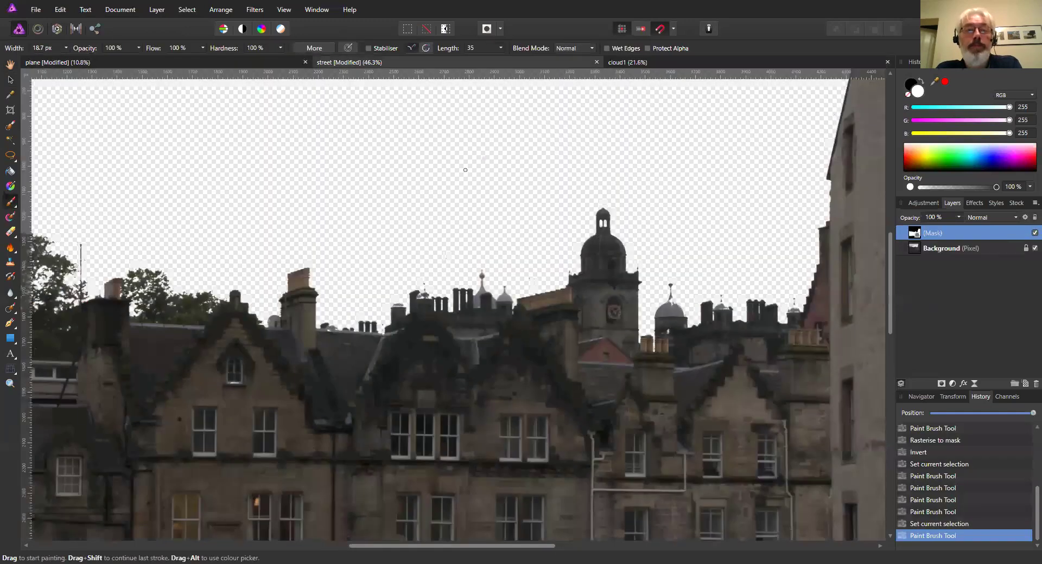
left_click(60, 10)
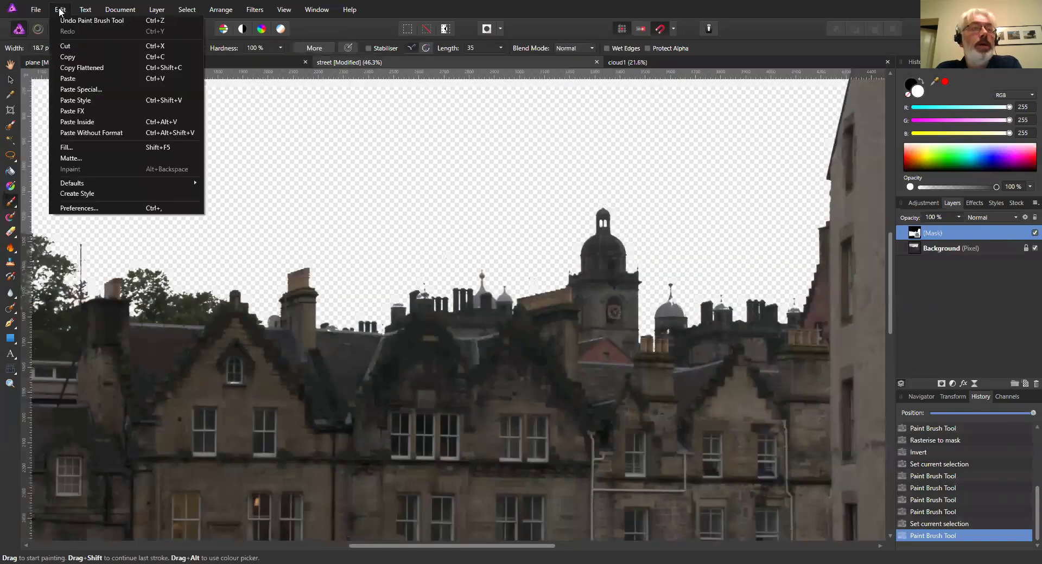
left_click(87, 78)
scroll(504, 273, "down", 3)
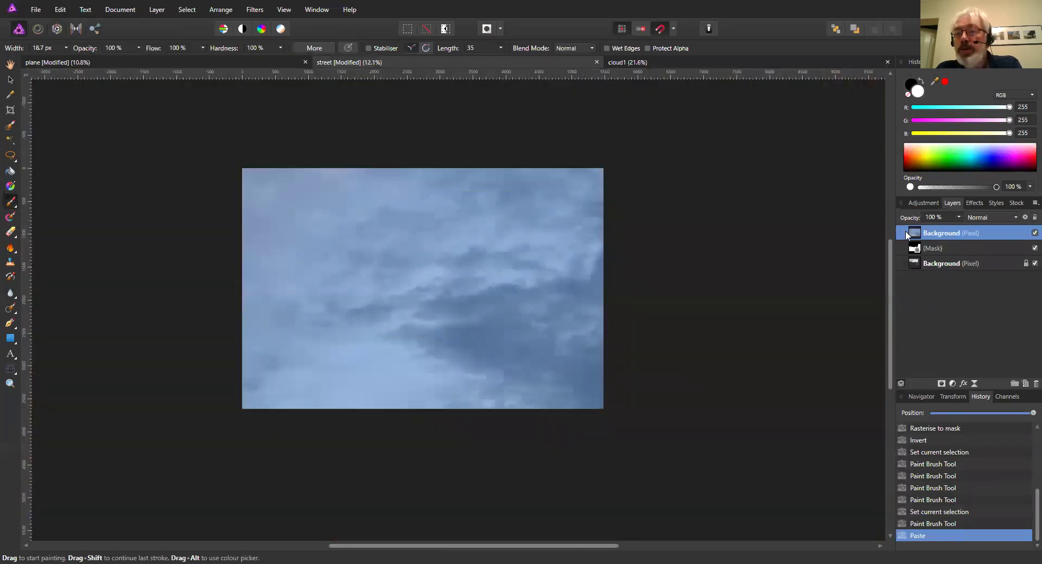
Nest the mask inside the street layer and place the cloud layer beneath it to fill the masked sky
left_click_drag(905, 231, 897, 269)
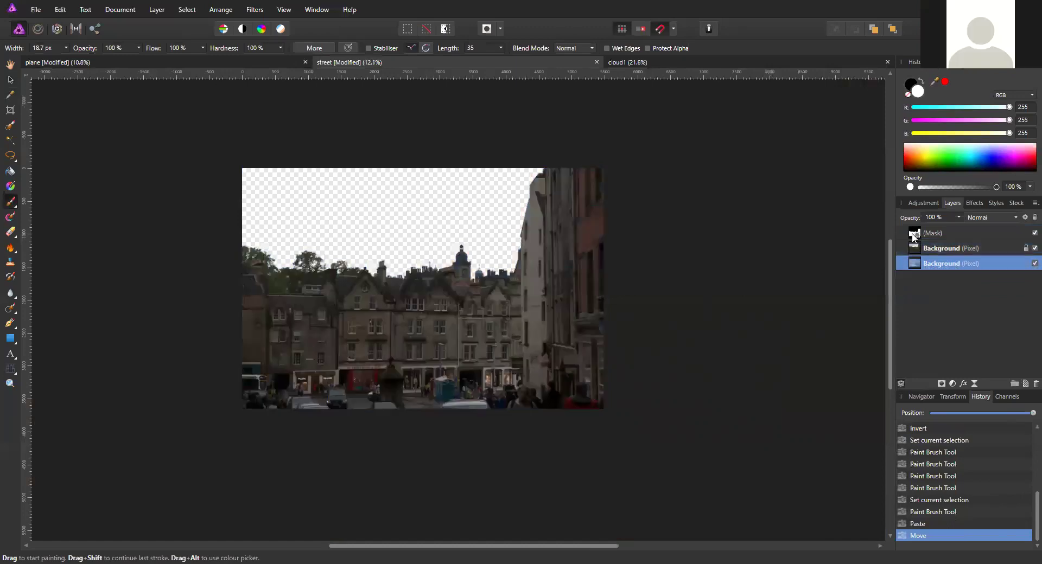
left_click_drag(911, 235, 940, 268)
left_click(902, 248)
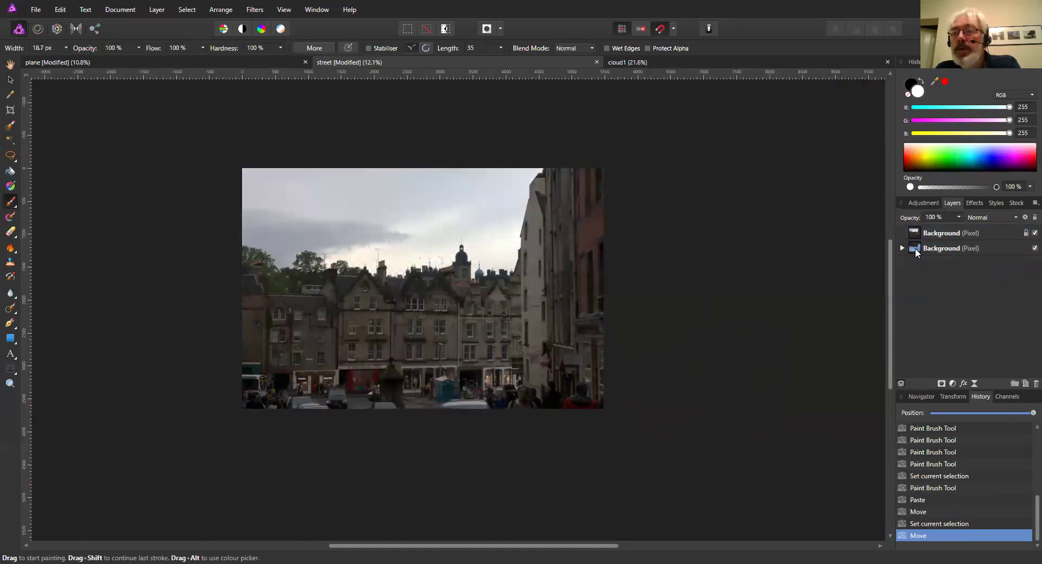
left_click_drag(931, 233, 931, 276)
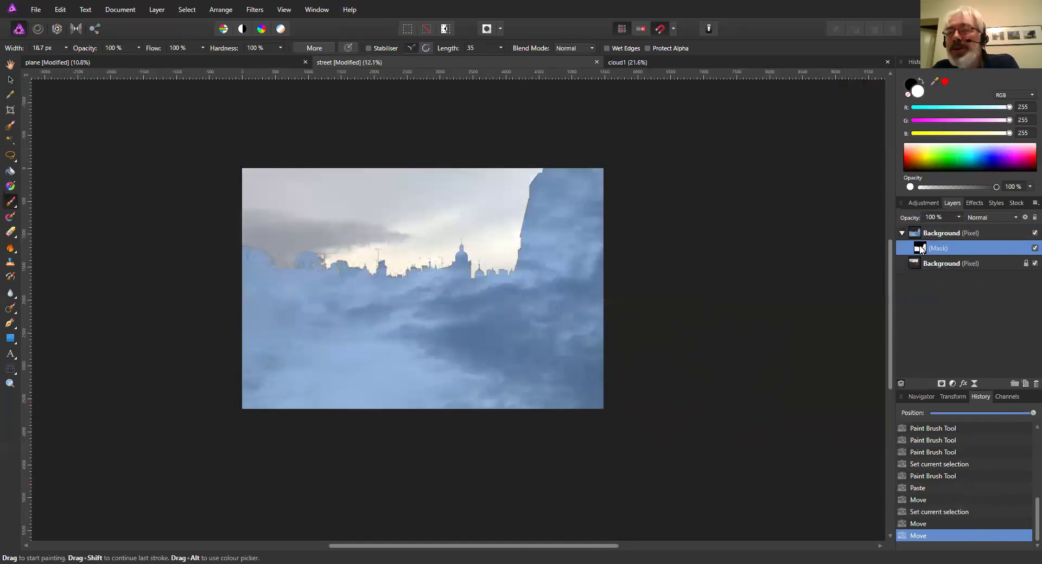
left_click_drag(921, 249, 985, 269)
left_click_drag(937, 232, 942, 271)
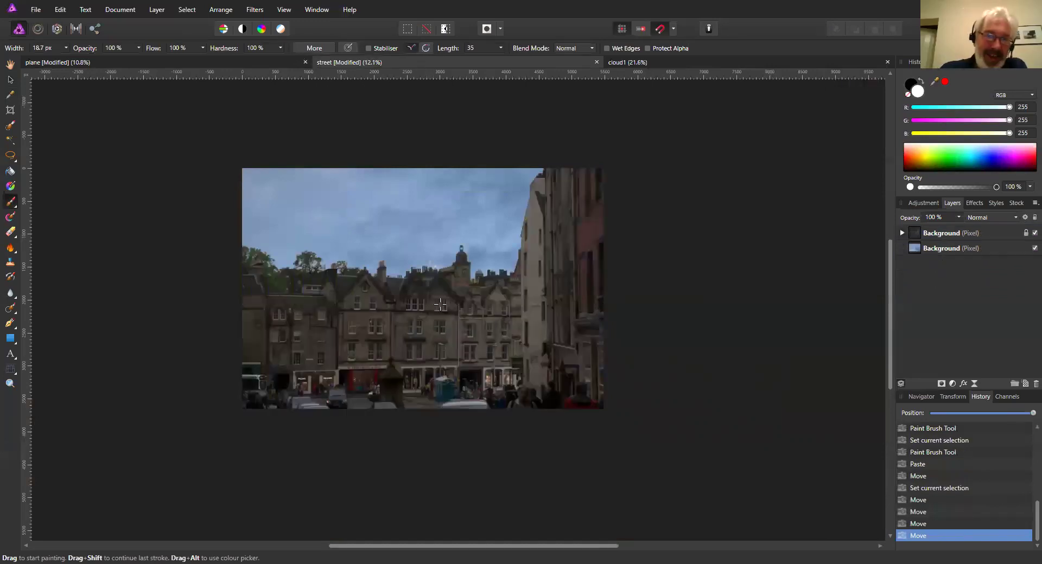
Paint black around the taller dome's spire with the 18.7 px brush to trim its bright halo
scroll(465, 210, "up", 3)
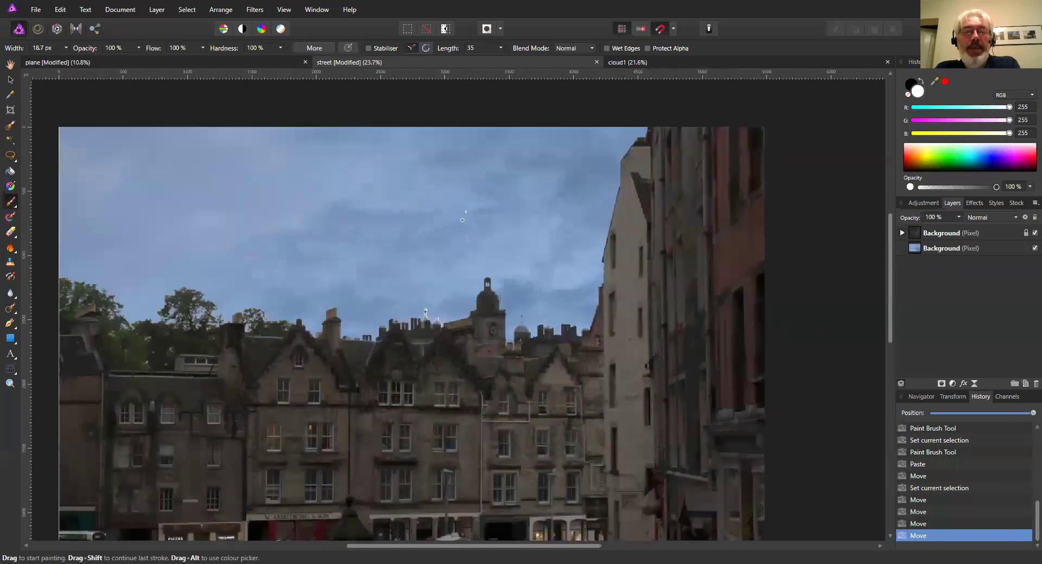
scroll(423, 351, "up", 8)
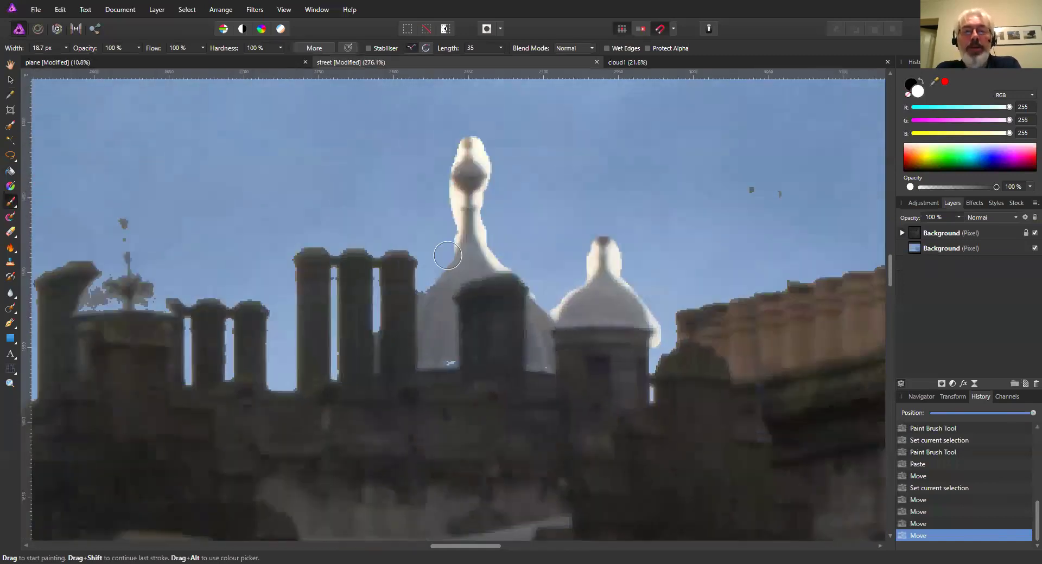
left_click(921, 80)
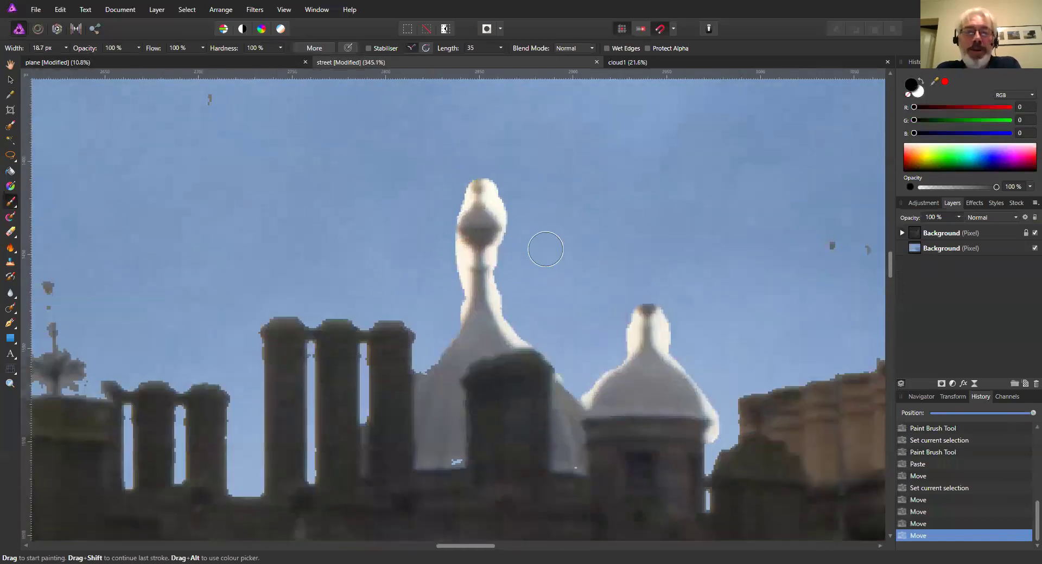
mouse_move(518, 206)
left_mouse_down()
mouse_move(520, 234)
mouse_move(500, 262)
mouse_move(520, 324)
left_mouse_up()
mouse_move(435, 328)
left_mouse_down()
mouse_move(461, 328)
mouse_move(442, 247)
mouse_move(446, 260)
left_mouse_up()
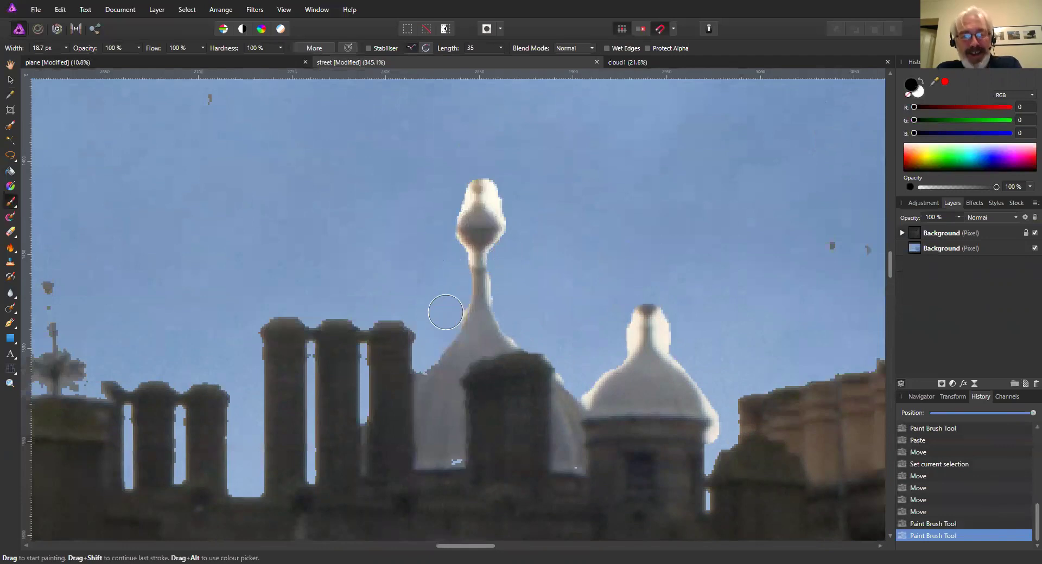
scroll(384, 293, "down", 10)
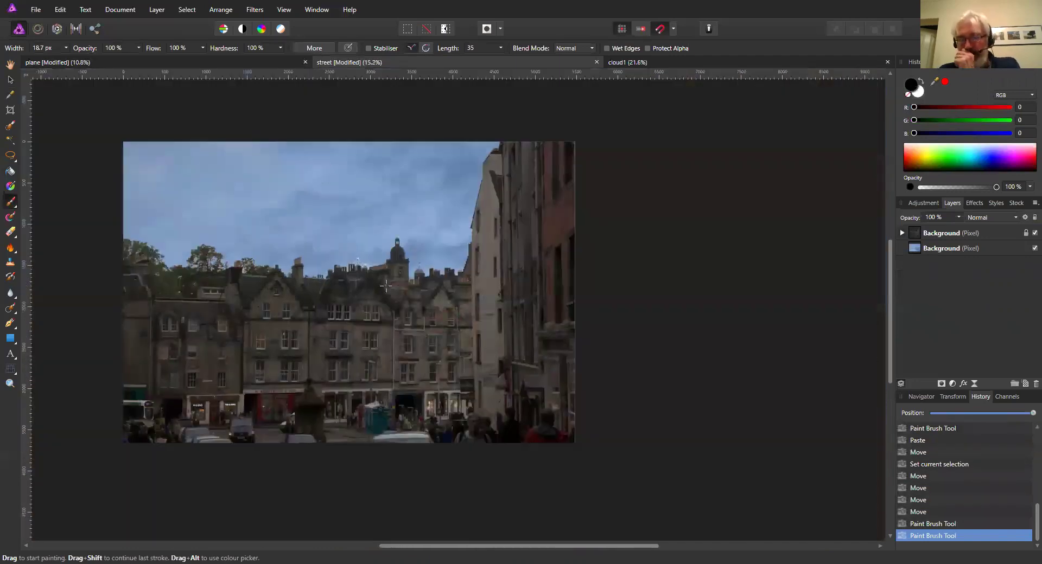
scroll(382, 241, "up", 2)
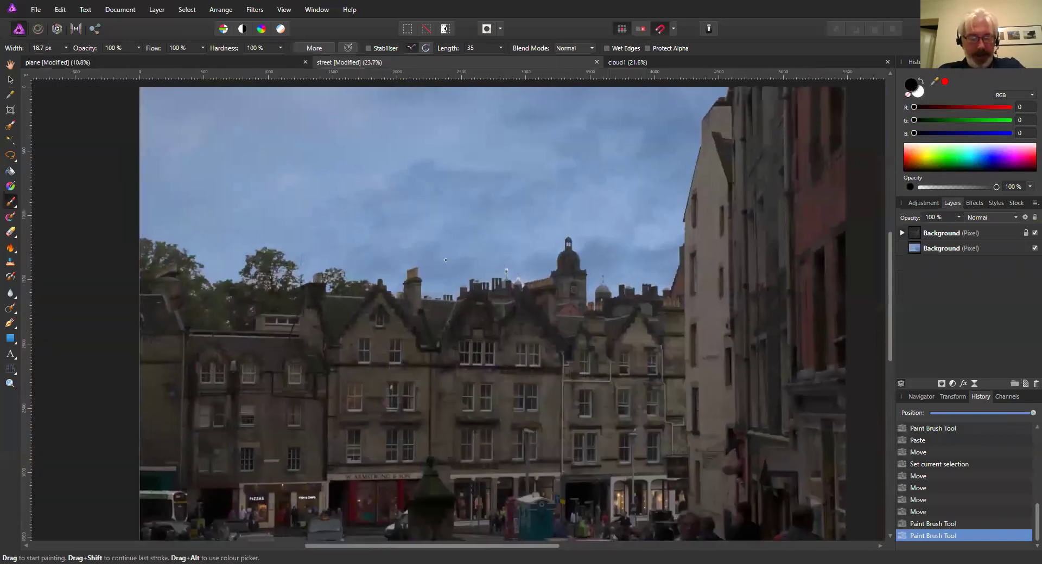
Inspect the replaced sky along the rooftops and expand the street layer to show its nested mask
scroll(391, 267, "down", 3)
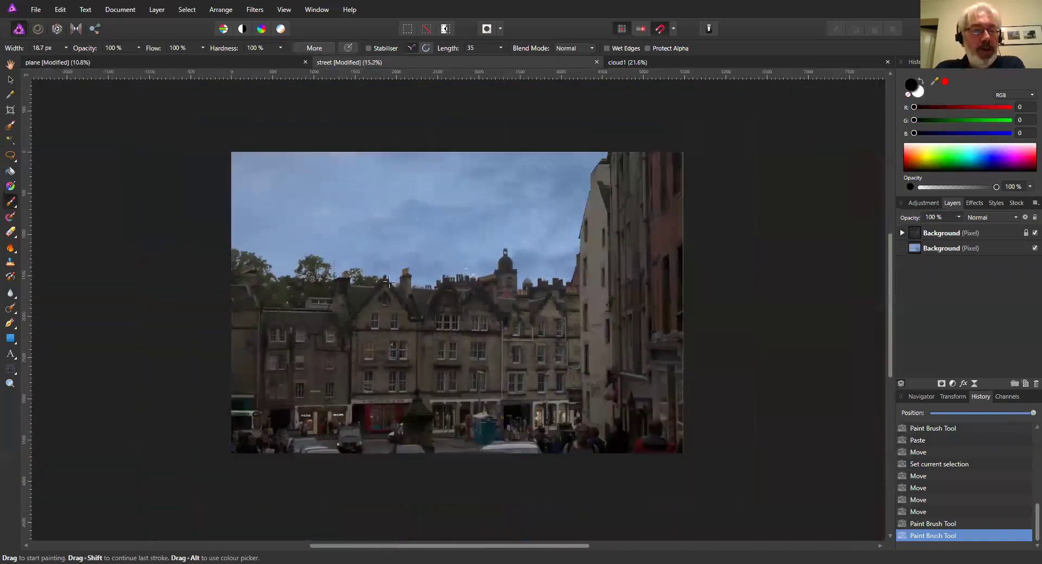
scroll(434, 279, "up", 3)
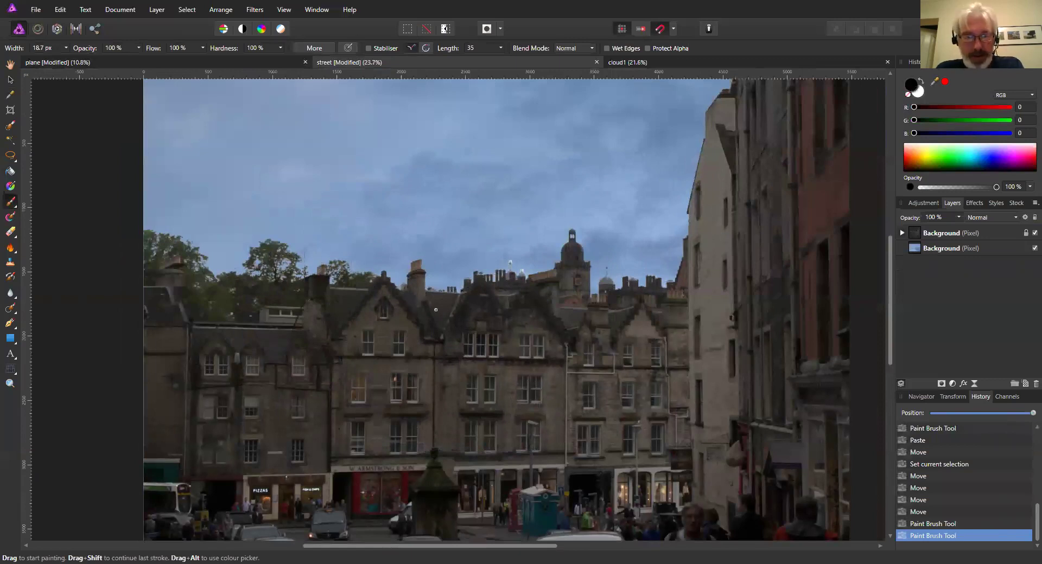
scroll(415, 303, "down", 2)
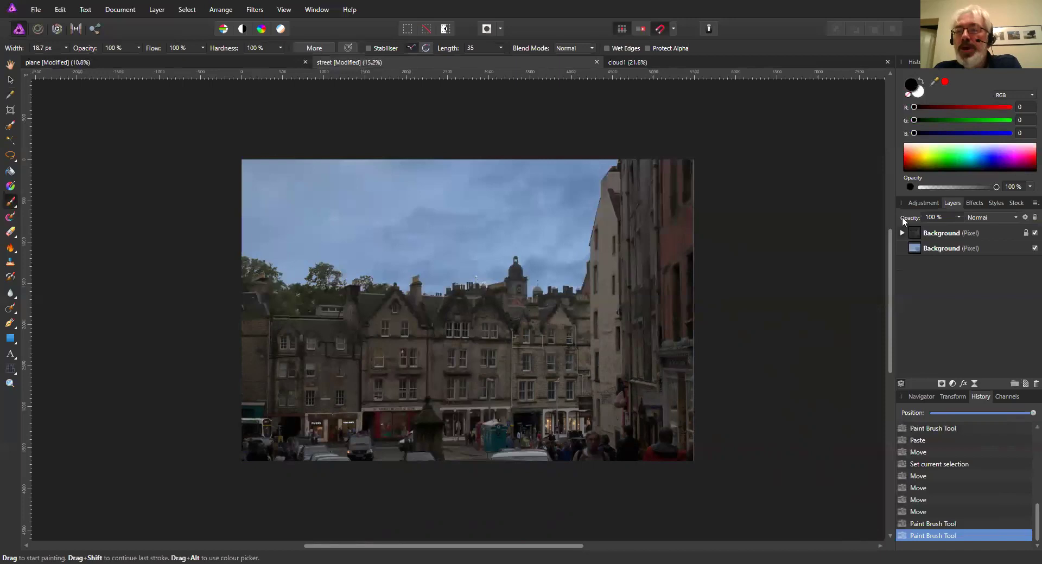
left_click(901, 232)
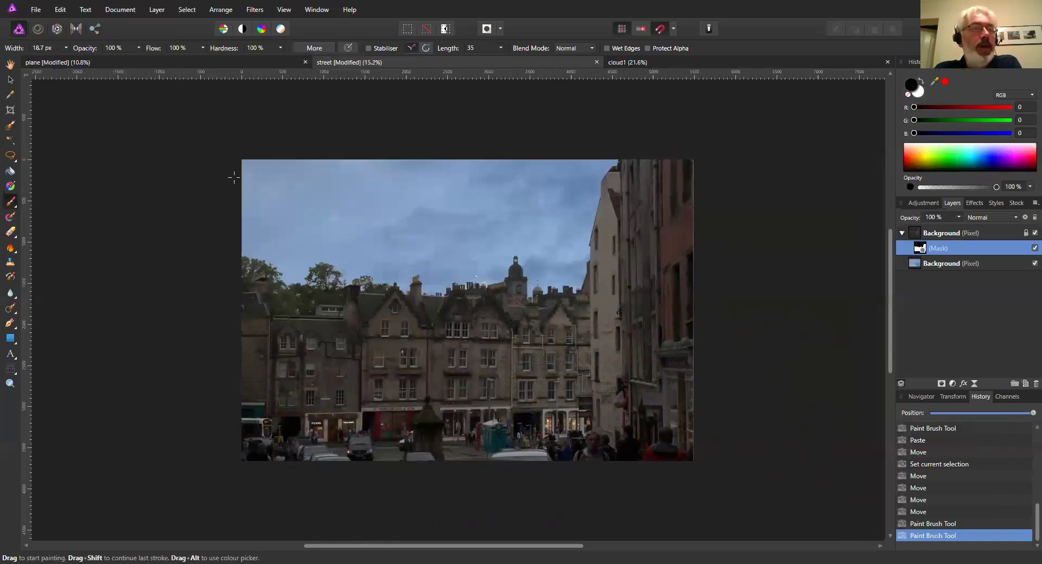
Choose the Selection Brush tool and roll the street document's history back to the original unedited photo
left_click(9, 125)
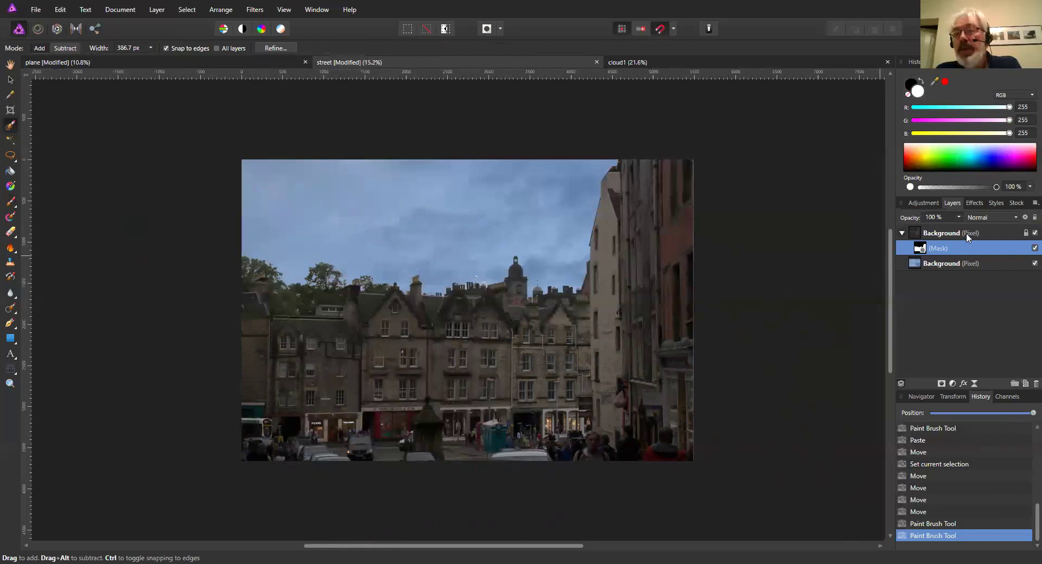
left_click(182, 8)
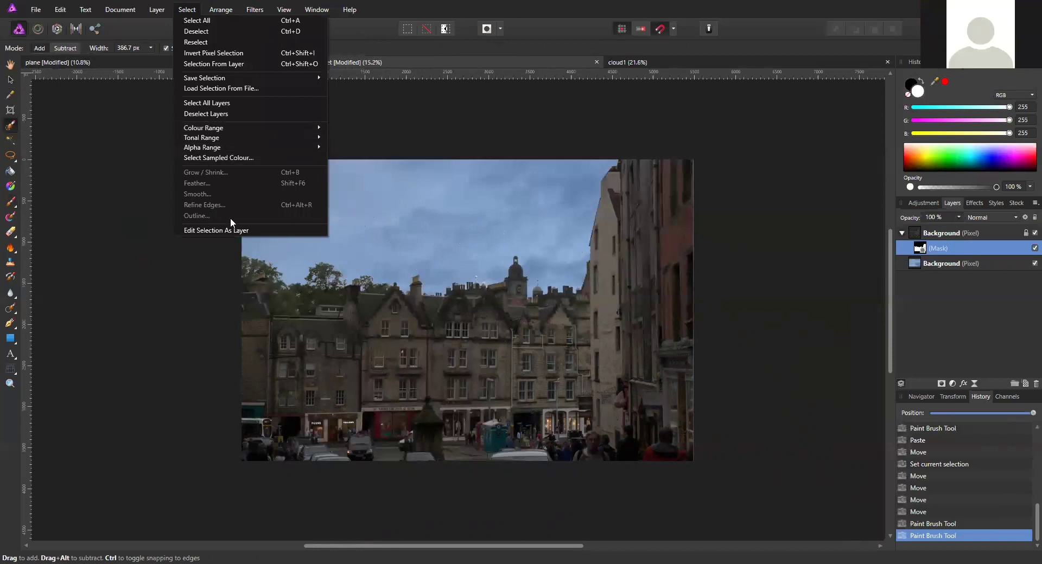
left_click(750, 226)
left_click_drag(1027, 411, 932, 416)
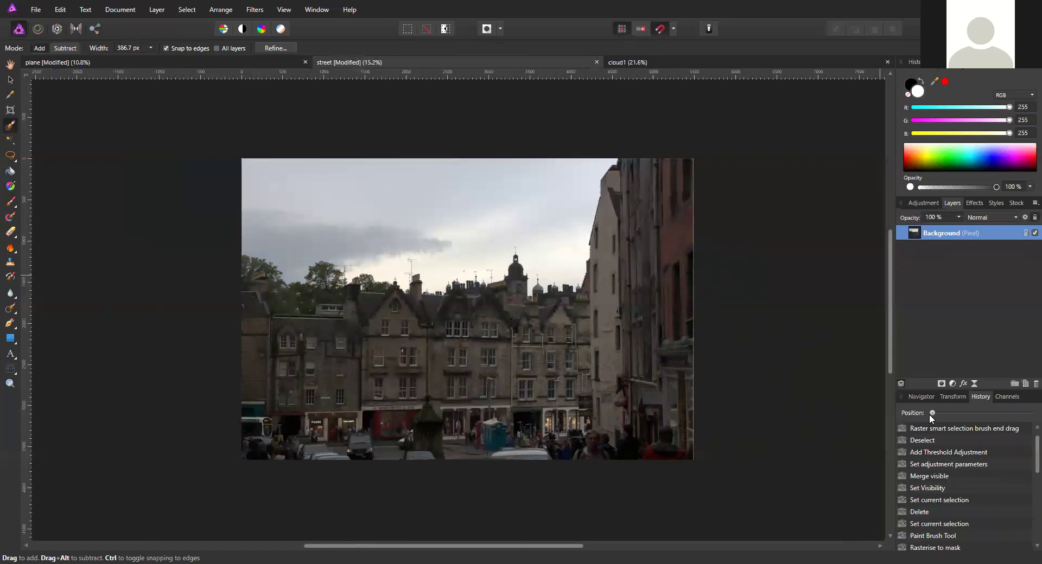
Add a mask to the street layer from its luminosity selection, then view the mask in isolation with the selection cleared
left_click(913, 234, "ctrl")
left_click(941, 384)
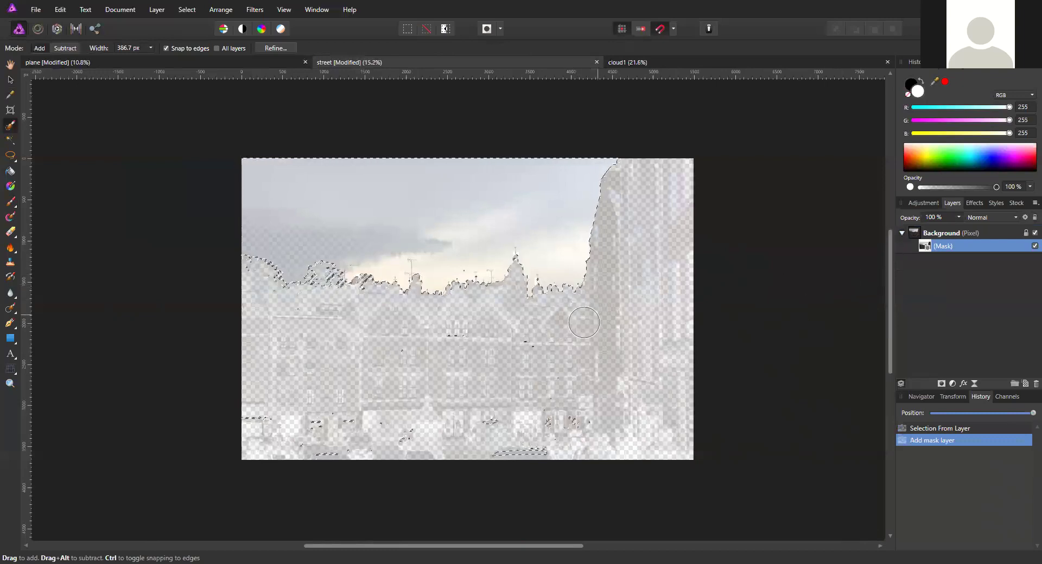
left_click(925, 247, "ctrl")
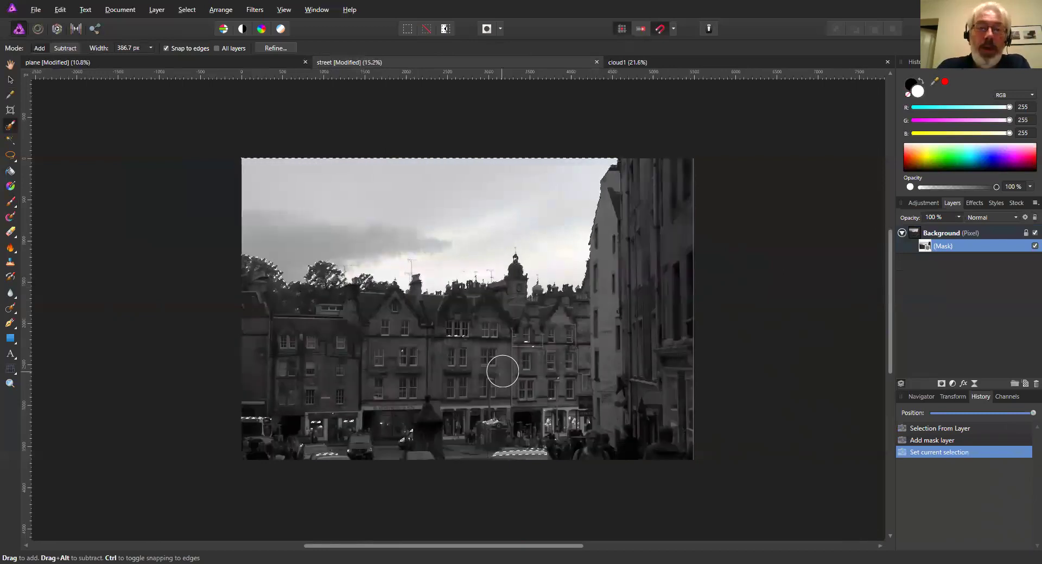
left_click(426, 29)
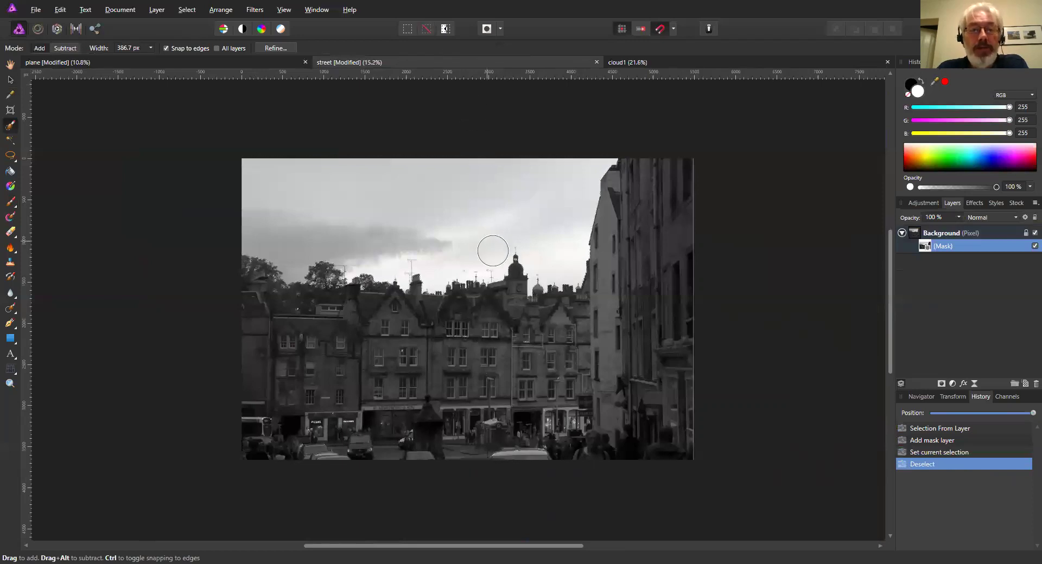
scroll(475, 365, "up", 1)
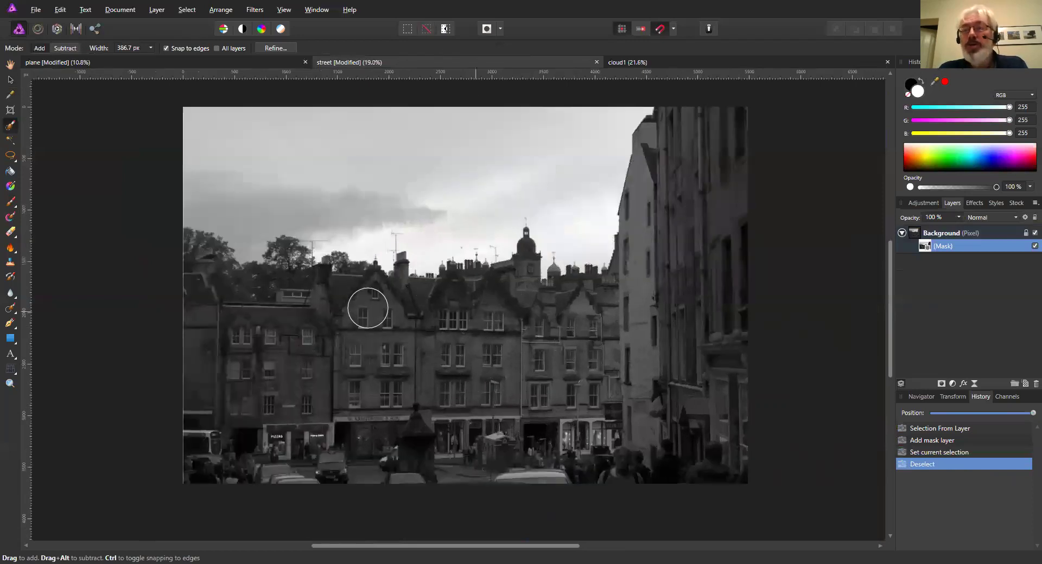
Leave the isolated mask view, move the mask to a nested position inside the street layer and switch off its visibility
left_click(916, 234, "ctrl")
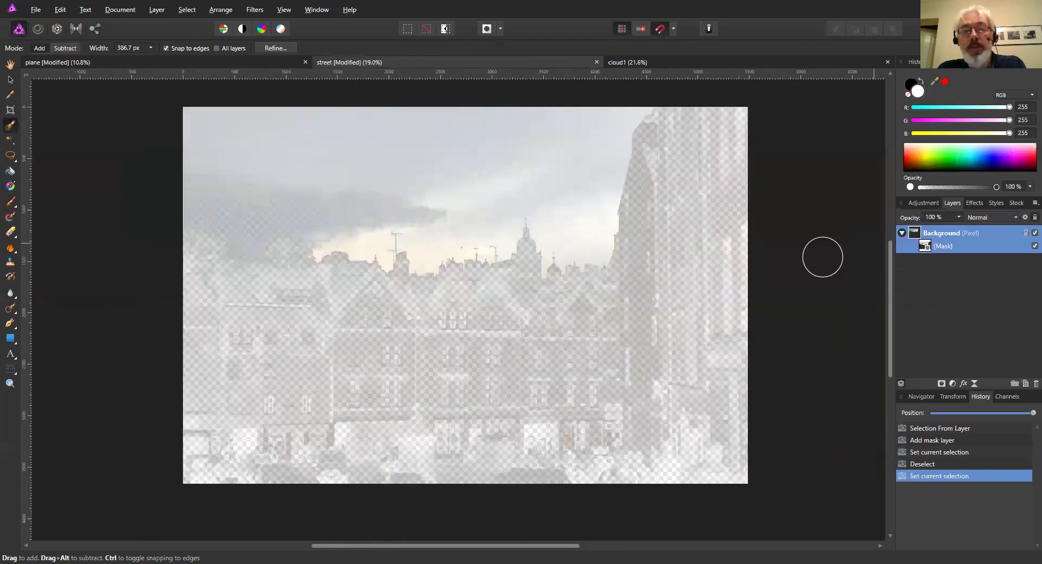
mouse_move(927, 249)
left_mouse_down()
mouse_move(922, 238)
mouse_move(943, 241)
left_mouse_up()
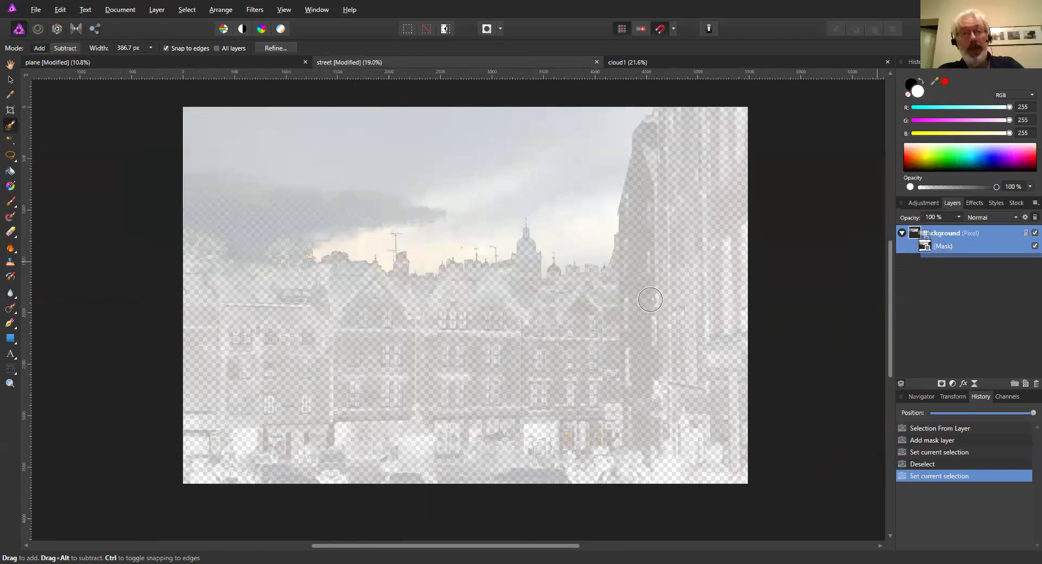
scroll(650, 299, "down", 3)
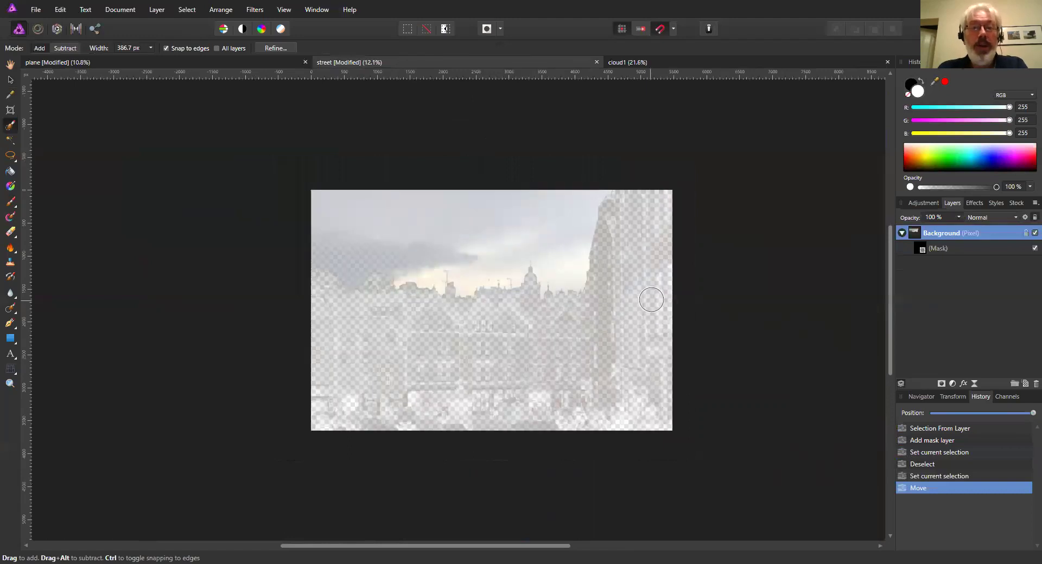
left_click(1034, 248)
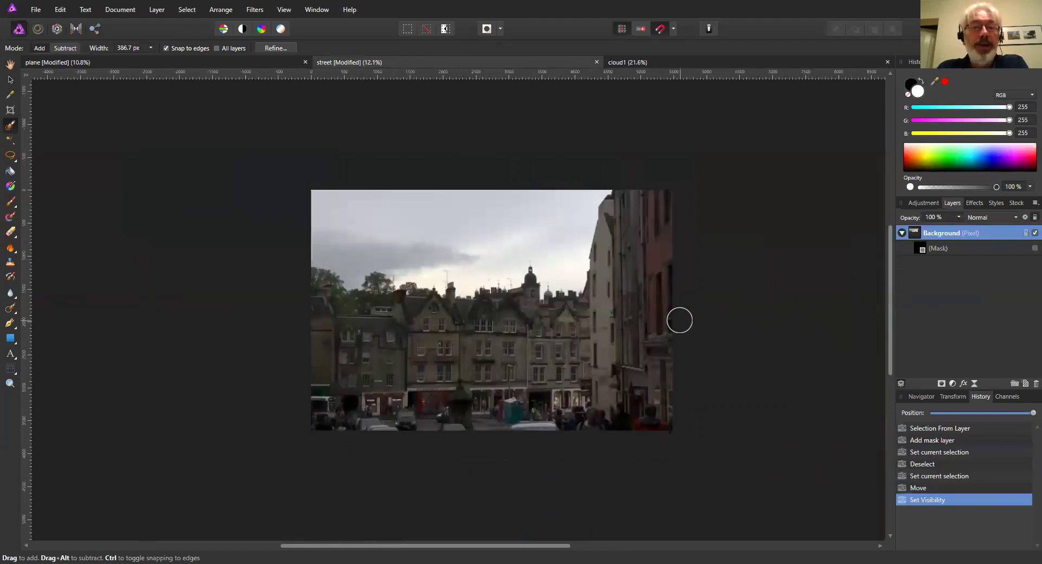